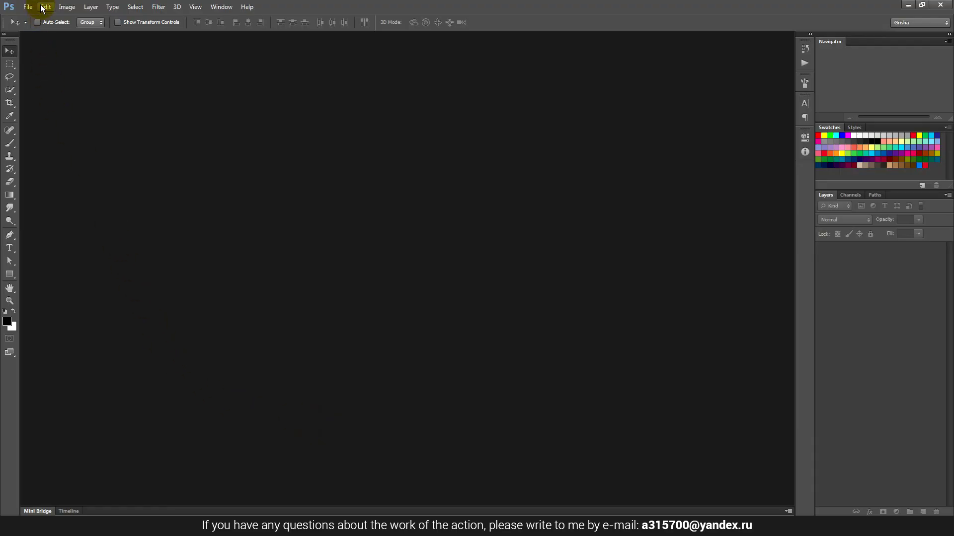
# Step: Load the Brushes.abr set from Main files through the Preset Manager
pyautogui.click(43, 7)
pyautogui.click(98, 290)
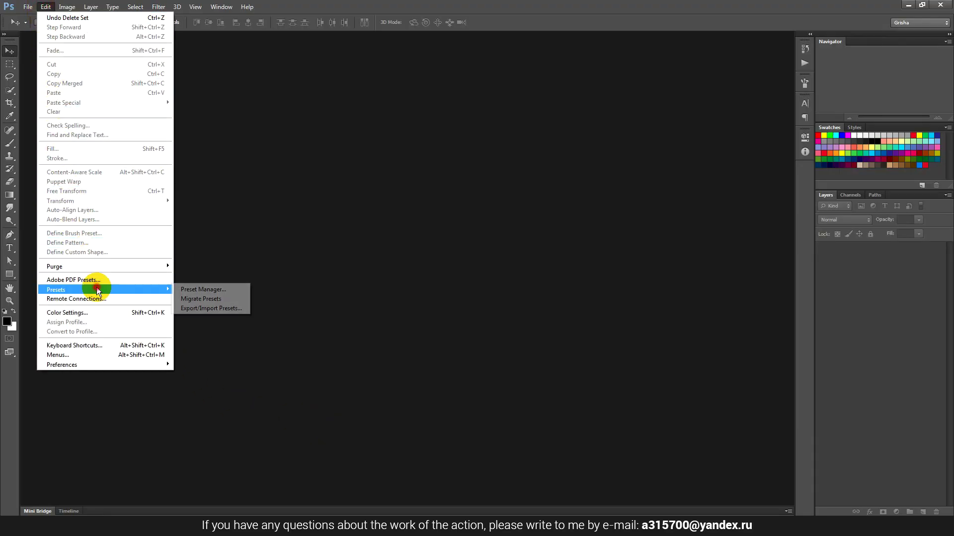
pyautogui.click(242, 291)
pyautogui.click(401, 125)
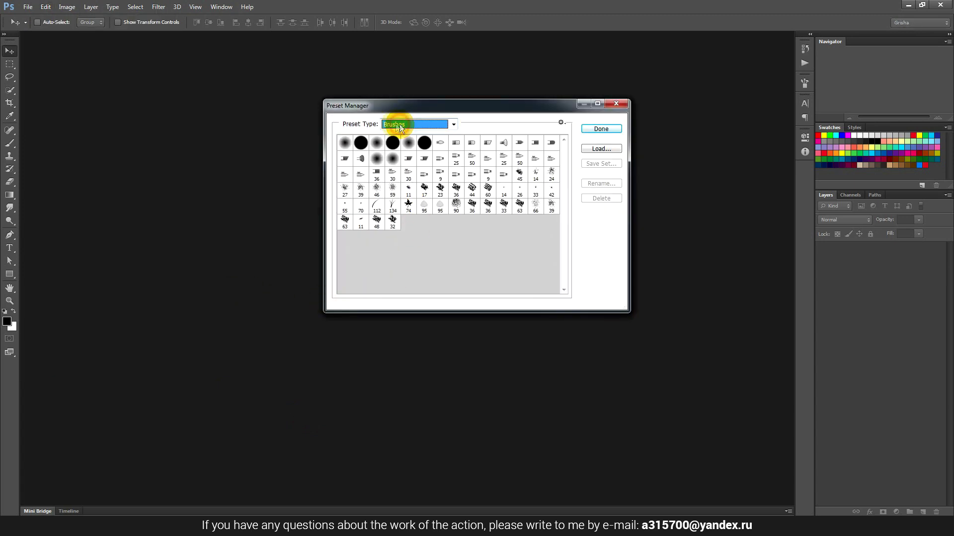
pyautogui.click(607, 150)
pyautogui.click(375, 158)
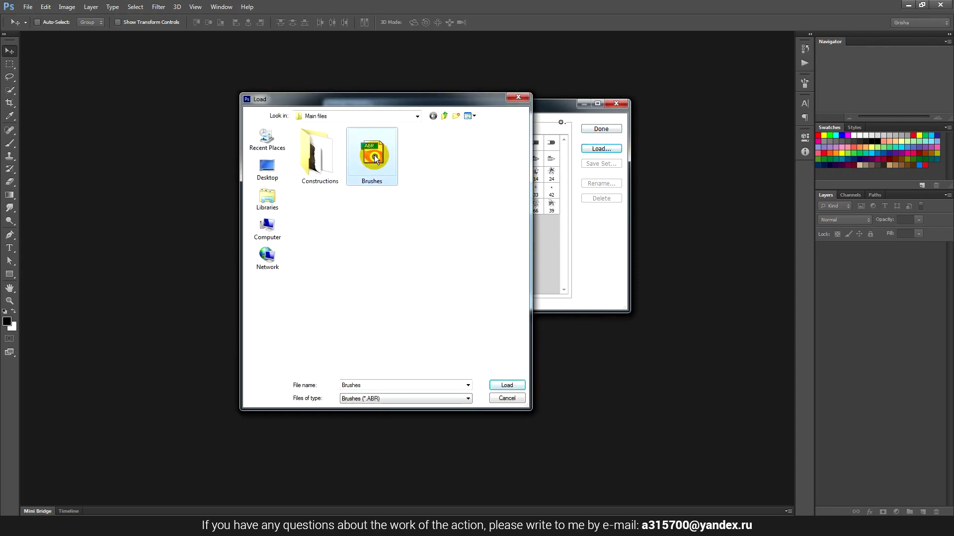
pyautogui.click(507, 386)
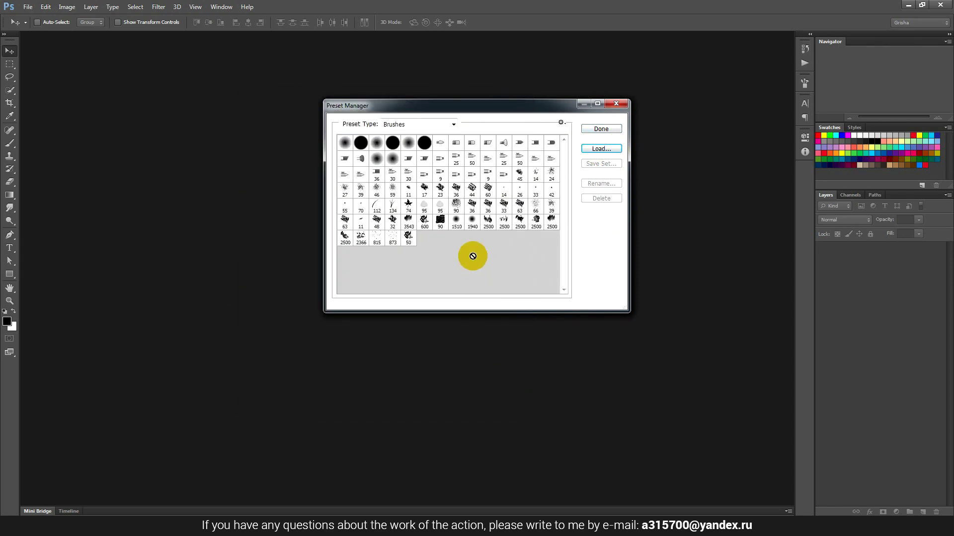
# Step: Load the Patterns.pat set as Patterns presets and close the Preset Manager
pyautogui.click(413, 124)
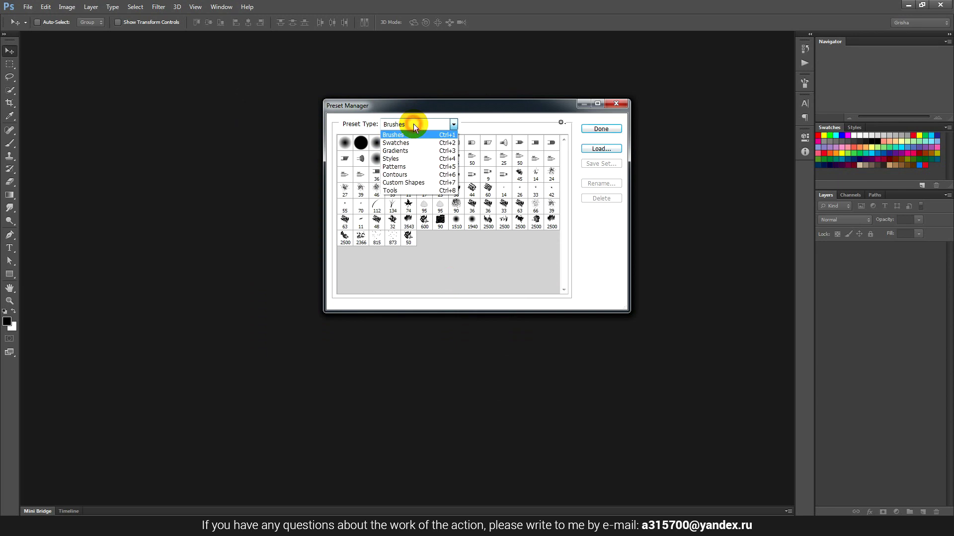
pyautogui.click(417, 166)
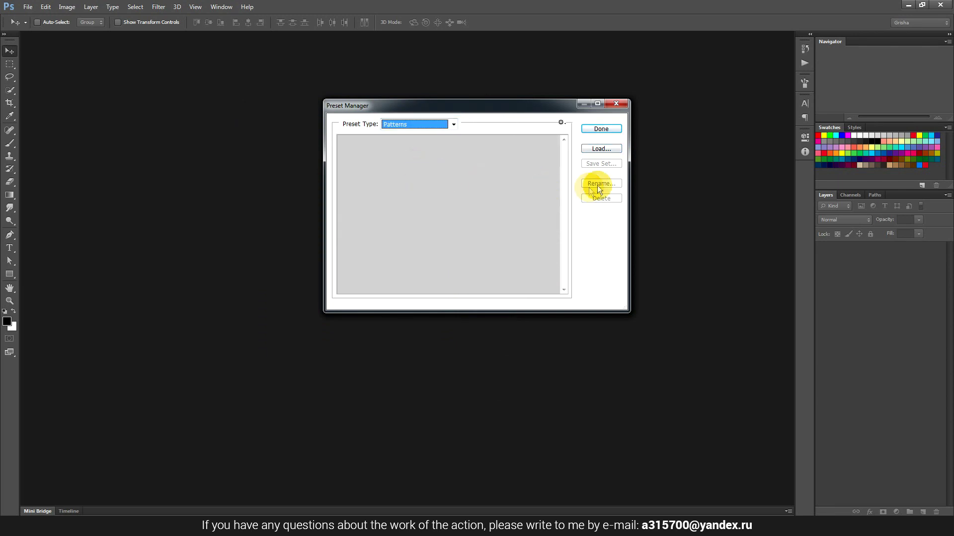
pyautogui.click(601, 149)
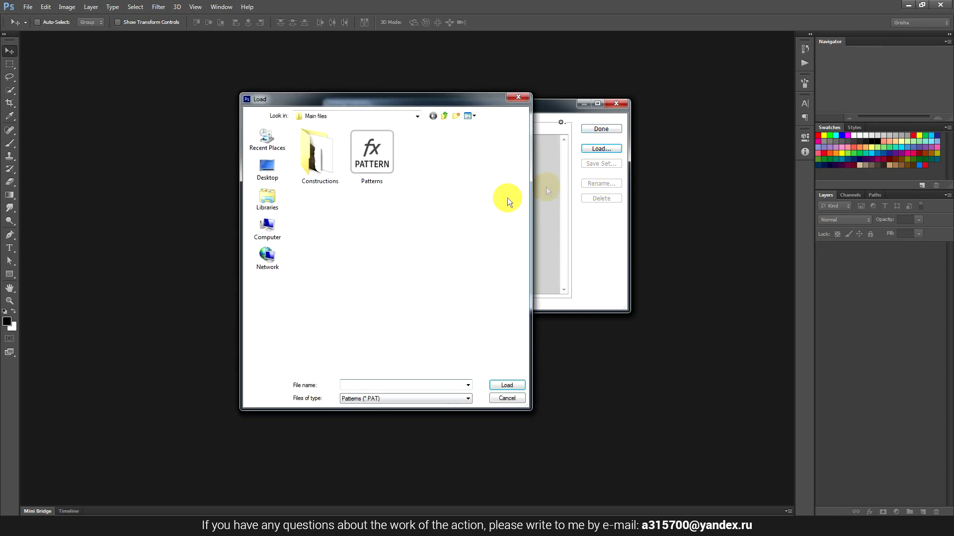
pyautogui.click(373, 150)
pyautogui.click(523, 384)
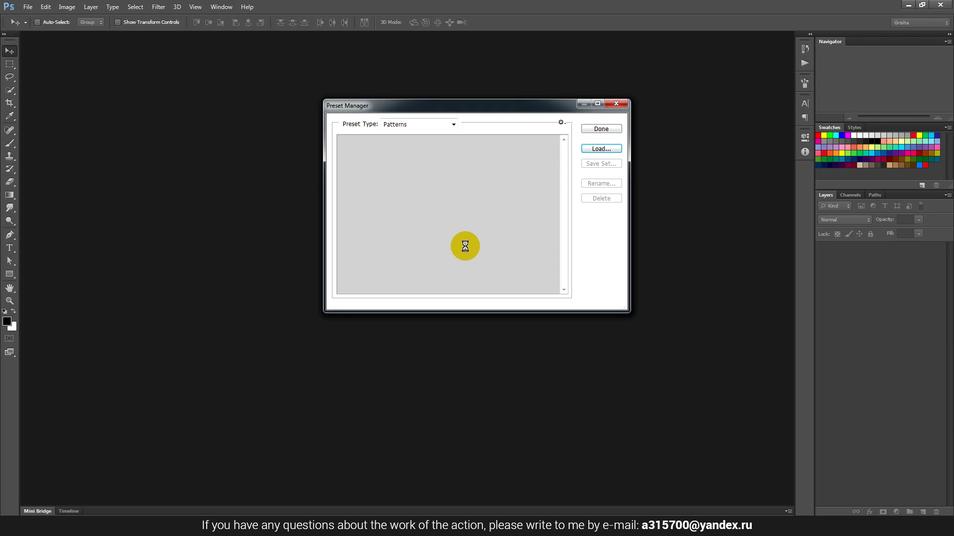
pyautogui.click(616, 129)
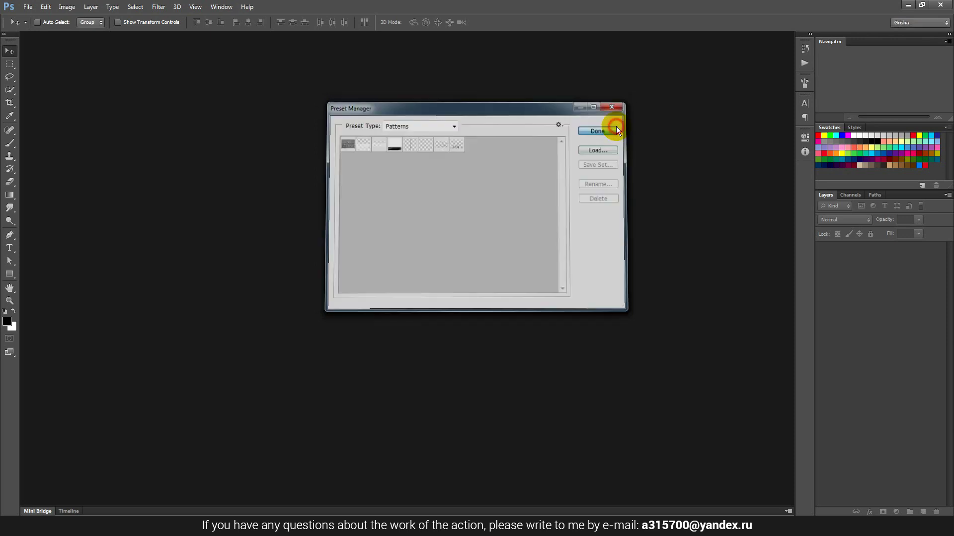
pyautogui.click(222, 6)
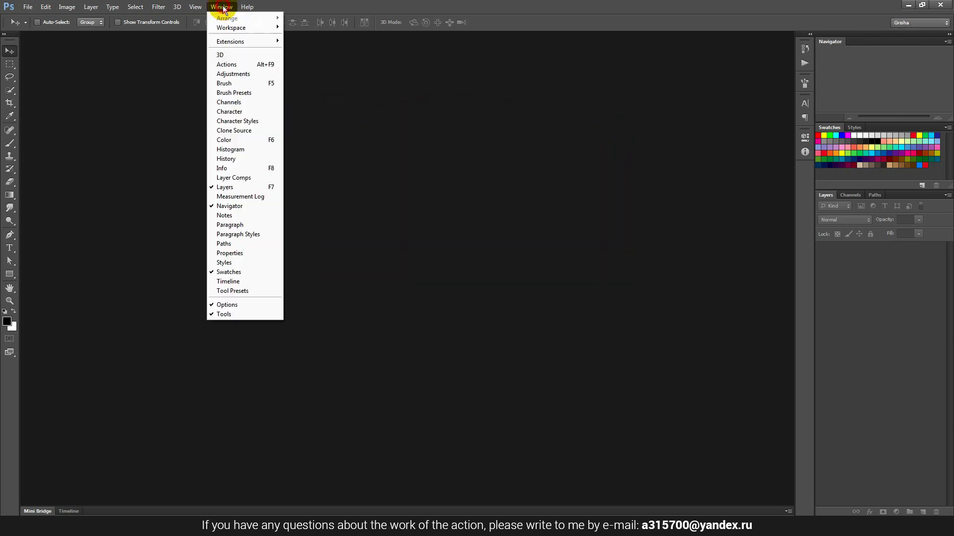
# Step: Load Construction.atn from Main files into the Actions panel, then hide the panel
pyautogui.click(238, 64)
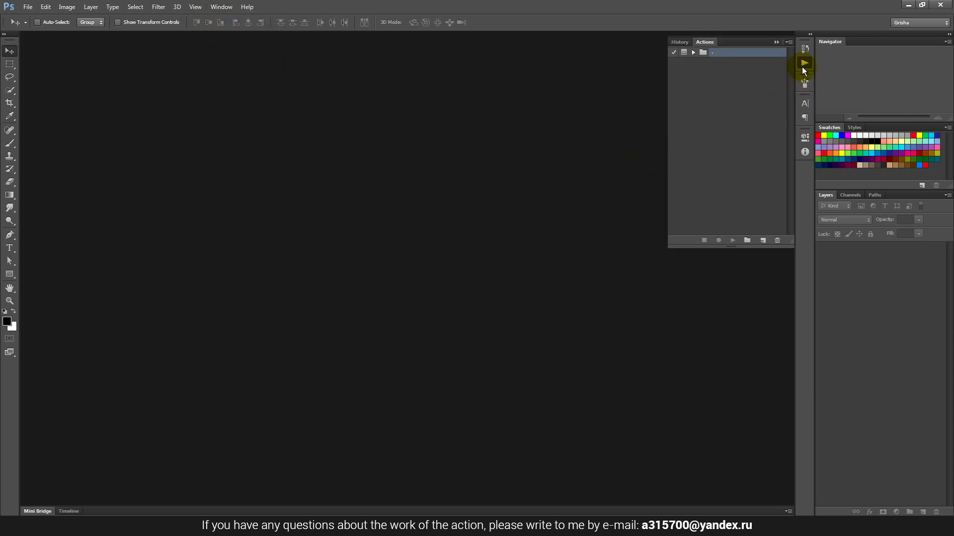
pyautogui.click(790, 43)
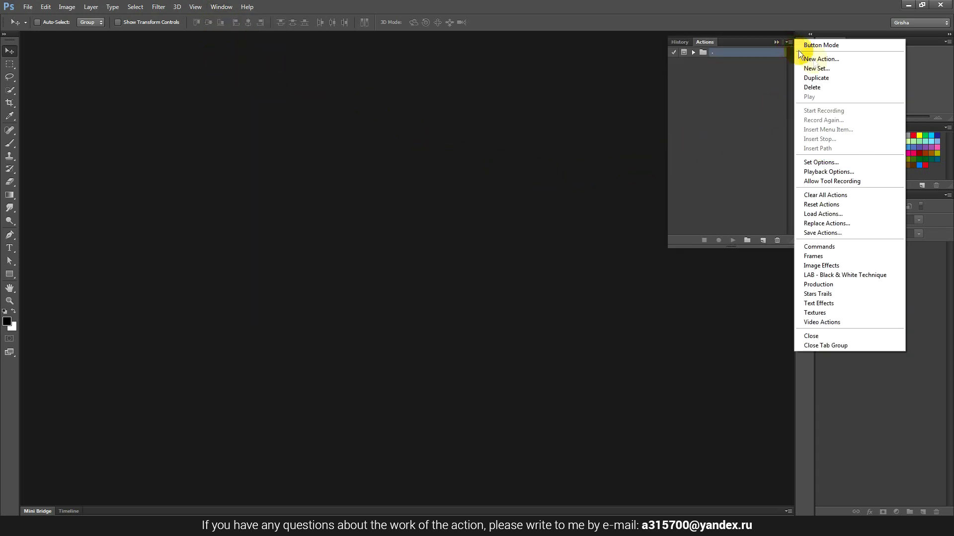
pyautogui.click(841, 214)
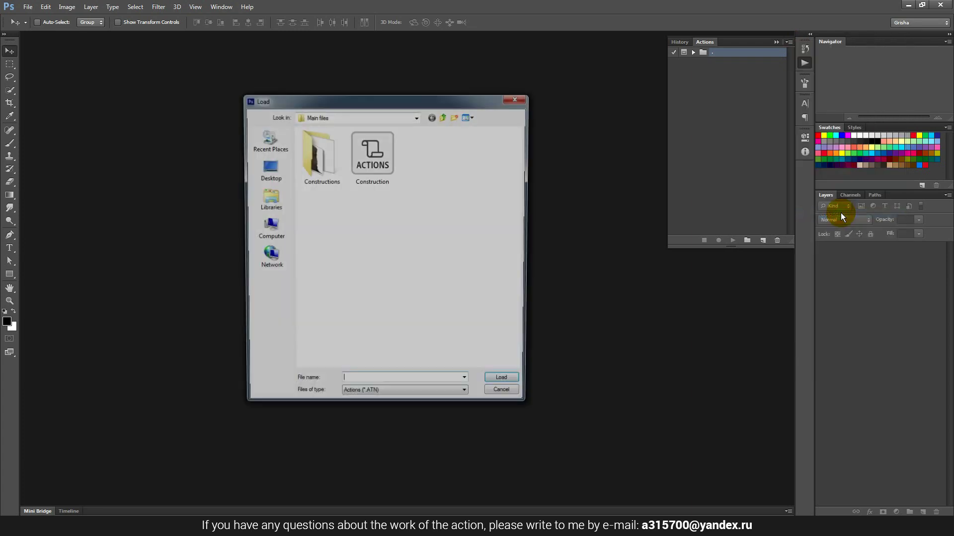
pyautogui.click(372, 148)
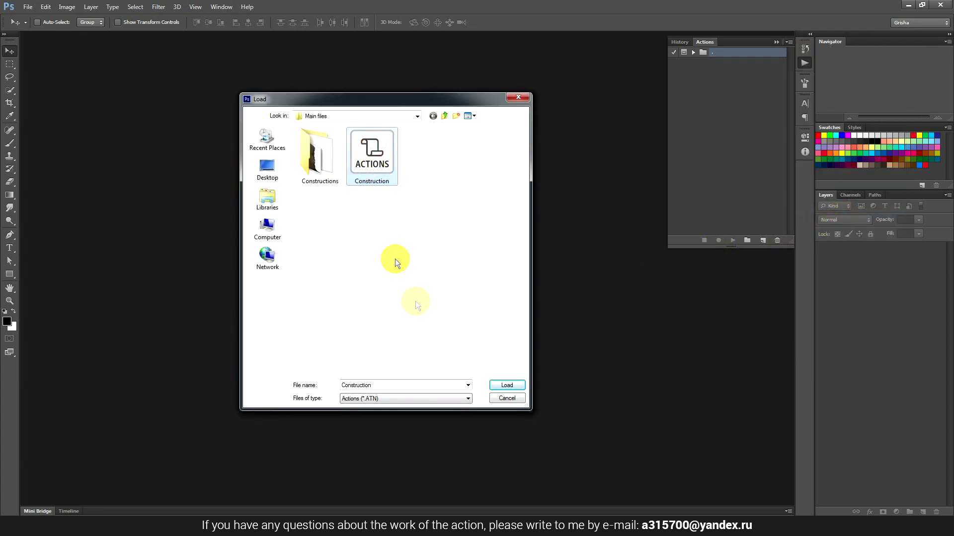
pyautogui.click(515, 384)
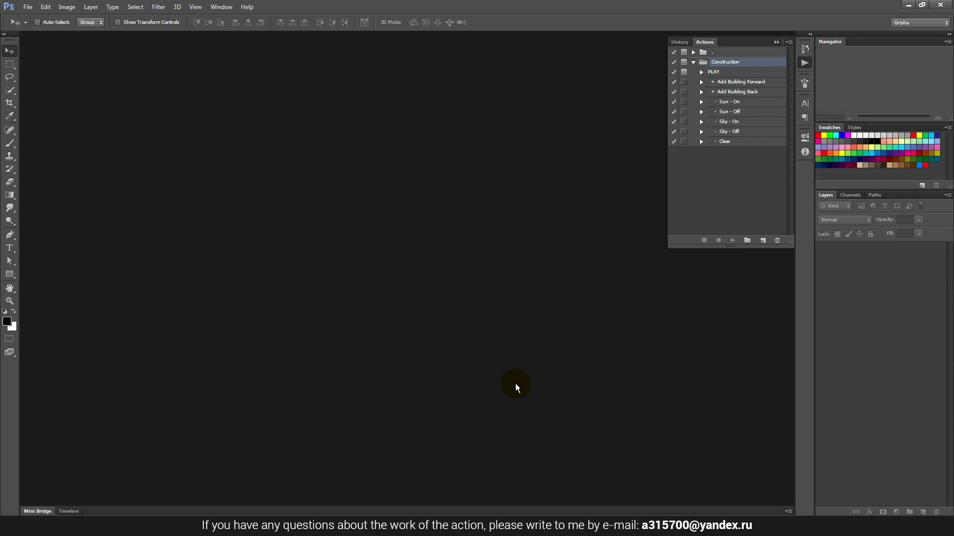
pyautogui.click(692, 62)
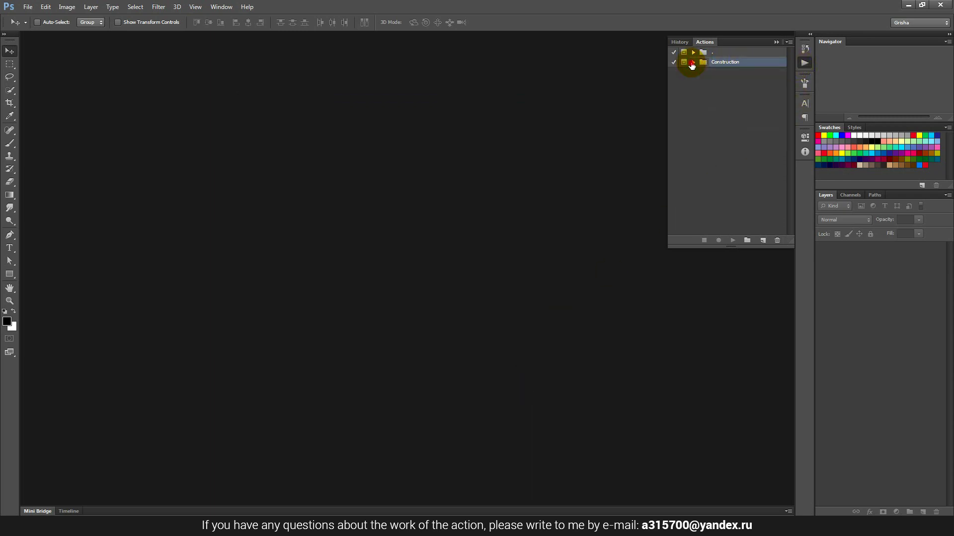
pyautogui.click(693, 63)
pyautogui.click(803, 64)
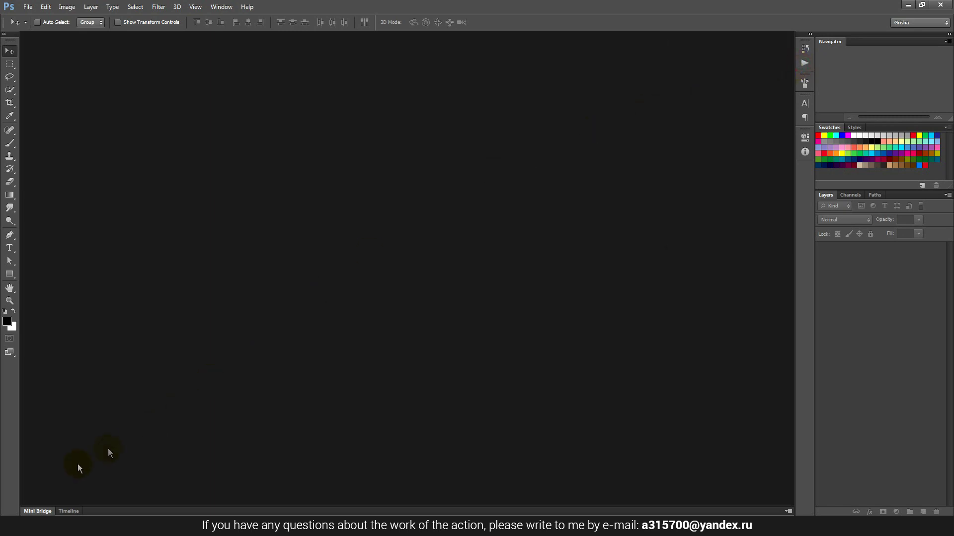
# Step: Open Photo.psd, quick-select and copy the man's whole body, then close the file
pyautogui.click(64, 478)
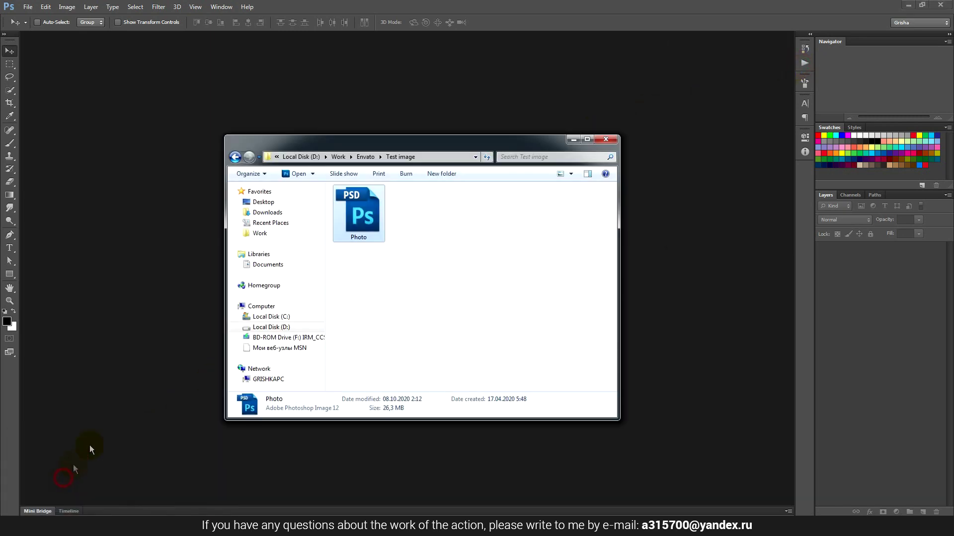
pyautogui.doubleClick(361, 206)
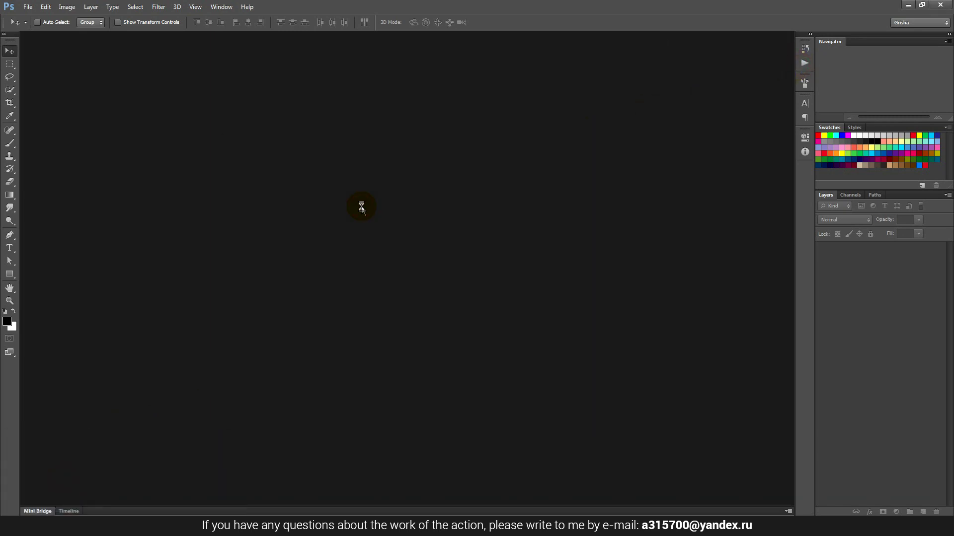
pyautogui.click(9, 91)
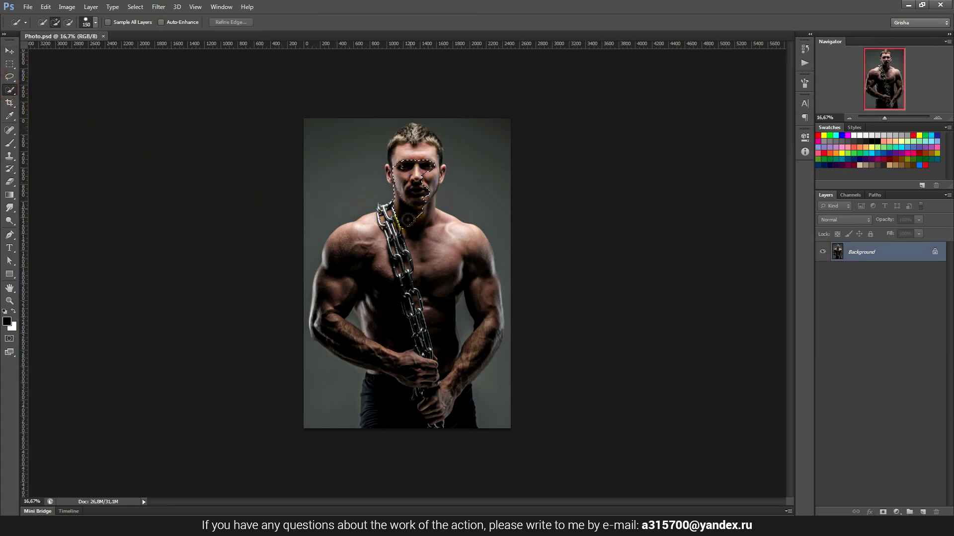
pyautogui.moveTo(371, 253); pyautogui.dragTo(429, 238)
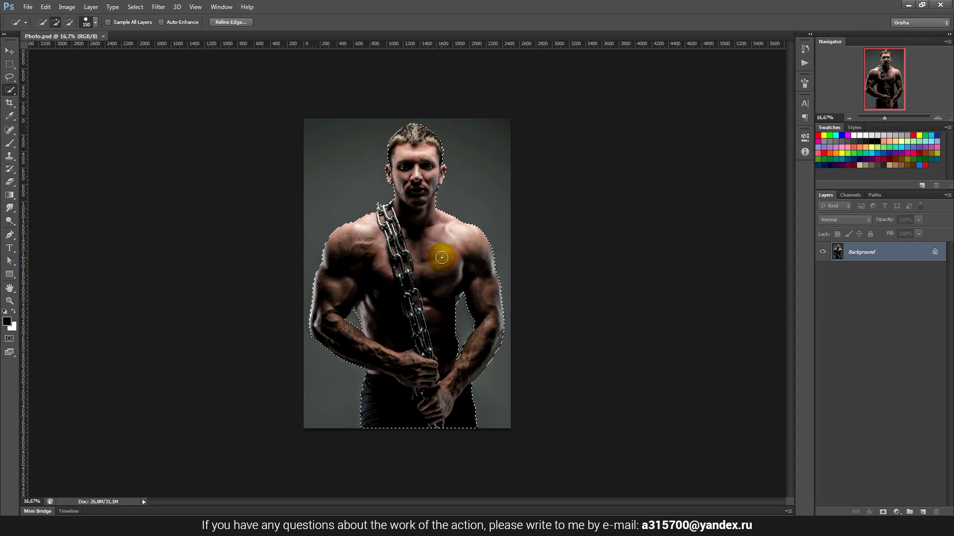
pyautogui.click(45, 7)
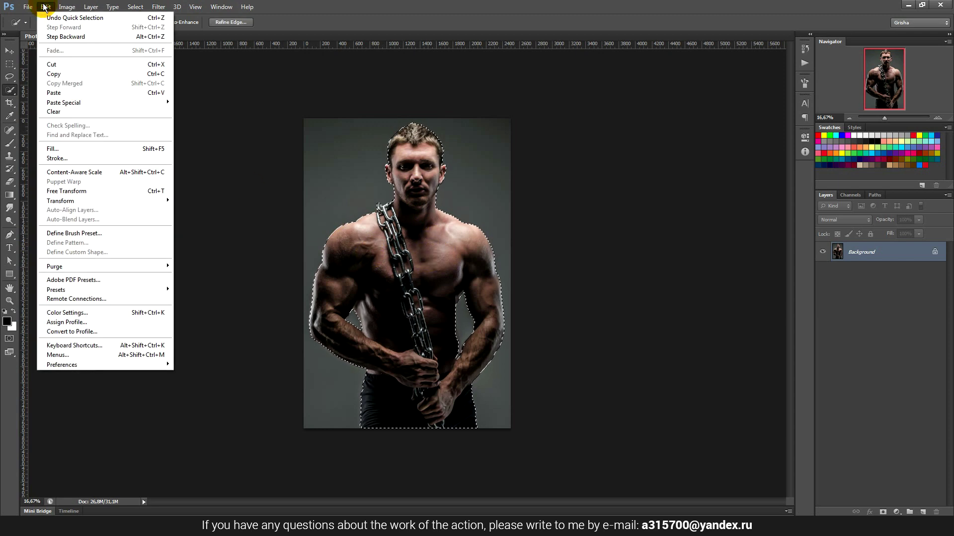
pyautogui.click(70, 75)
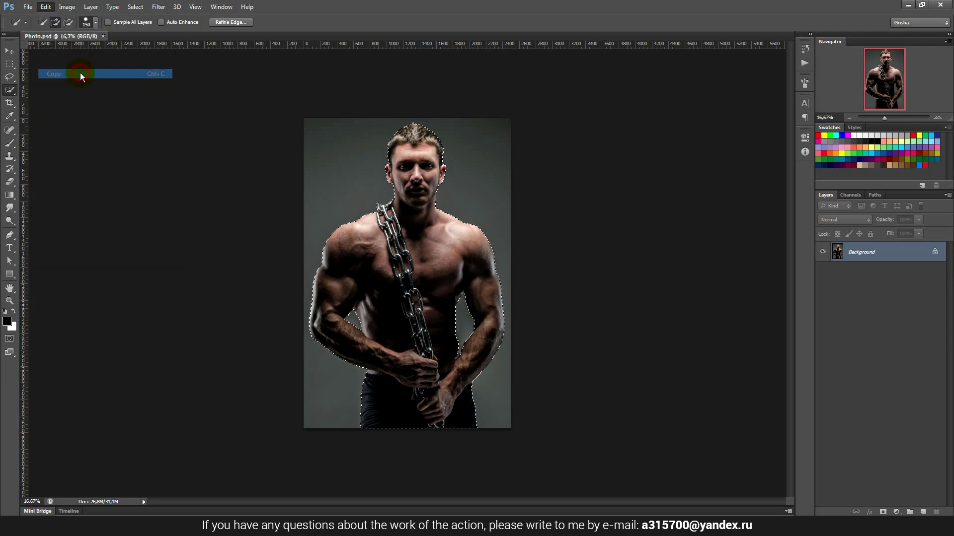
pyautogui.click(104, 36)
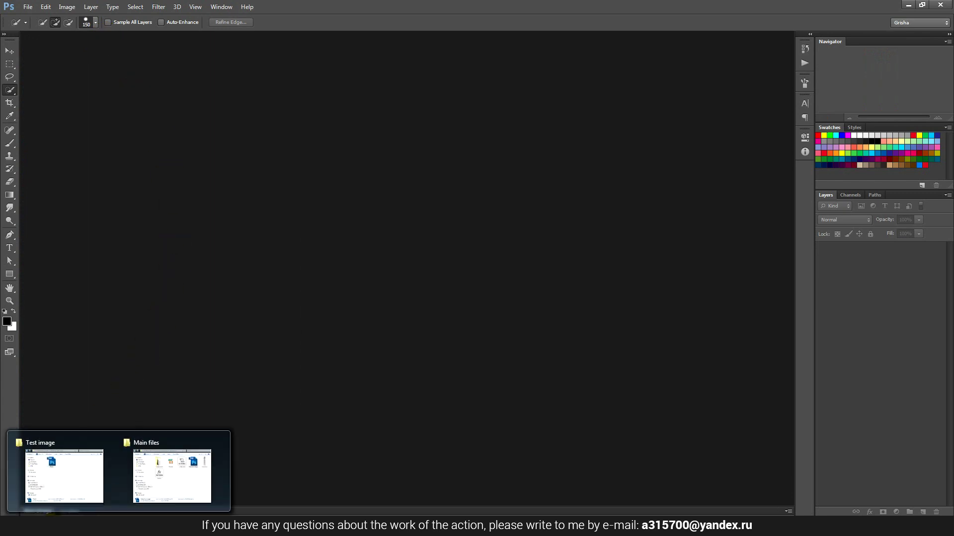
# Step: Open Frame for image.psd from Main files and paste the man into the brush layer
pyautogui.click(131, 473)
pyautogui.click(482, 322)
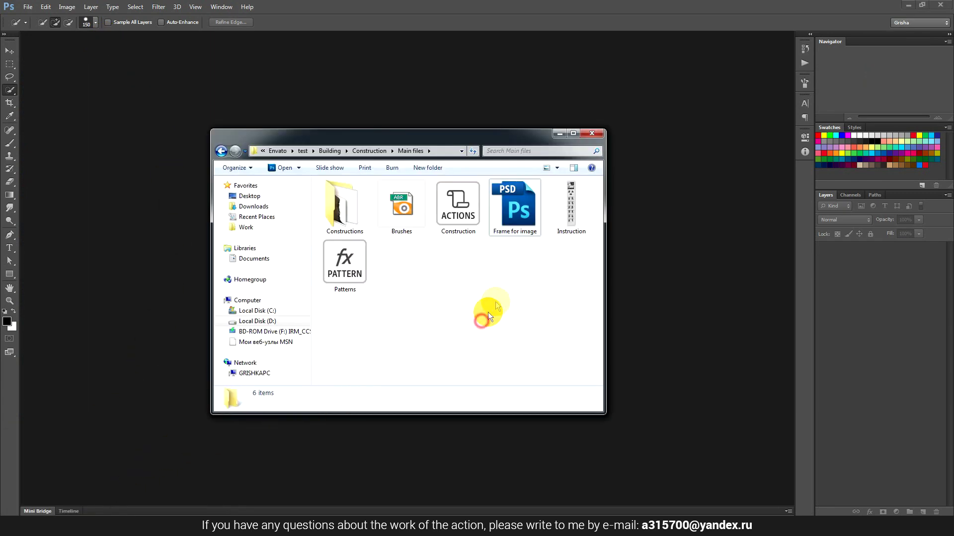
pyautogui.doubleClick(525, 217)
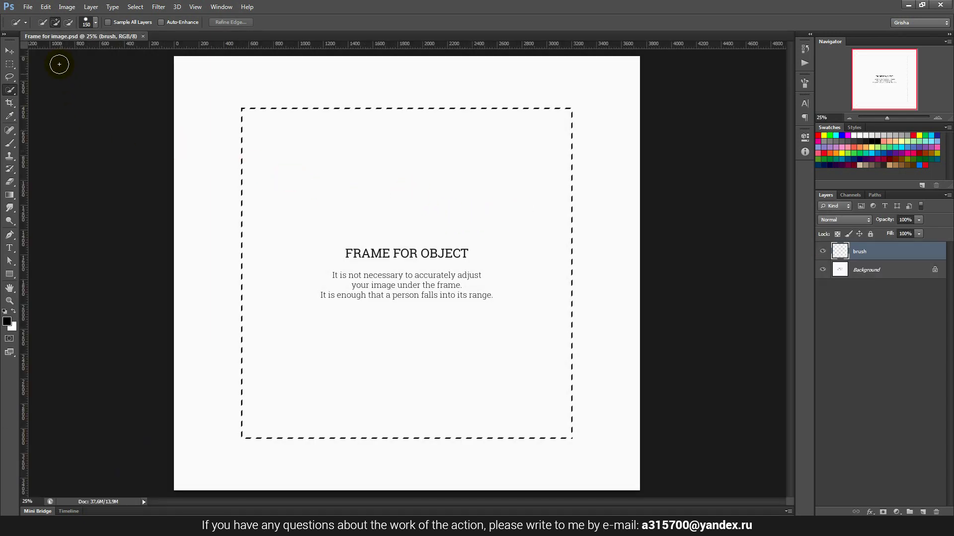
pyautogui.click(46, 7)
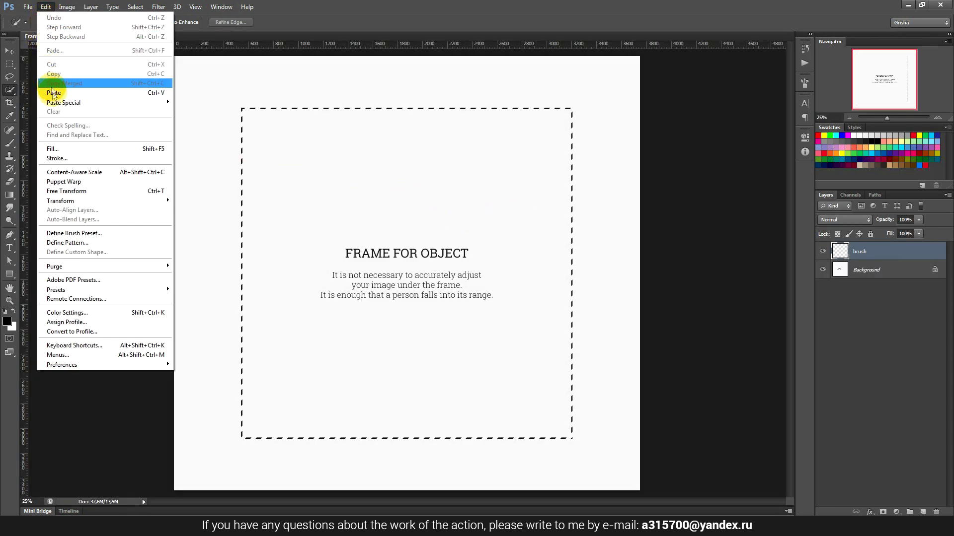
pyautogui.click(89, 94)
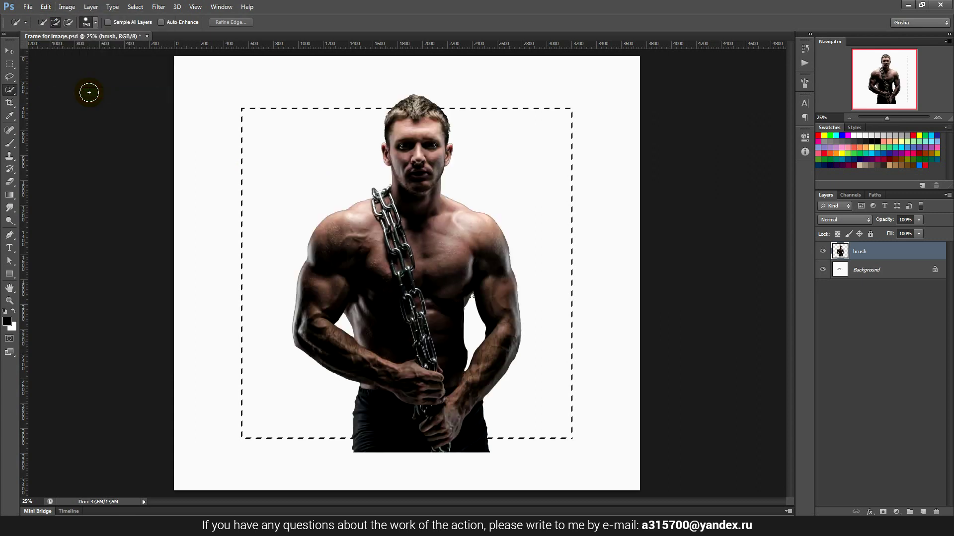
# Step: Toggle the man's layer and Background visibility to check the cutout, then show the actions list
pyautogui.click(9, 50)
pyautogui.click(822, 254)
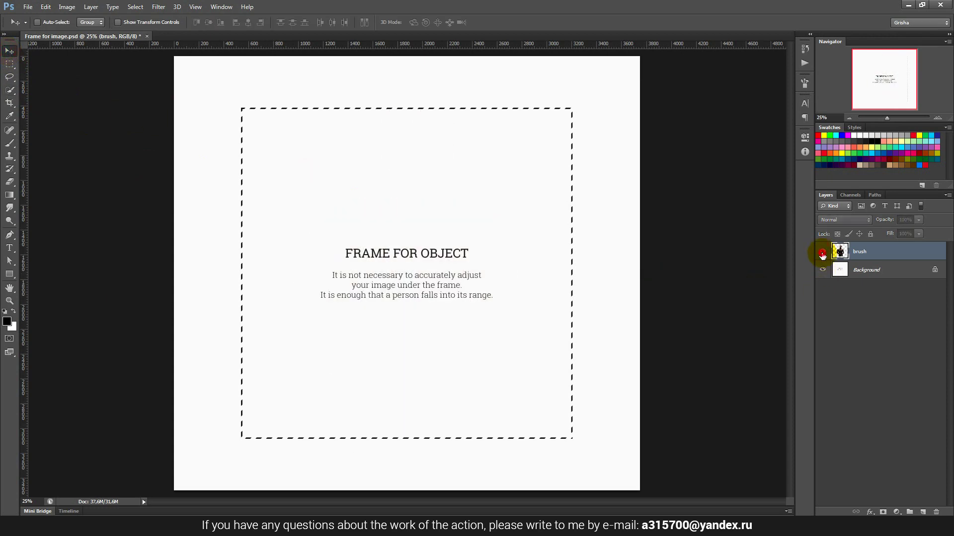
pyautogui.click(822, 269)
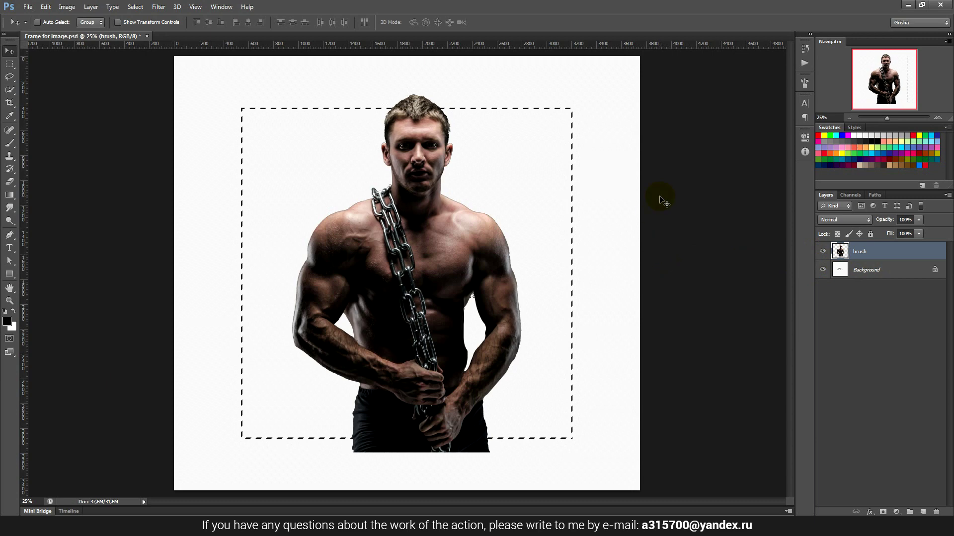
pyautogui.click(803, 63)
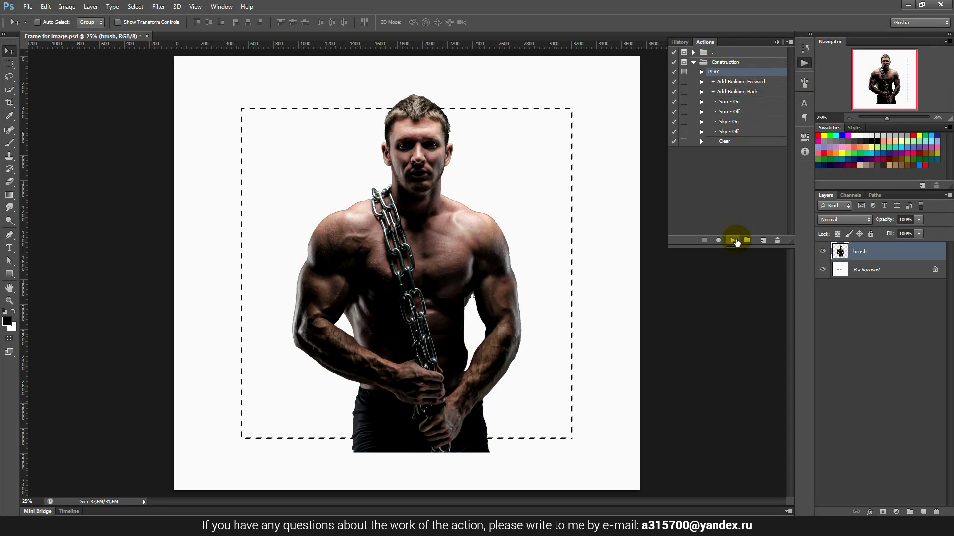
# Step: Run the PLAY action and place Destroyed - 2 from the Constructions folder
pyautogui.click(734, 241)
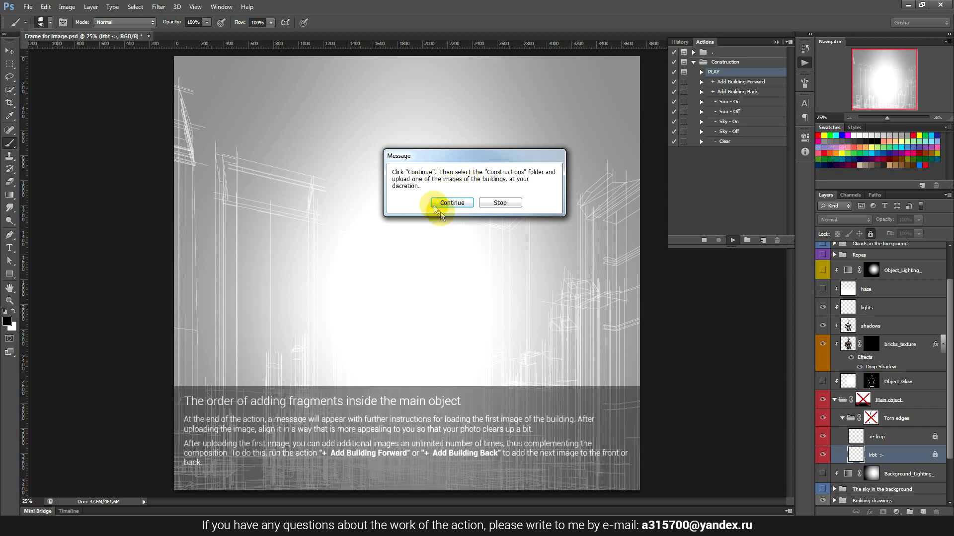
pyautogui.click(458, 203)
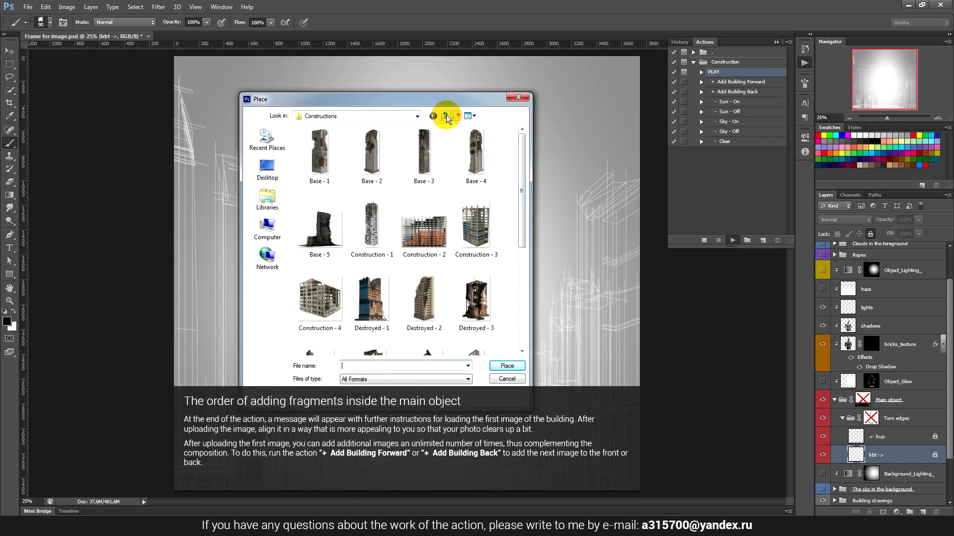
pyautogui.click(445, 117)
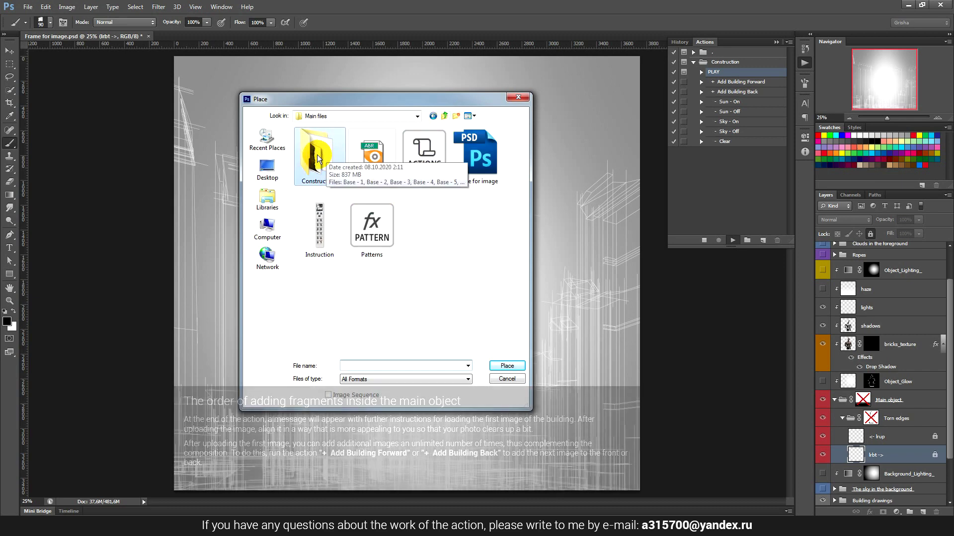
pyautogui.doubleClick(318, 159)
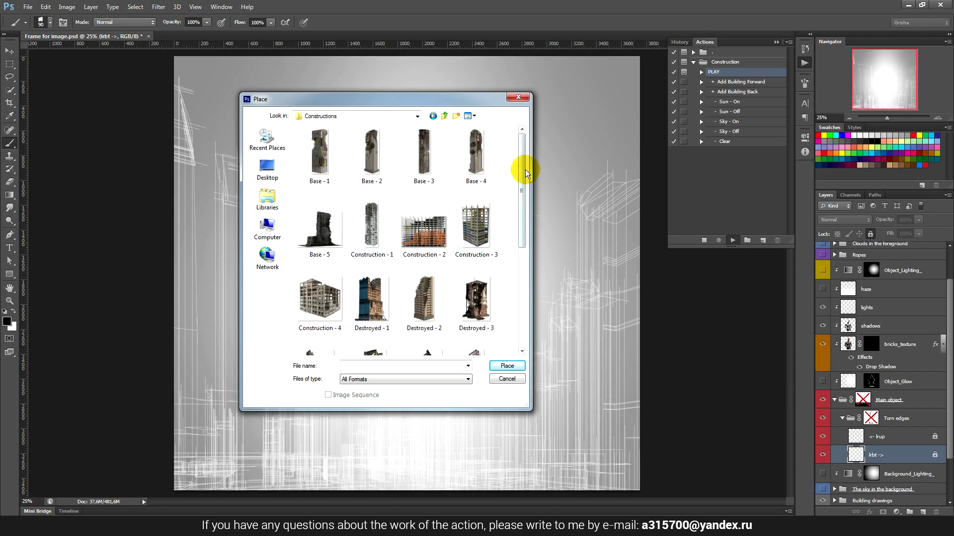
pyautogui.moveTo(464, 98); pyautogui.dragTo(499, 102)
pyautogui.moveTo(560, 155)
pyautogui.mouseDown()
pyautogui.moveTo(565, 307)
pyautogui.moveTo(552, 200)
pyautogui.mouseUp()
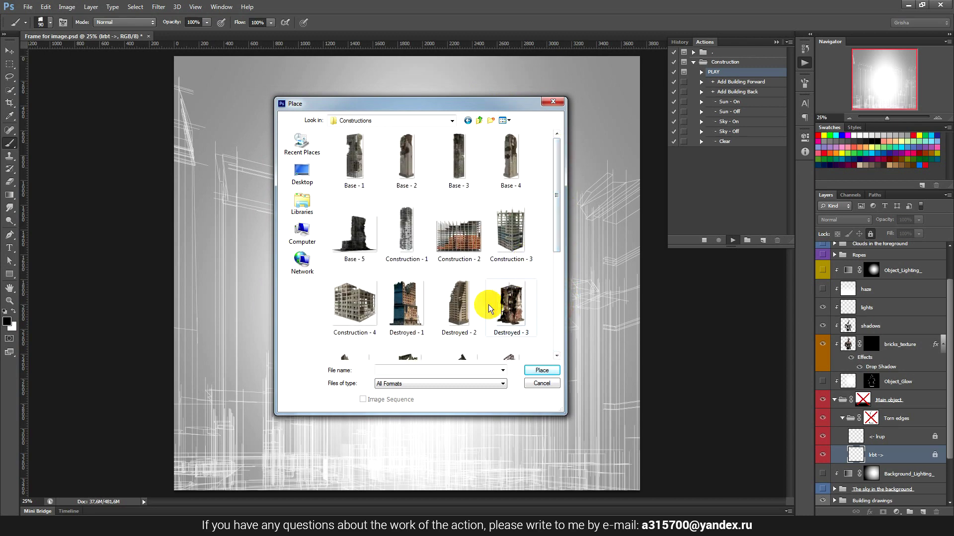
pyautogui.click(456, 304)
pyautogui.click(547, 372)
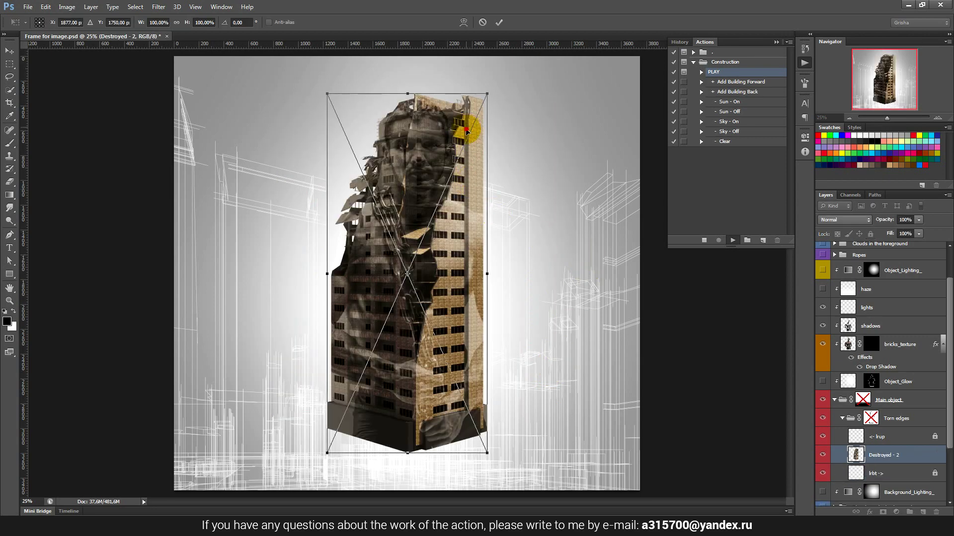
# Step: Scale the Destroyed - 2 building proportionally to about 82% and commit the transform
pyautogui.moveTo(467, 130)
pyautogui.mouseDown()
pyautogui.moveTo(337, 271)
pyautogui.moveTo(449, 192)
pyautogui.mouseUp()
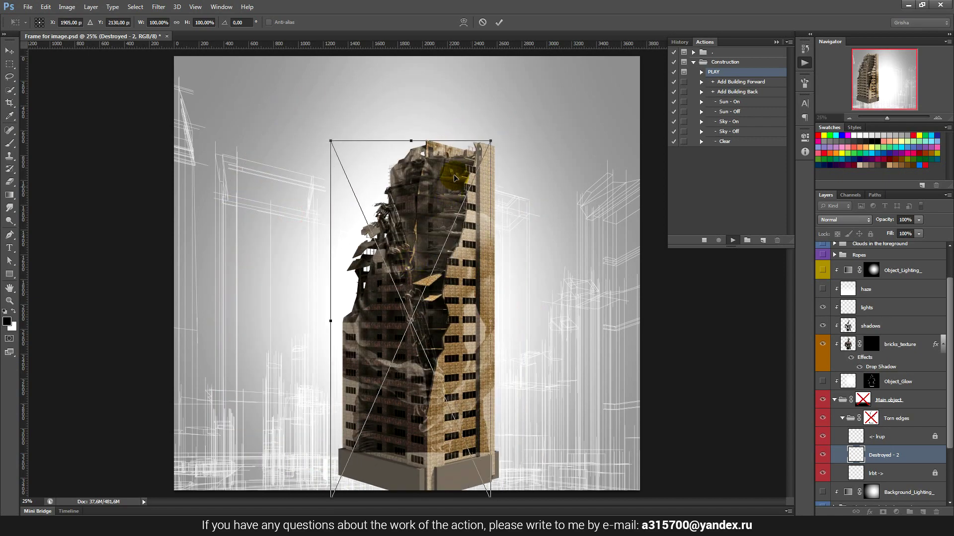
pyautogui.moveTo(490, 141); pyautogui.dragTo(467, 197)
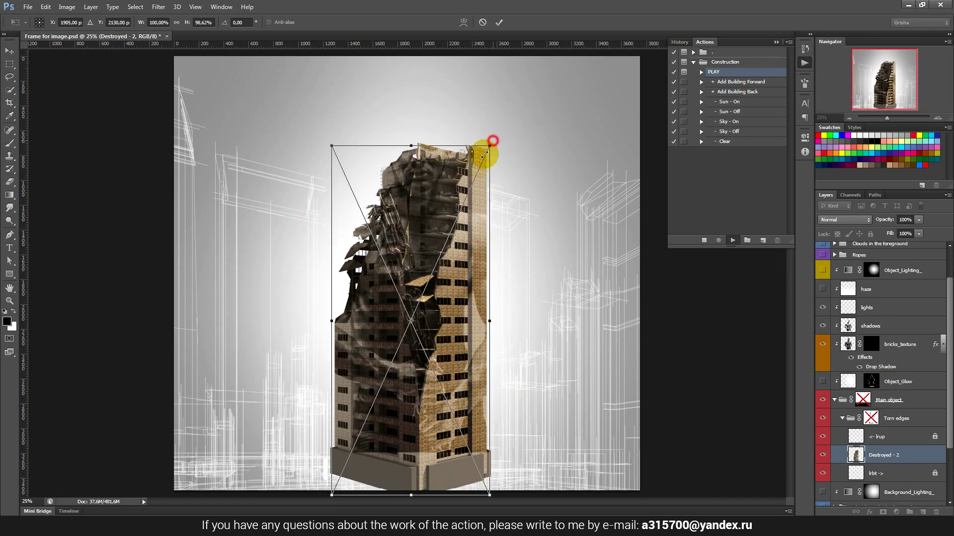
pyautogui.click(177, 23)
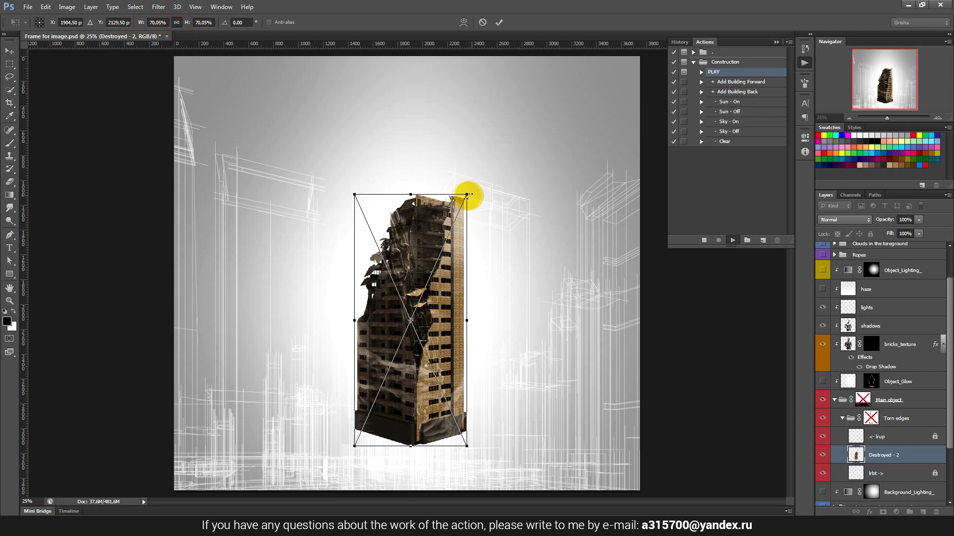
pyautogui.moveTo(469, 195); pyautogui.dragTo(476, 173)
pyautogui.click(499, 22)
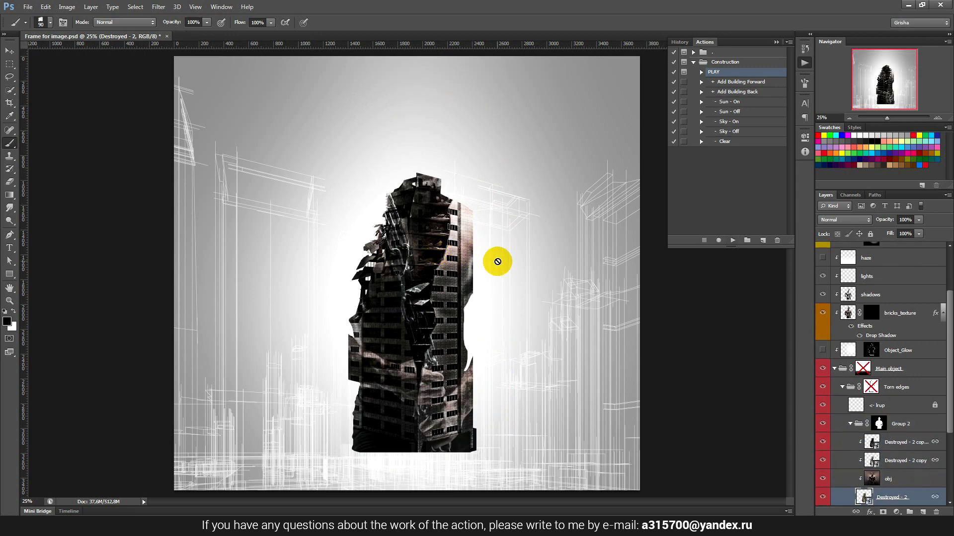
# Step: Move the building into place within the man's silhouette
pyautogui.click(11, 54)
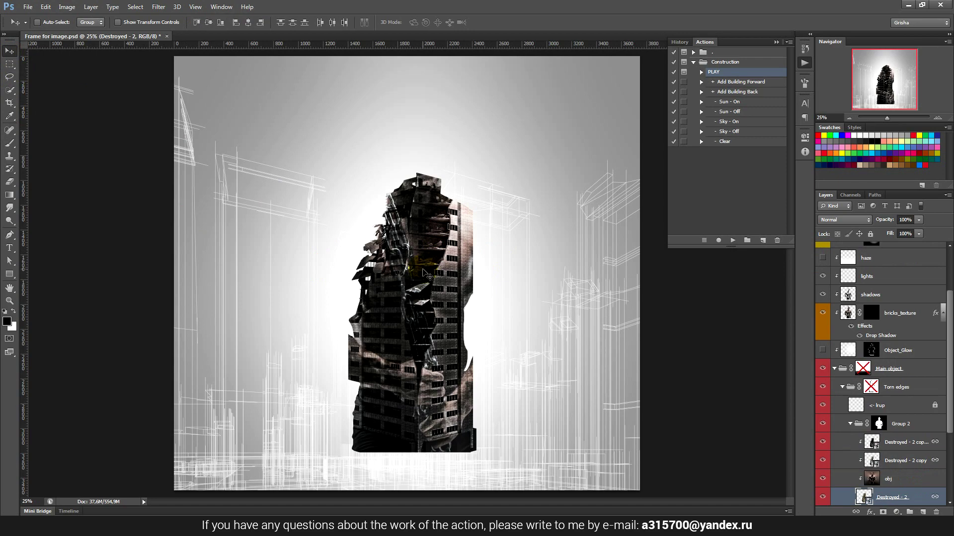
pyautogui.moveTo(443, 287); pyautogui.dragTo(467, 264)
pyautogui.moveTo(490, 213); pyautogui.dragTo(461, 251)
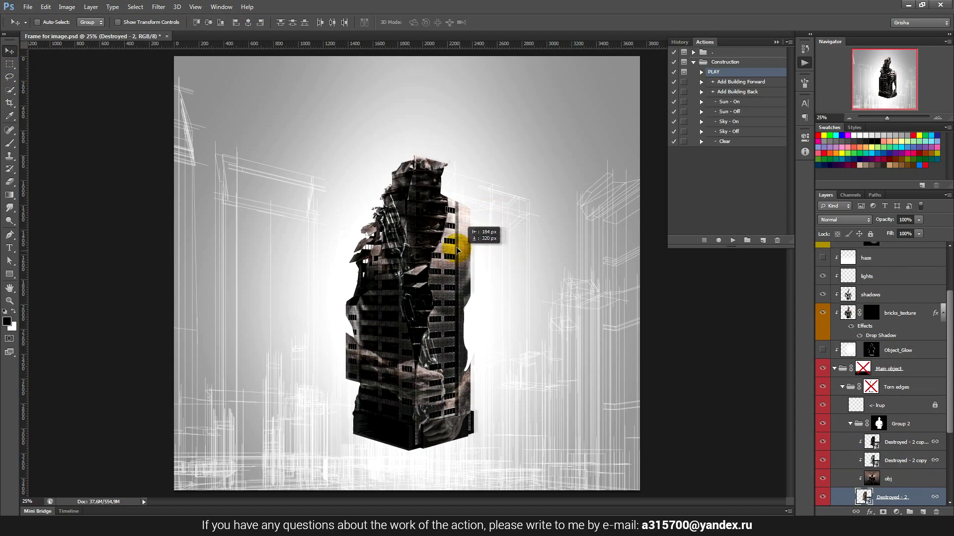
pyautogui.moveTo(457, 248); pyautogui.dragTo(530, 288)
pyautogui.moveTo(497, 311)
pyautogui.mouseDown()
pyautogui.moveTo(480, 293)
pyautogui.moveTo(485, 284)
pyautogui.moveTo(489, 308)
pyautogui.mouseUp()
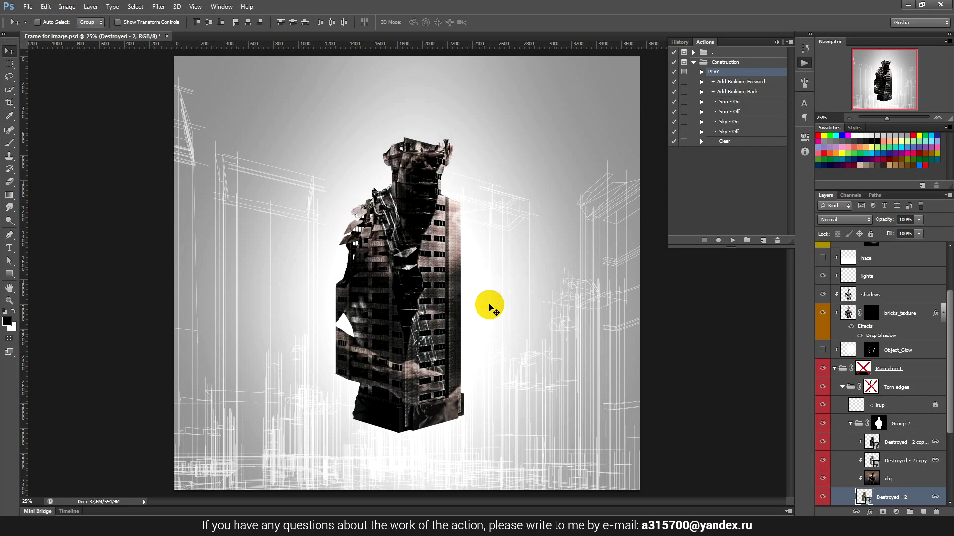
pyautogui.click(763, 94)
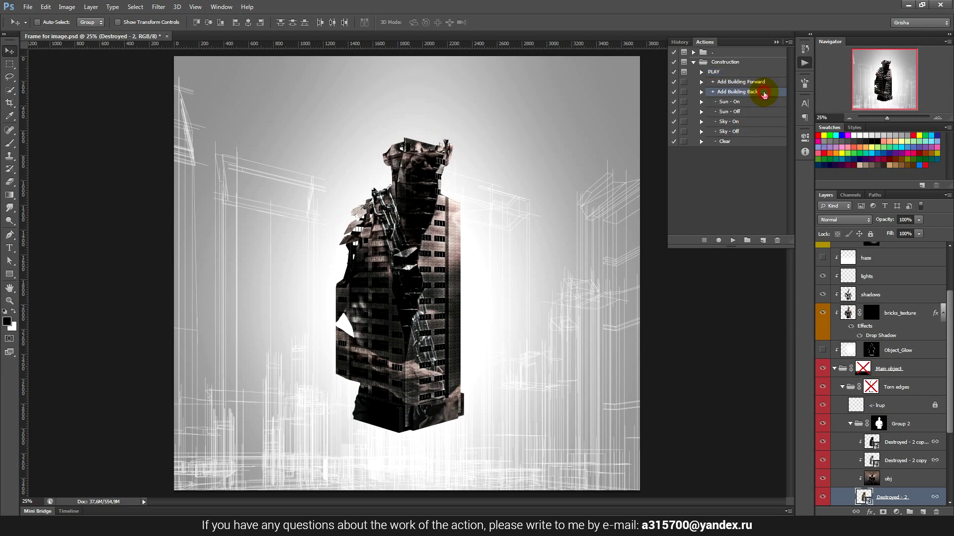
# Step: Run Add Building Forward, place Base - 2, move it right and down, and commit
pyautogui.click(773, 84)
pyautogui.click(773, 84)
pyautogui.click(731, 242)
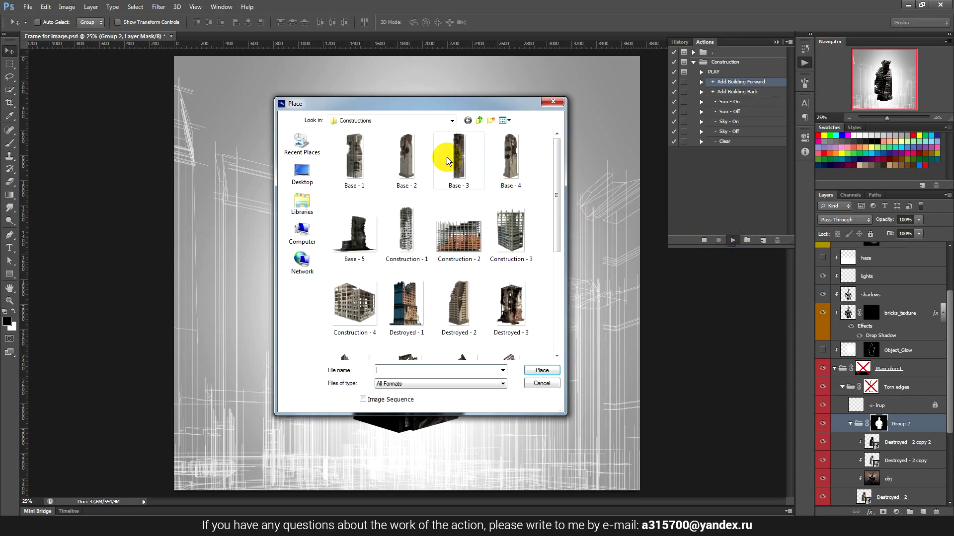
pyautogui.doubleClick(408, 162)
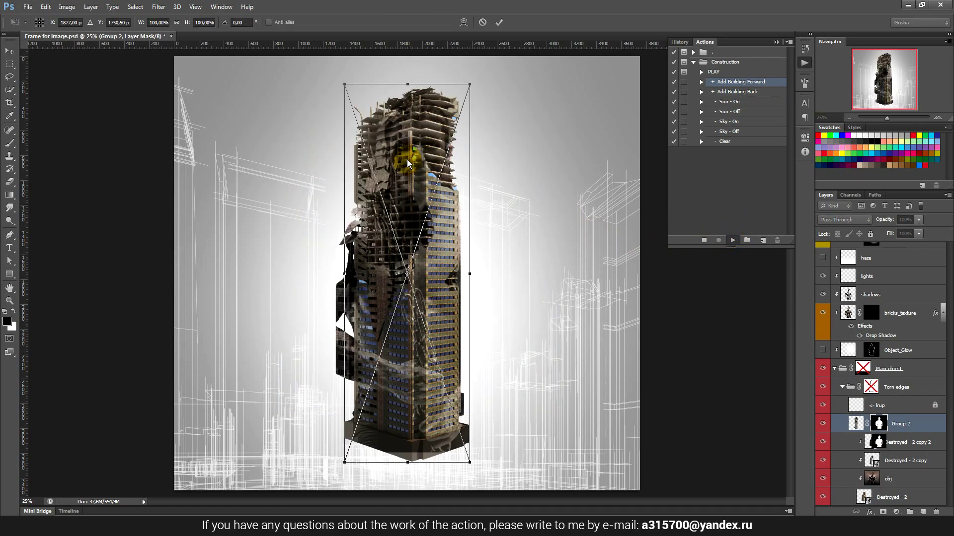
pyautogui.moveTo(430, 164); pyautogui.dragTo(497, 263)
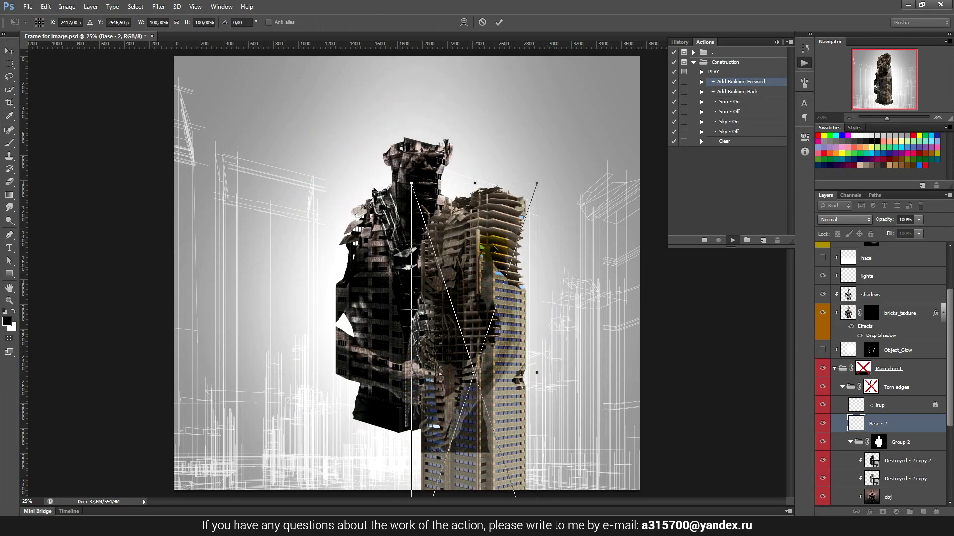
pyautogui.click(499, 23)
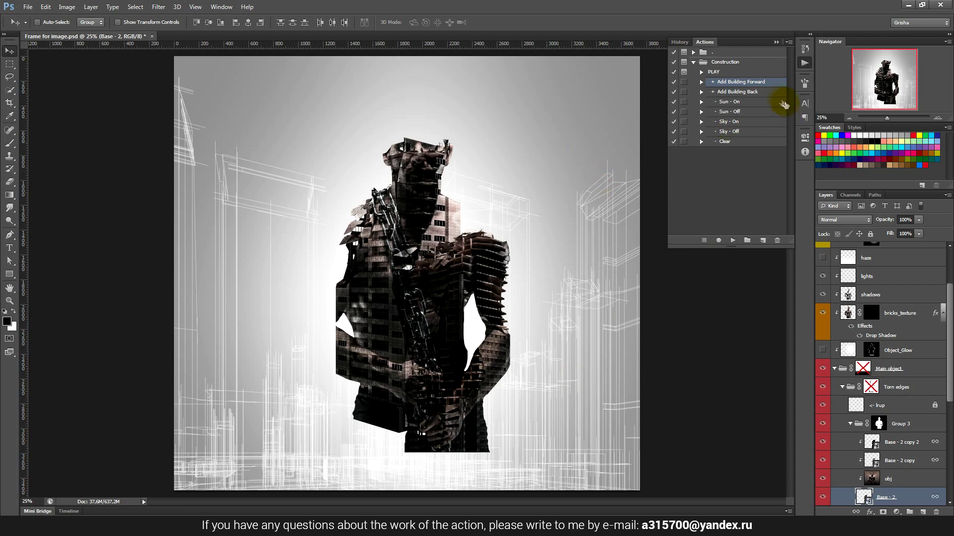
pyautogui.click(759, 92)
# Step: Run Add Building Back and place Scaffolding - 4, shrunk to about 38%
pyautogui.click(733, 241)
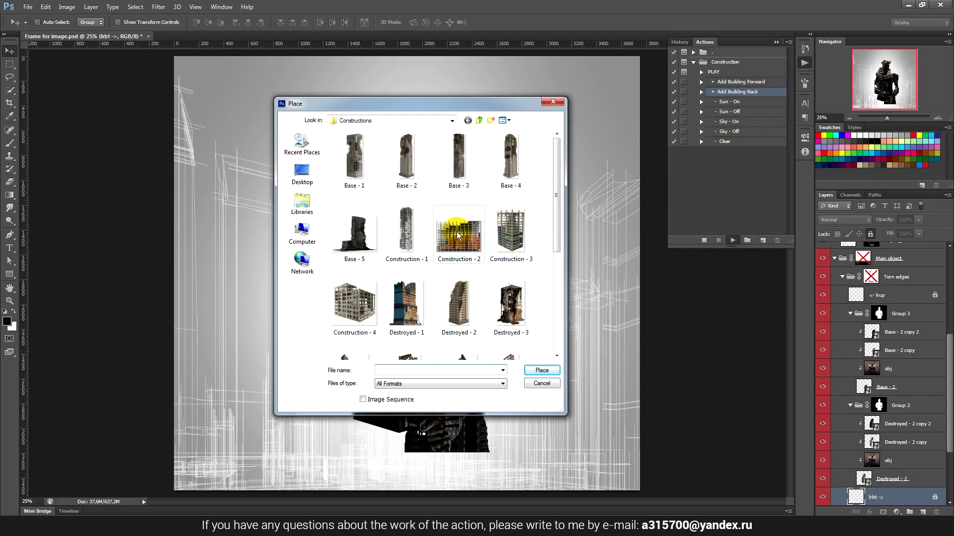
pyautogui.moveTo(553, 208); pyautogui.dragTo(560, 293)
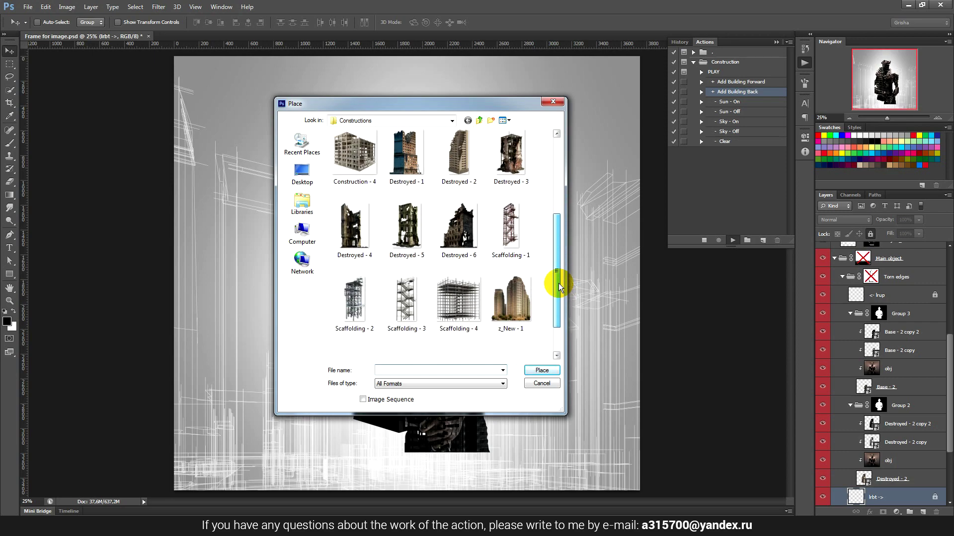
pyautogui.doubleClick(458, 298)
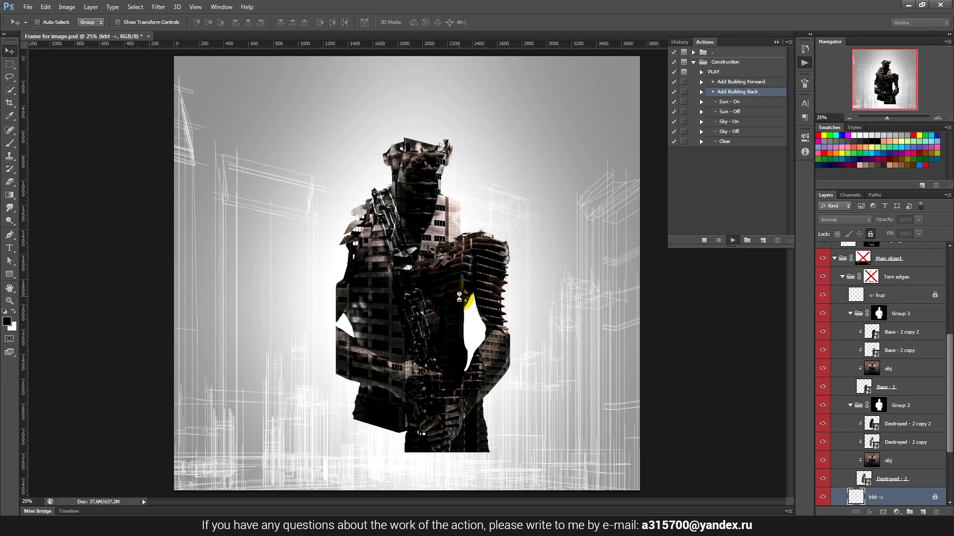
pyautogui.moveTo(545, 134)
pyautogui.mouseDown()
pyautogui.moveTo(324, 338)
pyautogui.moveTo(458, 230)
pyautogui.mouseUp()
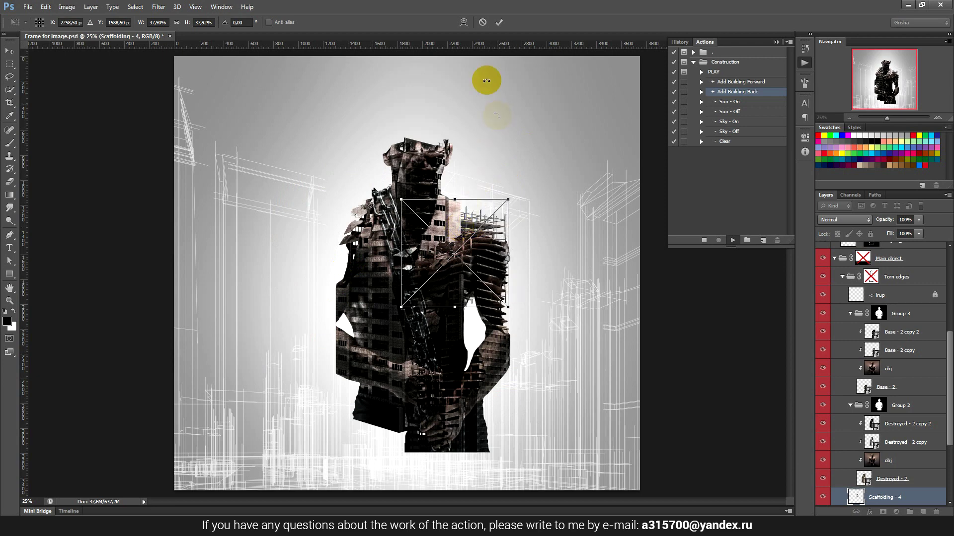
pyautogui.click(498, 23)
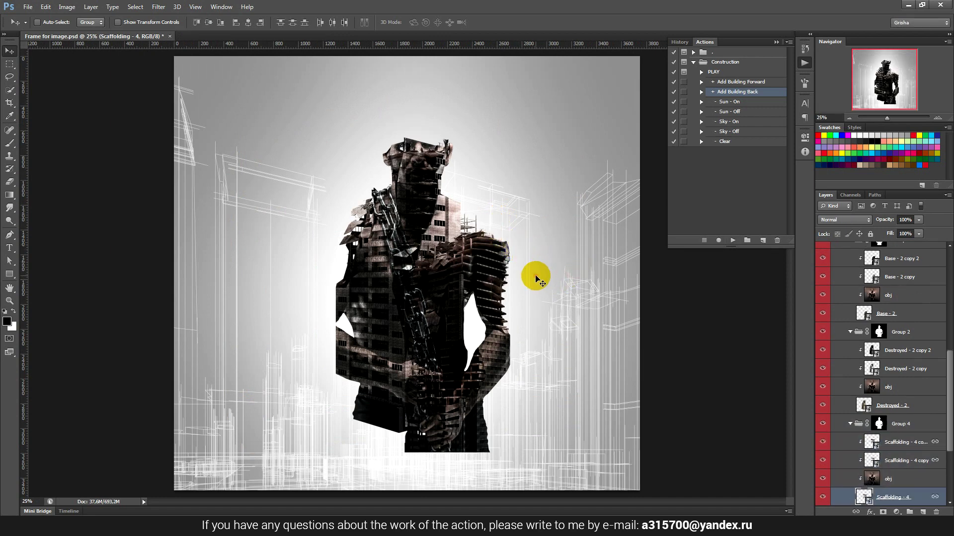
# Step: Select the Scaffolding - 4 layer and move the fragment onto the top of the head
pyautogui.moveTo(537, 280)
pyautogui.mouseDown()
pyautogui.moveTo(456, 260)
pyautogui.moveTo(507, 187)
pyautogui.mouseUp()
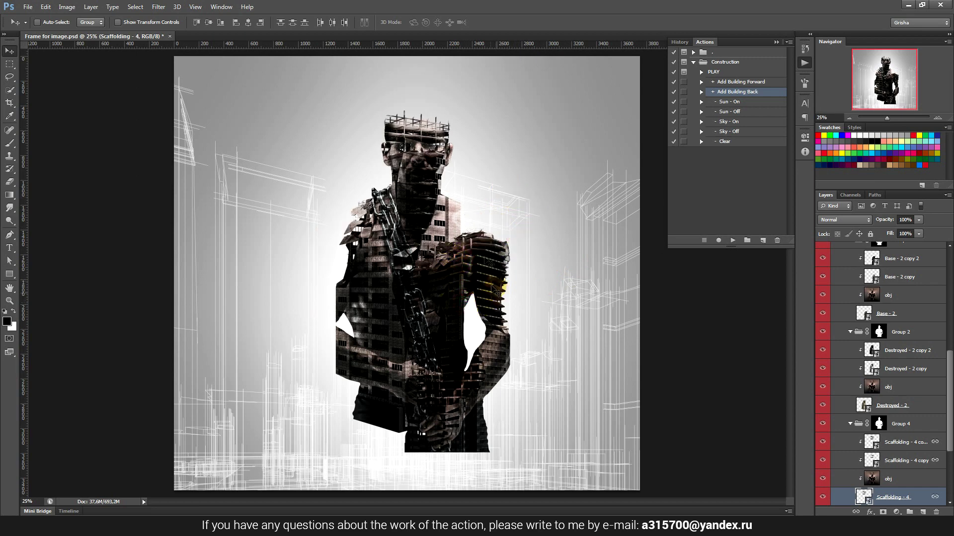
pyautogui.moveTo(394, 152); pyautogui.dragTo(447, 224)
pyautogui.moveTo(576, 208)
pyautogui.mouseDown()
pyautogui.moveTo(498, 317)
pyautogui.moveTo(503, 270)
pyautogui.mouseUp()
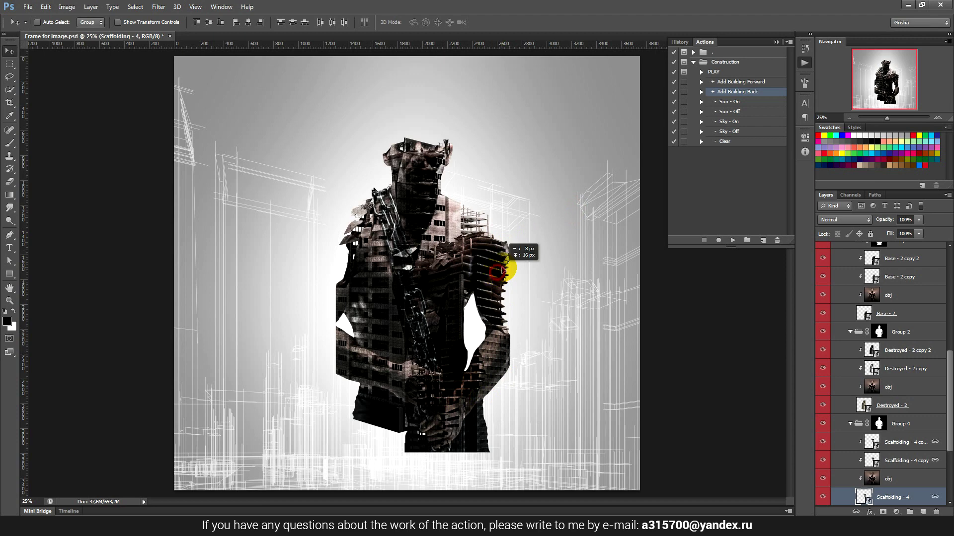
pyautogui.moveTo(503, 271); pyautogui.dragTo(502, 273)
pyautogui.keyDown('shift'); pyautogui.click(910, 499); pyautogui.keyUp('shift')
pyautogui.moveTo(528, 223); pyautogui.dragTo(421, 273)
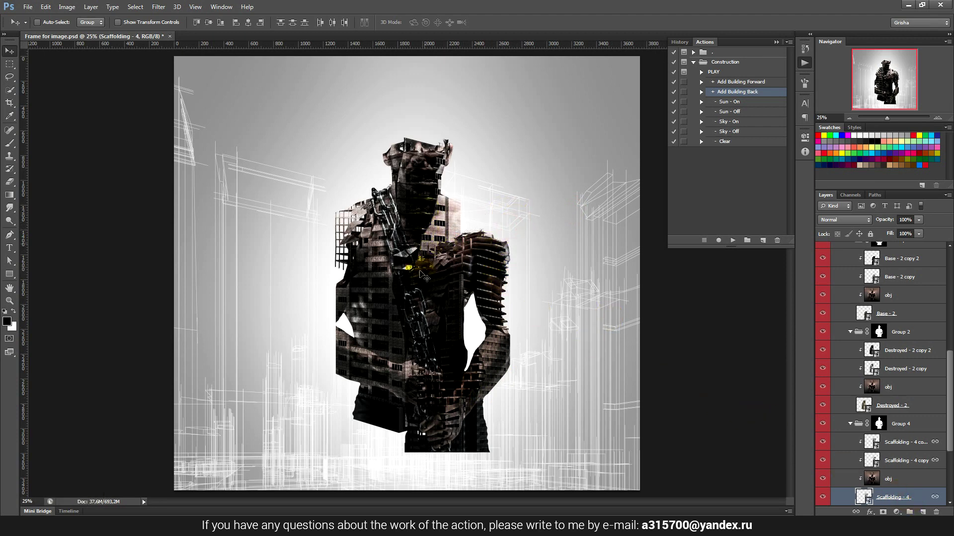
pyautogui.moveTo(425, 276); pyautogui.dragTo(452, 212)
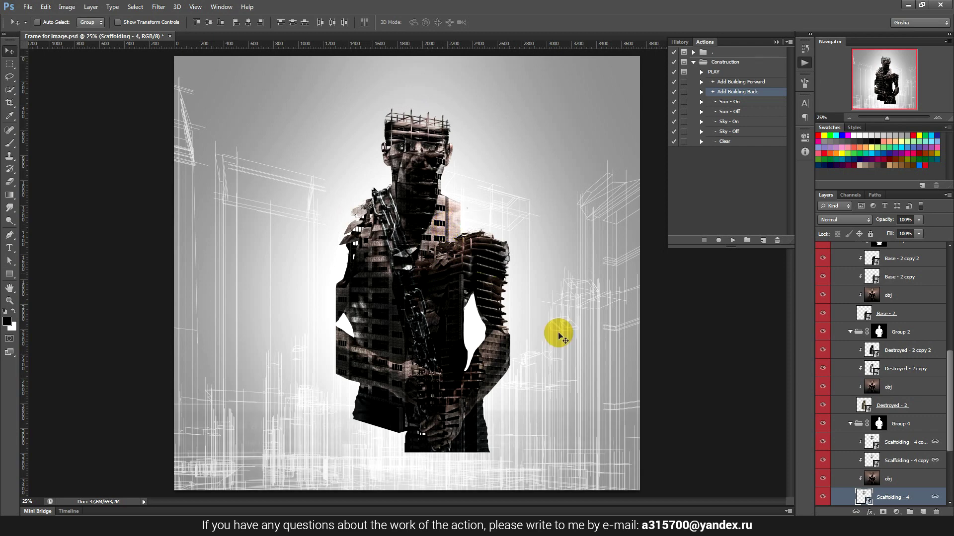
# Step: Check the Group 4 mask, move the scaffolding onto the right shoulder, then disable the mask
pyautogui.keyDown('shift'); pyautogui.click(878, 423); pyautogui.keyUp('shift')
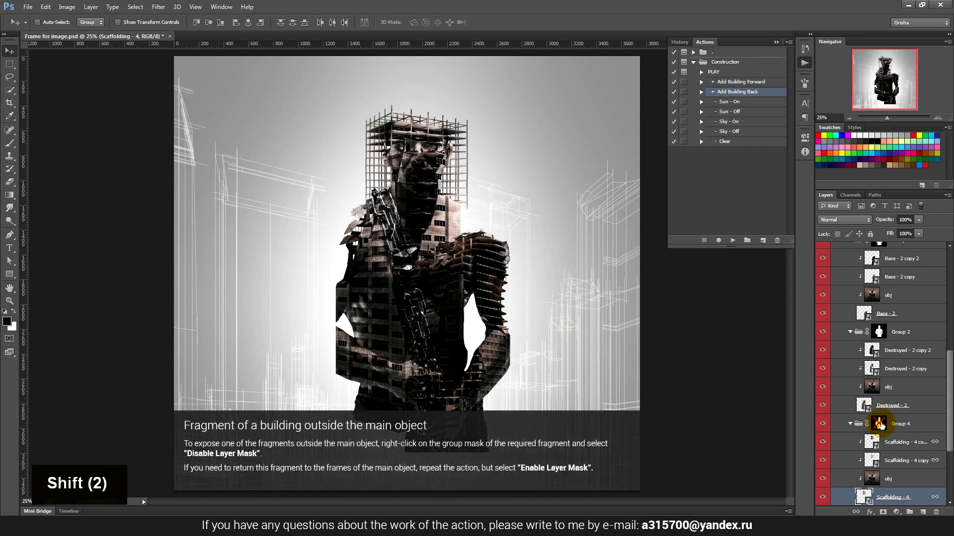
pyautogui.keyDown('shift'); pyautogui.click(879, 424); pyautogui.keyUp('shift')
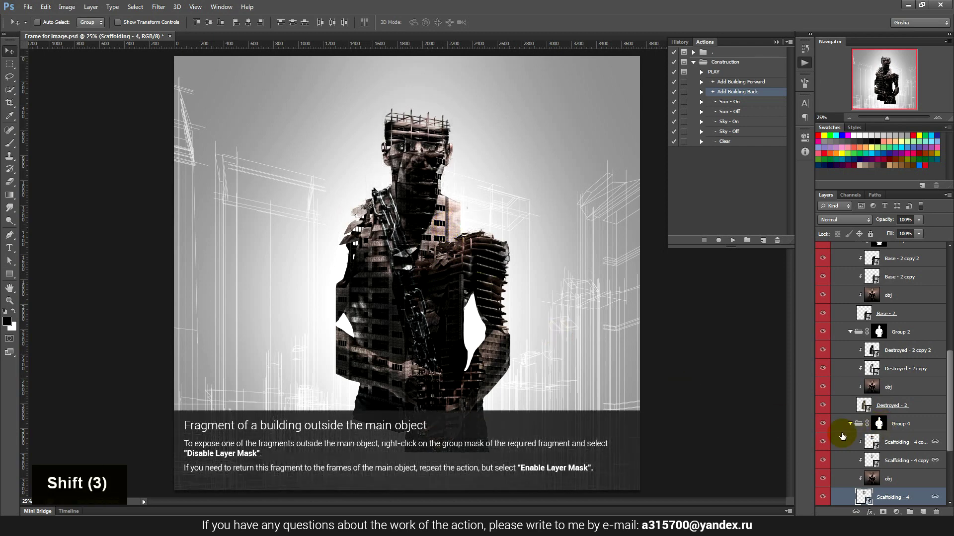
pyautogui.moveTo(489, 220); pyautogui.dragTo(527, 294)
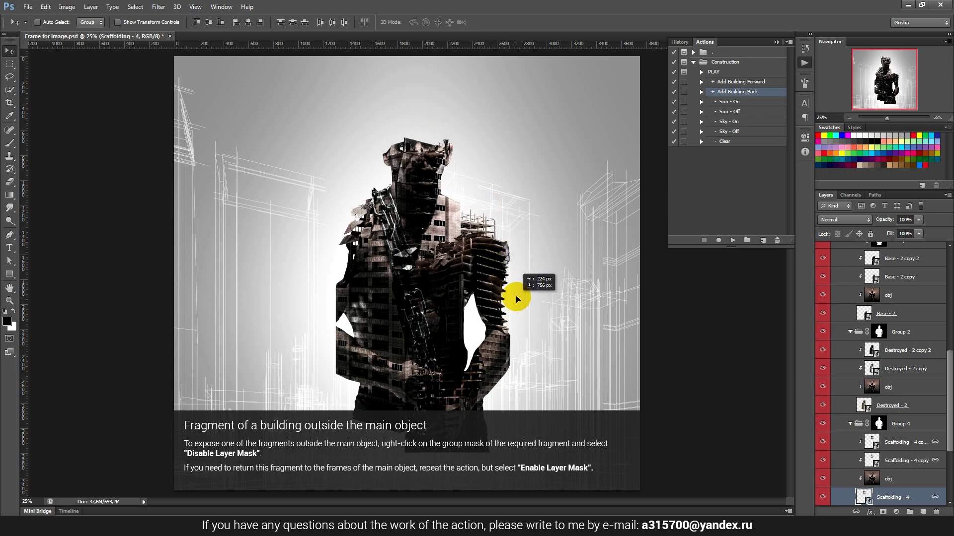
pyautogui.moveTo(527, 295); pyautogui.dragTo(522, 299)
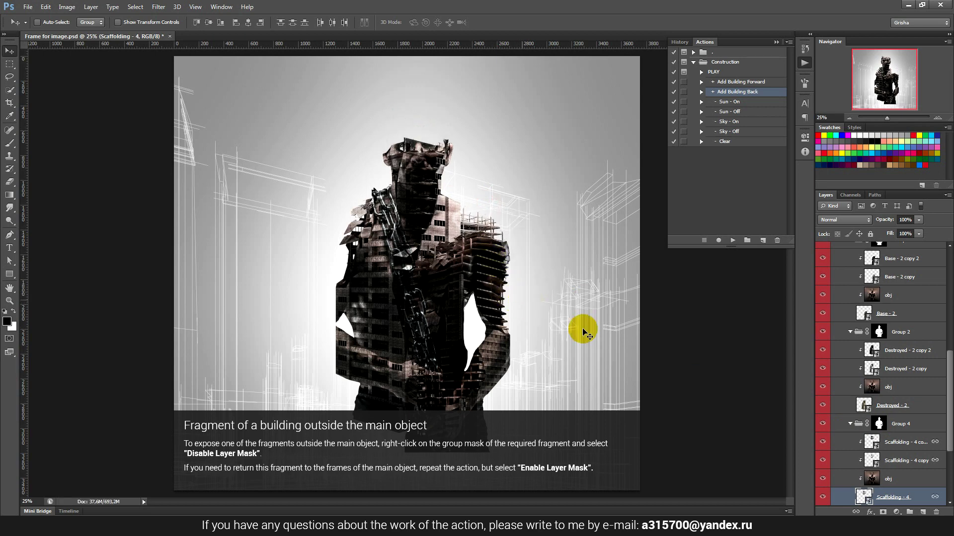
pyautogui.keyDown('shift'); pyautogui.click(879, 423); pyautogui.keyUp('shift')
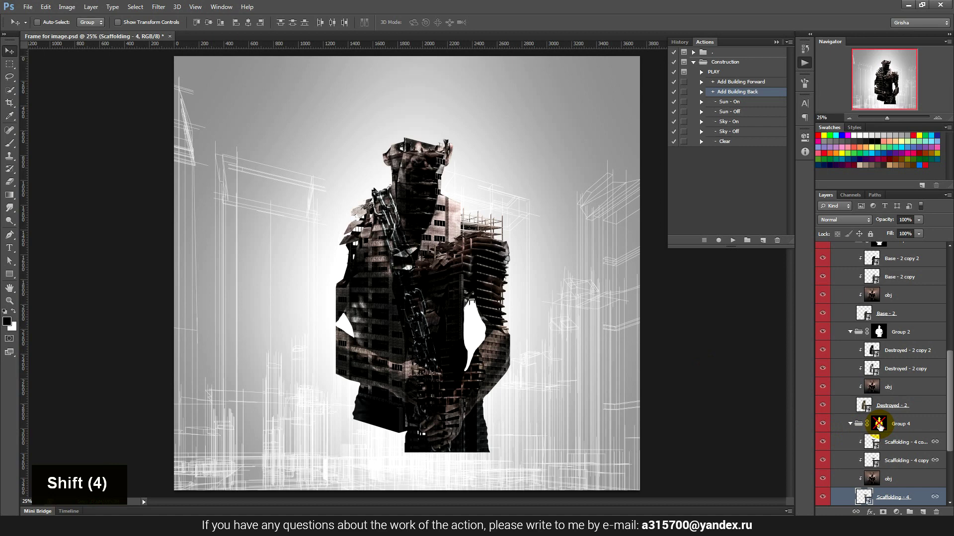
pyautogui.rightClick(879, 425)
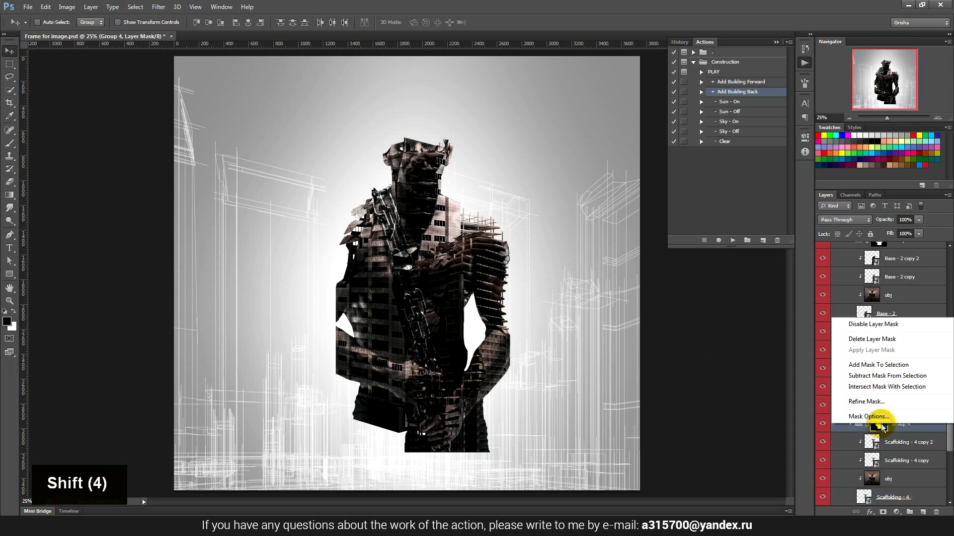
pyautogui.click(892, 330)
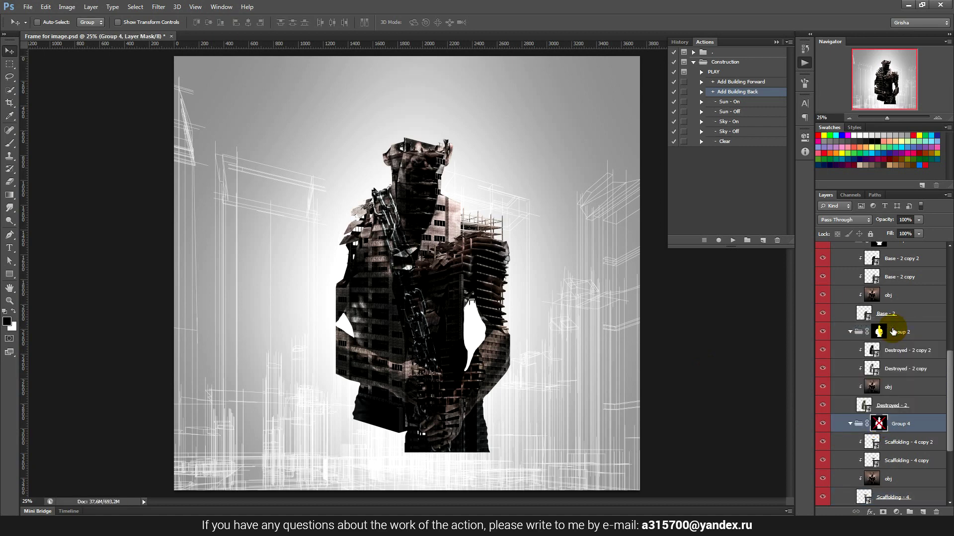
pyautogui.rightClick(879, 423)
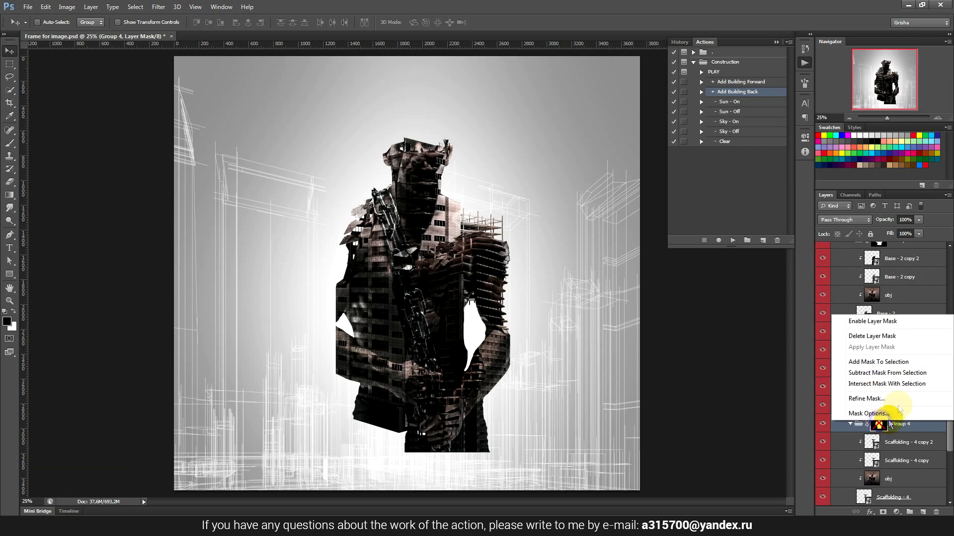
pyautogui.click(897, 327)
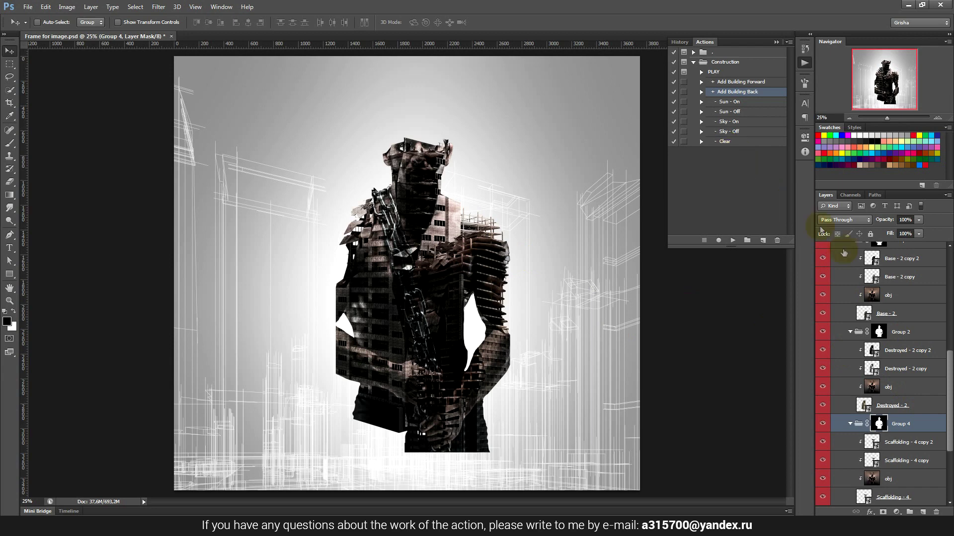
pyautogui.scroll(2, 877, 358)
# Step: Select the bricks_texture layer mask and pick the B_Bricks brush preset
pyautogui.scroll(3, 886, 369)
pyautogui.scroll(1, 887, 369)
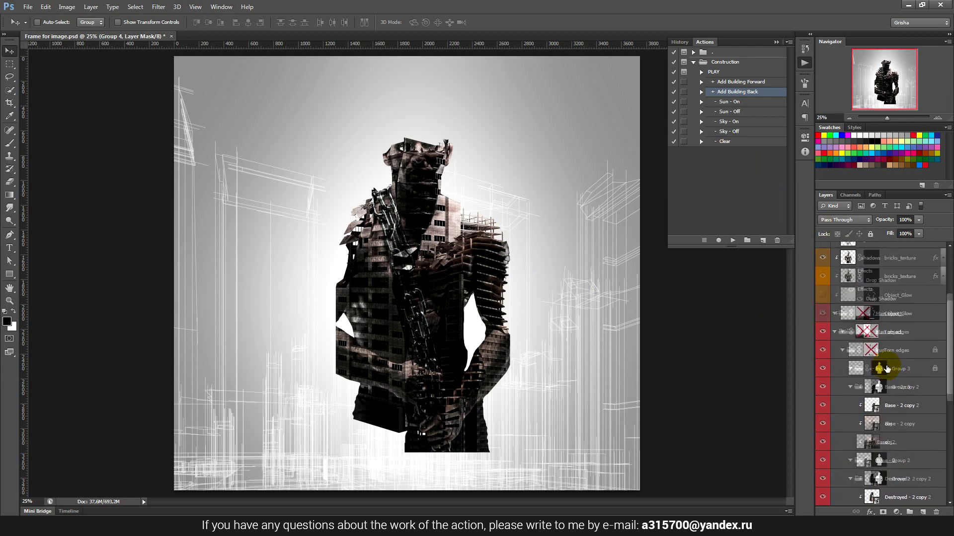
pyautogui.scroll(2, 882, 342)
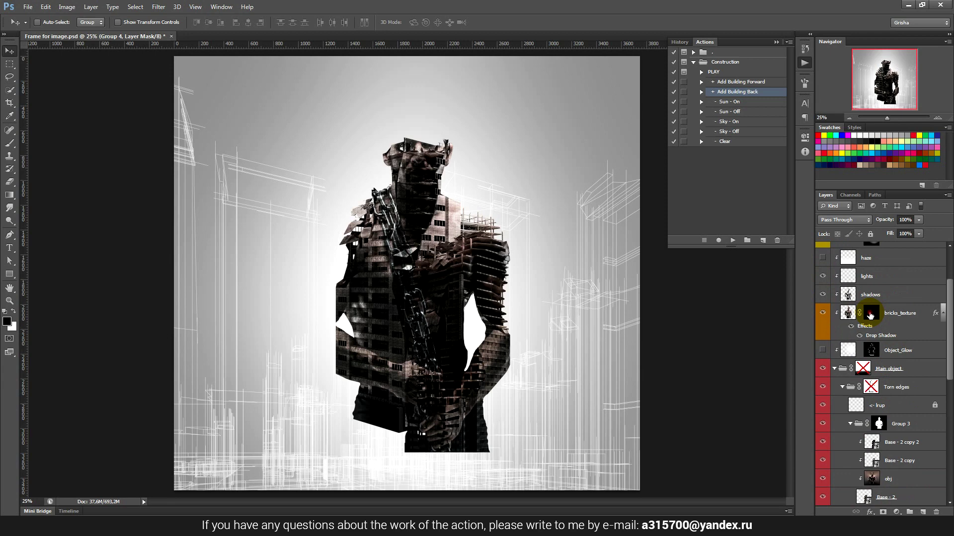
pyautogui.click(870, 314)
pyautogui.click(10, 144)
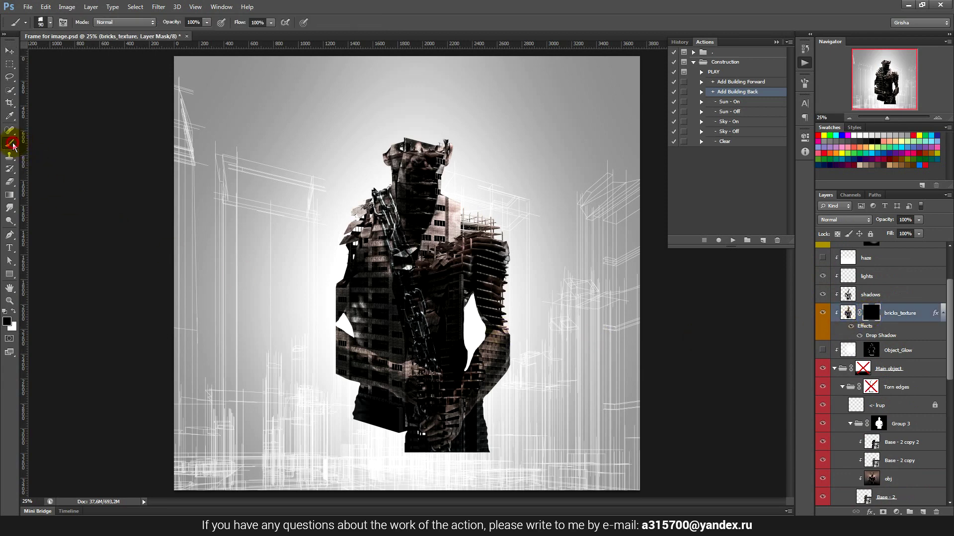
pyautogui.click(49, 23)
pyautogui.click(83, 144)
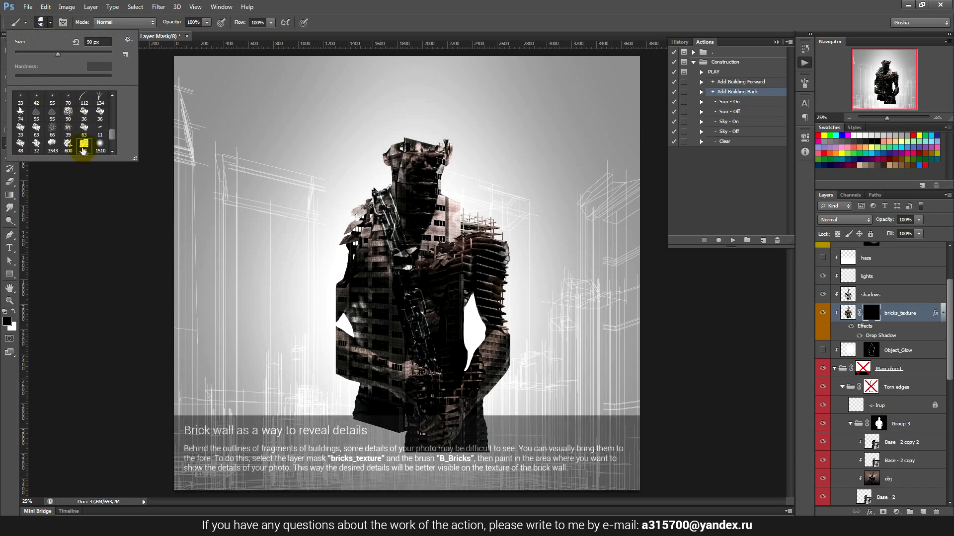
pyautogui.click(356, 7)
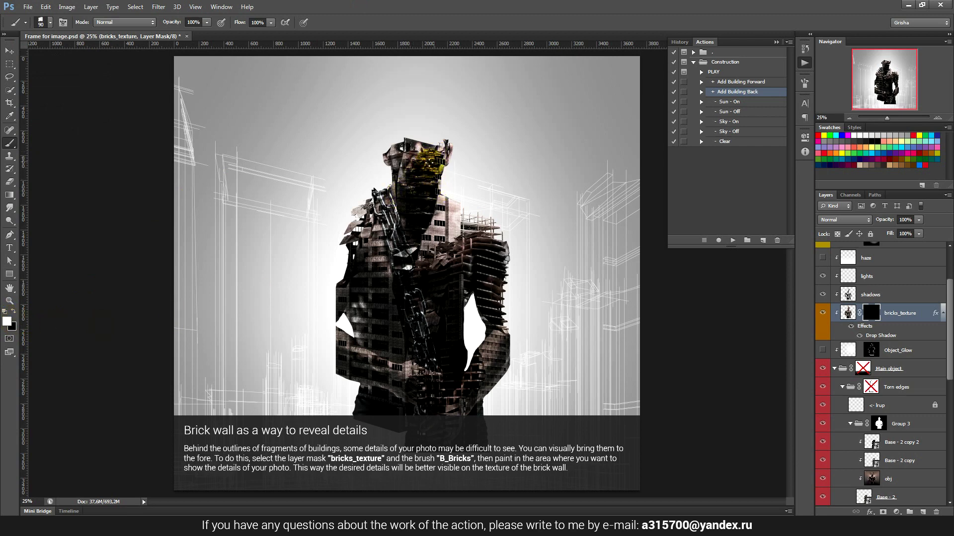
# Step: Paint the mask over the head, face and chest to reveal those details
pyautogui.moveTo(404, 145); pyautogui.dragTo(426, 145)
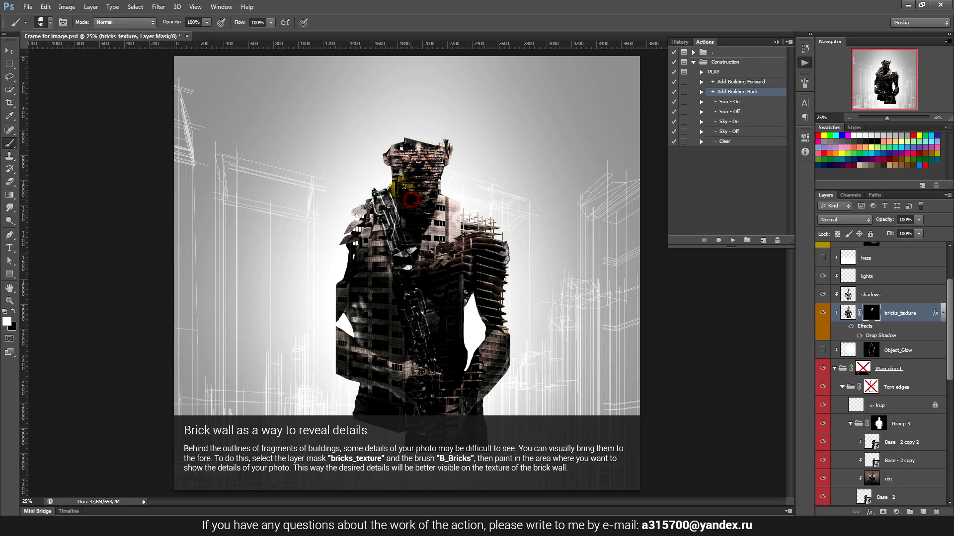
pyautogui.moveTo(420, 162); pyautogui.dragTo(395, 144)
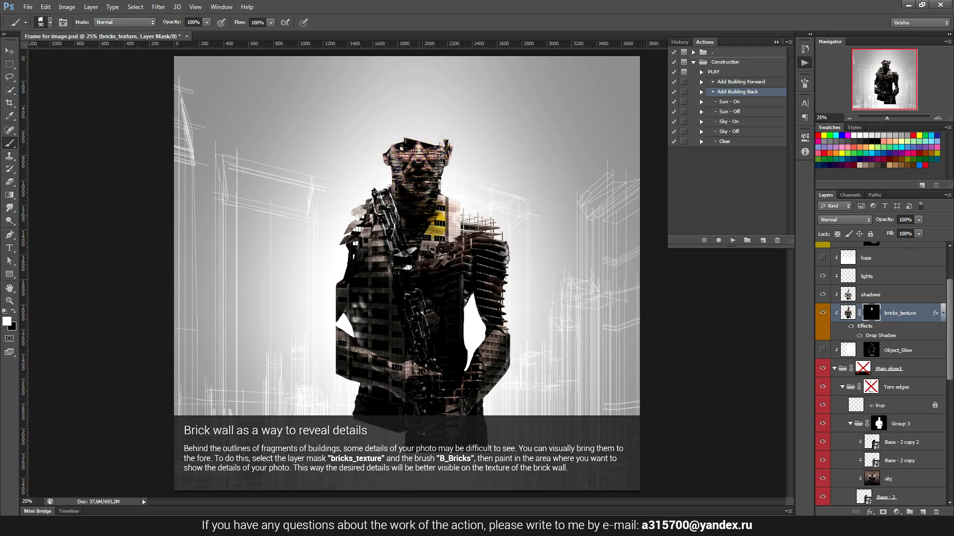
pyautogui.moveTo(440, 208); pyautogui.dragTo(436, 222)
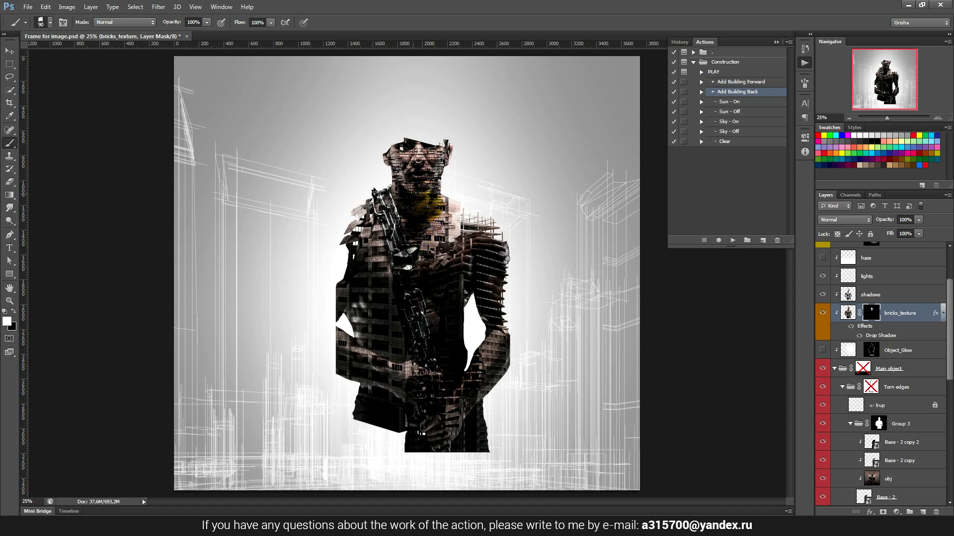
pyautogui.scroll(-2, 899, 348)
pyautogui.scroll(-2, 899, 352)
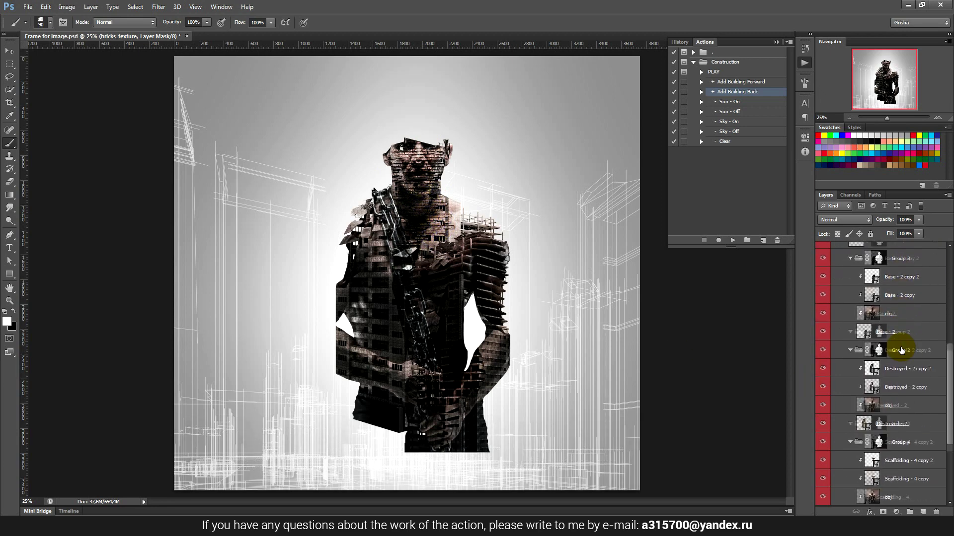
pyautogui.scroll(-2, 900, 359)
pyautogui.click(898, 444)
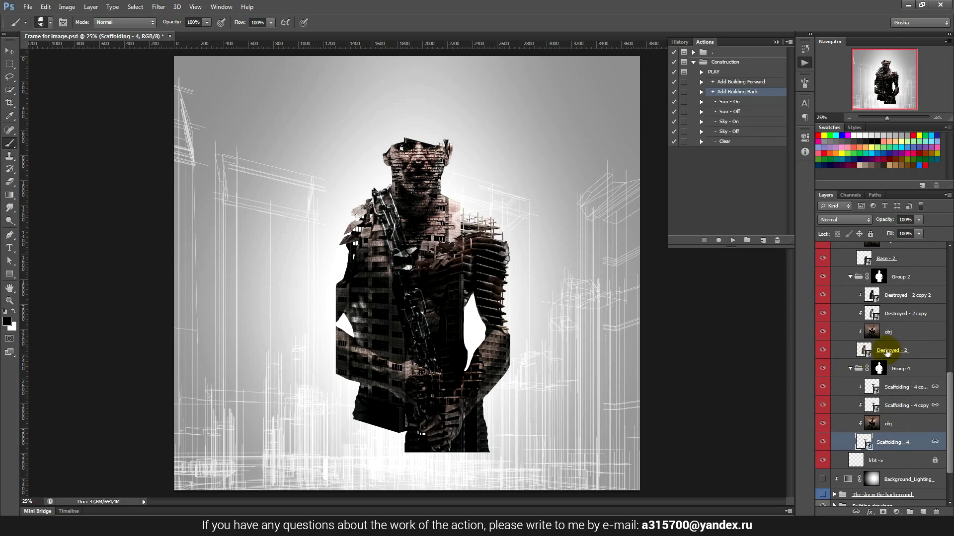
# Step: Hide Group 2, then move the Destroyed - 2 fragment up across the man's head
pyautogui.scroll(2, 825, 367)
pyautogui.click(824, 351)
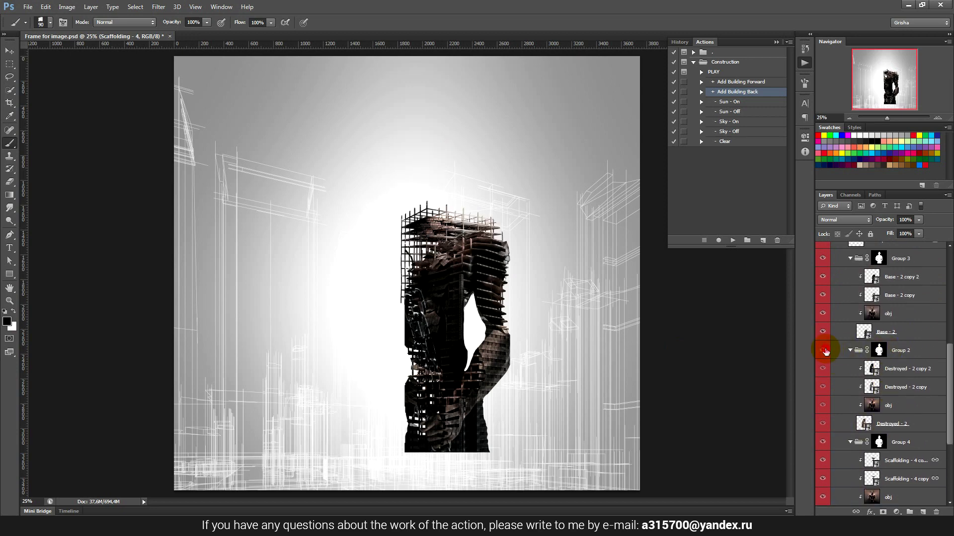
pyautogui.click(898, 422)
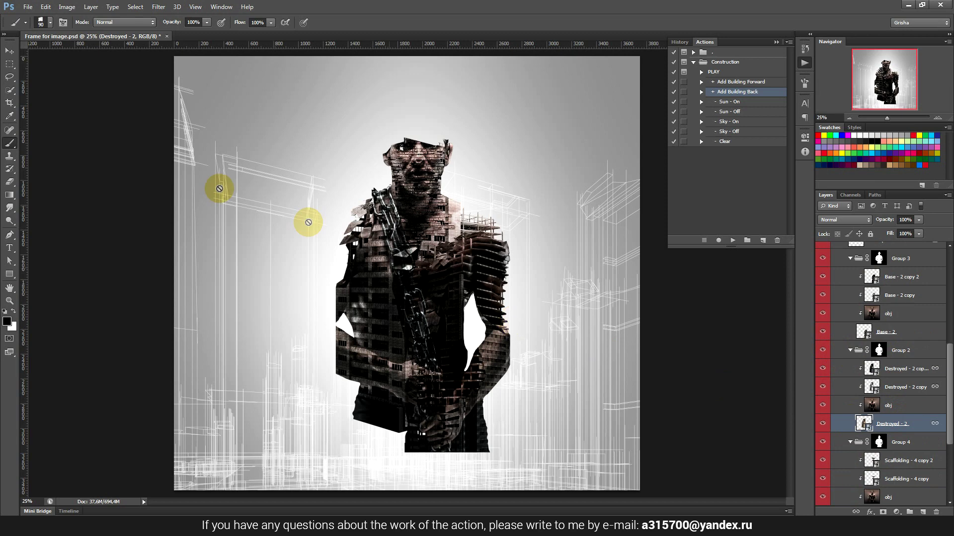
pyautogui.click(8, 52)
pyautogui.moveTo(410, 198); pyautogui.dragTo(441, 246)
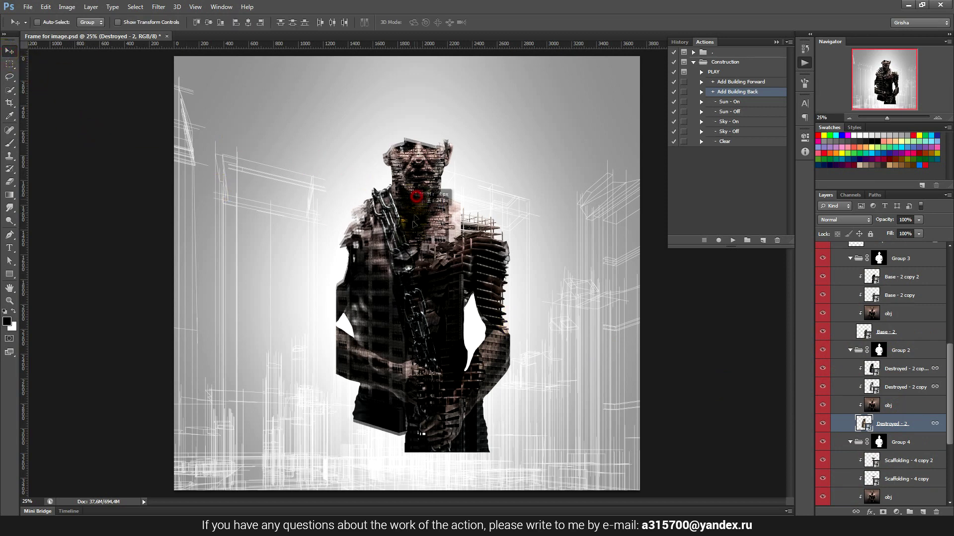
pyautogui.moveTo(442, 246)
pyautogui.mouseDown()
pyautogui.moveTo(453, 180)
pyautogui.moveTo(454, 189)
pyautogui.mouseUp()
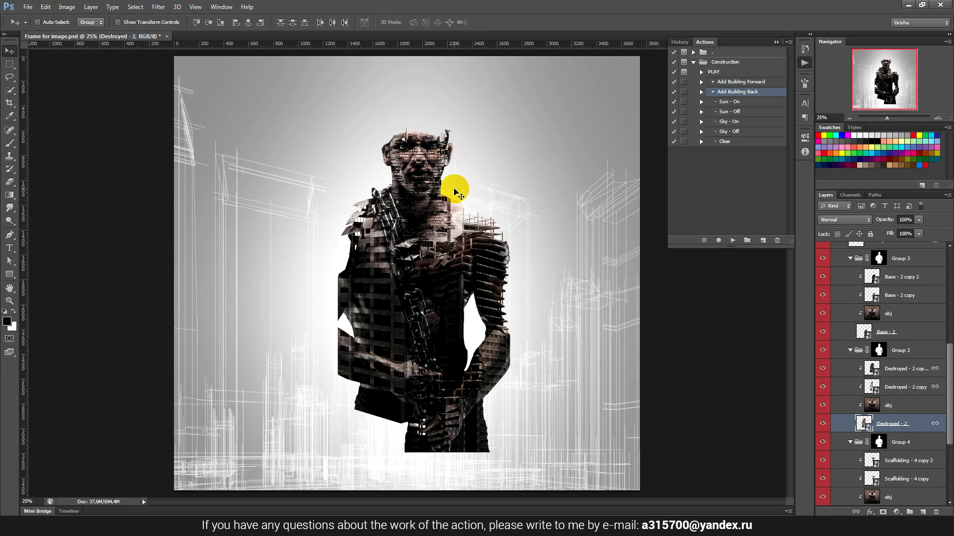
pyautogui.moveTo(454, 189); pyautogui.dragTo(495, 200)
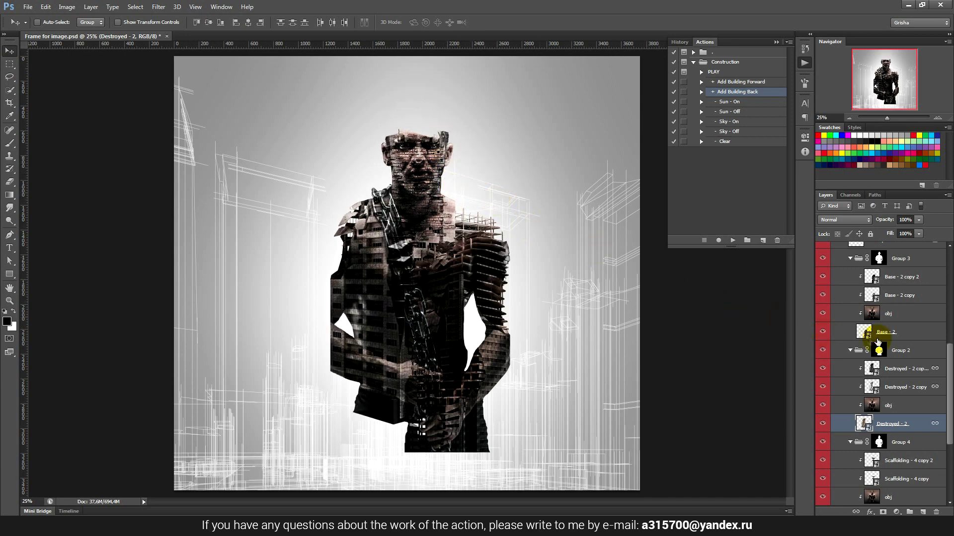
# Step: Toggle the bricks_texture layer off and on to compare, then target its layer mask
pyautogui.scroll(3, 870, 331)
pyautogui.scroll(2, 864, 335)
pyautogui.click(824, 277)
pyautogui.click(824, 277)
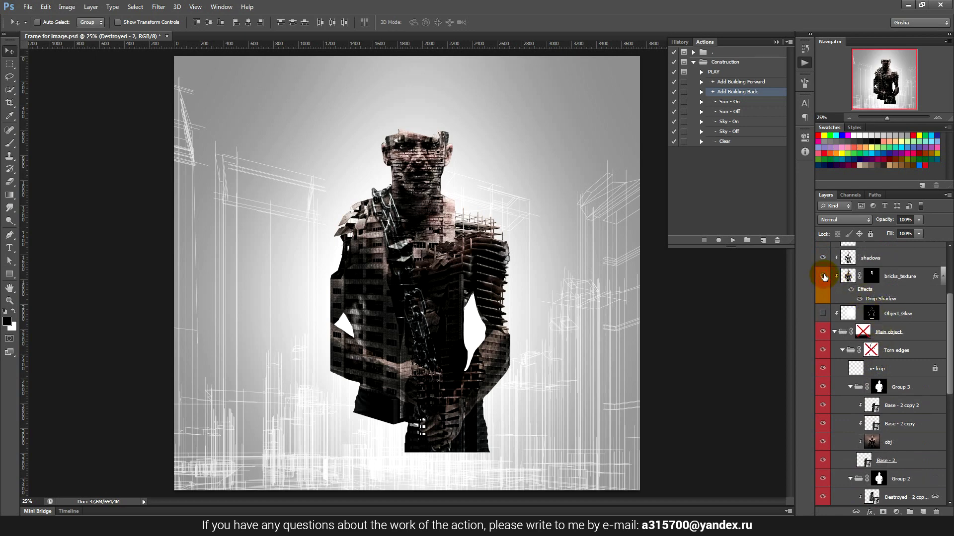
pyautogui.click(871, 276)
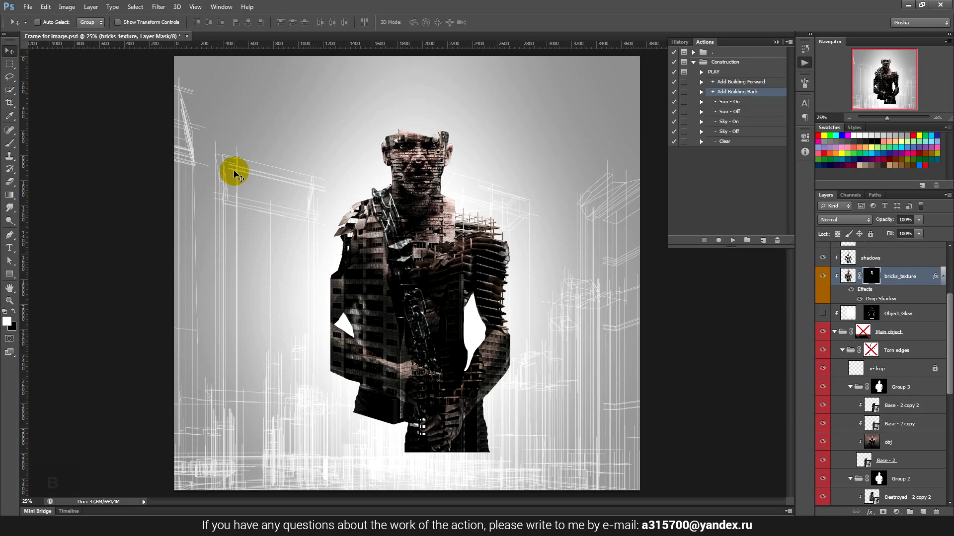
# Step: Brush white onto the bricks_texture mask over the shoulder and face to reveal his features
pyautogui.press('b')
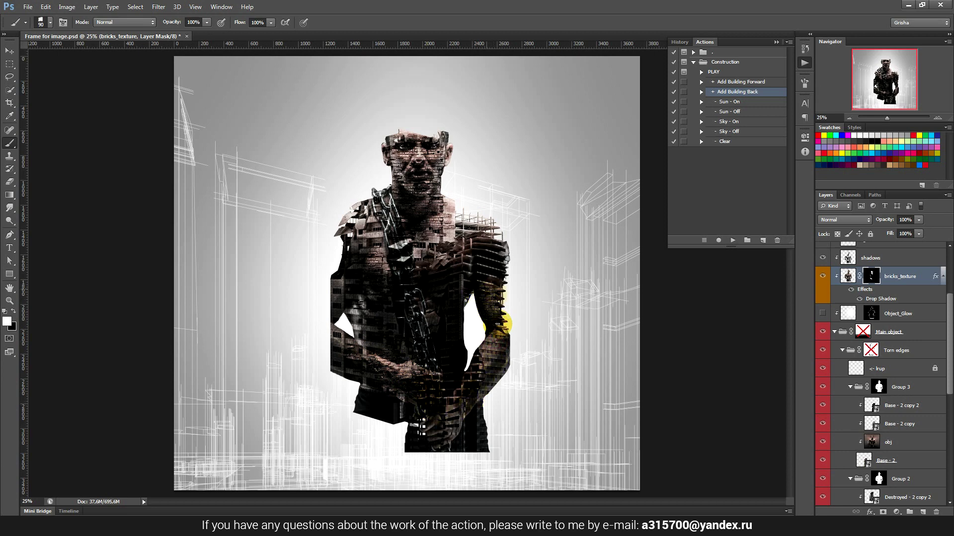
pyautogui.click(468, 251)
pyautogui.moveTo(453, 251); pyautogui.dragTo(463, 237)
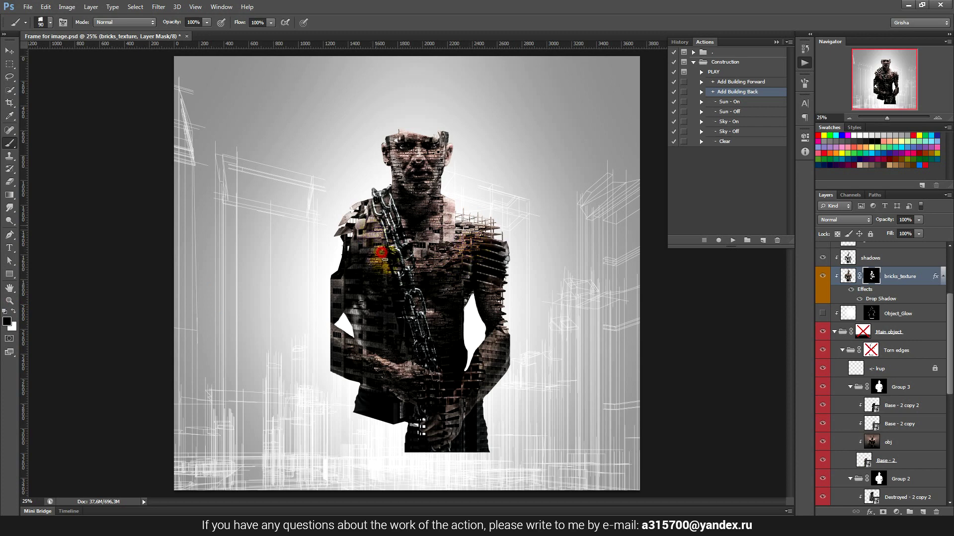
pyautogui.moveTo(448, 173); pyautogui.dragTo(387, 161)
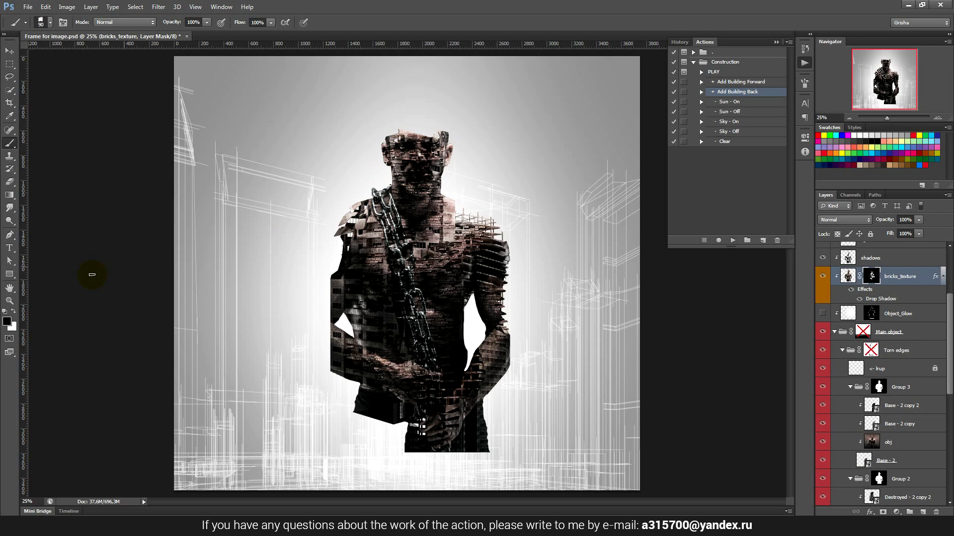
pyautogui.click(13, 312)
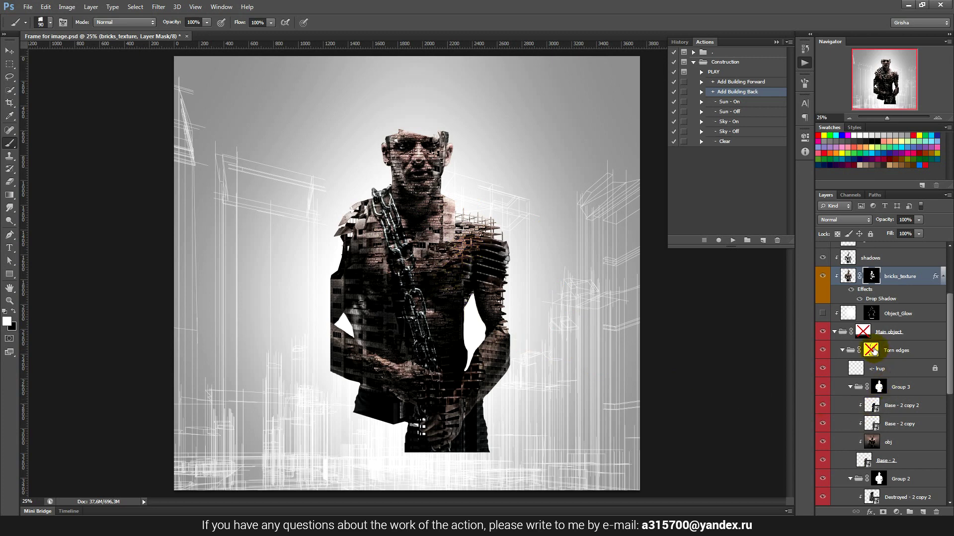
pyautogui.press('shift')
pyautogui.keyDown('shift'); pyautogui.click(872, 350); pyautogui.keyUp('shift')
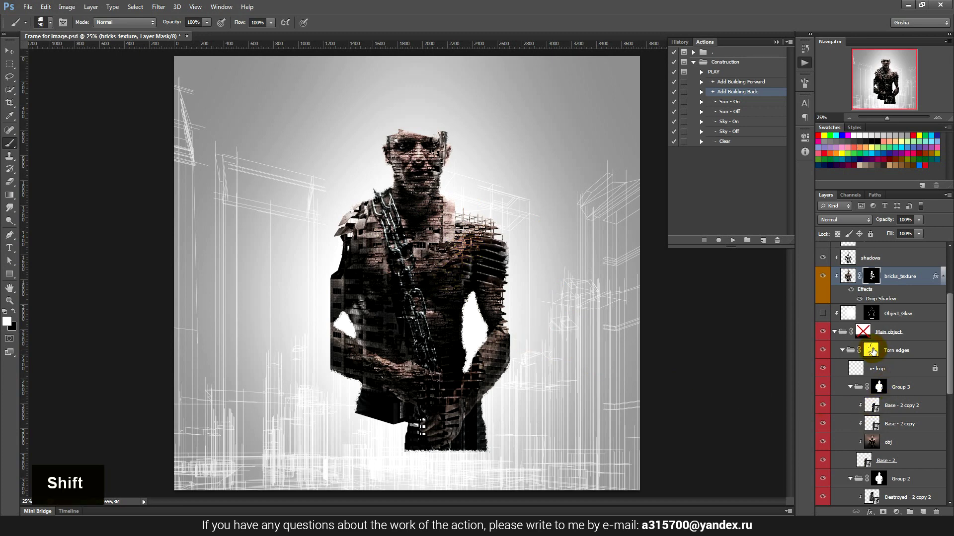
pyautogui.rightClick(873, 352)
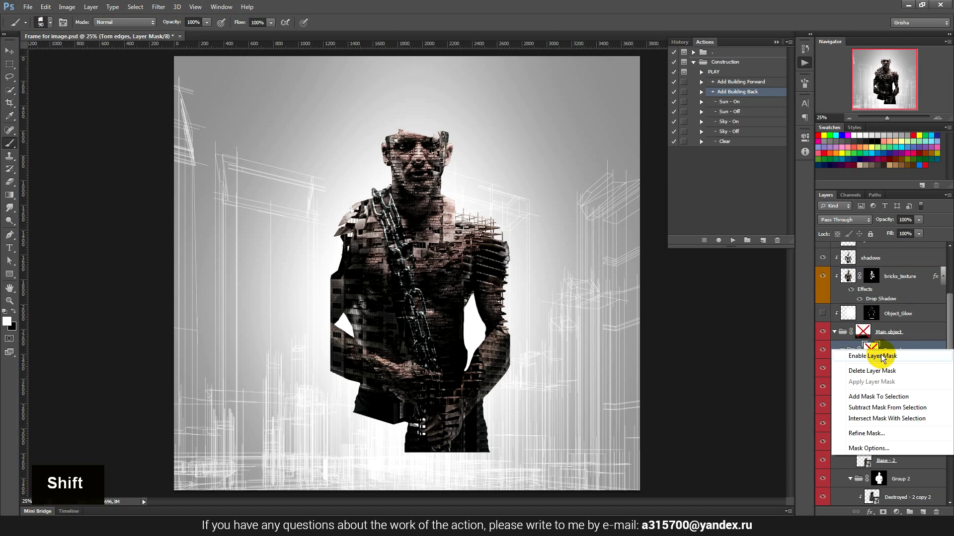
pyautogui.click(880, 357)
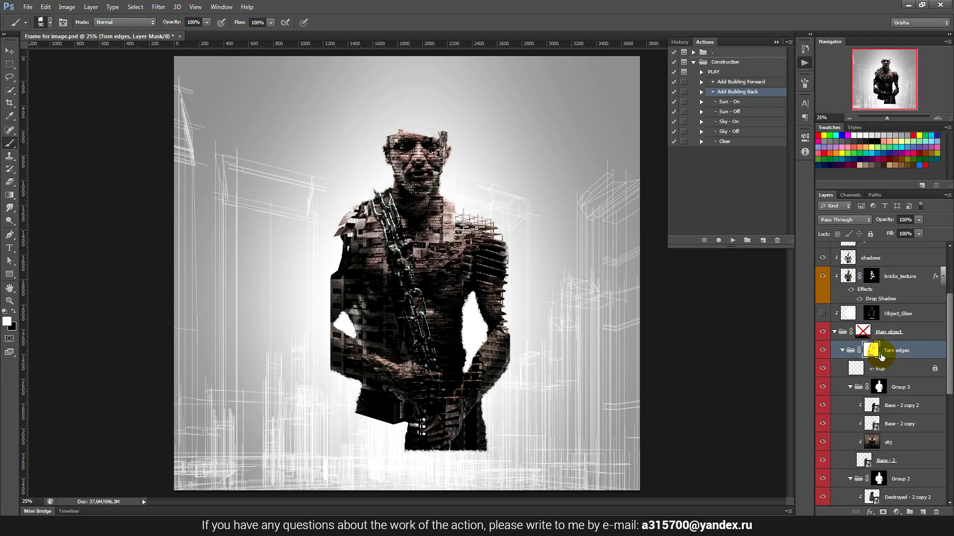
pyautogui.rightClick(875, 352)
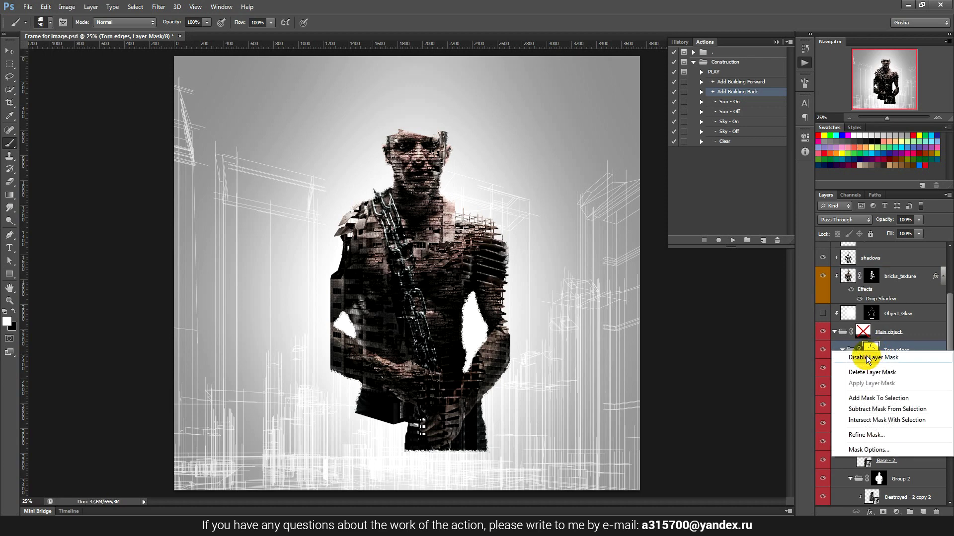
pyautogui.click(866, 358)
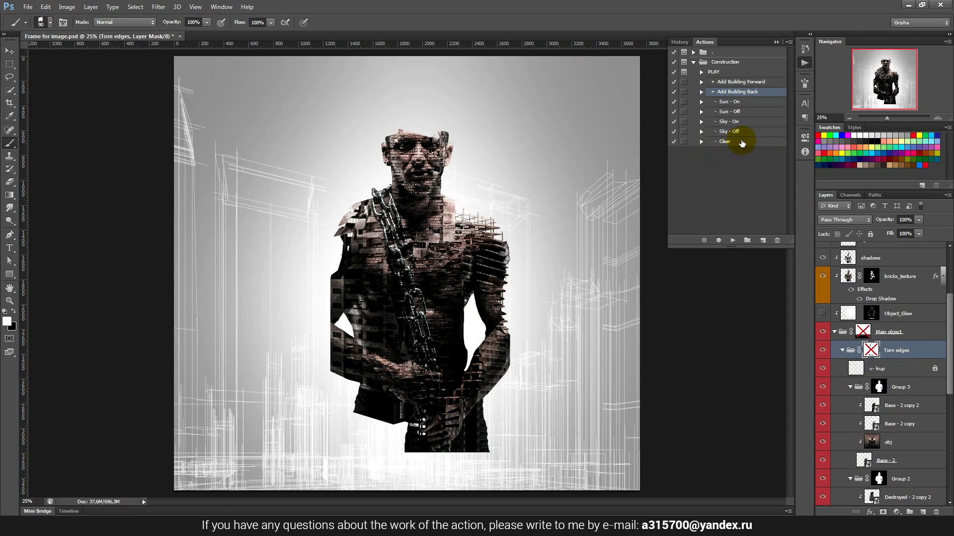
pyautogui.click(725, 142)
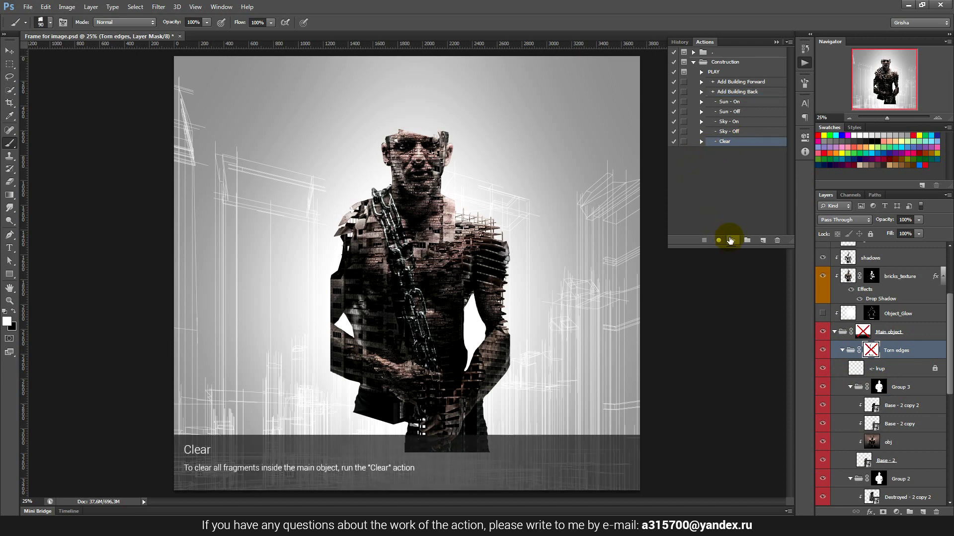
# Step: Run the Clear action, then play Add Building Forward to place the Base - 5 tower image
pyautogui.click(730, 241)
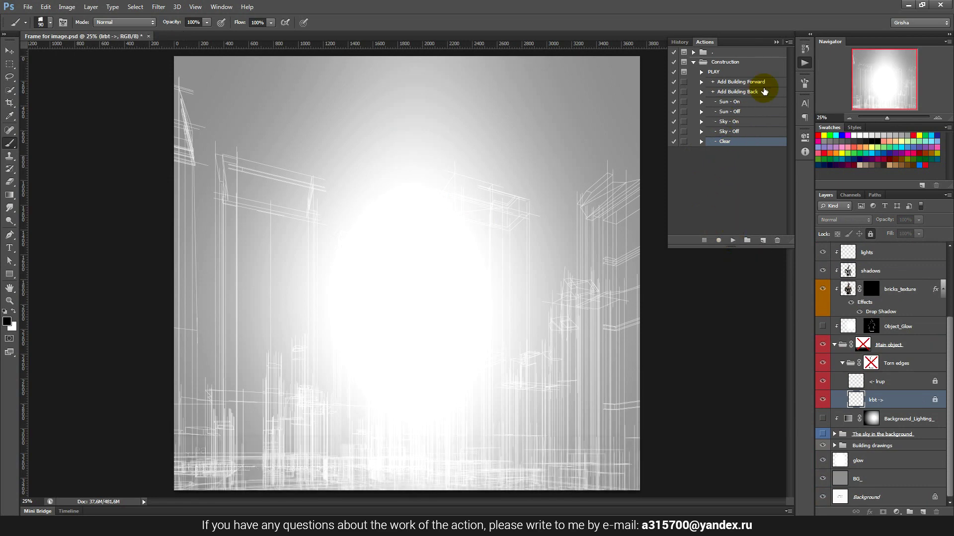
pyautogui.click(765, 85)
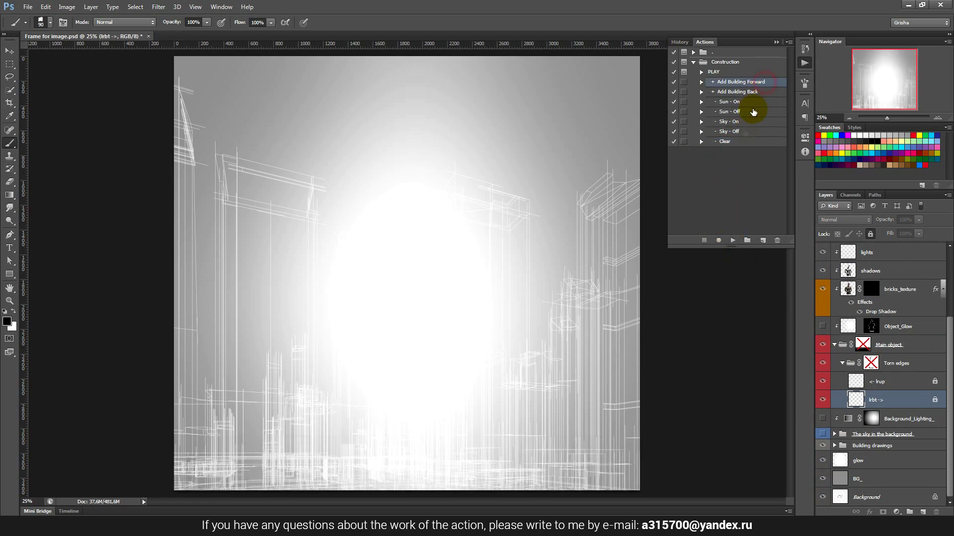
pyautogui.click(733, 241)
pyautogui.moveTo(557, 159)
pyautogui.mouseDown()
pyautogui.moveTo(559, 203)
pyautogui.moveTo(579, 166)
pyautogui.mouseUp()
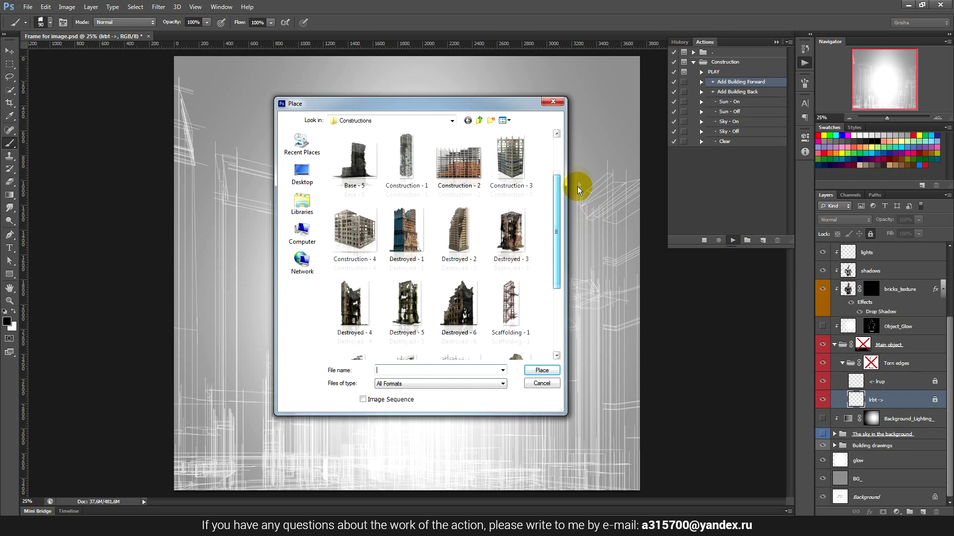
pyautogui.click(354, 213)
pyautogui.click(552, 371)
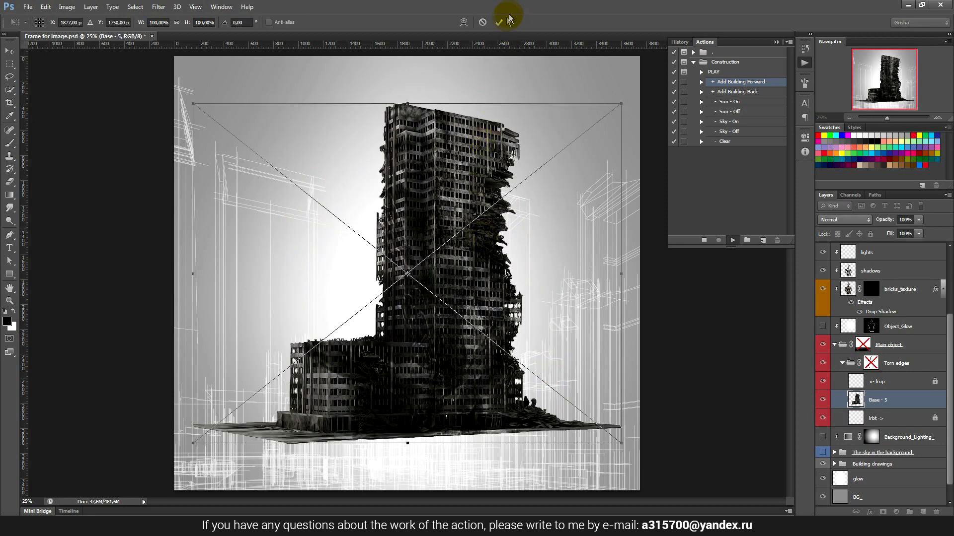
pyautogui.click(499, 22)
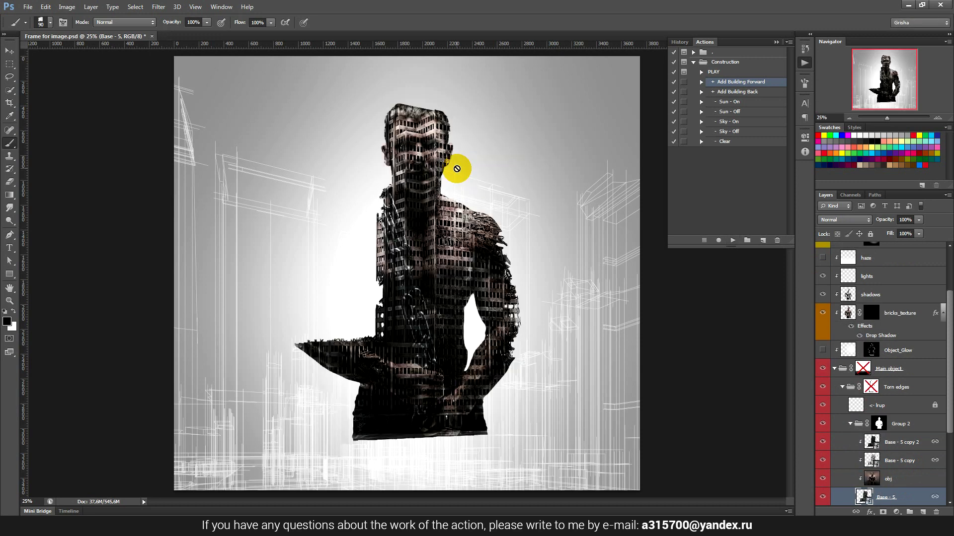
pyautogui.click(11, 52)
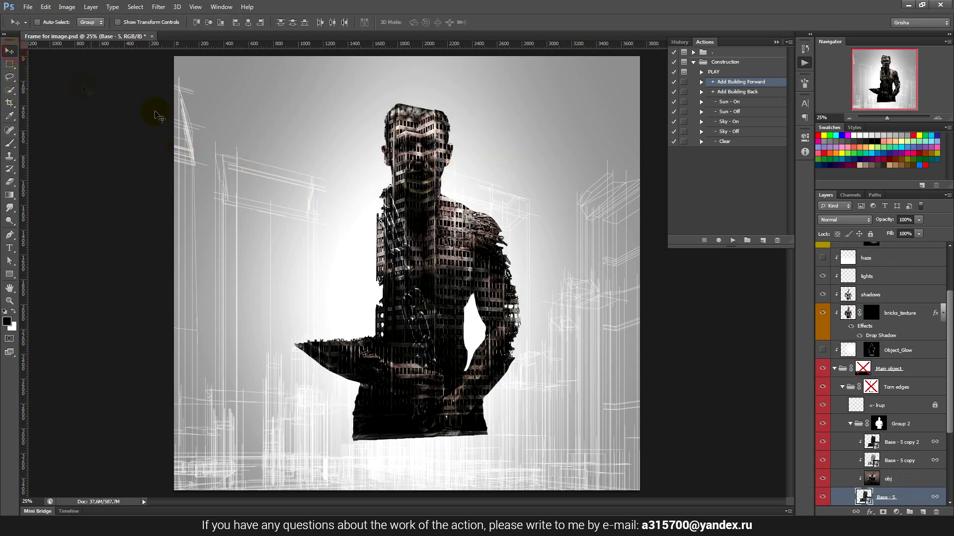
# Step: Scale the Base - 5 fill proportionally to about 83%, shift it right, and commit
pyautogui.hotkey('ctrl', 't')
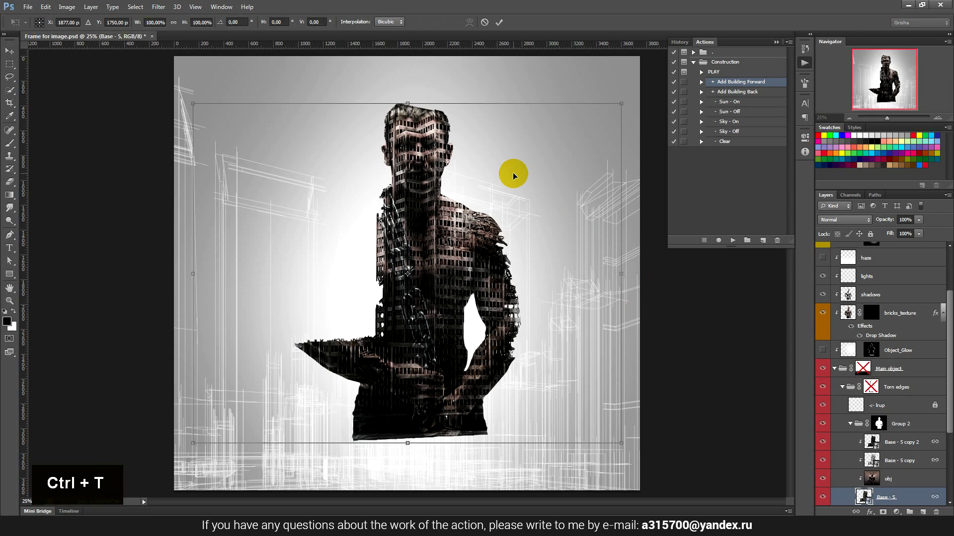
pyautogui.hotkey('alt', 'shift')
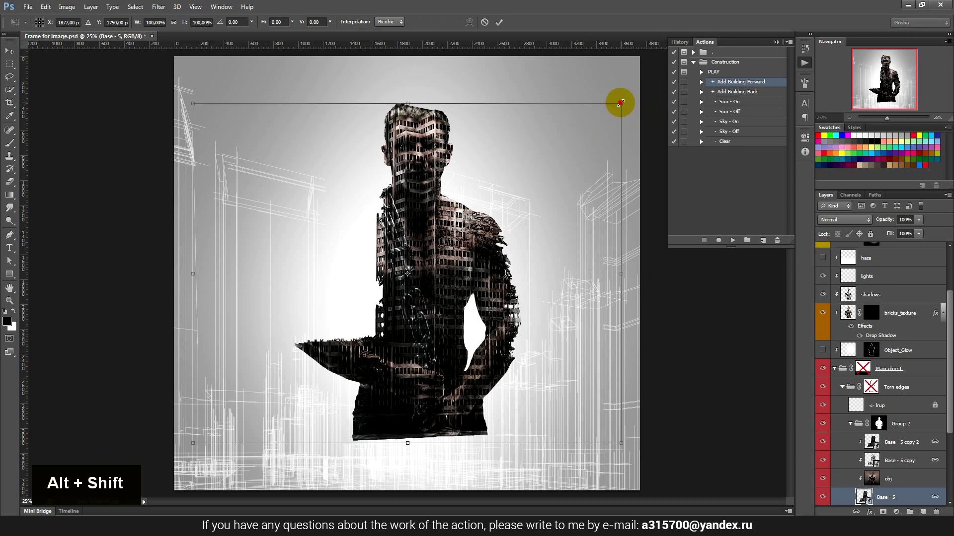
pyautogui.moveTo(621, 103); pyautogui.dragTo(579, 124)
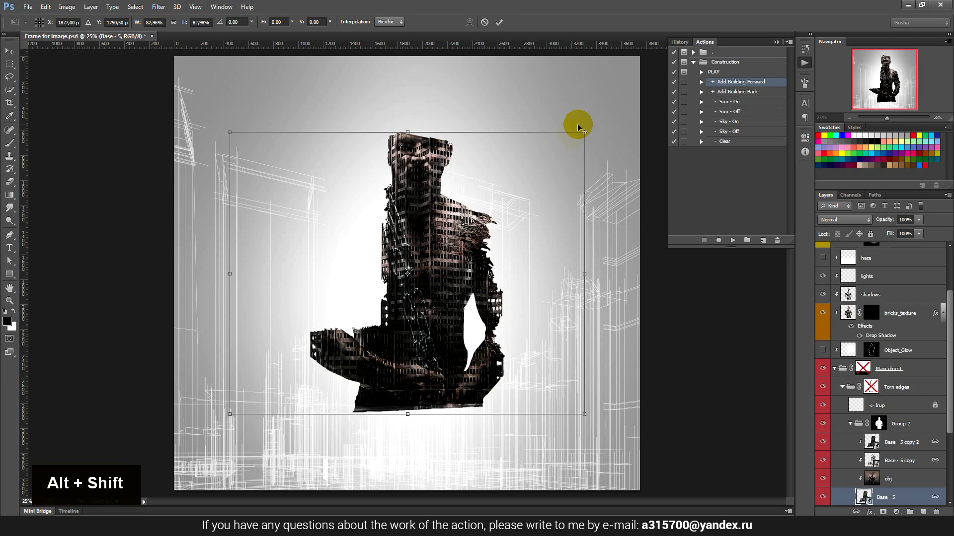
pyautogui.moveTo(532, 187); pyautogui.dragTo(545, 188)
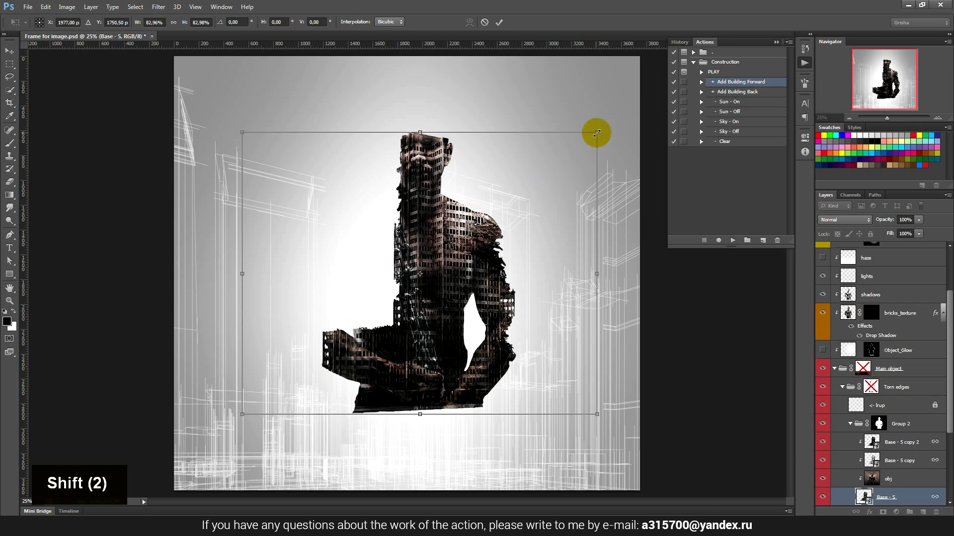
pyautogui.moveTo(597, 134); pyautogui.dragTo(597, 133)
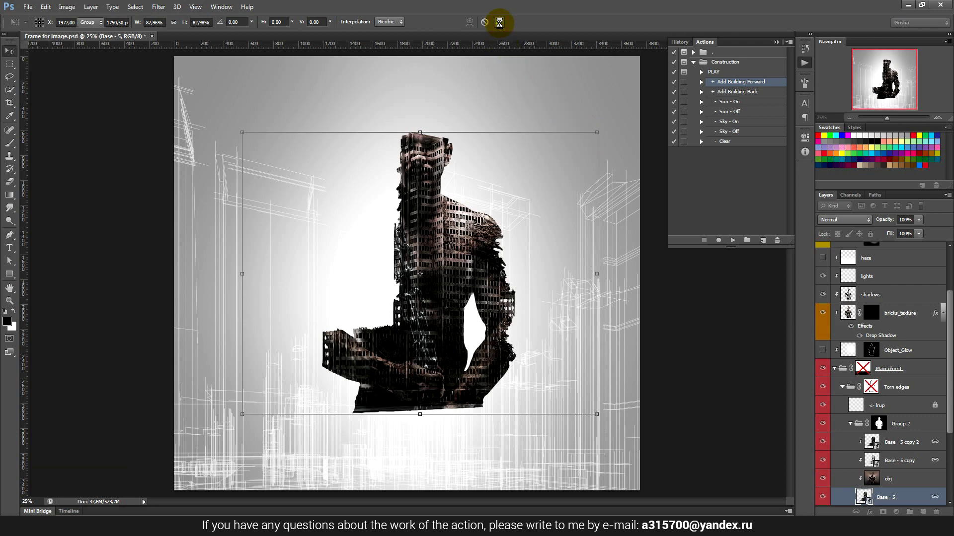
# Step: Play Add Building Back and place the Scaffolding - 2 image into the figure
pyautogui.click(758, 93)
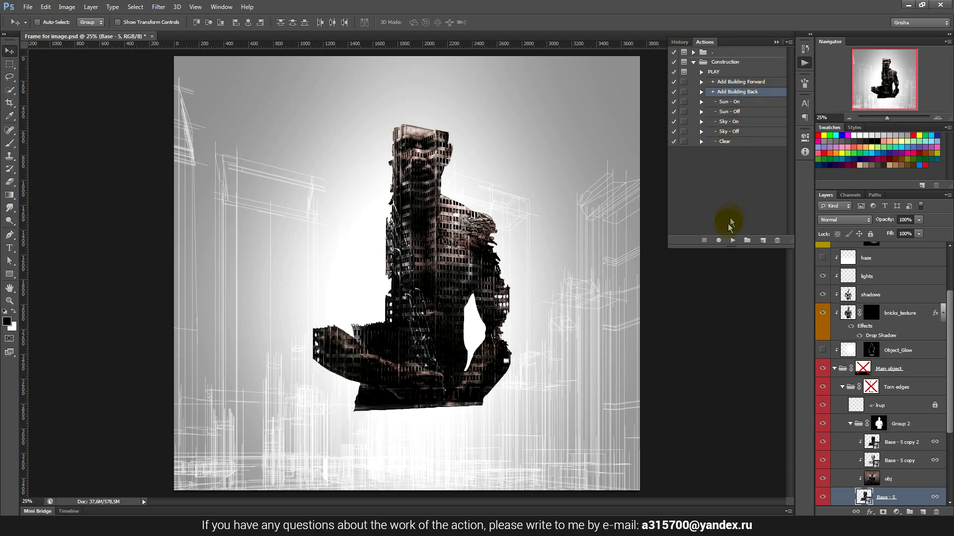
pyautogui.click(730, 242)
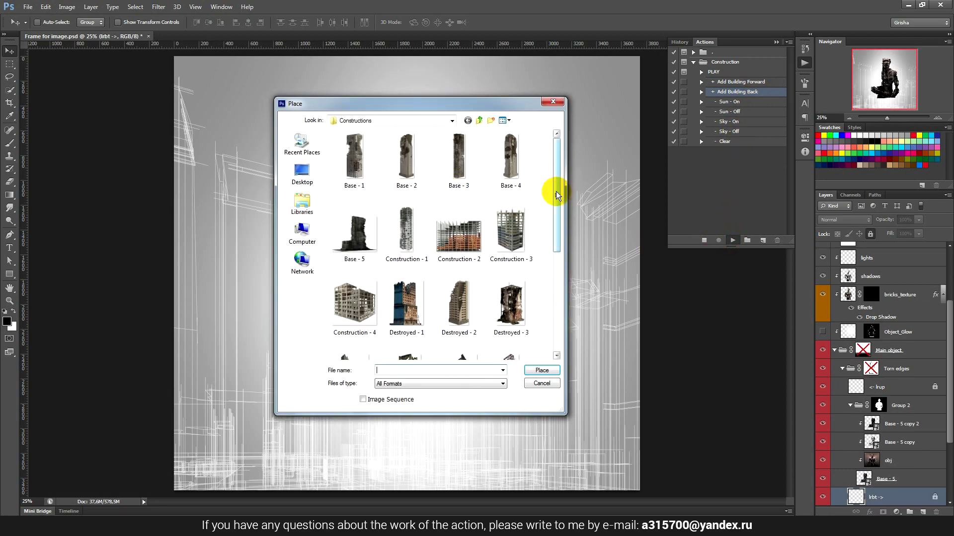
pyautogui.moveTo(556, 188); pyautogui.dragTo(559, 307)
pyautogui.click(353, 251)
pyautogui.click(542, 371)
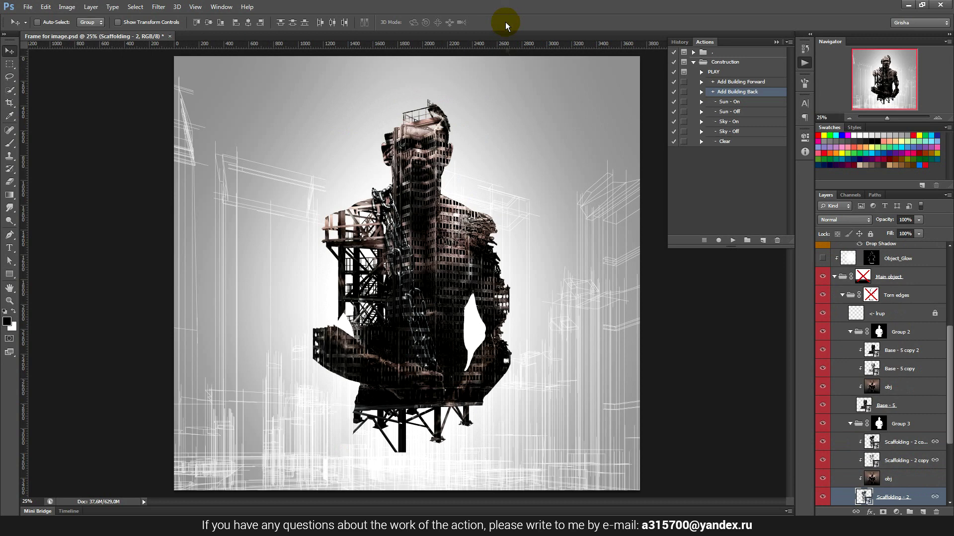
# Step: Scale the Scaffolding - 2 layer to about 64% and nudge it up and left
pyautogui.hotkey('ctrl', 't')
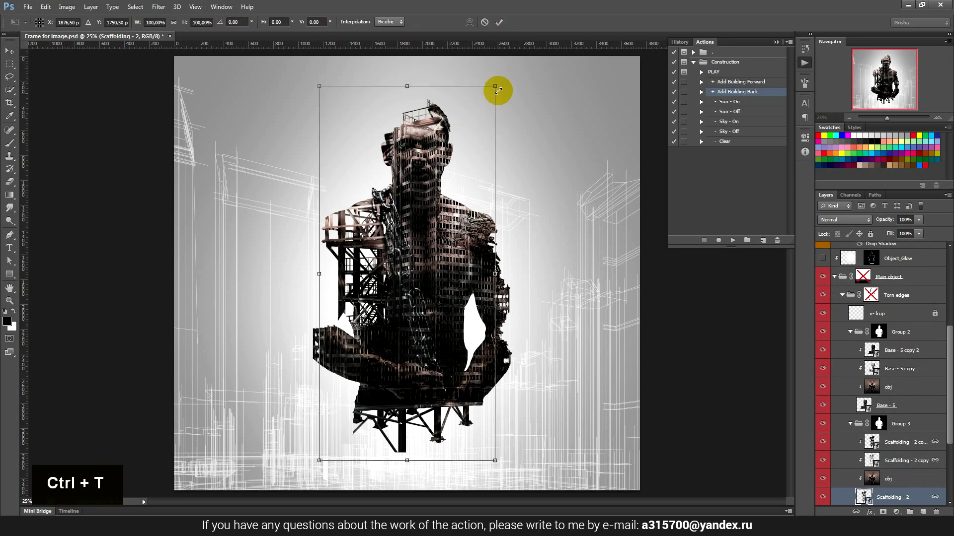
pyautogui.moveTo(494, 90)
pyautogui.mouseDown()
pyautogui.moveTo(428, 141)
pyautogui.moveTo(401, 179)
pyautogui.mouseUp()
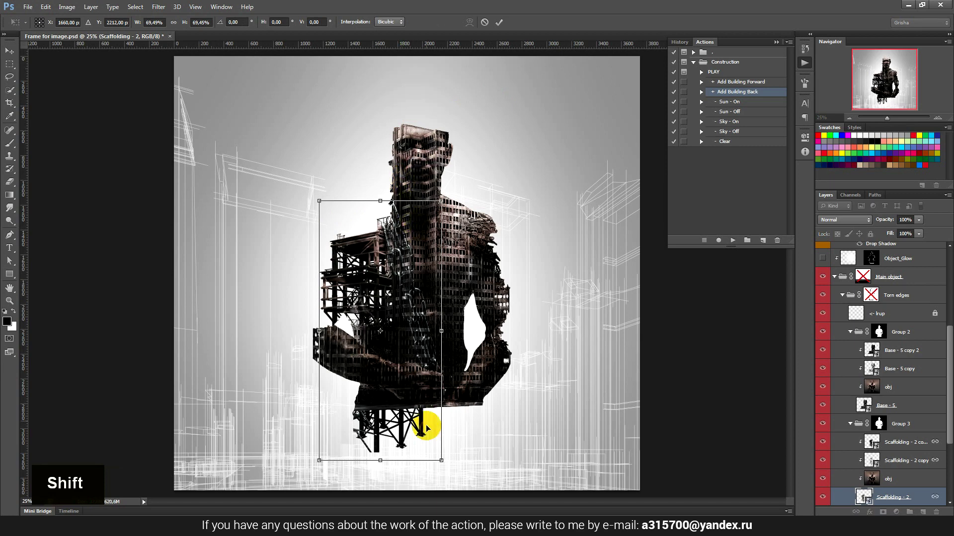
pyautogui.moveTo(436, 458); pyautogui.dragTo(412, 447)
pyautogui.moveTo(417, 225); pyautogui.dragTo(400, 228)
pyautogui.hotkey('shift', 'Up')
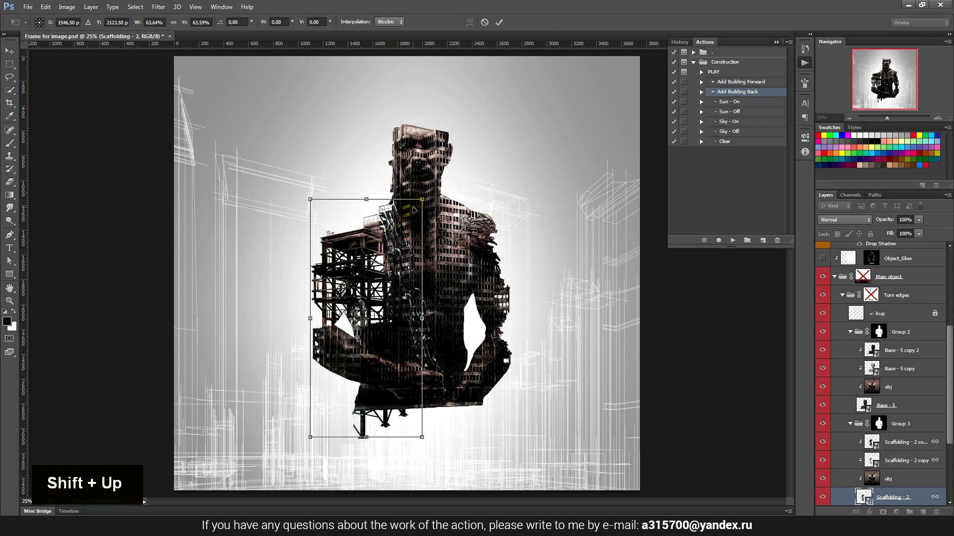
pyautogui.hotkey('shift', 'Up')
pyautogui.hotkey('shift', 'Up')
pyautogui.hotkey('shift', 'Left')
pyautogui.hotkey('shift', 'Up')
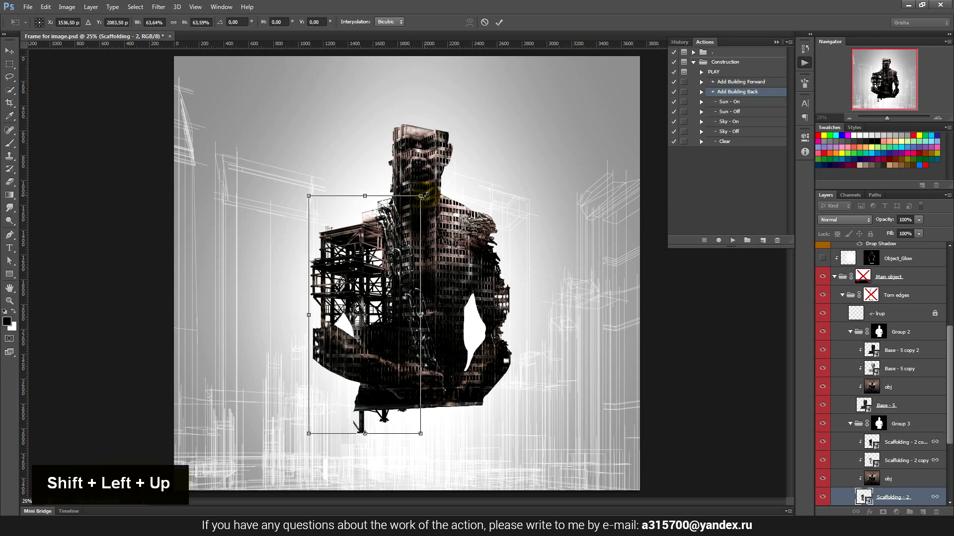
pyautogui.click(501, 23)
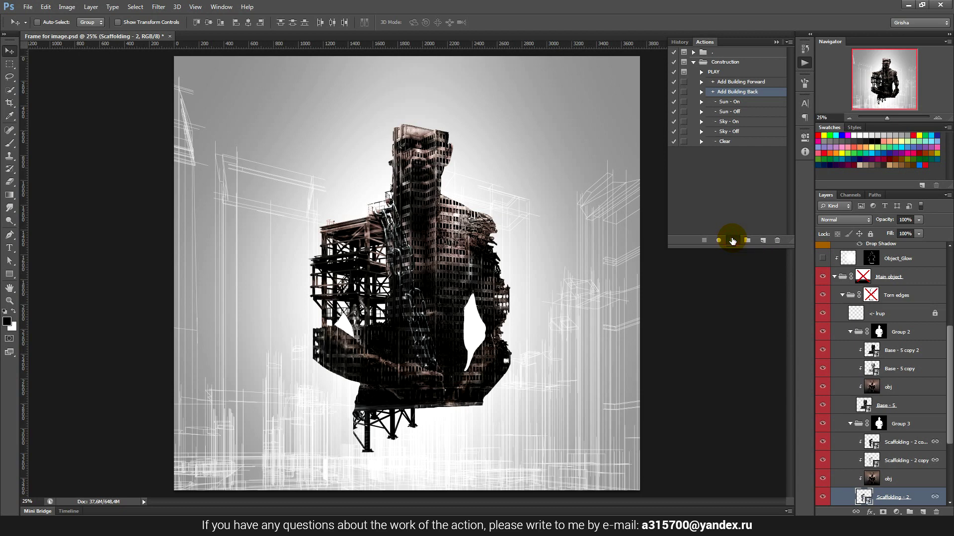
pyautogui.click(733, 241)
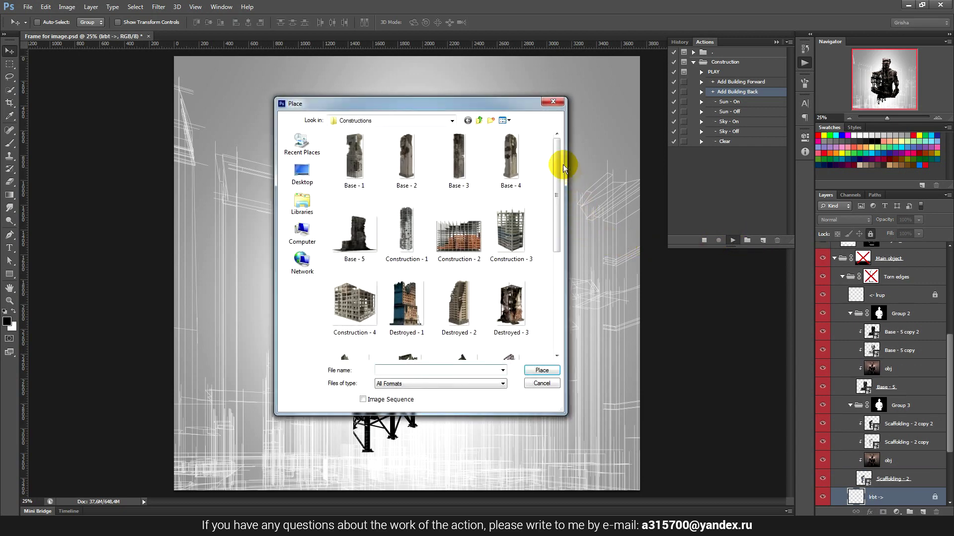
# Step: Place Construction - 3, flipped upside down and shrunk, and commit the transform
pyautogui.moveTo(556, 158); pyautogui.dragTo(558, 177)
pyautogui.click(519, 186)
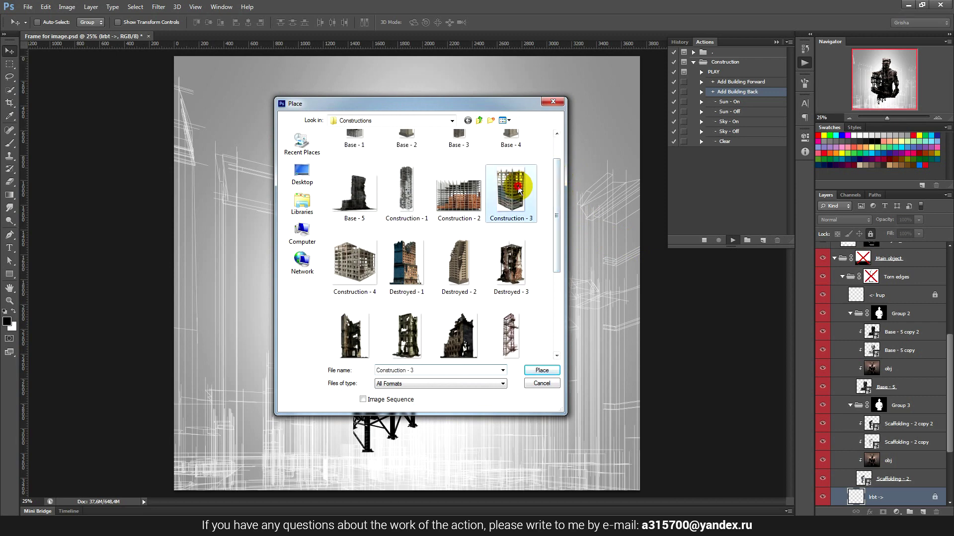
pyautogui.click(542, 370)
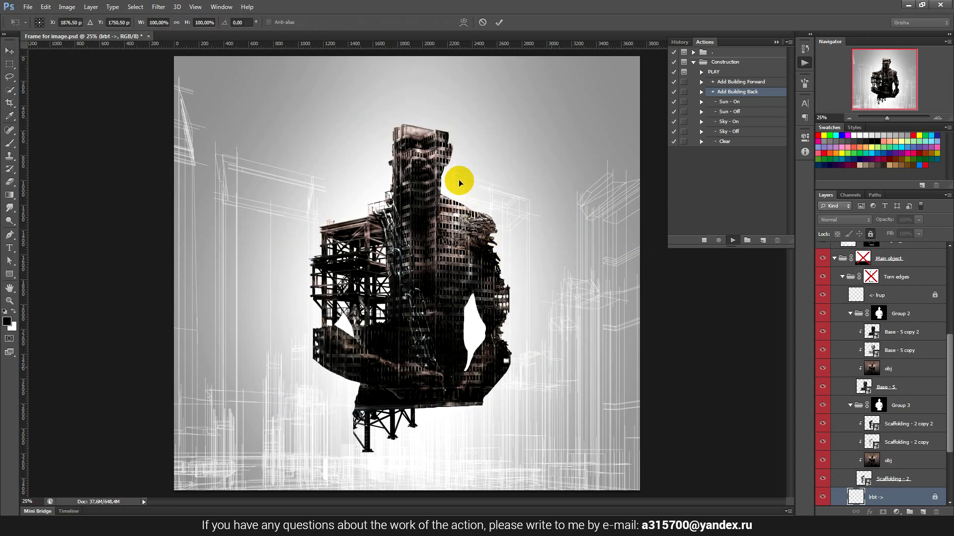
pyautogui.moveTo(473, 184); pyautogui.dragTo(492, 275)
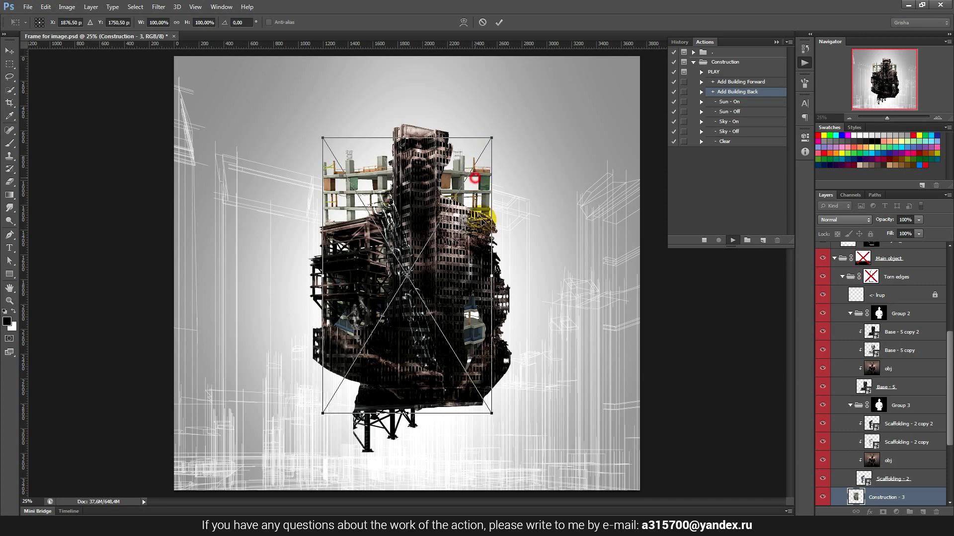
pyautogui.moveTo(565, 187); pyautogui.dragTo(384, 418)
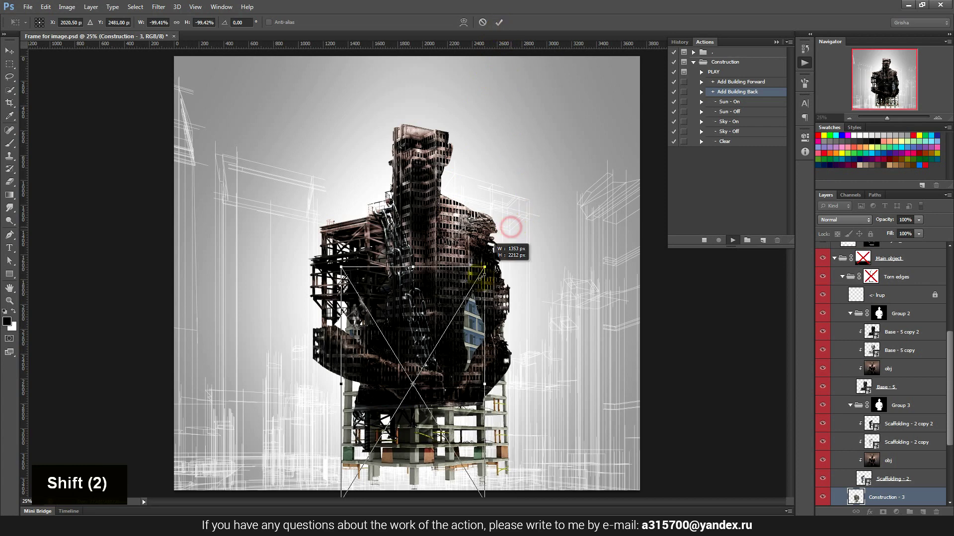
pyautogui.moveTo(510, 226); pyautogui.dragTo(479, 275)
pyautogui.click(499, 22)
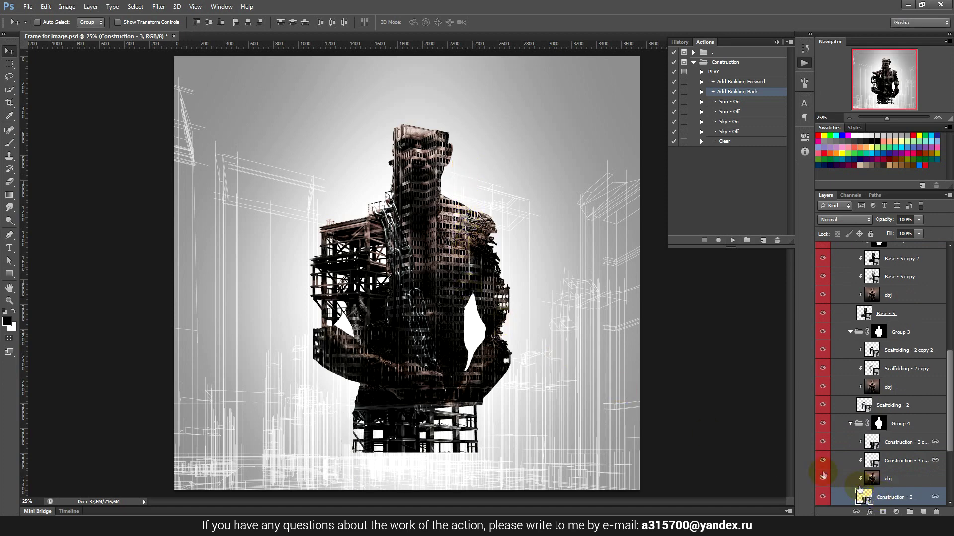
# Step: Shrink Construction - 3 to about 63% and set it into the lower torso
pyautogui.hotkey('ctrl', 't')
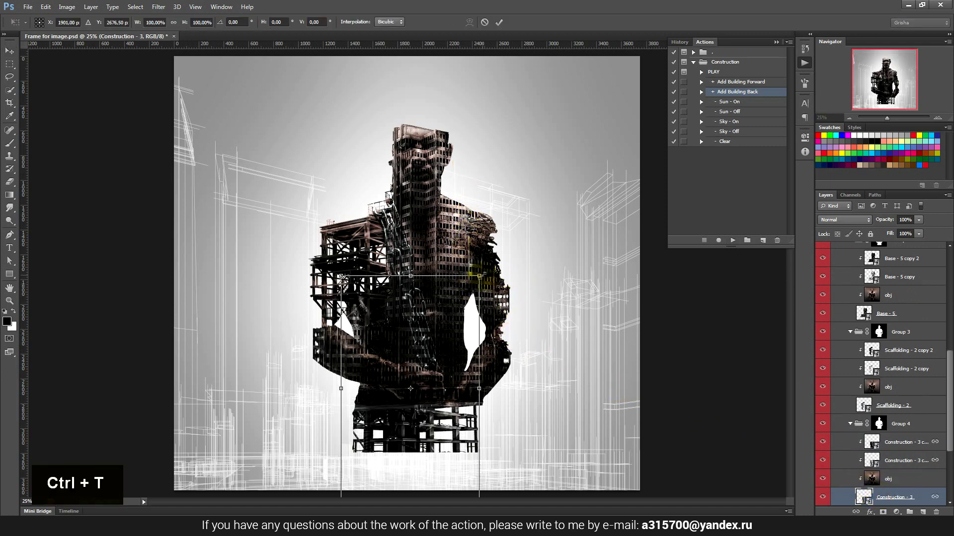
pyautogui.moveTo(480, 275)
pyautogui.mouseDown()
pyautogui.moveTo(433, 365)
pyautogui.moveTo(419, 338)
pyautogui.moveTo(427, 328)
pyautogui.mouseUp()
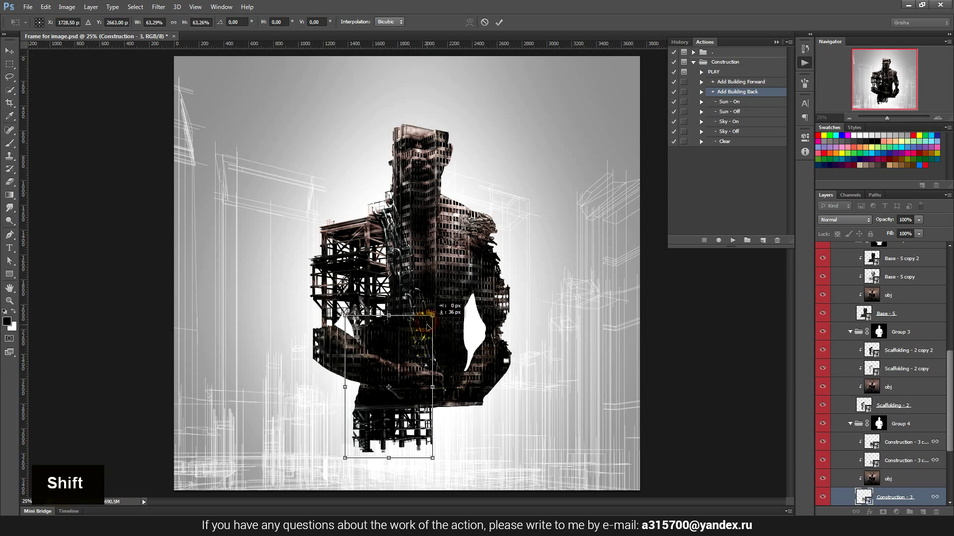
pyautogui.click(499, 23)
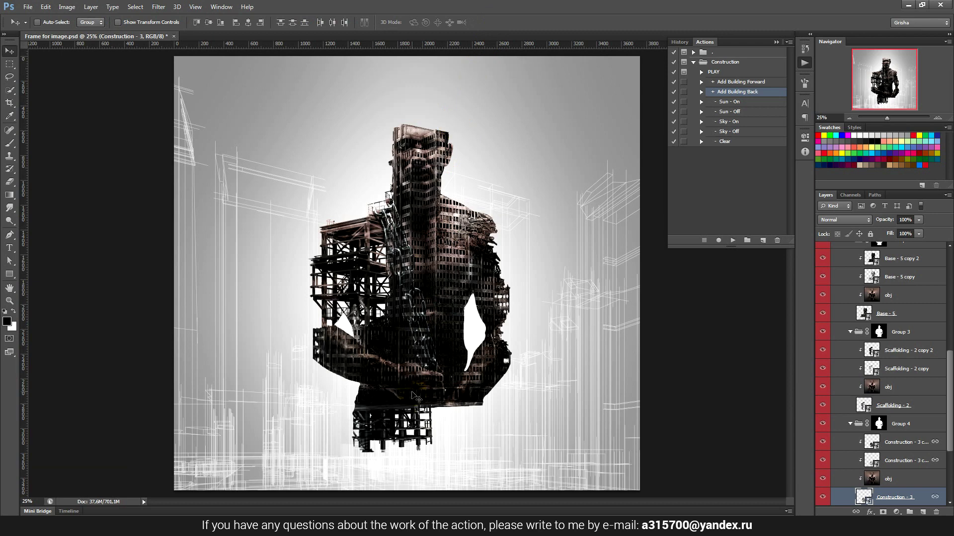
pyautogui.moveTo(412, 395); pyautogui.dragTo(402, 382)
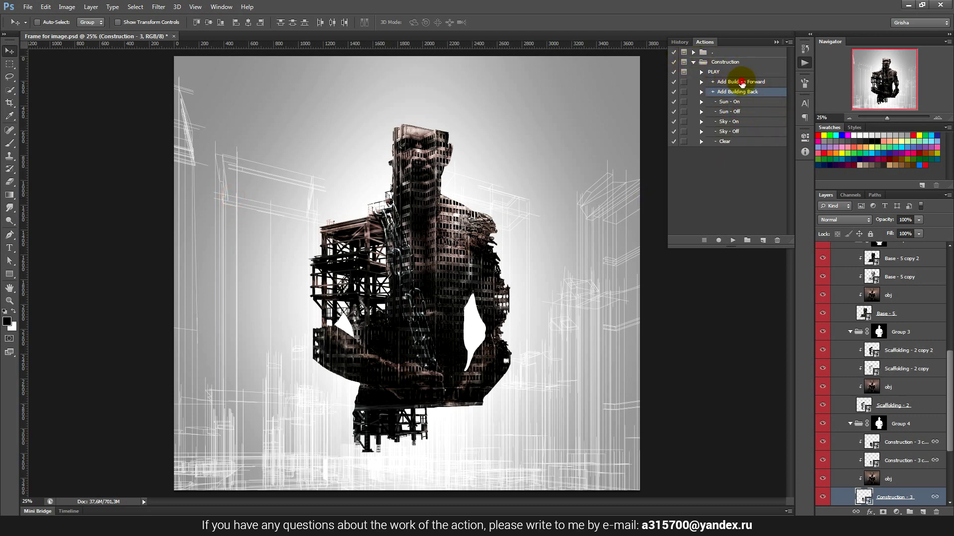
# Step: Play Add Building Forward and place the Destroyed - 6 building image
pyautogui.click(742, 83)
pyautogui.click(733, 240)
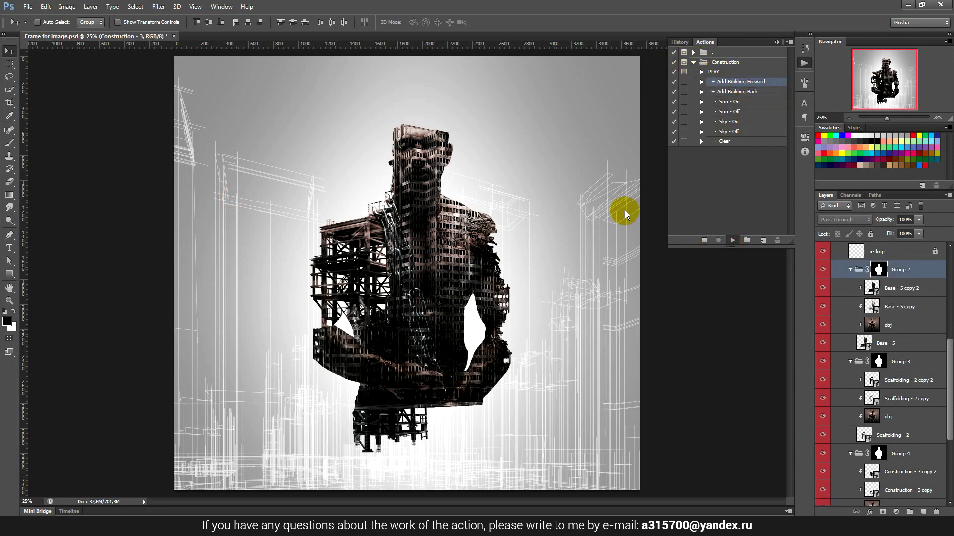
pyautogui.moveTo(558, 180); pyautogui.dragTo(551, 264)
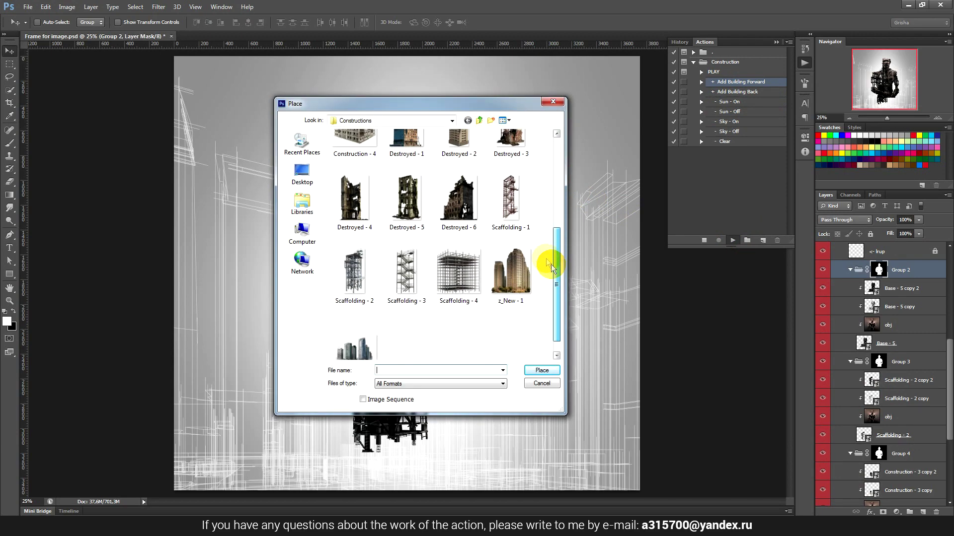
pyautogui.click(457, 198)
pyautogui.click(545, 370)
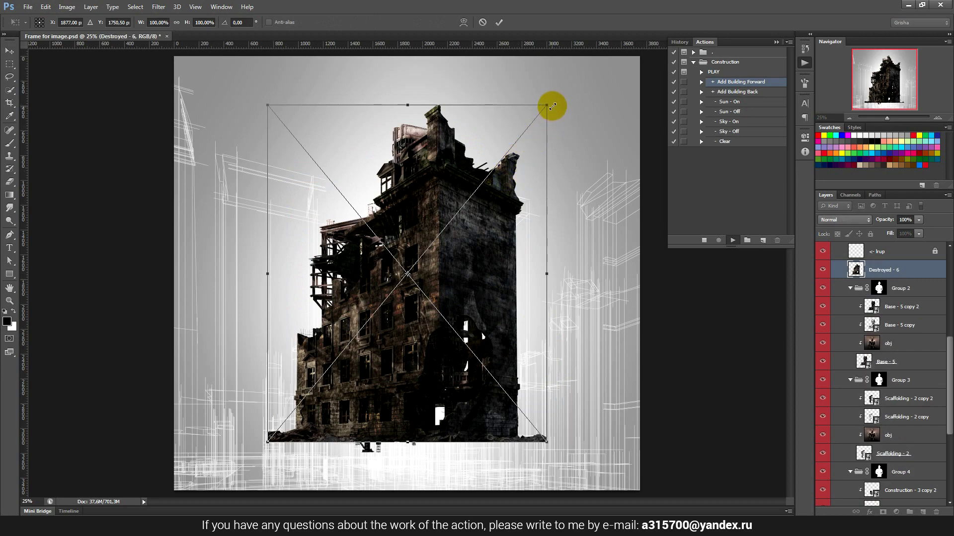
# Step: Shrink Destroyed - 6 to about half size and drag it around the torso
pyautogui.moveTo(550, 104)
pyautogui.mouseDown()
pyautogui.moveTo(379, 313)
pyautogui.moveTo(507, 316)
pyautogui.mouseUp()
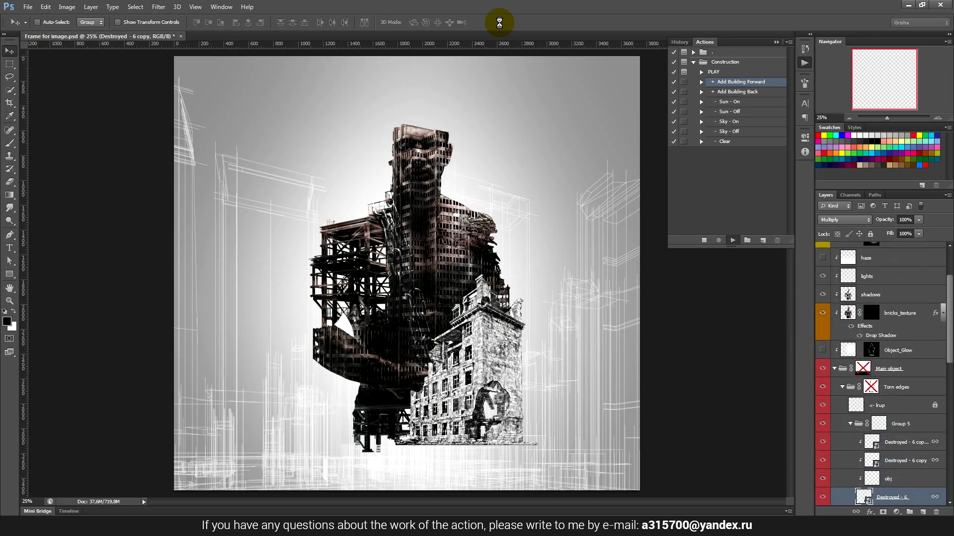
pyautogui.moveTo(476, 399); pyautogui.dragTo(501, 452)
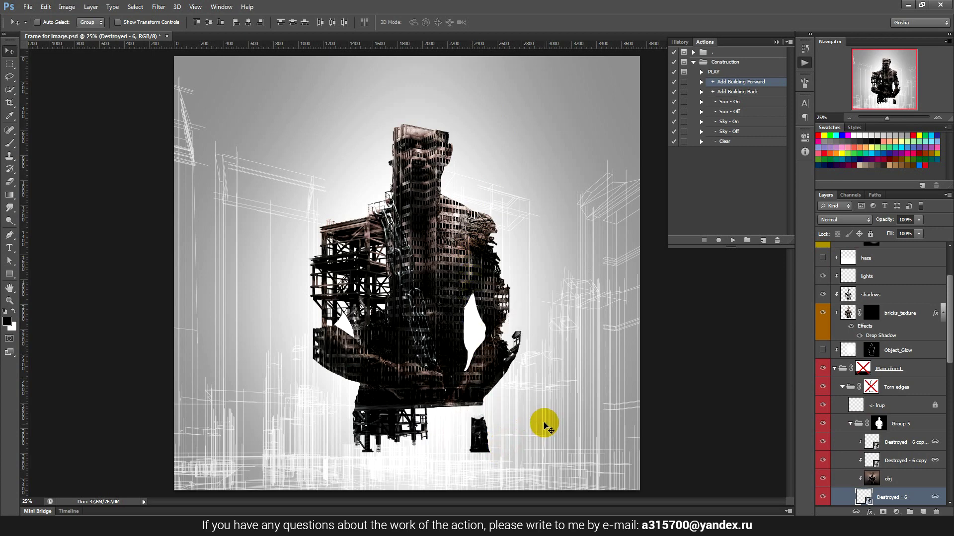
pyautogui.moveTo(544, 426)
pyautogui.mouseDown()
pyautogui.moveTo(540, 260)
pyautogui.moveTo(444, 163)
pyautogui.mouseUp()
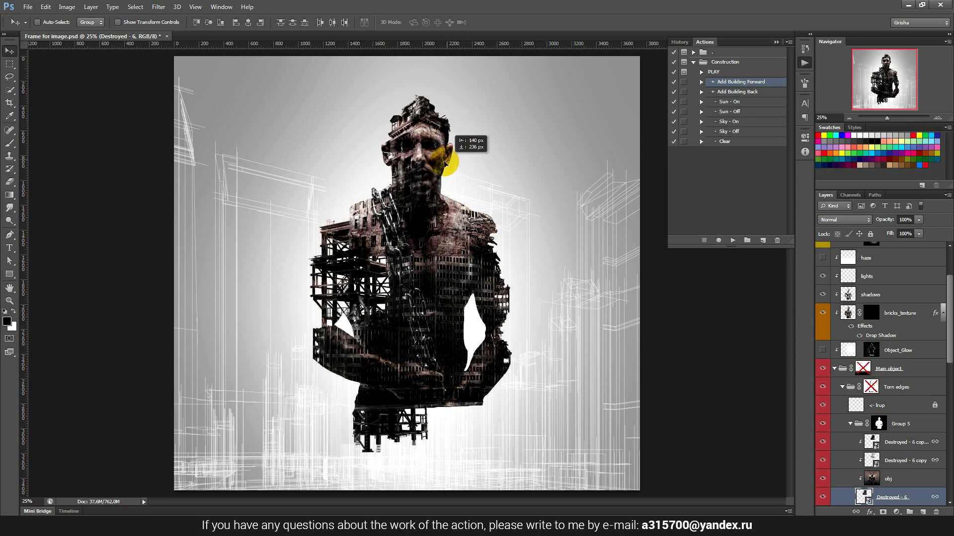
pyautogui.moveTo(444, 163)
pyautogui.mouseDown()
pyautogui.moveTo(394, 329)
pyautogui.moveTo(376, 315)
pyautogui.moveTo(374, 363)
pyautogui.mouseUp()
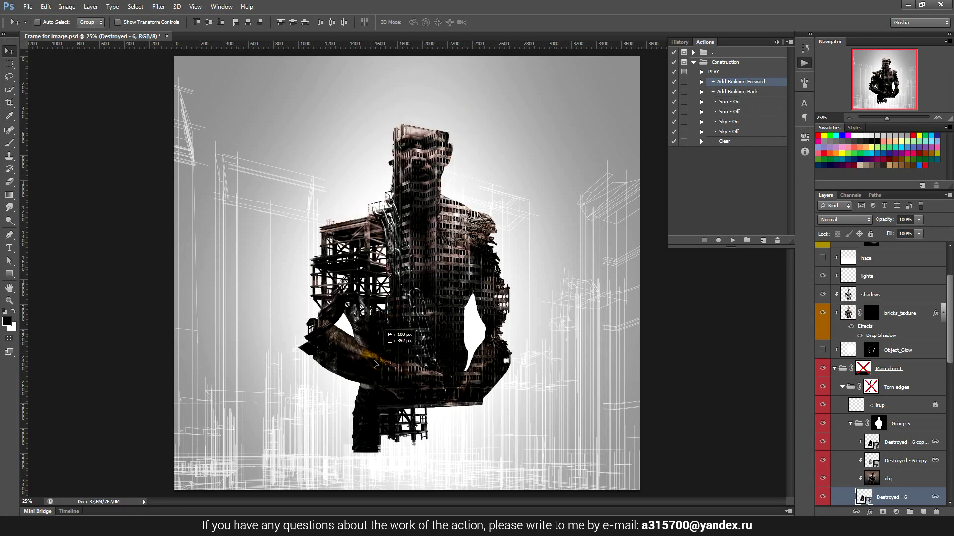
# Step: Scale the Destroyed - 6 fragment to about 50% and settle it over the left arm
pyautogui.moveTo(369, 322)
pyautogui.mouseDown()
pyautogui.moveTo(385, 298)
pyautogui.moveTo(360, 332)
pyautogui.moveTo(373, 324)
pyautogui.moveTo(330, 338)
pyautogui.moveTo(346, 322)
pyautogui.mouseUp()
pyautogui.hotkey('ctrl', 't')
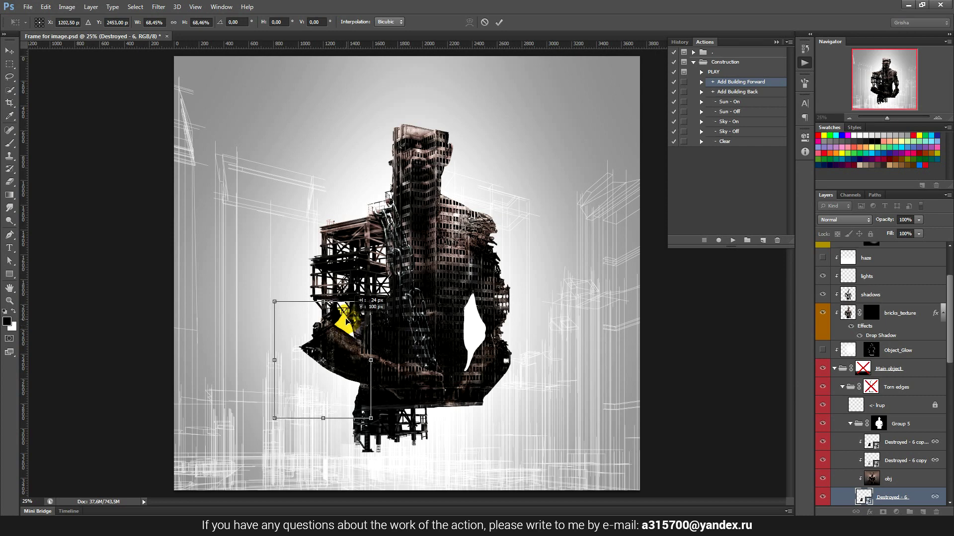
pyautogui.moveTo(346, 323); pyautogui.dragTo(347, 326)
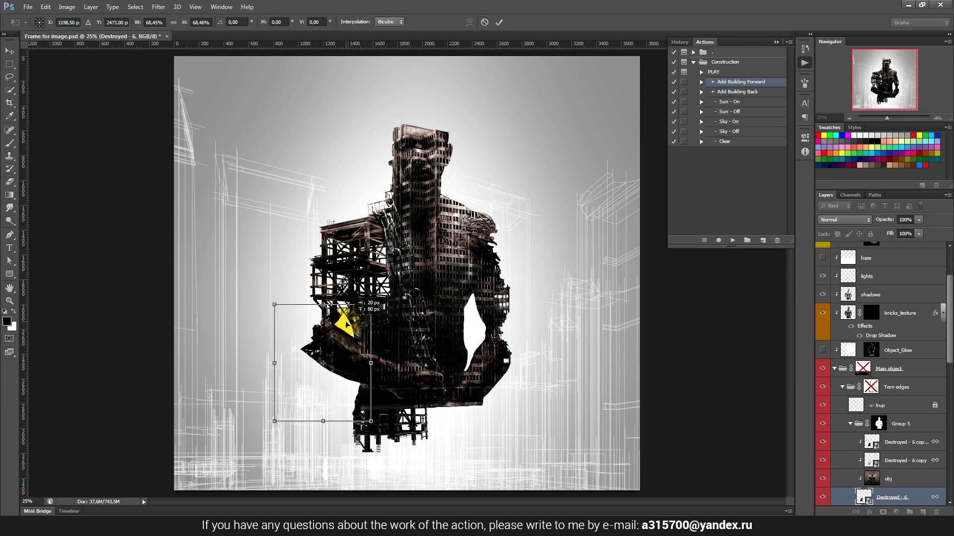
pyautogui.moveTo(368, 418); pyautogui.dragTo(343, 389)
pyautogui.rightClick(333, 332)
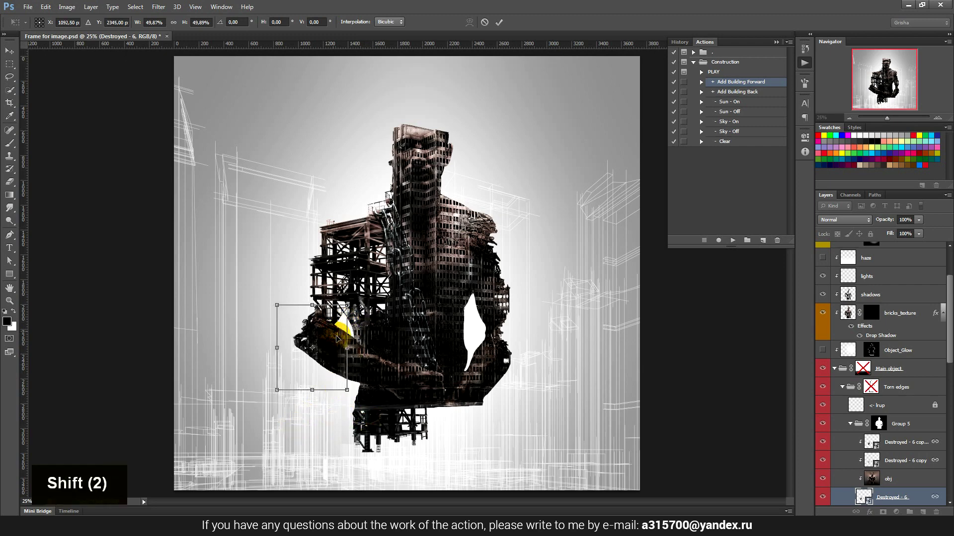
pyautogui.moveTo(337, 340); pyautogui.dragTo(342, 341)
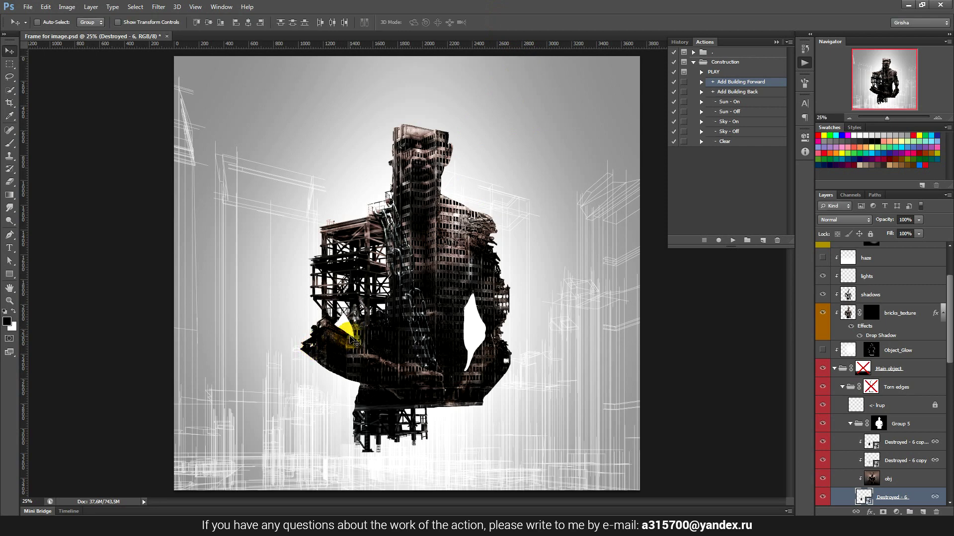
# Step: Paint black on Group 5's mask with the 600 px B_Destruct brush to erase the excess
pyautogui.click(879, 423)
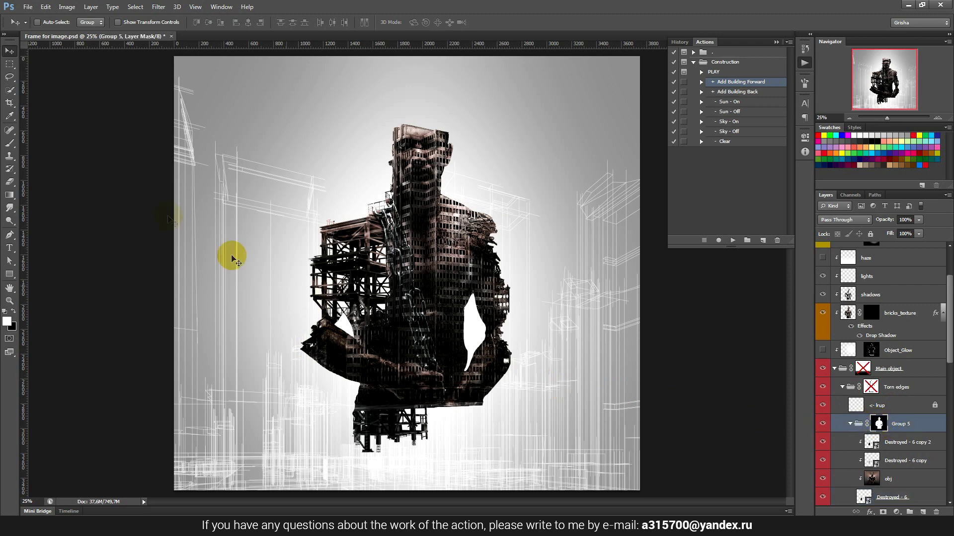
pyautogui.click(11, 143)
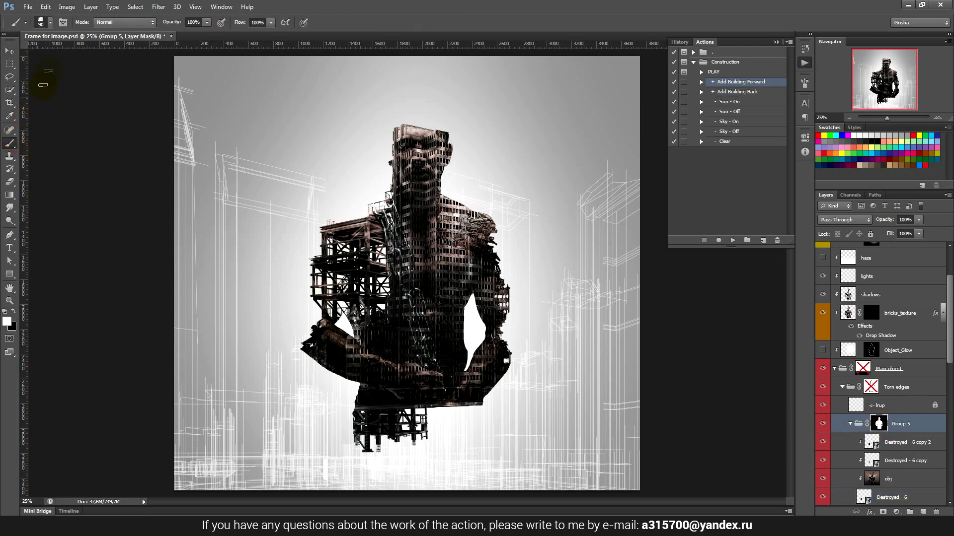
pyautogui.click(50, 22)
pyautogui.click(68, 144)
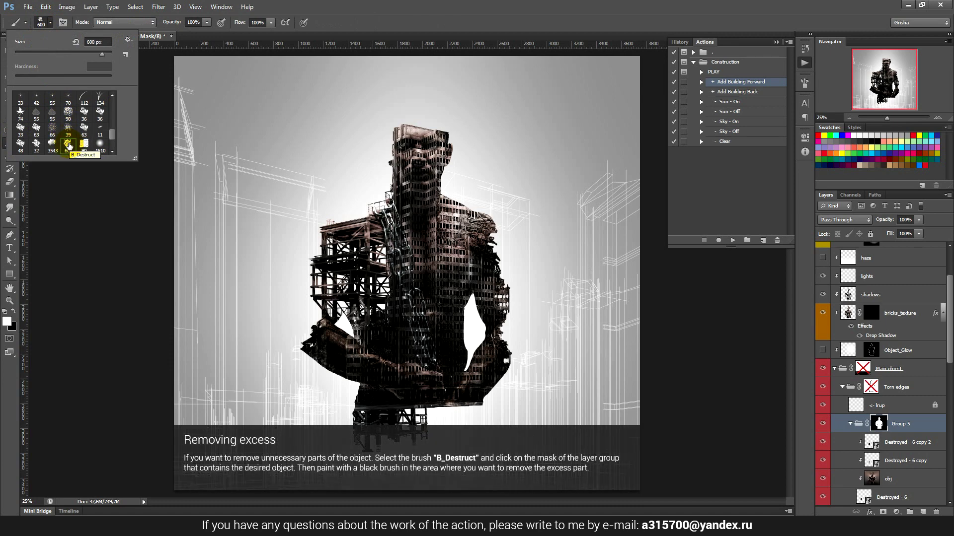
pyautogui.click(415, 16)
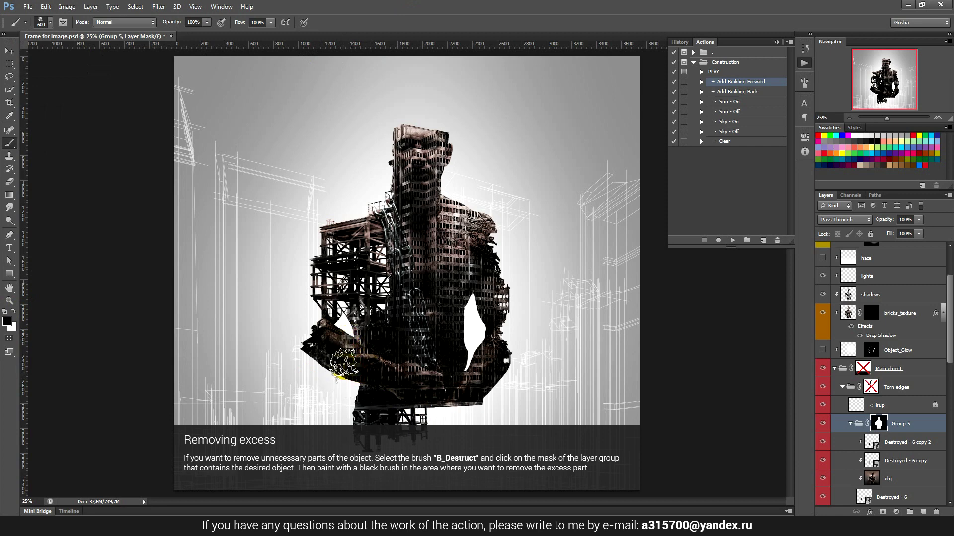
pyautogui.moveTo(341, 383)
pyautogui.mouseDown()
pyautogui.moveTo(335, 373)
pyautogui.moveTo(316, 380)
pyautogui.mouseUp()
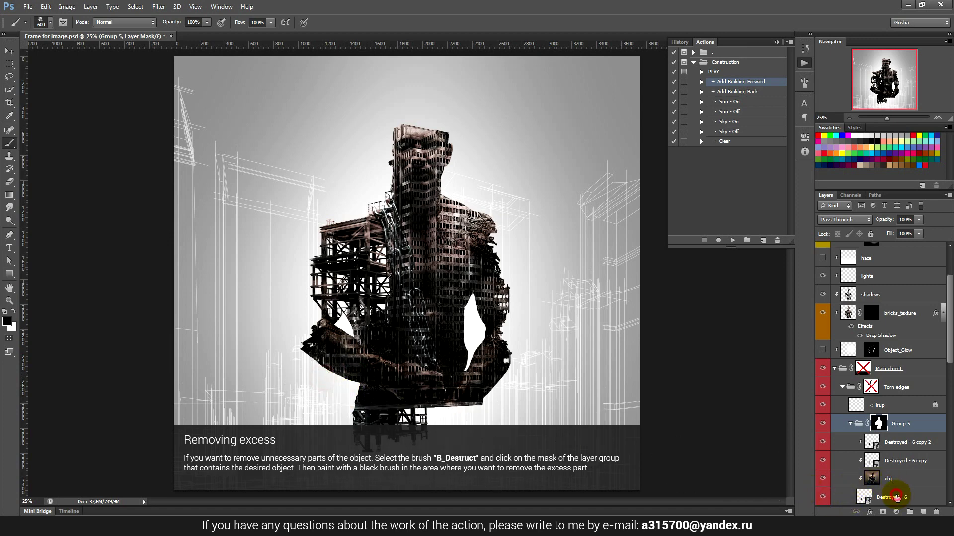
# Step: Try repositioning the Destroyed - 6 layer, undo the move, then run Add Building Back
pyautogui.click(896, 497)
pyautogui.click(9, 50)
pyautogui.moveTo(369, 294)
pyautogui.mouseDown()
pyautogui.moveTo(360, 271)
pyautogui.moveTo(389, 311)
pyautogui.mouseUp()
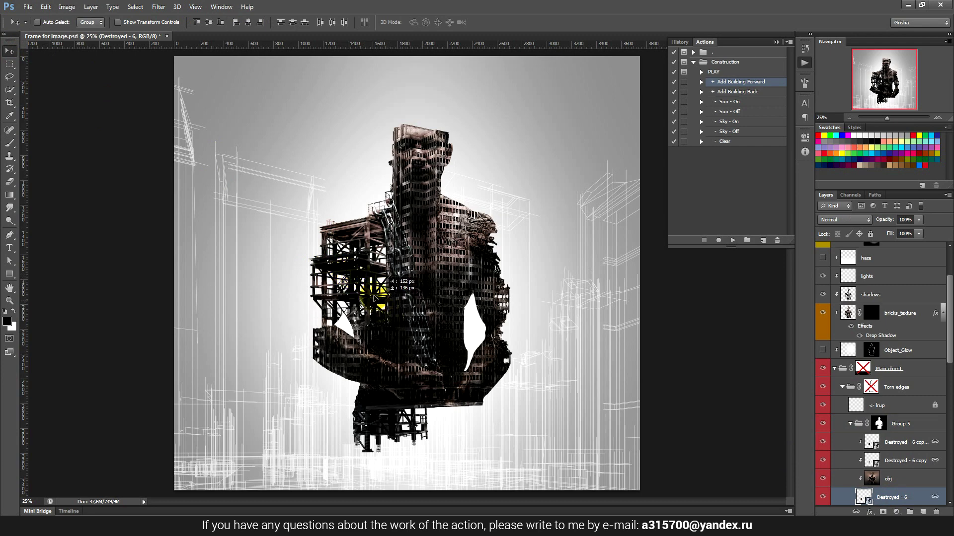
pyautogui.moveTo(377, 293); pyautogui.dragTo(356, 307)
pyautogui.hotkey('ctrl', 'alt', 'z')
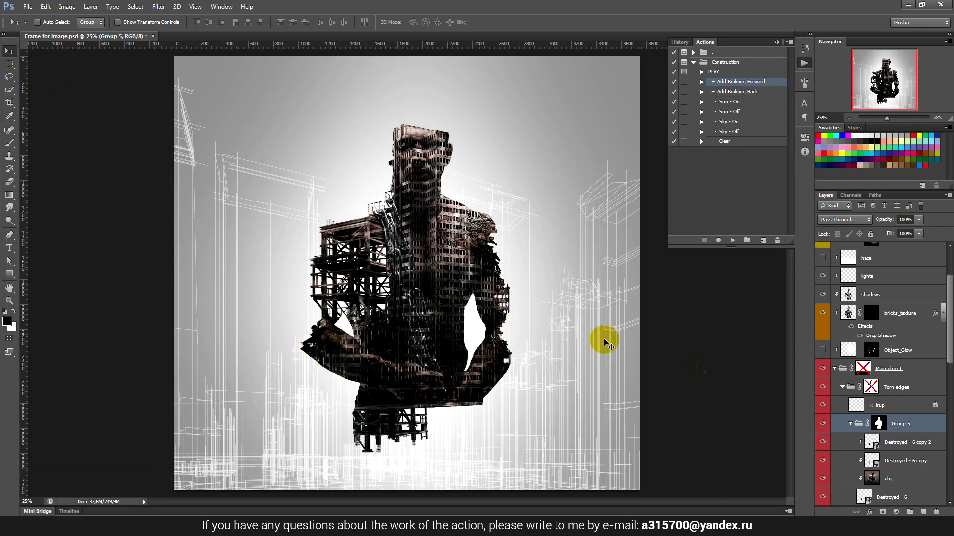
pyautogui.click(293, 288)
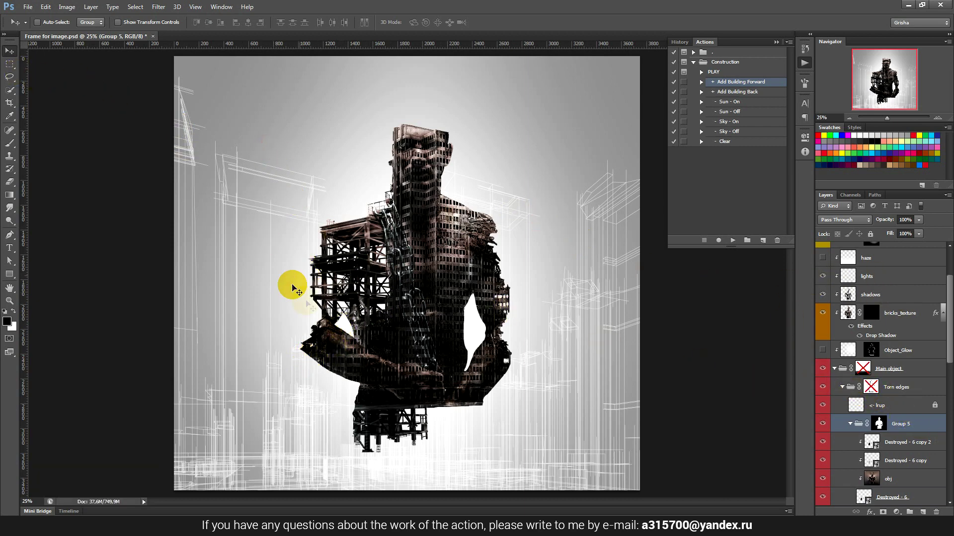
pyautogui.click(744, 93)
pyautogui.click(734, 240)
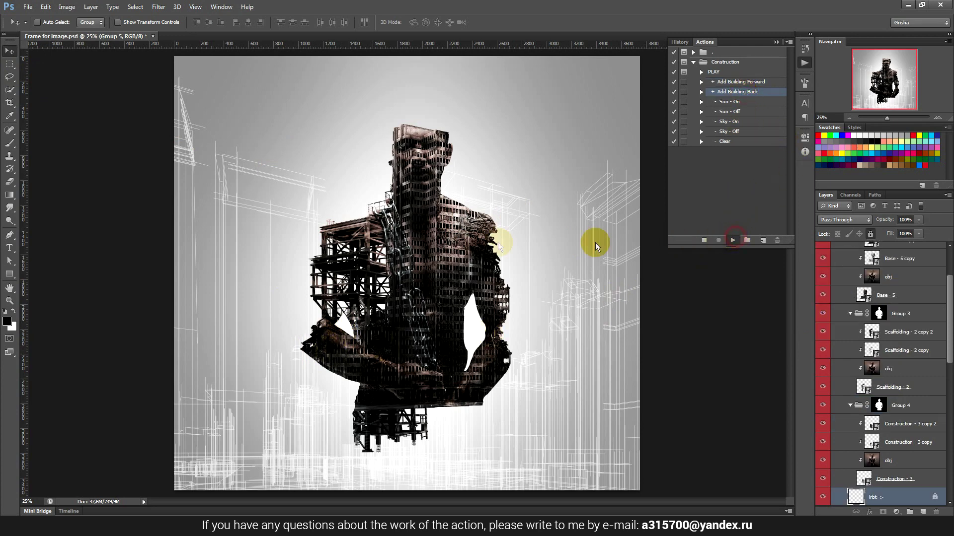
# Step: Place the Construction - 2 image and drag it left toward the figure's arm
pyautogui.click(472, 237)
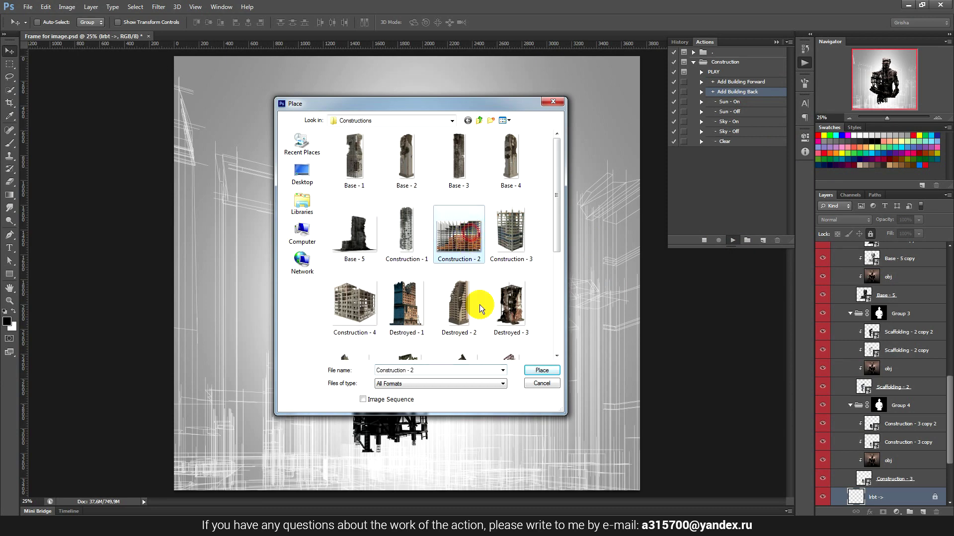
pyautogui.click(545, 371)
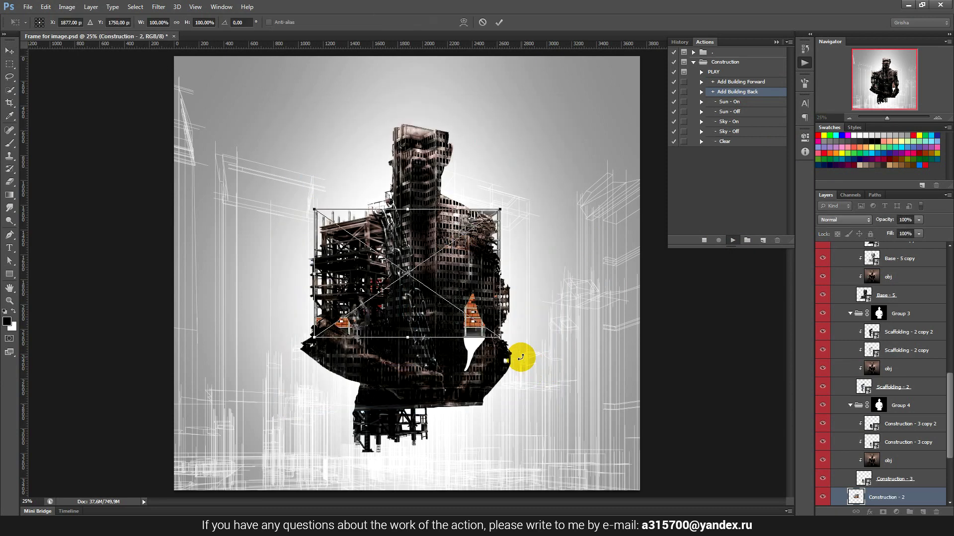
pyautogui.moveTo(491, 274)
pyautogui.mouseDown()
pyautogui.moveTo(485, 158)
pyautogui.moveTo(520, 148)
pyautogui.mouseUp()
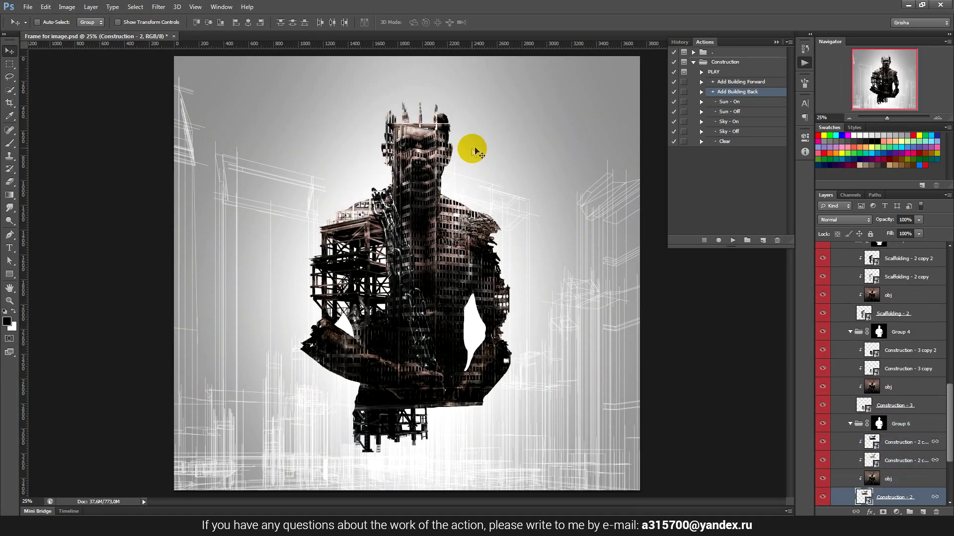
pyautogui.moveTo(490, 117)
pyautogui.mouseDown()
pyautogui.moveTo(460, 156)
pyautogui.moveTo(460, 132)
pyautogui.moveTo(507, 382)
pyautogui.moveTo(517, 379)
pyautogui.mouseUp()
pyautogui.moveTo(571, 299)
pyautogui.mouseDown()
pyautogui.moveTo(576, 287)
pyautogui.moveTo(438, 294)
pyautogui.moveTo(331, 334)
pyautogui.mouseUp()
# Step: Scale Construction - 2 to about 54% over the left arm, commit, and nudge it down
pyautogui.hotkey('ctrl', 't')
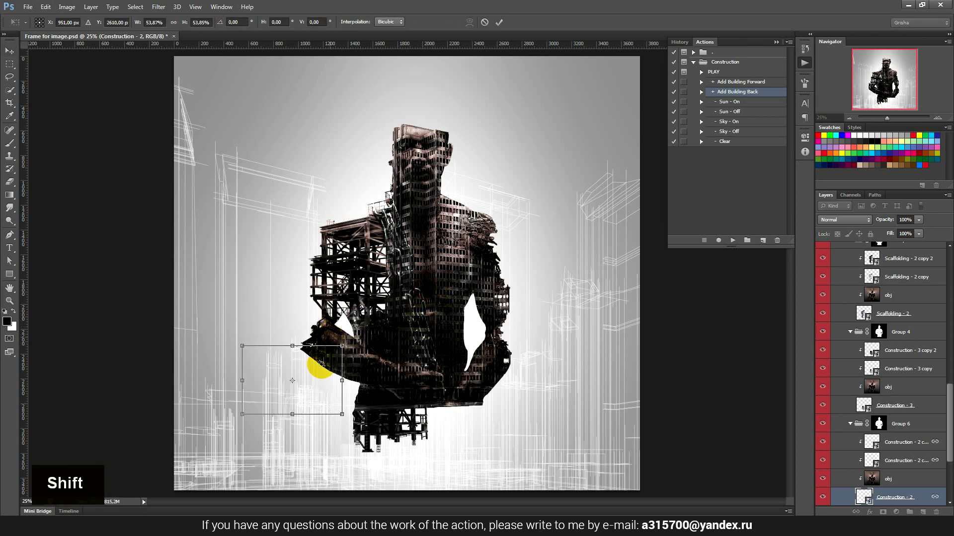
pyautogui.moveTo(321, 366); pyautogui.dragTo(343, 323)
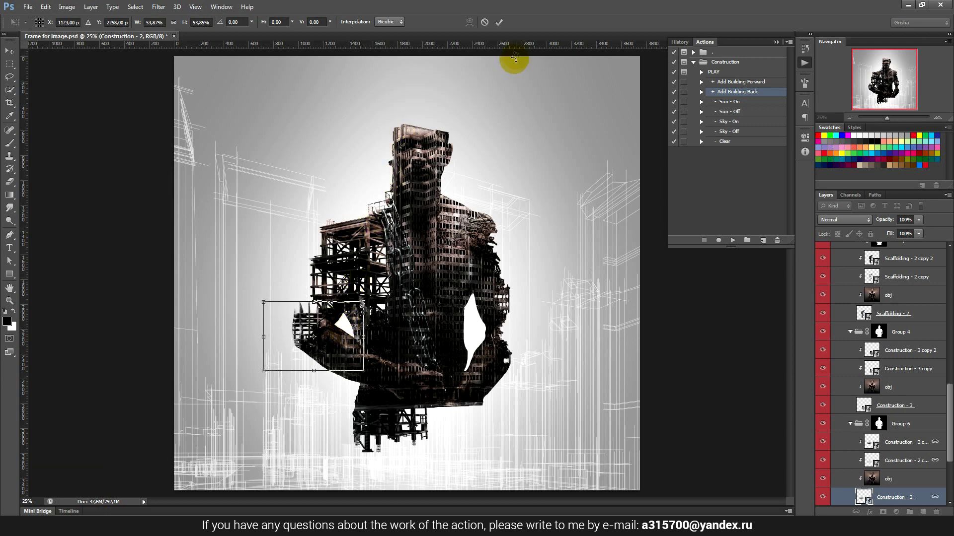
pyautogui.click(500, 23)
pyautogui.moveTo(344, 301); pyautogui.dragTo(346, 304)
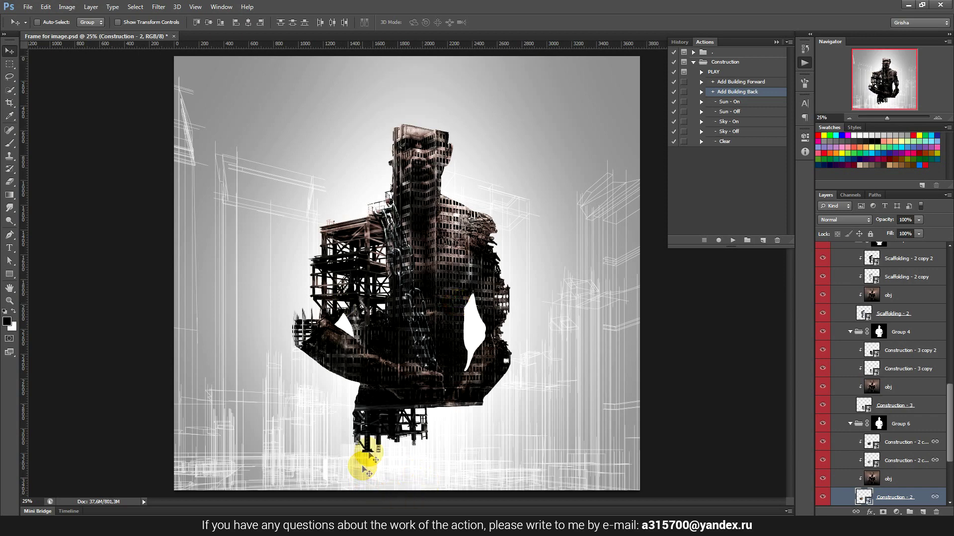
pyautogui.click(754, 82)
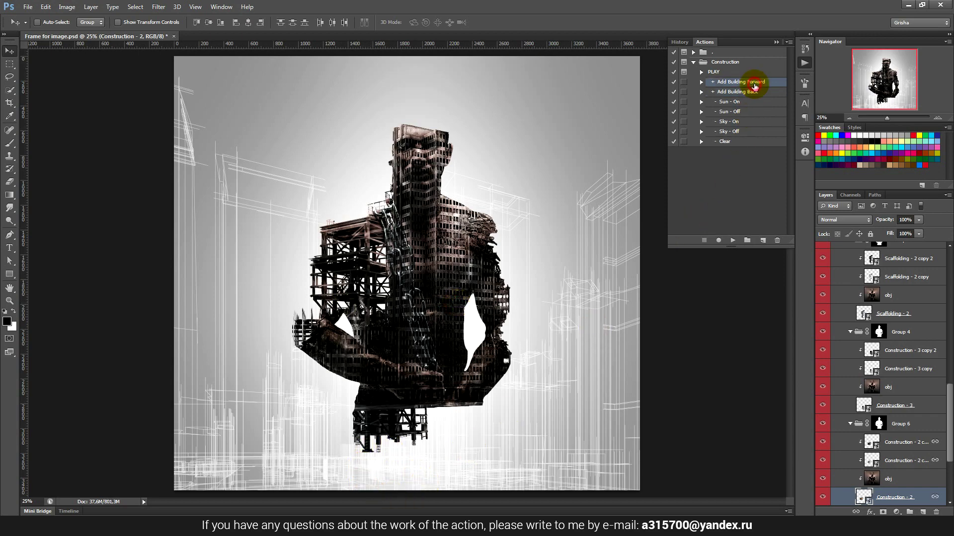
# Step: Run the Add Building Forward action and place the Destroyed - 6 image
pyautogui.click(732, 241)
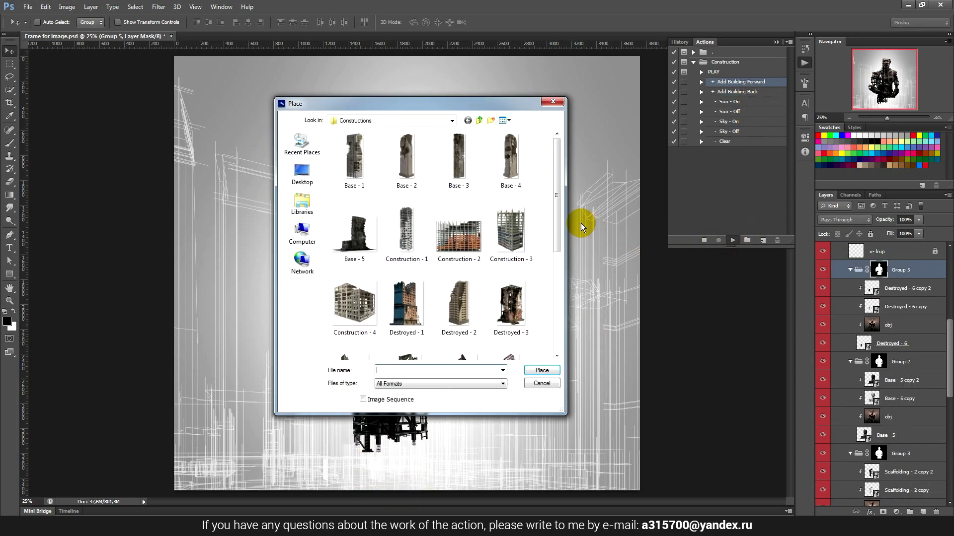
pyautogui.moveTo(557, 204); pyautogui.dragTo(565, 282)
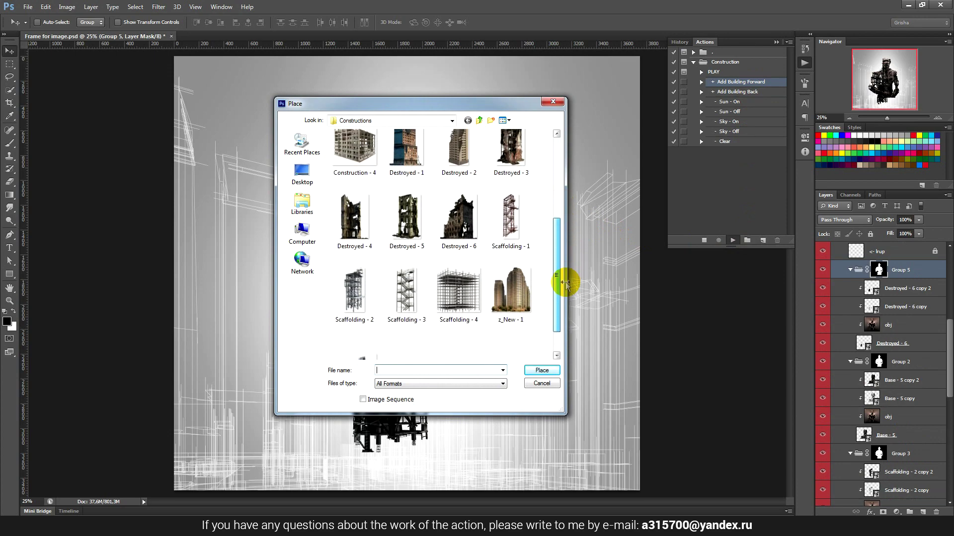
pyautogui.click(460, 221)
pyautogui.click(542, 370)
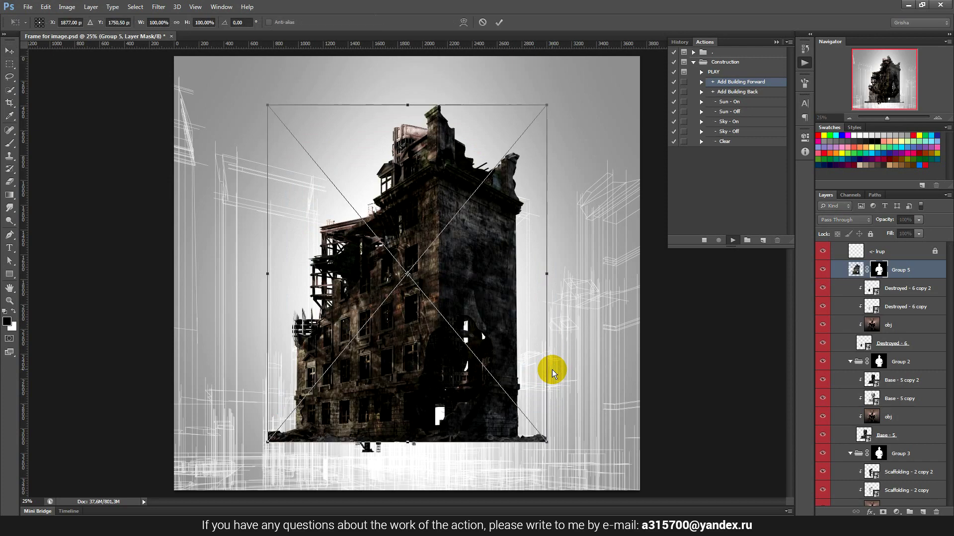
# Step: Rotate Destroyed - 6 by 180°, scale it to about a third, and move it across the torso
pyautogui.moveTo(579, 107)
pyautogui.mouseDown()
pyautogui.moveTo(368, 107)
pyautogui.moveTo(352, 356)
pyautogui.mouseUp()
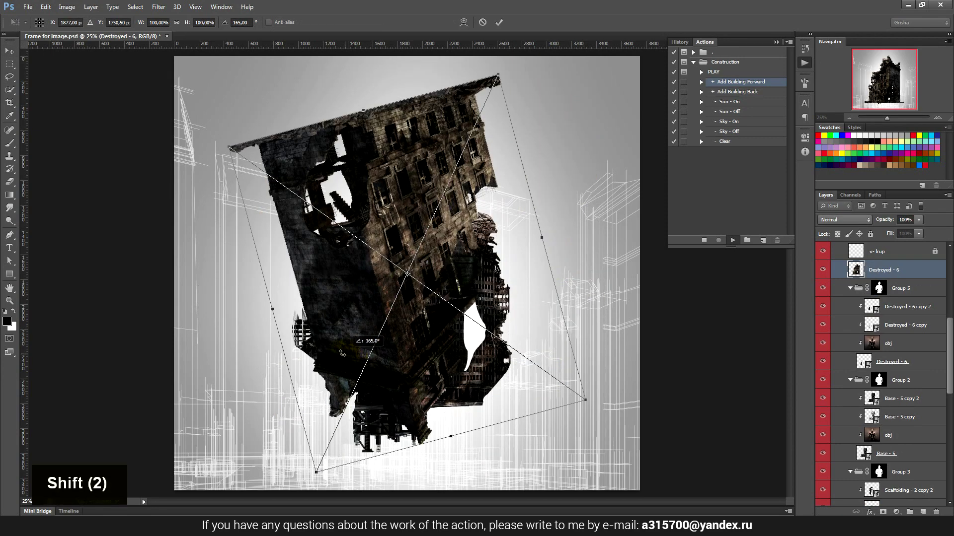
pyautogui.moveTo(342, 353); pyautogui.dragTo(327, 367)
pyautogui.moveTo(548, 103)
pyautogui.mouseDown()
pyautogui.moveTo(451, 207)
pyautogui.moveTo(473, 385)
pyautogui.mouseUp()
pyautogui.moveTo(394, 483); pyautogui.dragTo(400, 479)
pyautogui.click(504, 24)
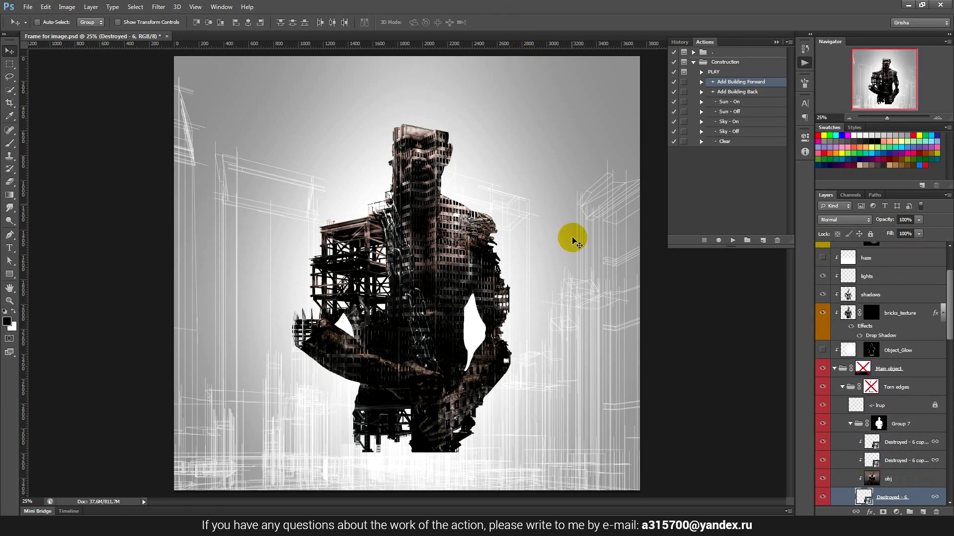
pyautogui.moveTo(550, 291)
pyautogui.mouseDown()
pyautogui.moveTo(509, 344)
pyautogui.moveTo(530, 283)
pyautogui.mouseUp()
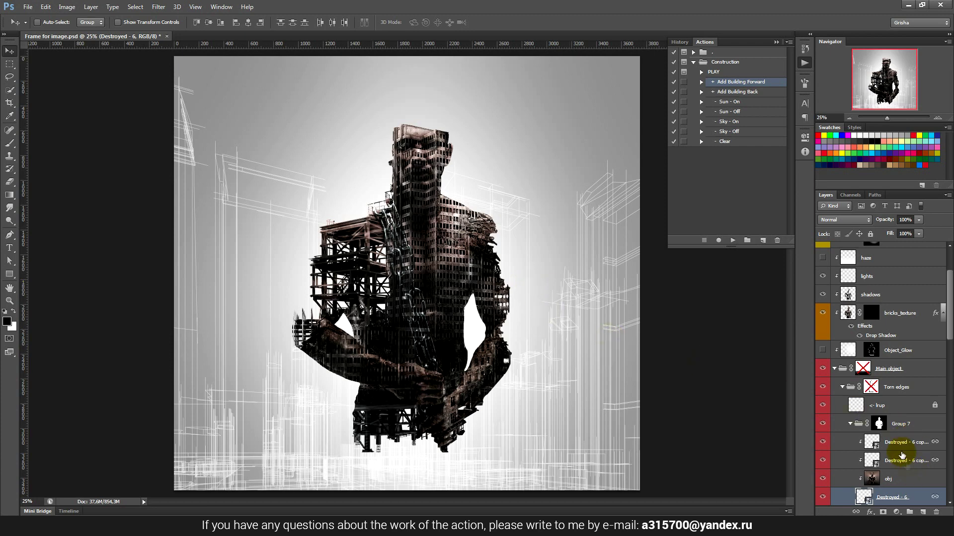
pyautogui.click(879, 424)
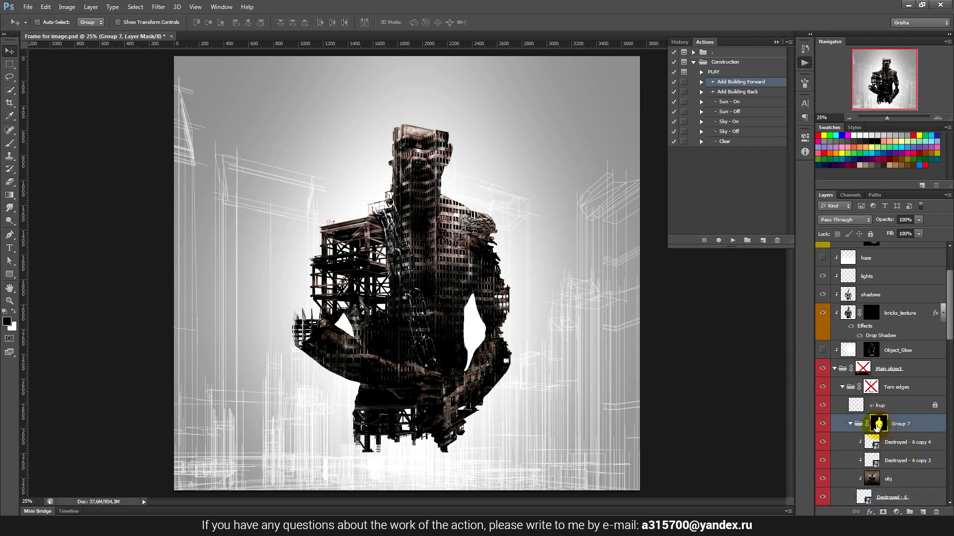
# Step: Paint black on the Group 7 mask to hide excess building parts across the torso
pyautogui.click(10, 143)
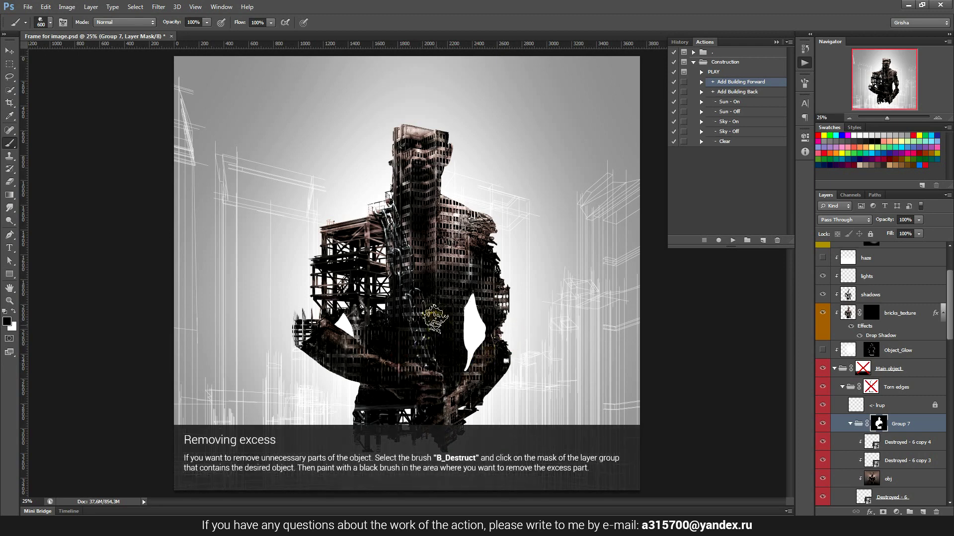
pyautogui.moveTo(464, 338); pyautogui.dragTo(520, 366)
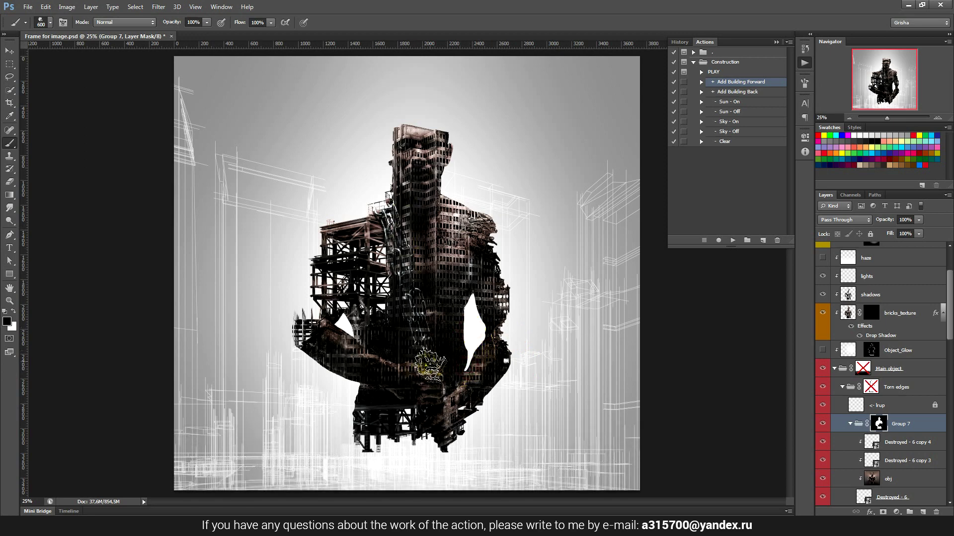
pyautogui.moveTo(443, 371); pyautogui.dragTo(630, 366)
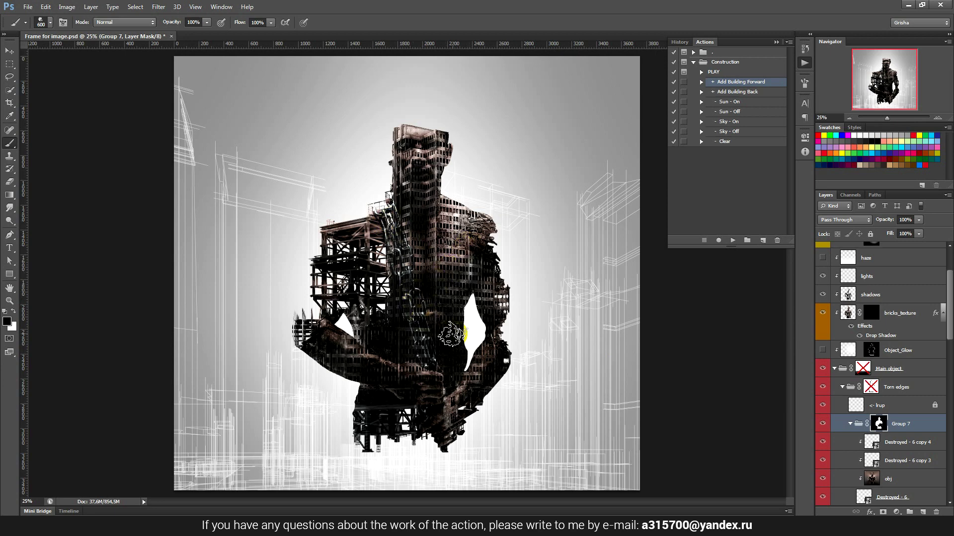
pyautogui.moveTo(467, 372)
pyautogui.mouseDown()
pyautogui.moveTo(521, 357)
pyautogui.moveTo(534, 191)
pyautogui.mouseUp()
# Step: Toggle Group 2's visibility to check its contribution, then target Group 2's mask
pyautogui.click(882, 368)
pyautogui.scroll(-3, 881, 366)
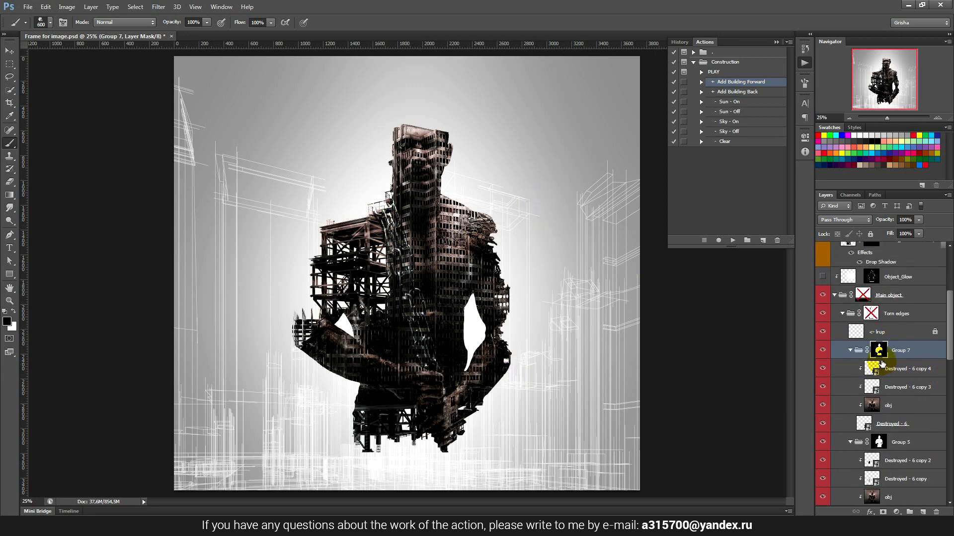
pyautogui.scroll(-1, 882, 365)
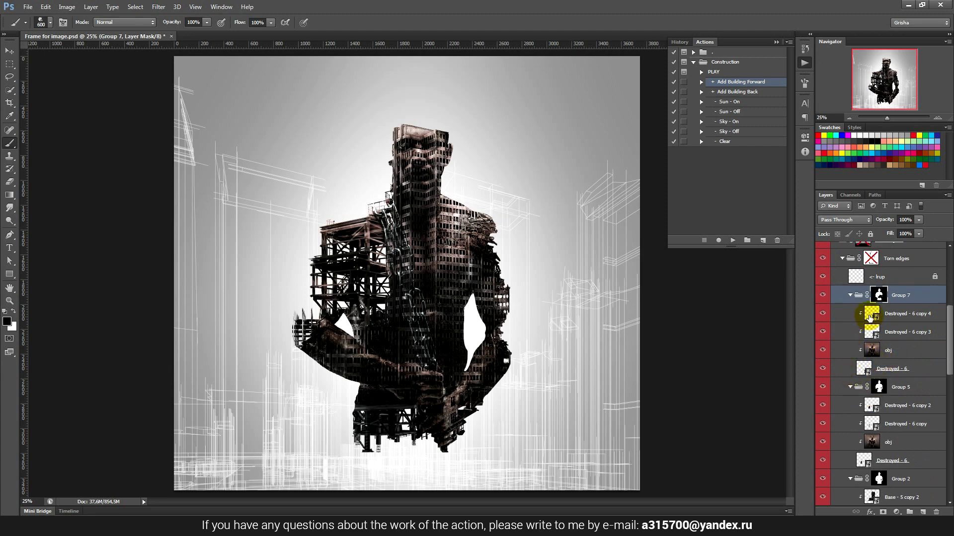
pyautogui.scroll(1, 868, 318)
pyautogui.scroll(2, 869, 318)
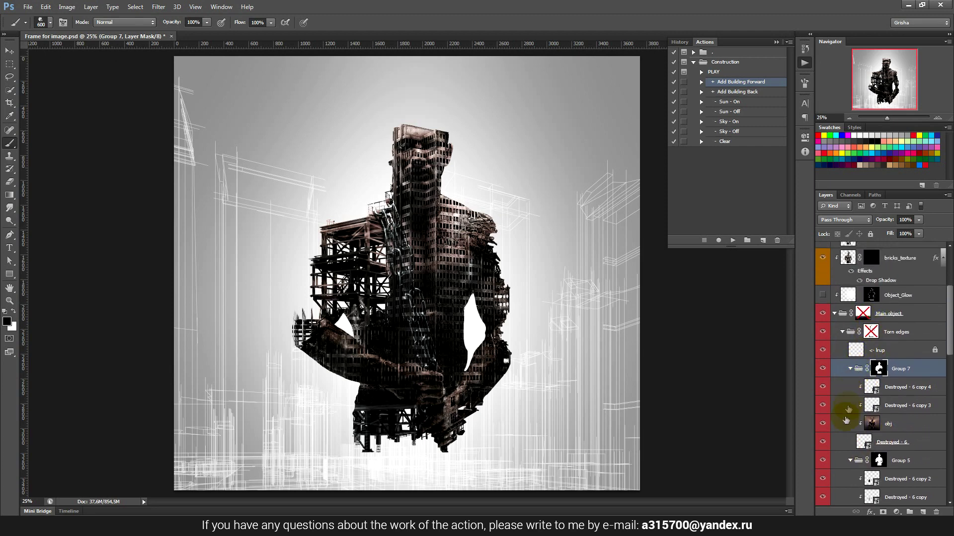
pyautogui.scroll(-2, 834, 449)
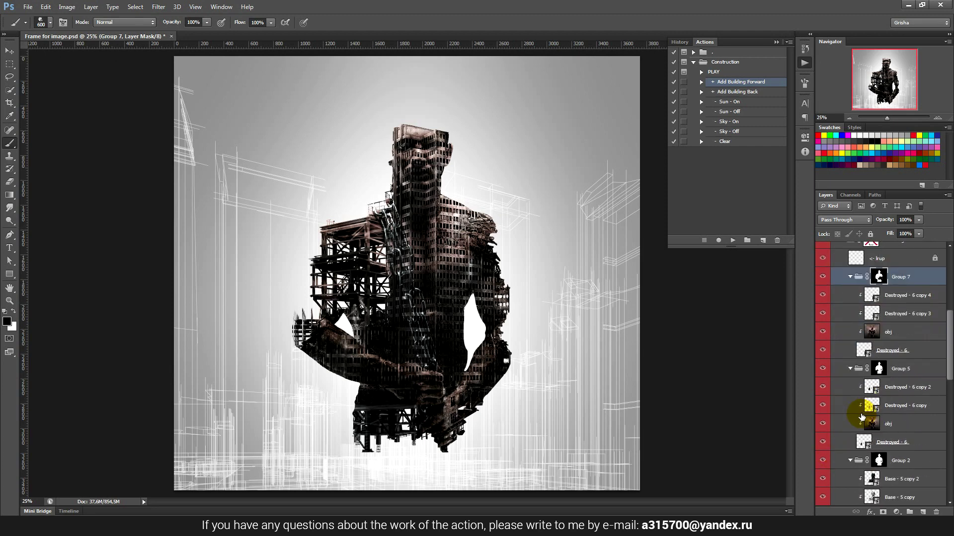
pyautogui.click(823, 461)
pyautogui.click(823, 461)
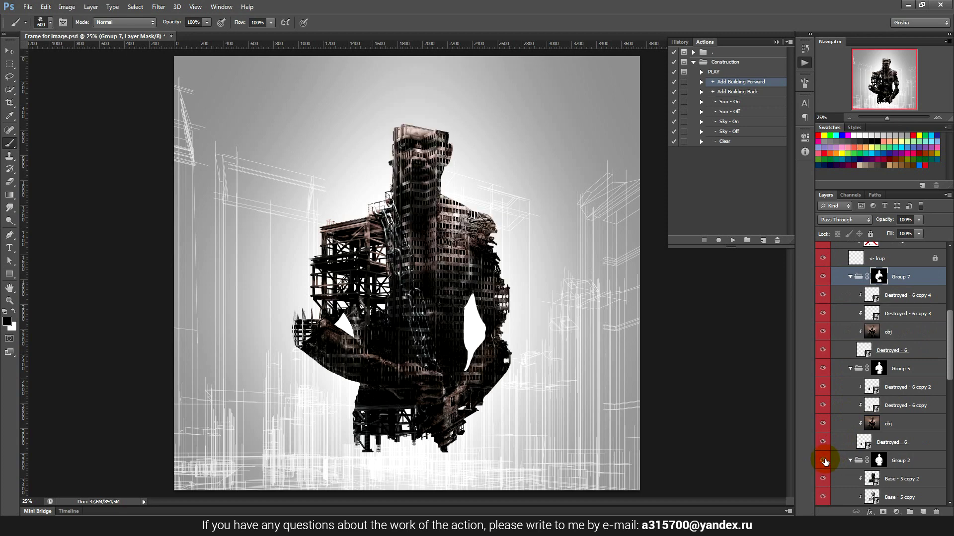
pyautogui.click(879, 461)
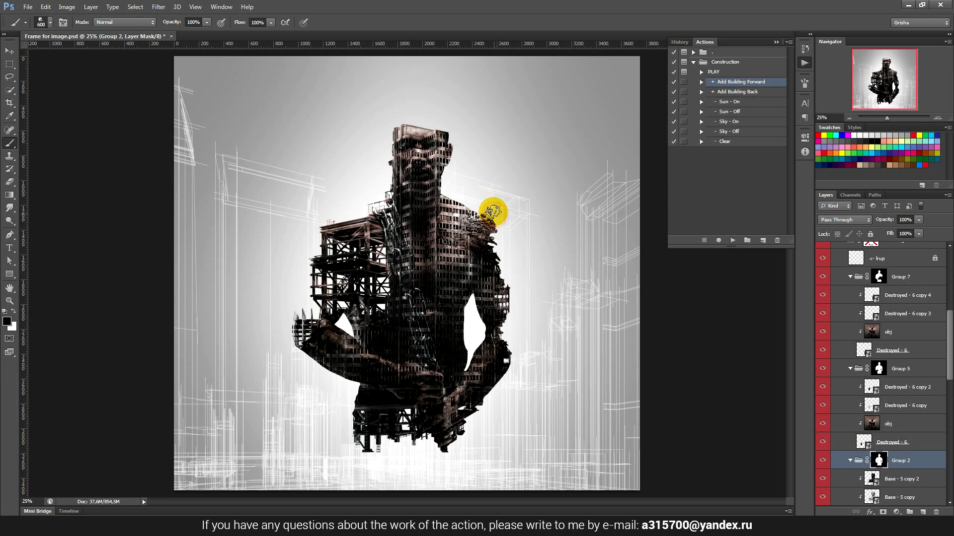
# Step: Paint out fragments along the right shoulder with a 400 px B_Destruct brush, undoing stray strokes
pyautogui.hotkey('ctrl', 'alt', 'z')
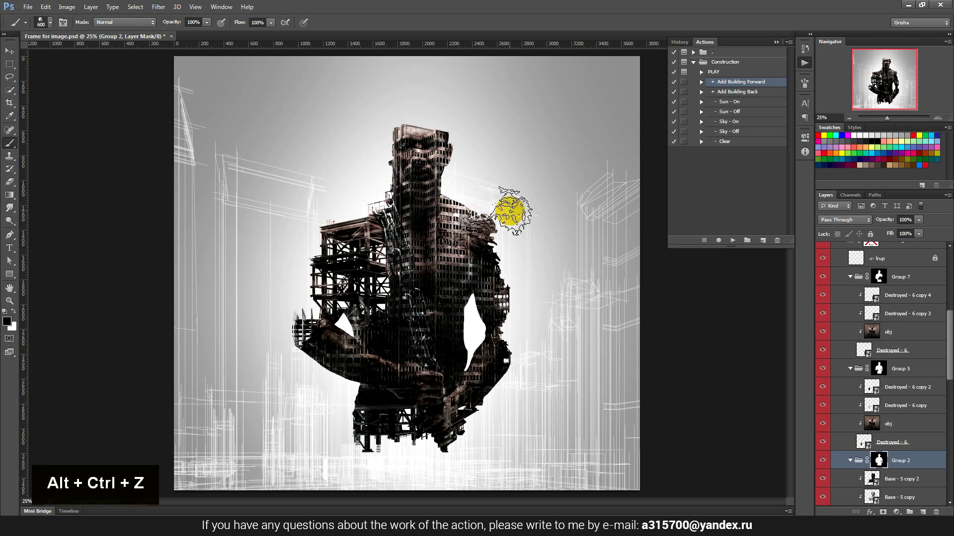
pyautogui.click(525, 168)
pyautogui.click(38, 23)
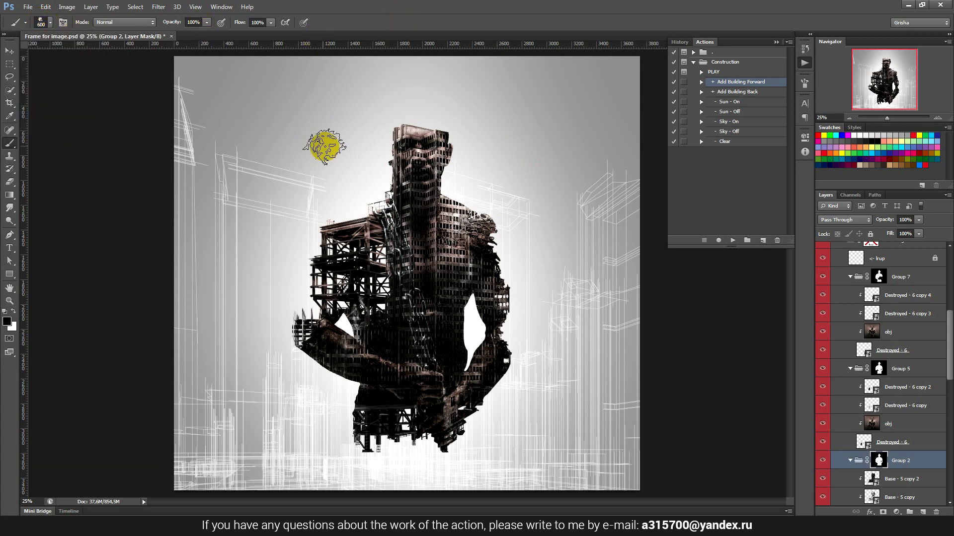
pyautogui.press('[')
pyautogui.press('[')
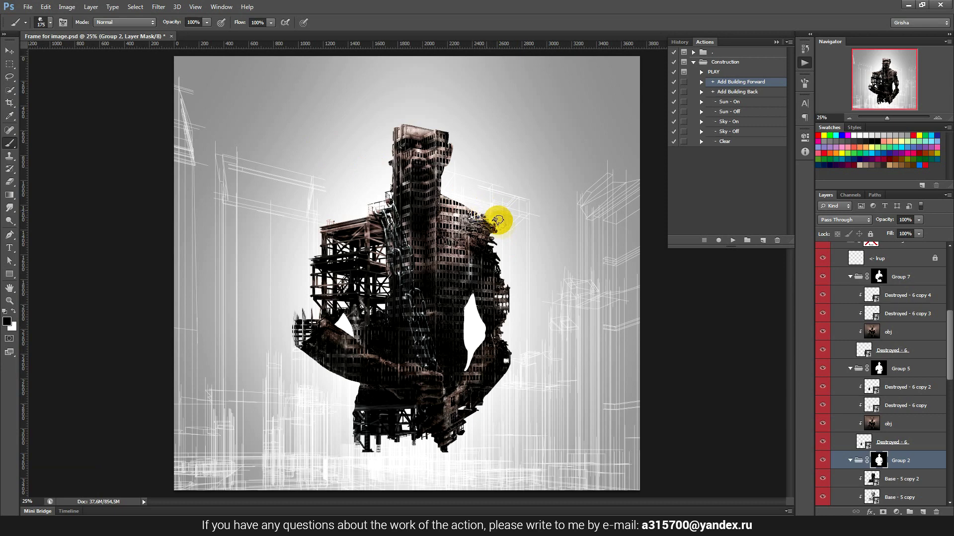
pyautogui.moveTo(485, 212); pyautogui.dragTo(467, 201)
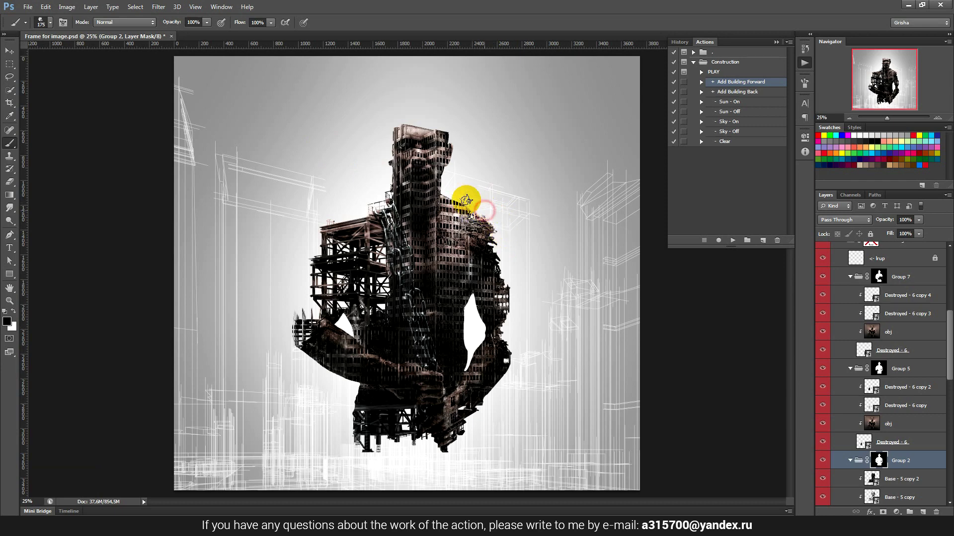
pyautogui.moveTo(467, 200); pyautogui.dragTo(452, 197)
pyautogui.hotkey('ctrl', 'alt', 'z')
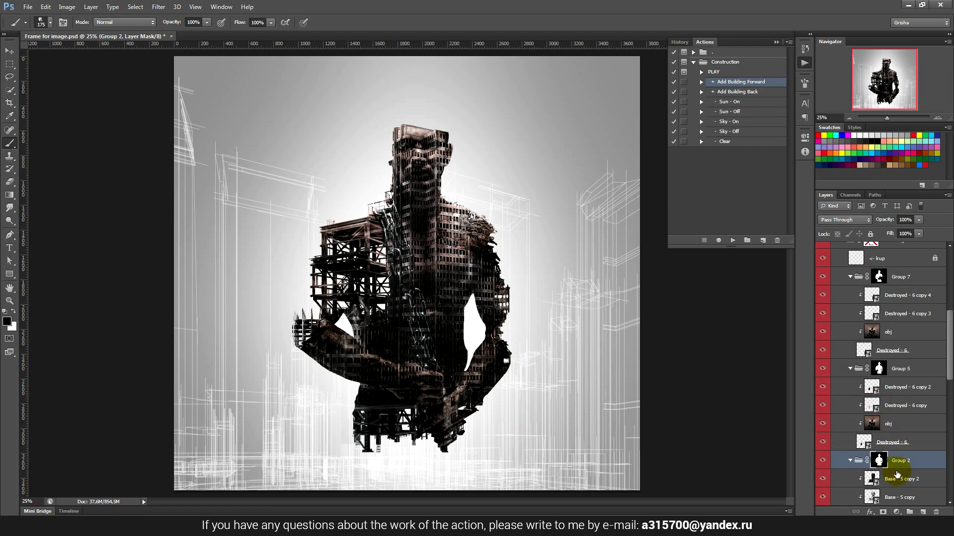
# Step: Compare Group 7 on and off, then select the Destroyed - 6 fragment layer for moving
pyautogui.scroll(5, 873, 378)
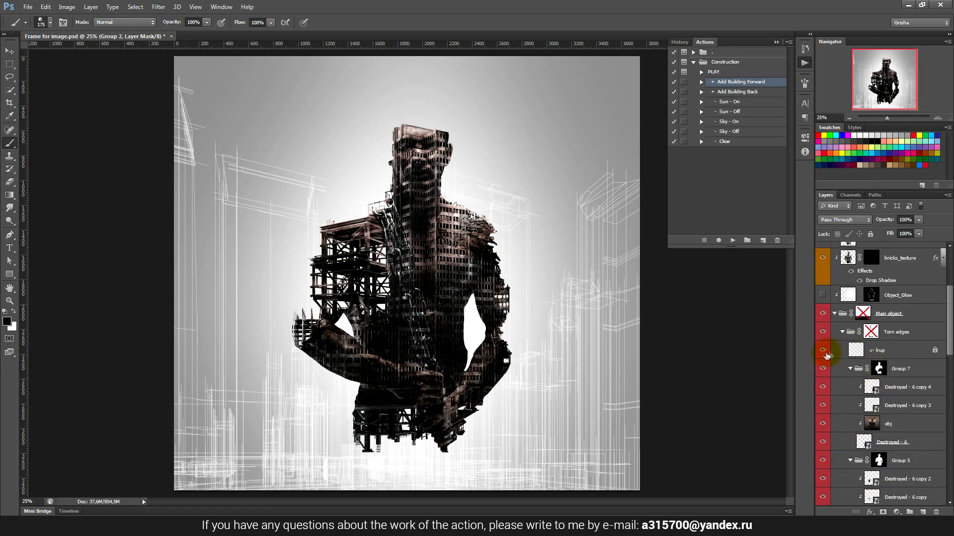
pyautogui.click(823, 370)
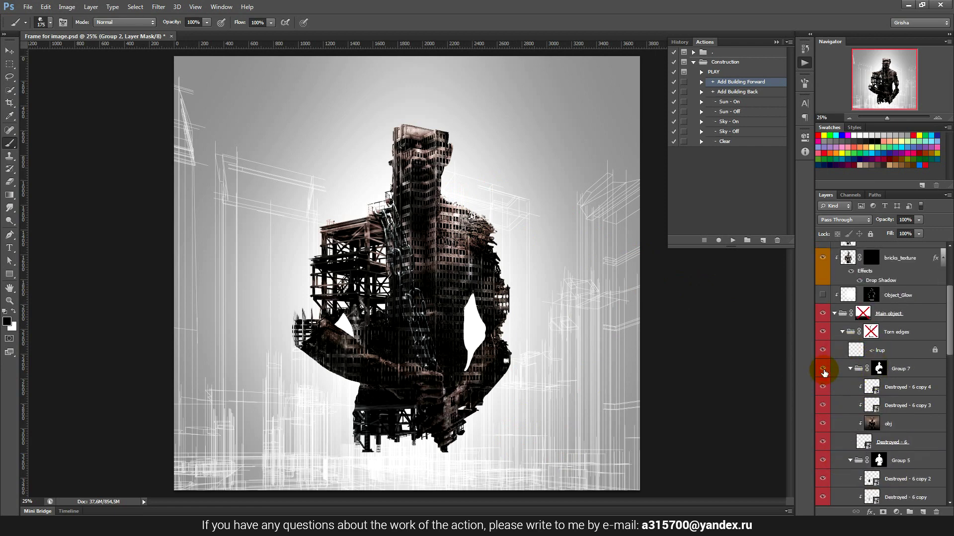
pyautogui.click(893, 442)
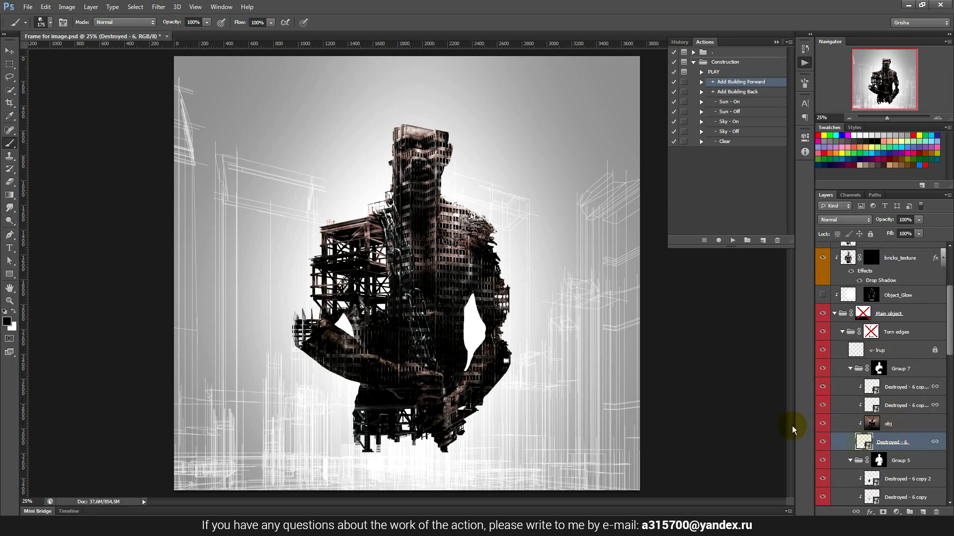
pyautogui.click(10, 51)
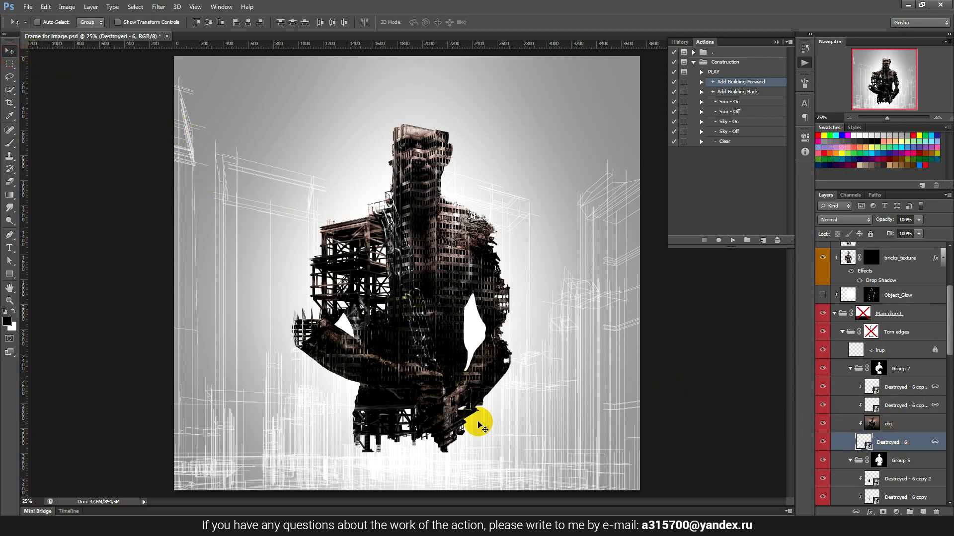
# Step: Reposition the Destroyed - 6 fragment at the figure's bottom, nudging it up and right
pyautogui.moveTo(481, 423); pyautogui.dragTo(480, 433)
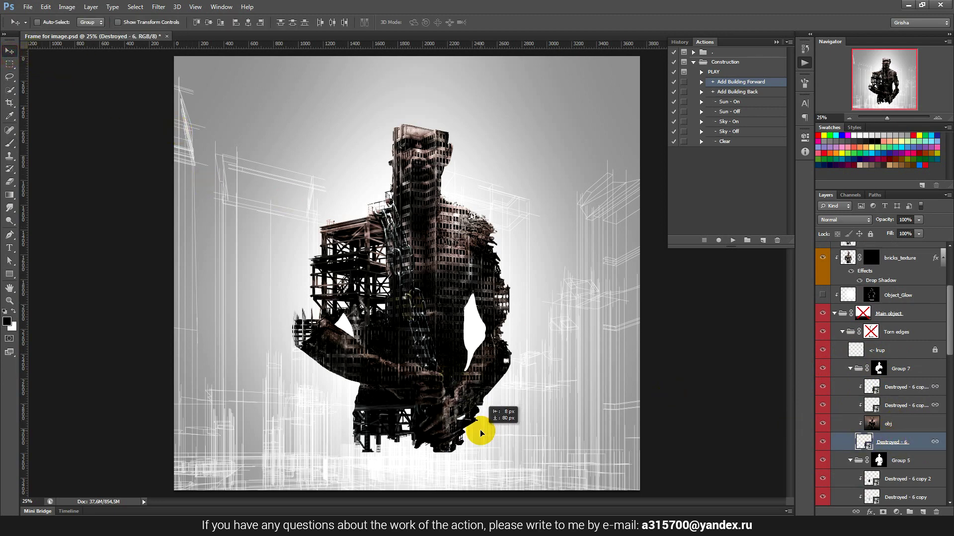
pyautogui.moveTo(505, 432); pyautogui.dragTo(503, 426)
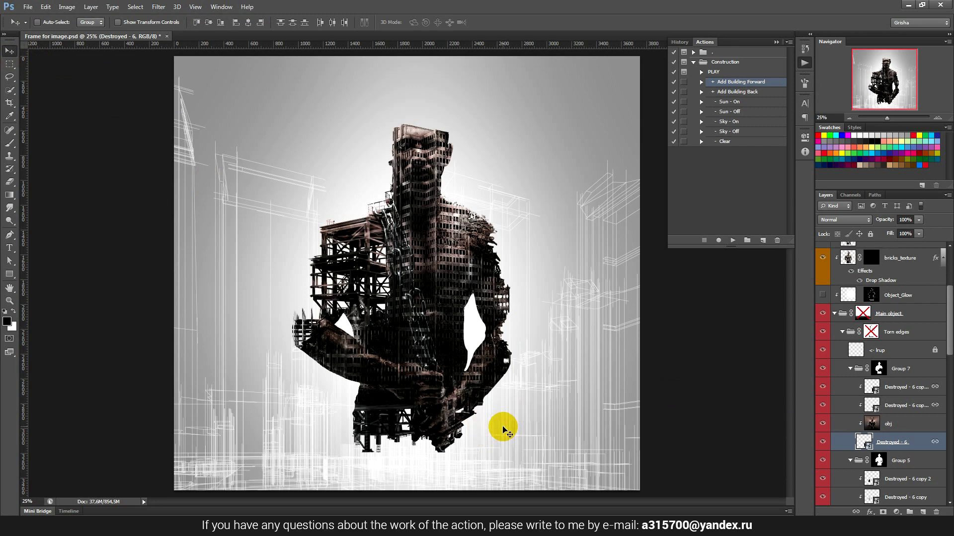
pyautogui.press('Up')
pyautogui.press('Up')
pyautogui.press('Up')
pyautogui.press('Up')
pyautogui.press('Up')
pyautogui.press('Up')
pyautogui.press('Up')
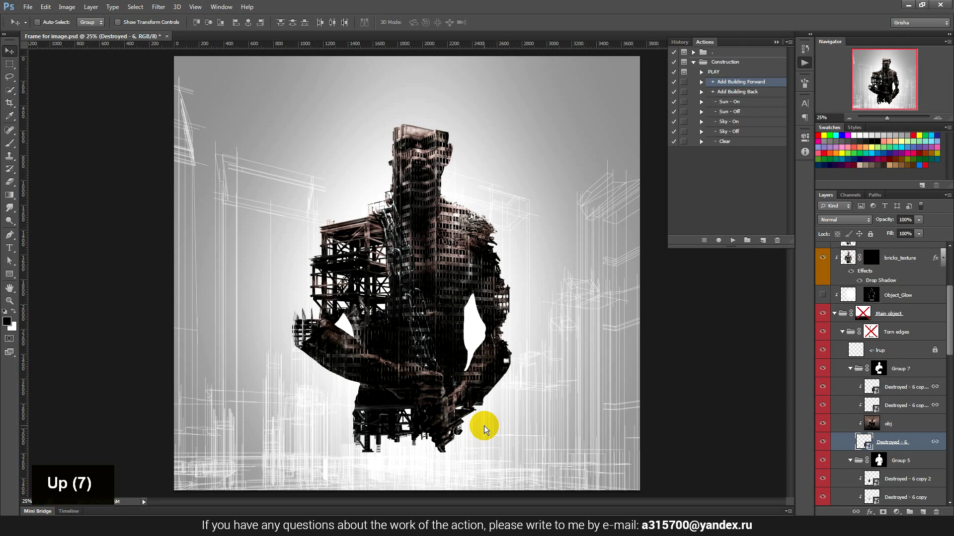
pyautogui.press('Right')
pyautogui.press('Right')
pyautogui.press('Right')
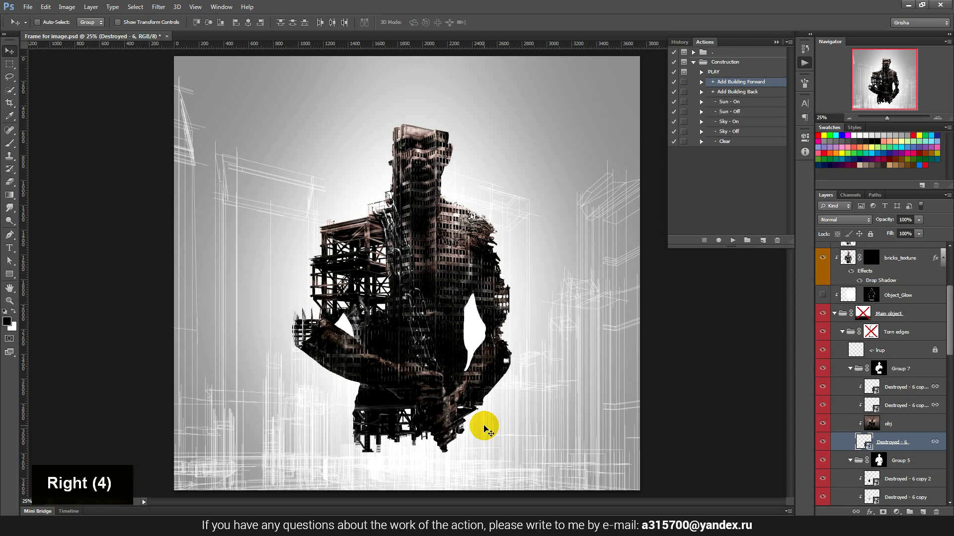
pyautogui.press('Right')
pyautogui.press('Left')
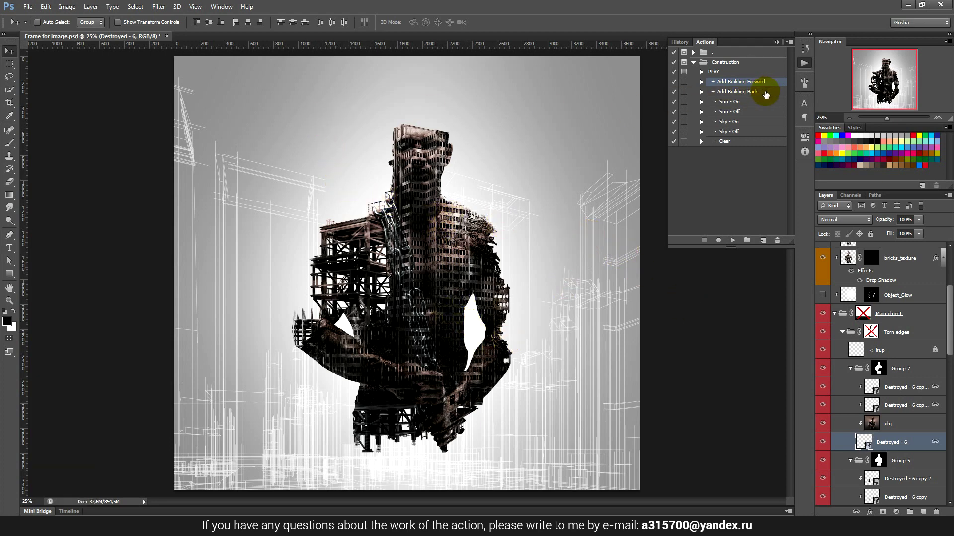
pyautogui.click(766, 92)
# Step: Place Scaffolding - 1 via the Add Building Back action, shrunk proportionally, and confirm
pyautogui.click(732, 242)
pyautogui.moveTo(555, 153); pyautogui.dragTo(553, 262)
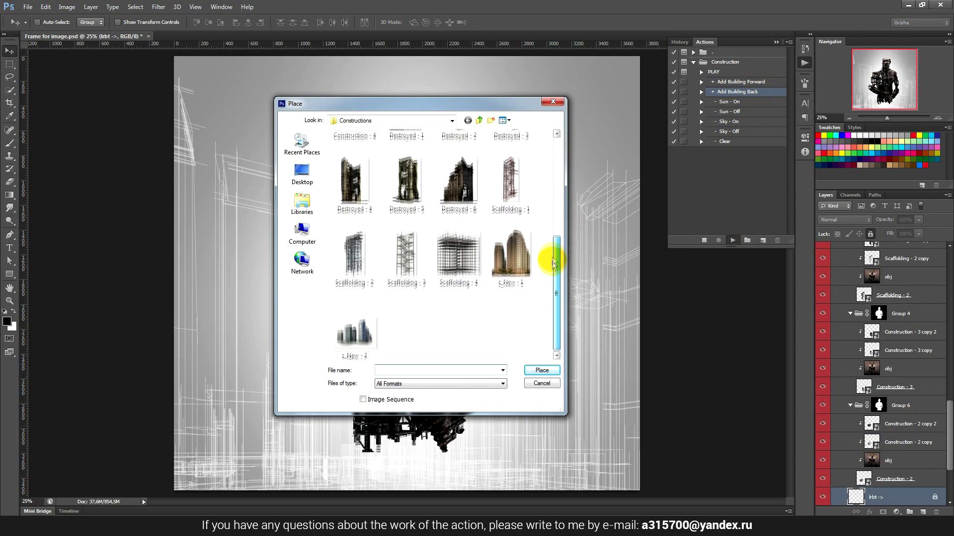
pyautogui.click(507, 178)
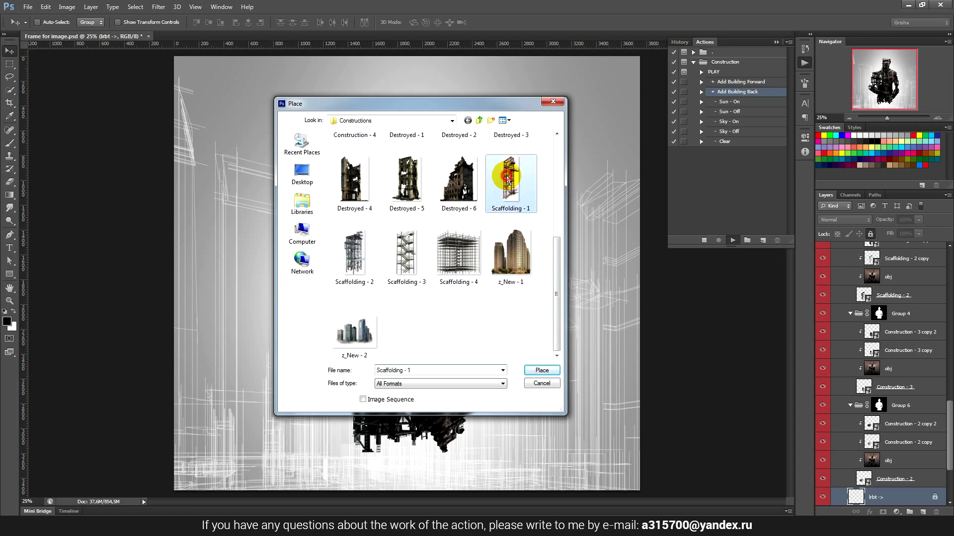
pyautogui.click(553, 370)
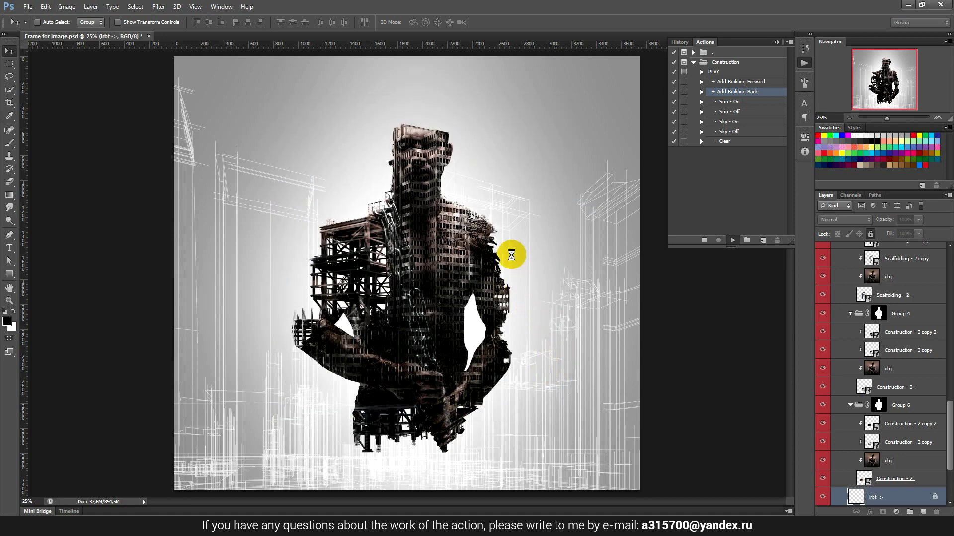
pyautogui.press('shift')
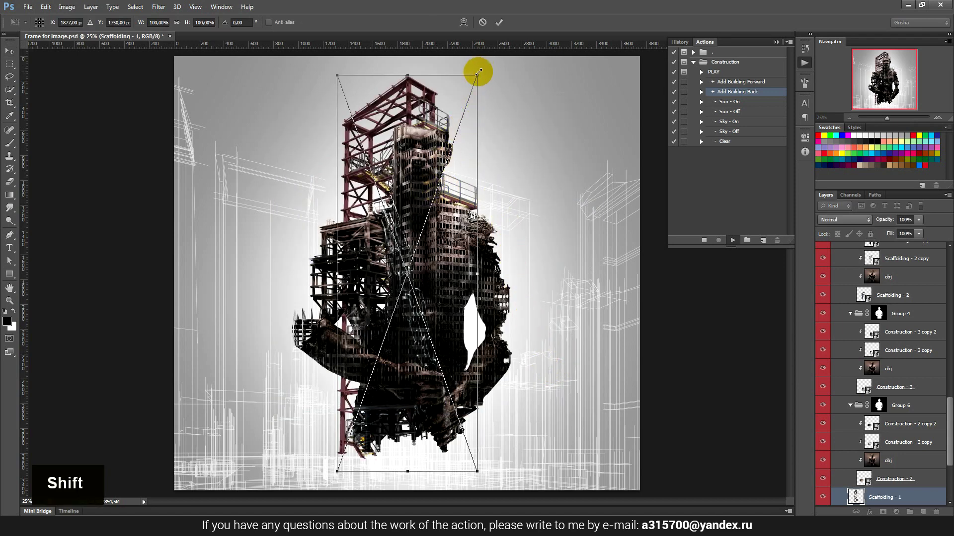
pyautogui.moveTo(480, 71); pyautogui.dragTo(465, 87)
pyautogui.moveTo(431, 129); pyautogui.dragTo(432, 120)
pyautogui.click(500, 23)
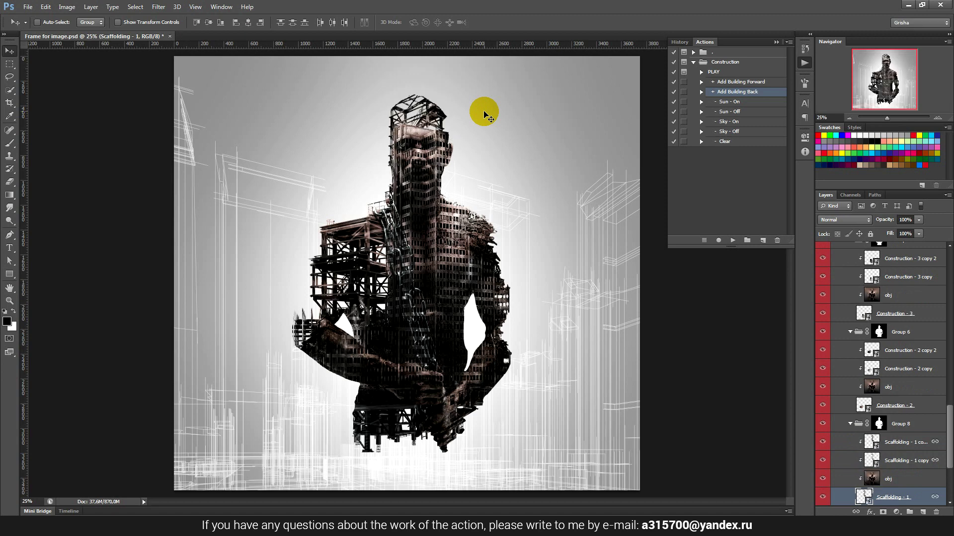
# Step: Move the scaffolding to the torso's right side and scale it to about 68%
pyautogui.moveTo(422, 109)
pyautogui.mouseDown()
pyautogui.moveTo(496, 221)
pyautogui.moveTo(485, 265)
pyautogui.moveTo(518, 265)
pyautogui.mouseUp()
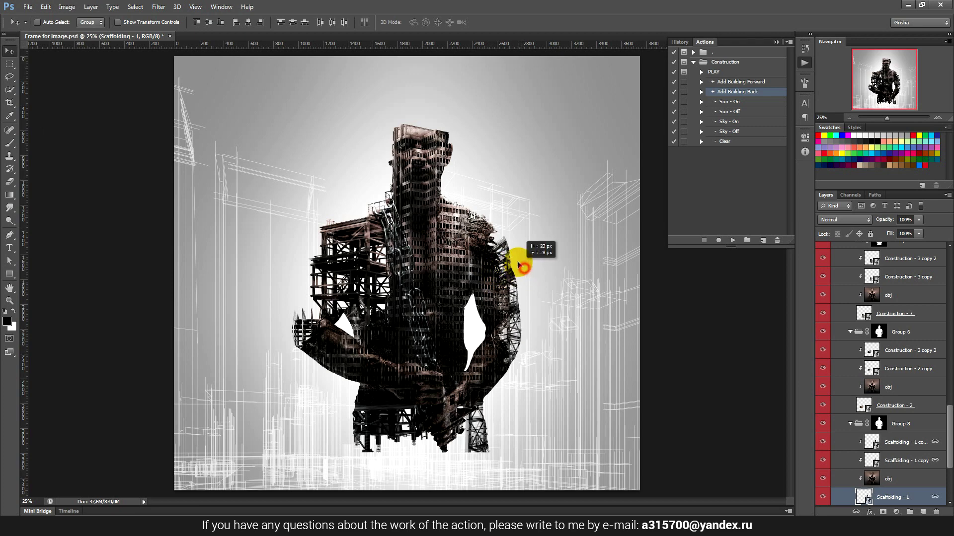
pyautogui.moveTo(518, 264); pyautogui.dragTo(517, 263)
pyautogui.hotkey('ctrl', 't')
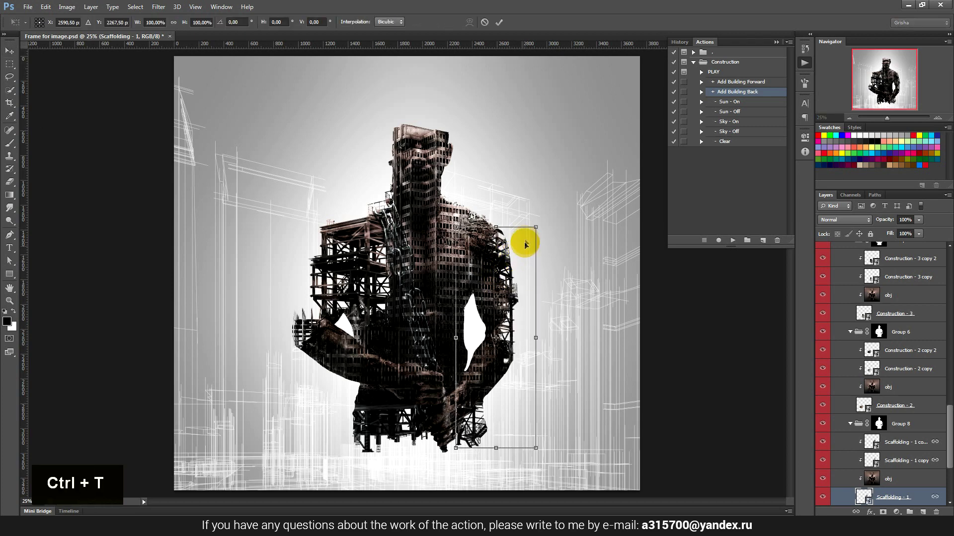
pyautogui.moveTo(535, 227); pyautogui.dragTo(525, 257)
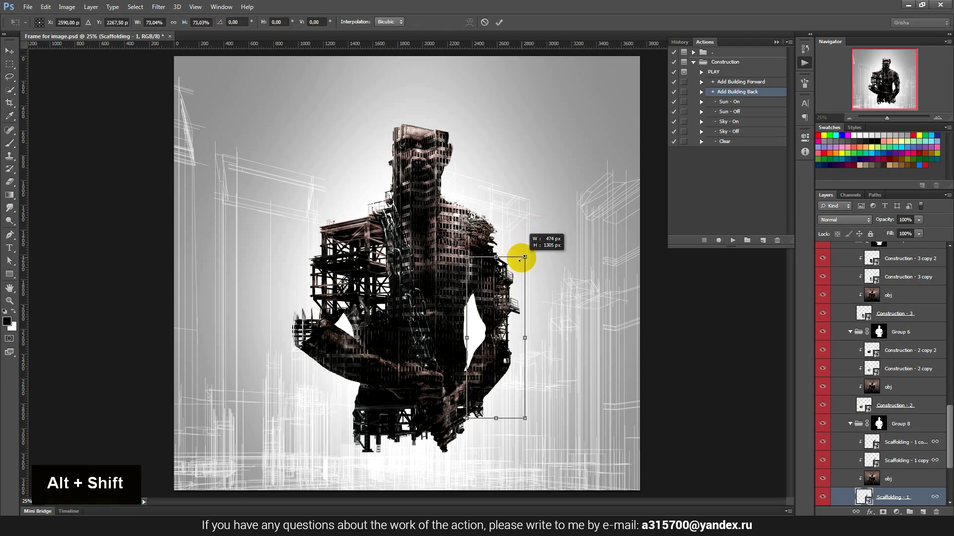
pyautogui.moveTo(511, 273)
pyautogui.mouseDown()
pyautogui.moveTo(503, 265)
pyautogui.moveTo(513, 267)
pyautogui.mouseUp()
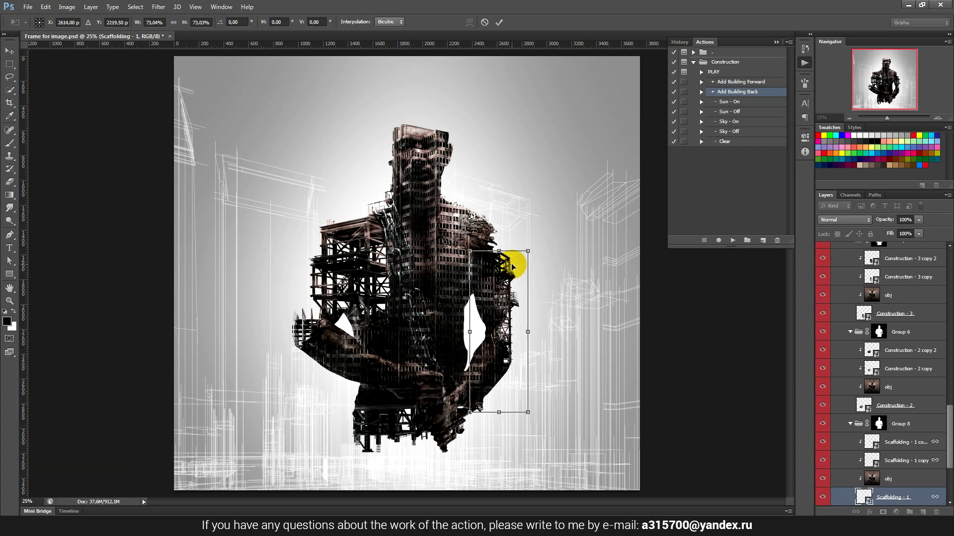
pyautogui.moveTo(527, 412); pyautogui.dragTo(524, 400)
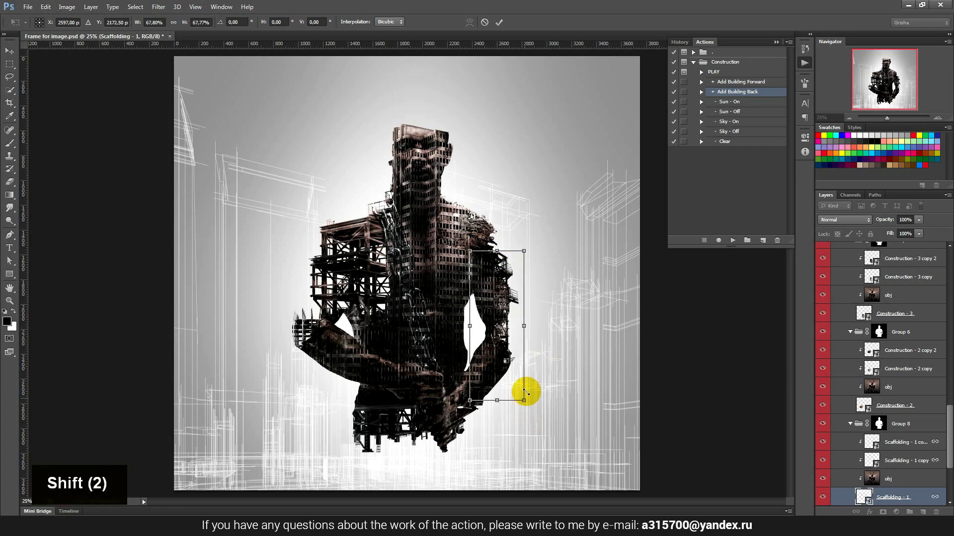
pyautogui.click(499, 22)
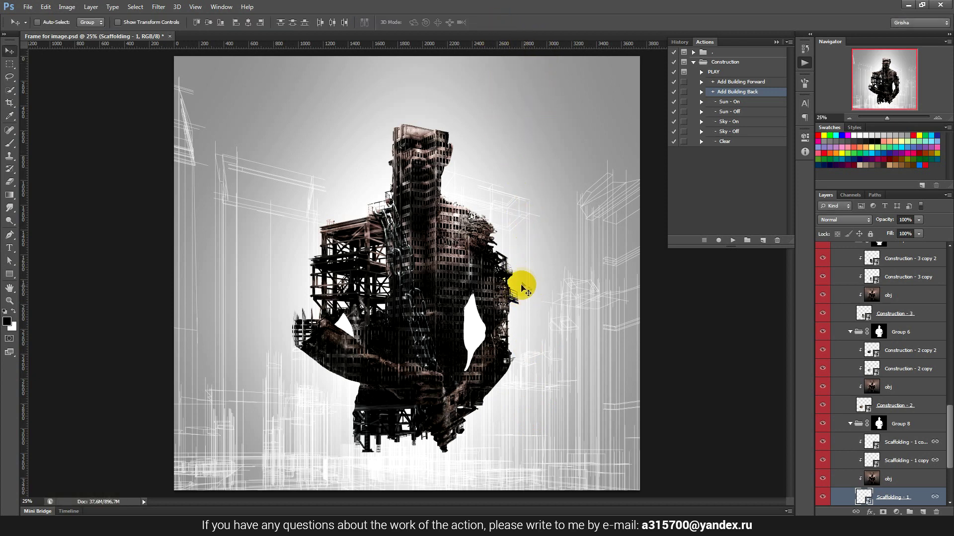
# Step: Disable Group 8's layer mask and shift Scaffolding - 1 slightly so it extends past the right arm
pyautogui.click(878, 425)
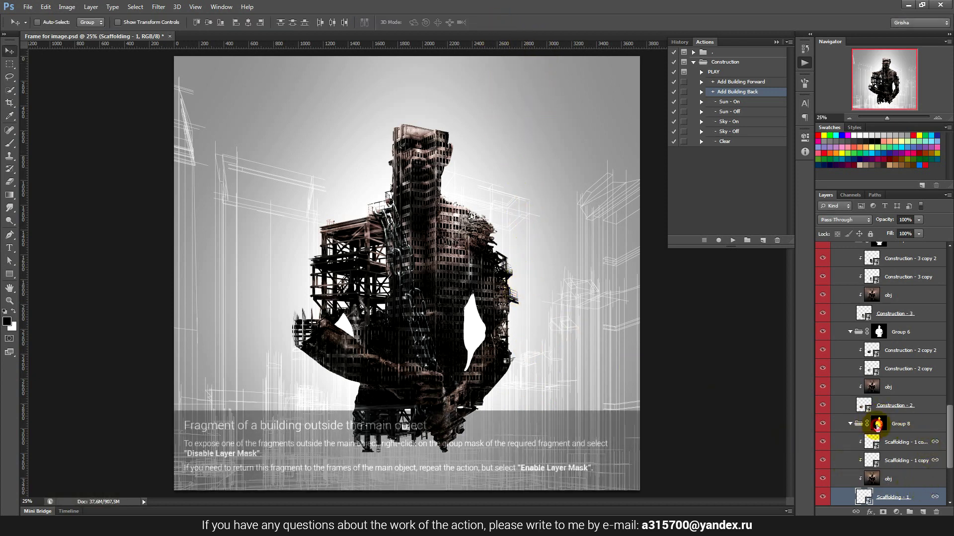
pyautogui.rightClick(879, 425)
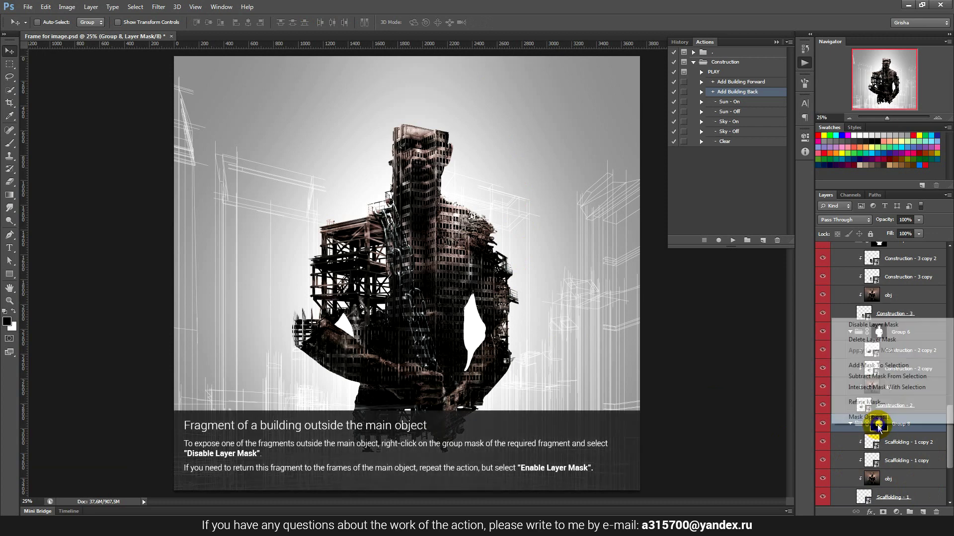
pyautogui.click(908, 323)
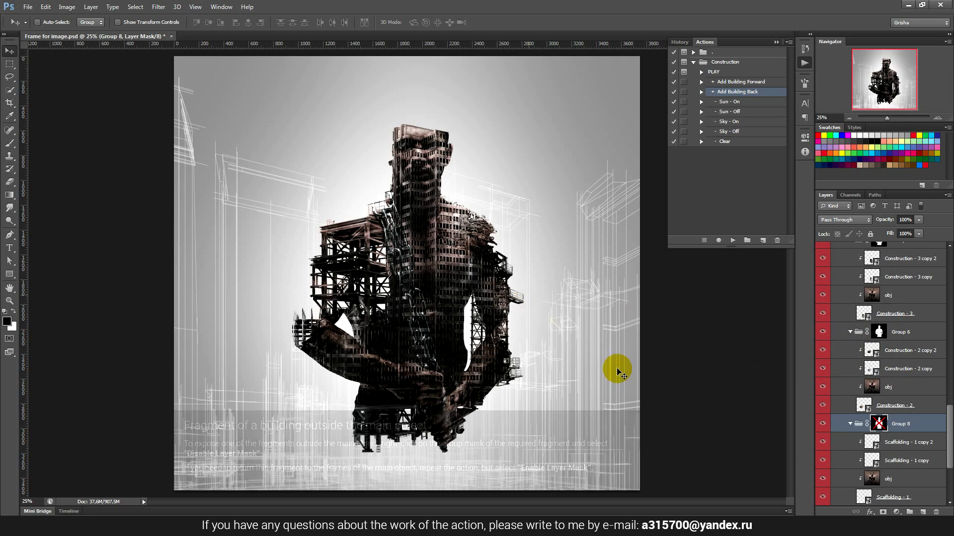
pyautogui.click(906, 498)
pyautogui.moveTo(545, 300); pyautogui.dragTo(546, 303)
pyautogui.click(547, 301)
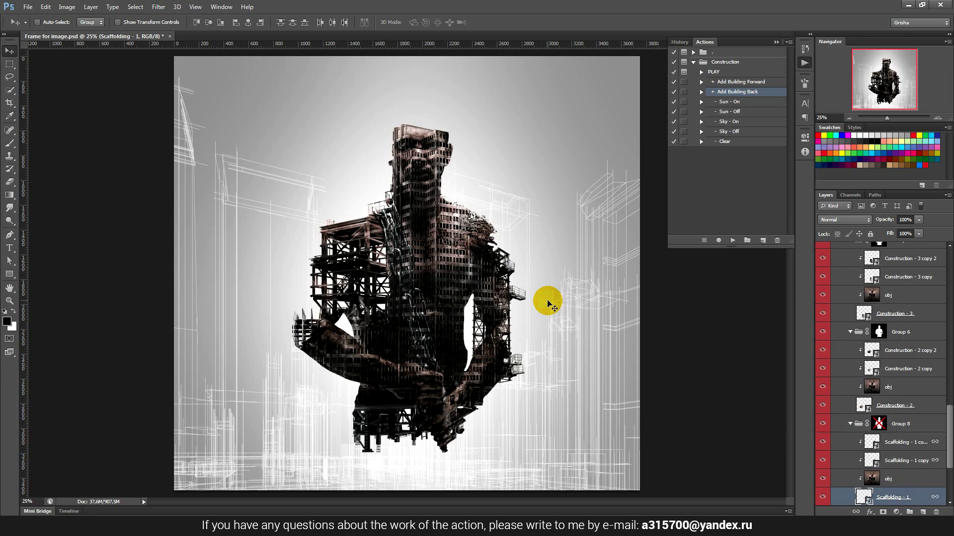
# Step: Shrink the Scaffolding - 1 fragment to about 92% and commit the transform
pyautogui.press('Right')
pyautogui.press('Right')
pyautogui.press('Up')
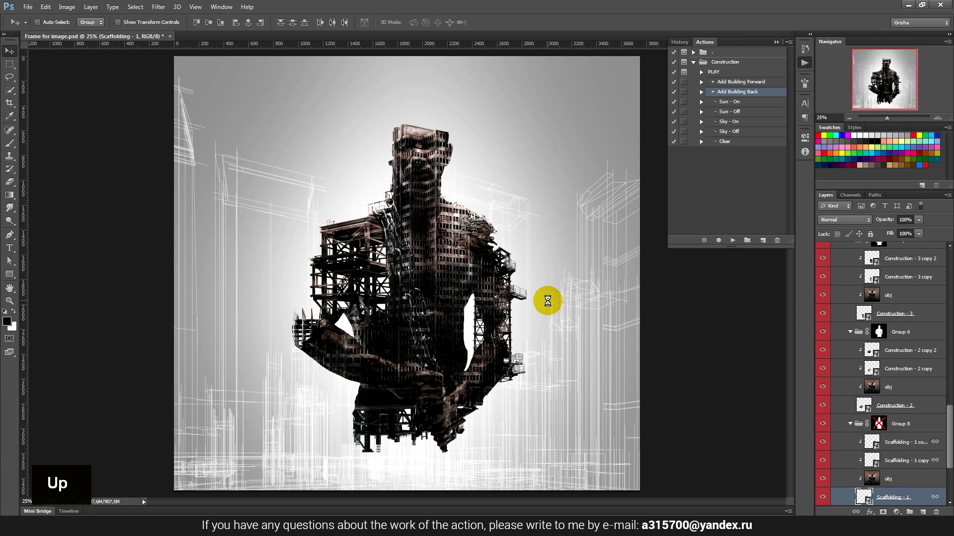
pyautogui.press('shift')
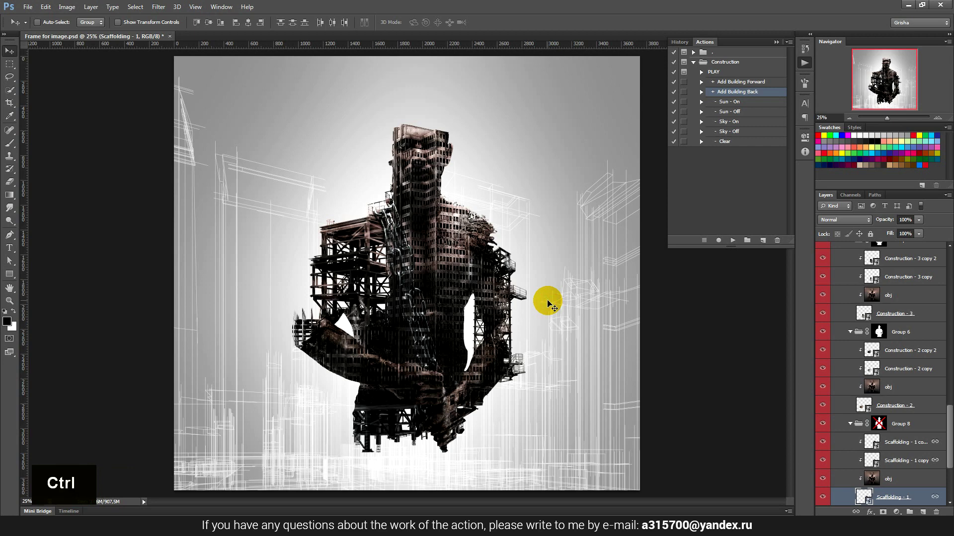
pyautogui.hotkey('ctrl', 't')
pyautogui.moveTo(528, 396); pyautogui.dragTo(524, 394)
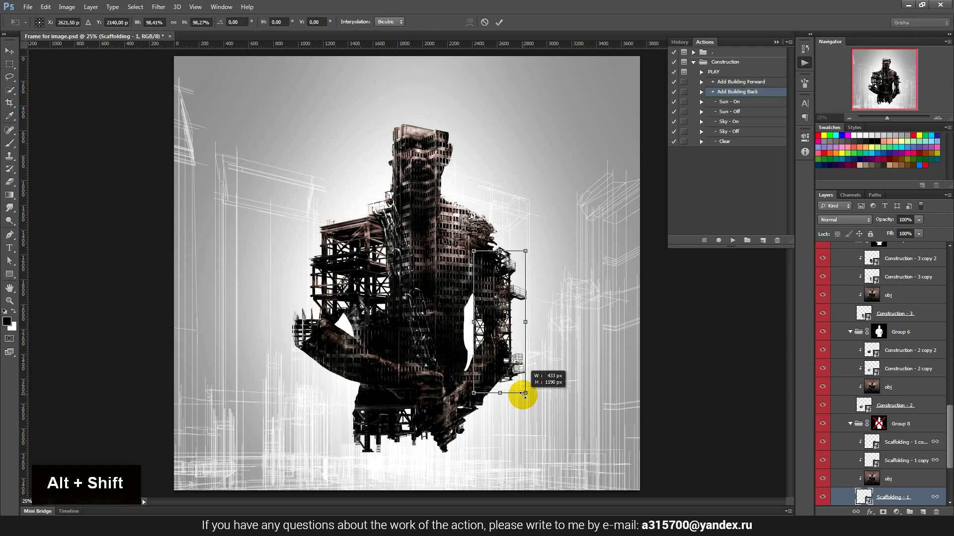
pyautogui.moveTo(524, 394); pyautogui.dragTo(522, 391)
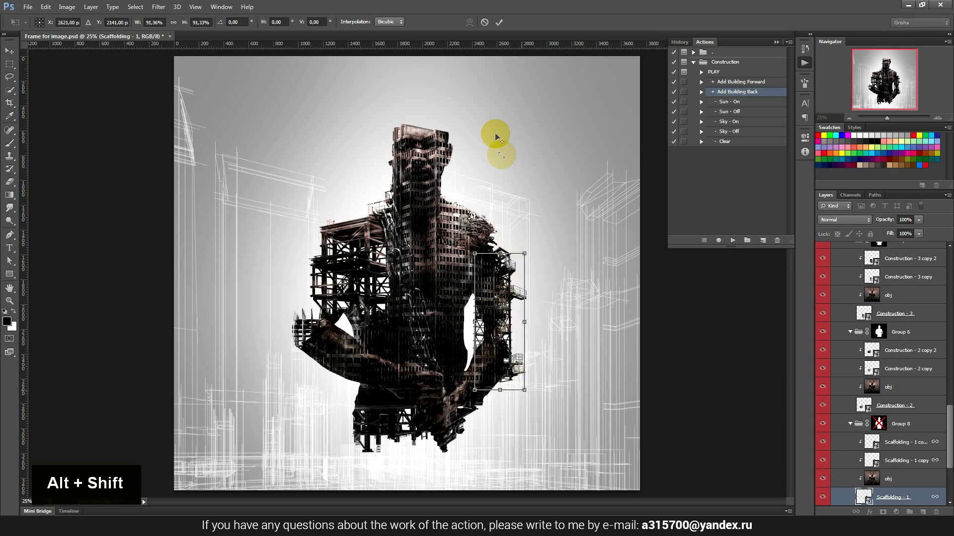
pyautogui.click(500, 22)
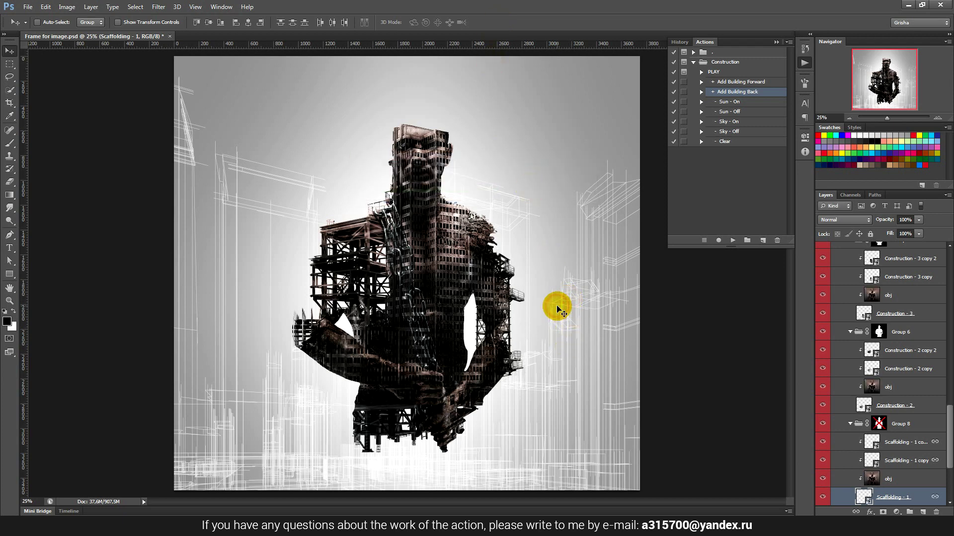
# Step: Nudge the scaffolding with arrow keys to settle it beside the right arm
pyautogui.press('Up')
pyautogui.press('Right')
pyautogui.press('Up')
pyautogui.press('Up')
pyautogui.press('Up')
pyautogui.press('Up')
pyautogui.press('Right')
pyautogui.press('Left')
pyautogui.press('Down')
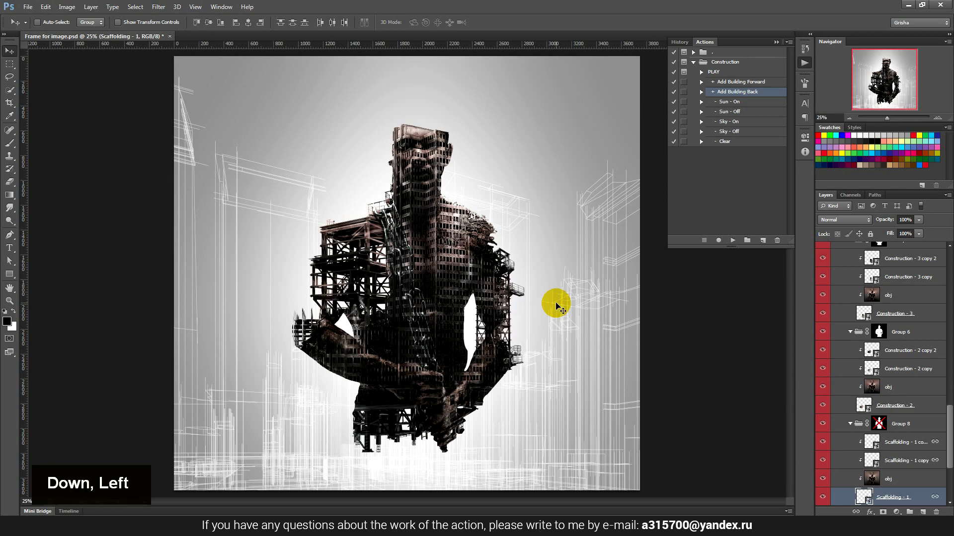
pyautogui.press('Left')
pyautogui.press('Down')
pyautogui.press('Left')
pyautogui.press('Up')
pyautogui.press('Right')
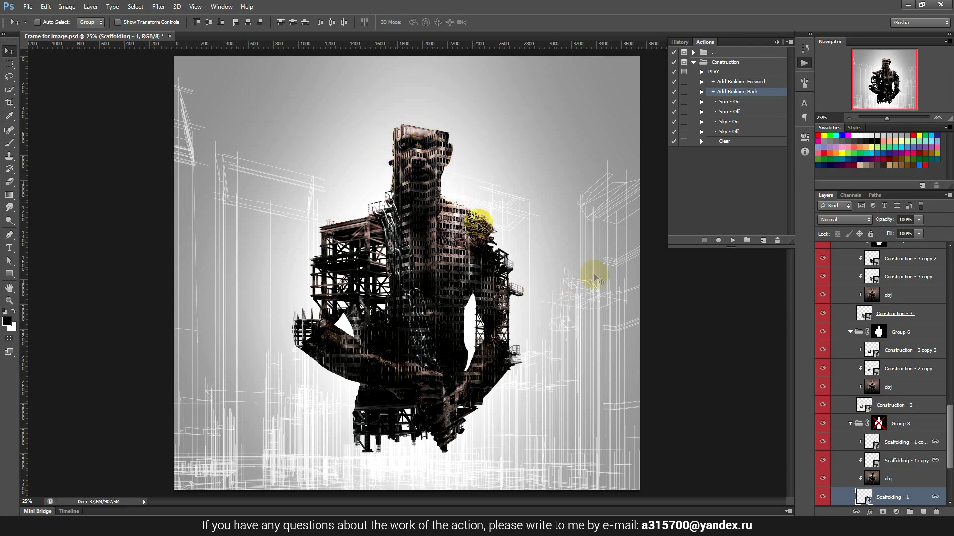
# Step: Review the Main object and Torn edges groups, then target the bricks_texture layer mask
pyautogui.scroll(3, 864, 346)
pyautogui.scroll(2, 864, 347)
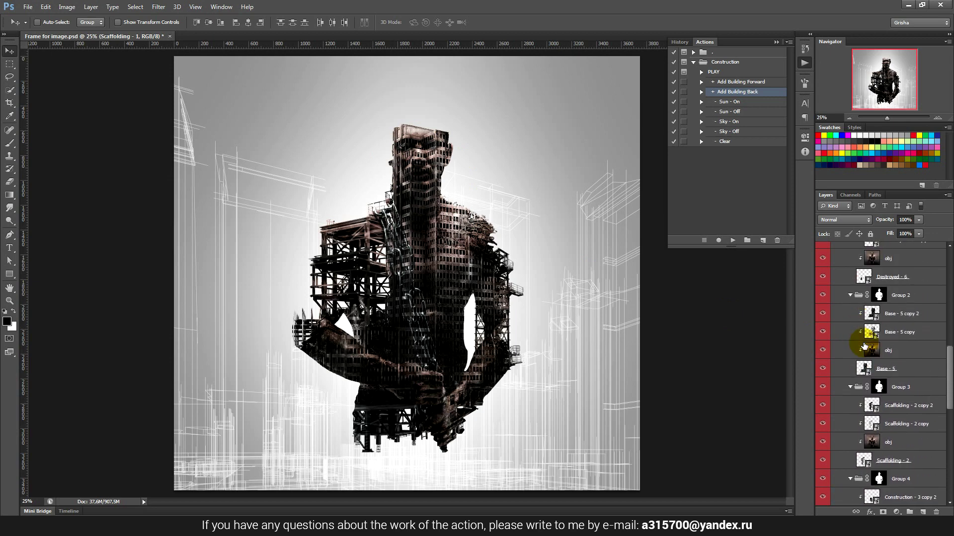
pyautogui.scroll(2, 865, 347)
pyautogui.scroll(2, 865, 346)
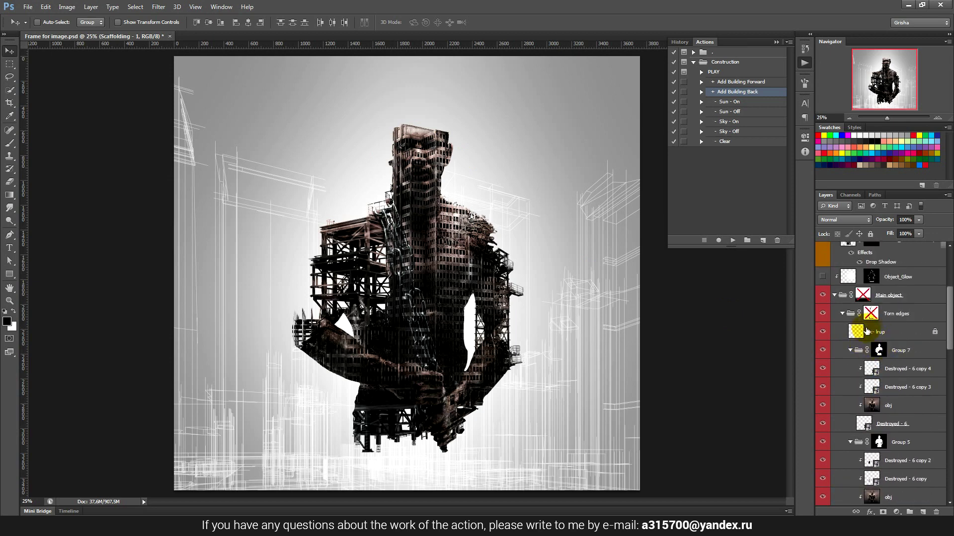
pyautogui.keyDown('ctrl'); pyautogui.keyDown('alt'); pyautogui.keyDown('shift'); pyautogui.click(835, 296); pyautogui.keyUp('shift'); pyautogui.keyUp('alt'); pyautogui.keyUp('ctrl')
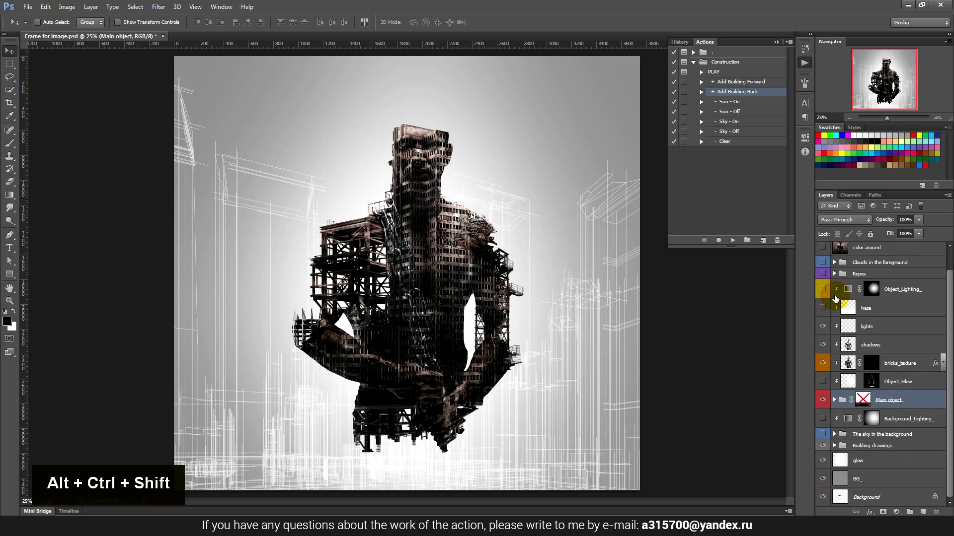
pyautogui.click(834, 400)
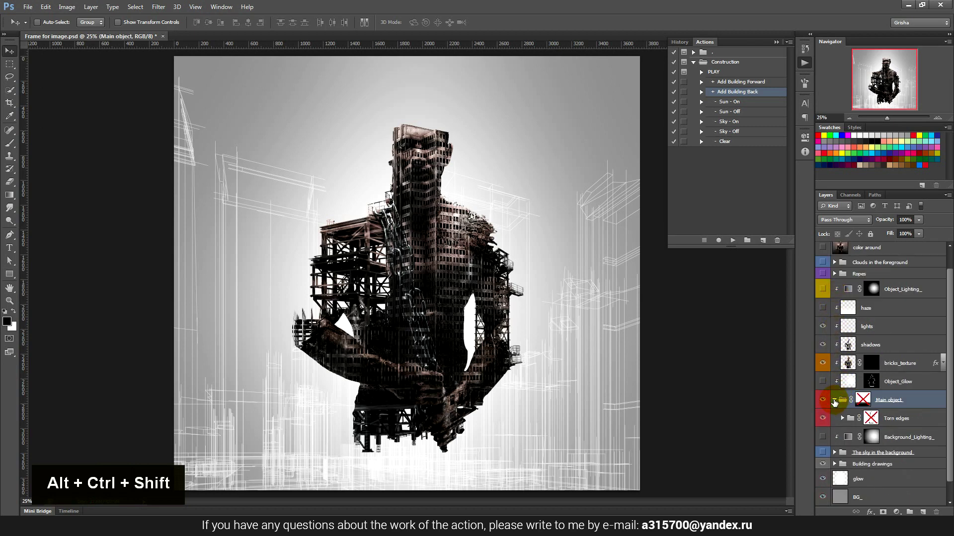
pyautogui.click(843, 418)
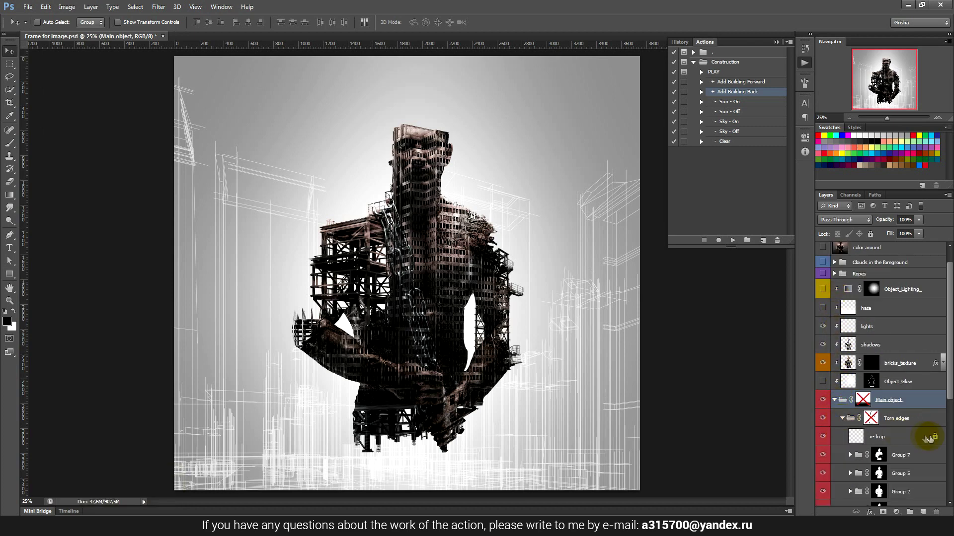
pyautogui.scroll(-3, 930, 439)
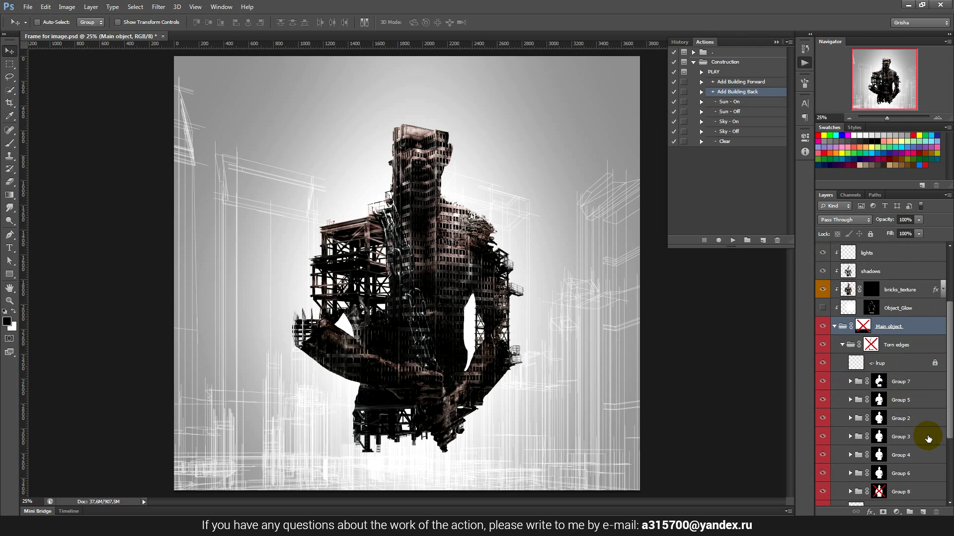
pyautogui.click(843, 345)
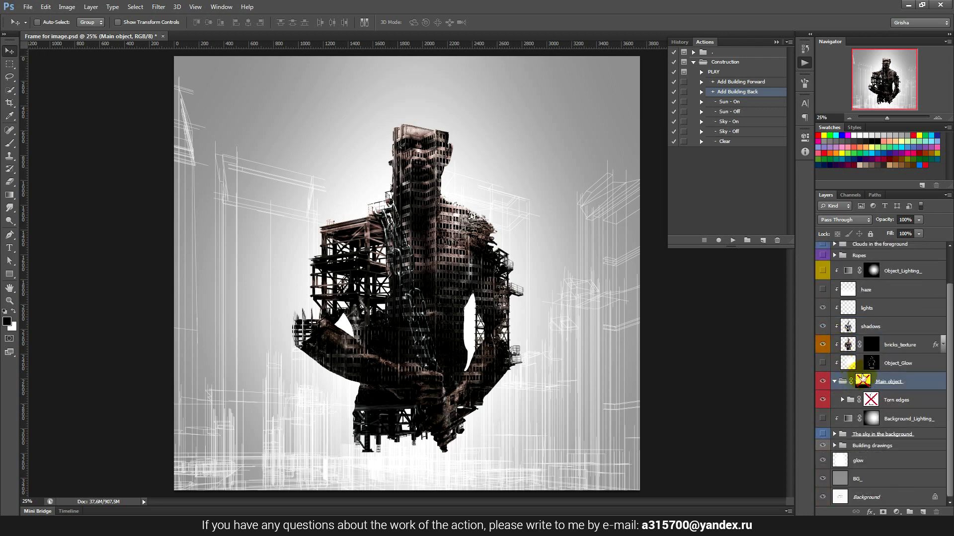
pyautogui.click(870, 346)
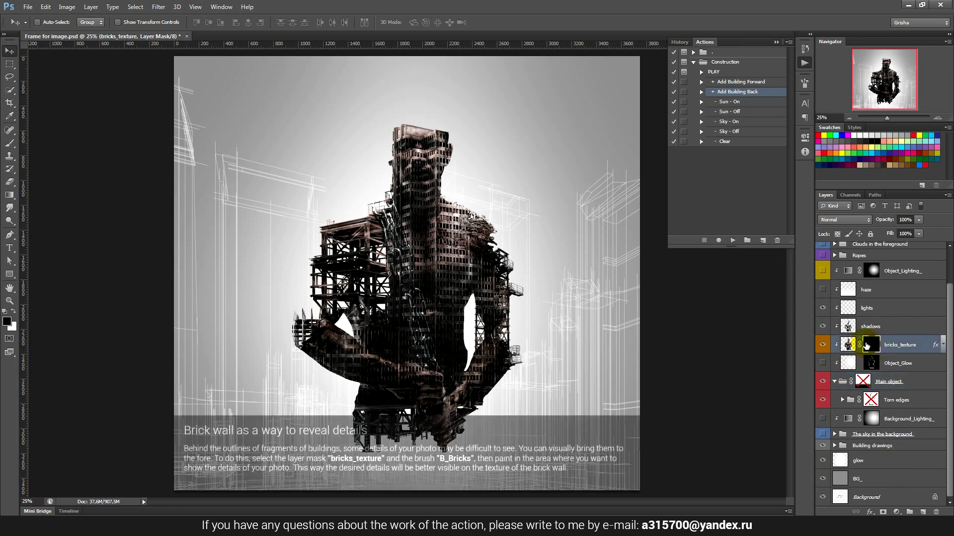
# Step: Paint white with the 90 px B_Bricks brush to reveal the man's face and neck
pyautogui.click(8, 146)
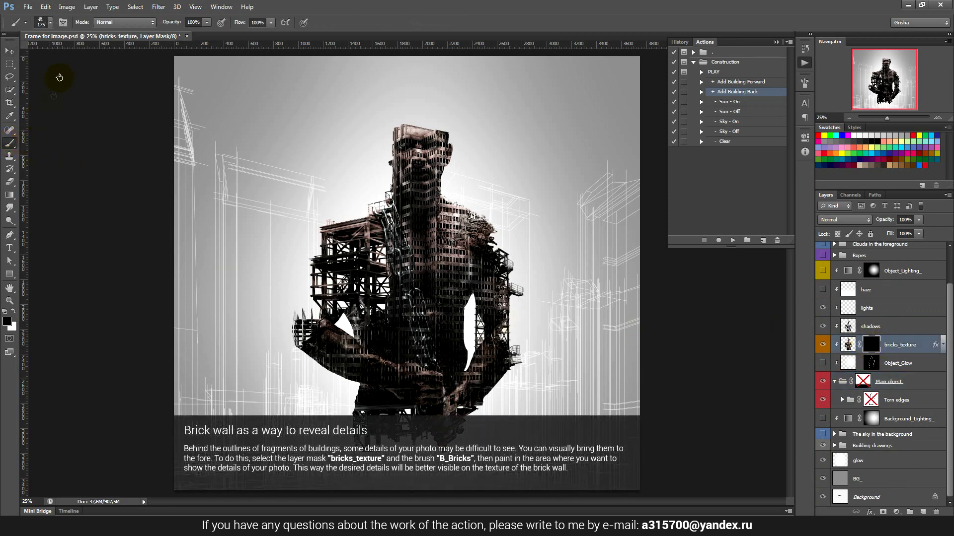
pyautogui.click(41, 23)
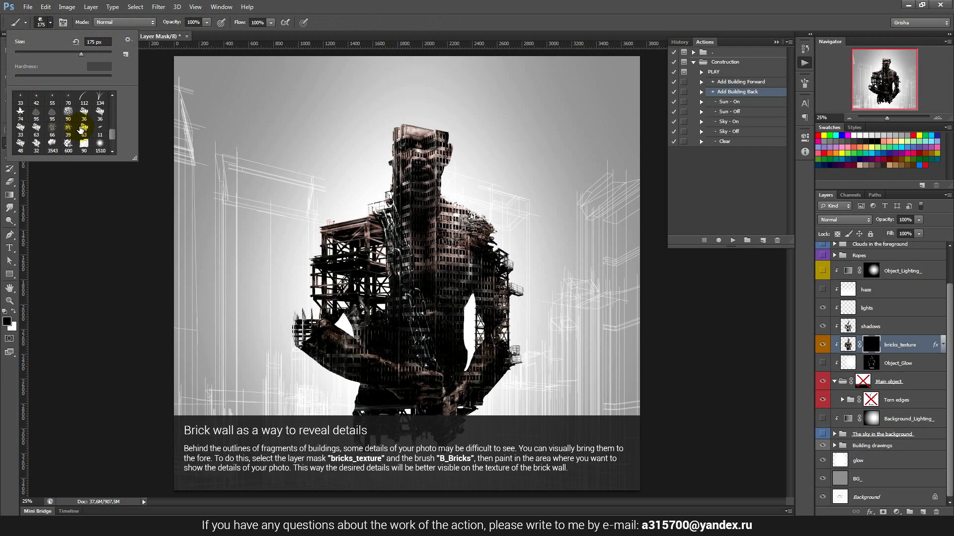
pyautogui.scroll(-1, 81, 130)
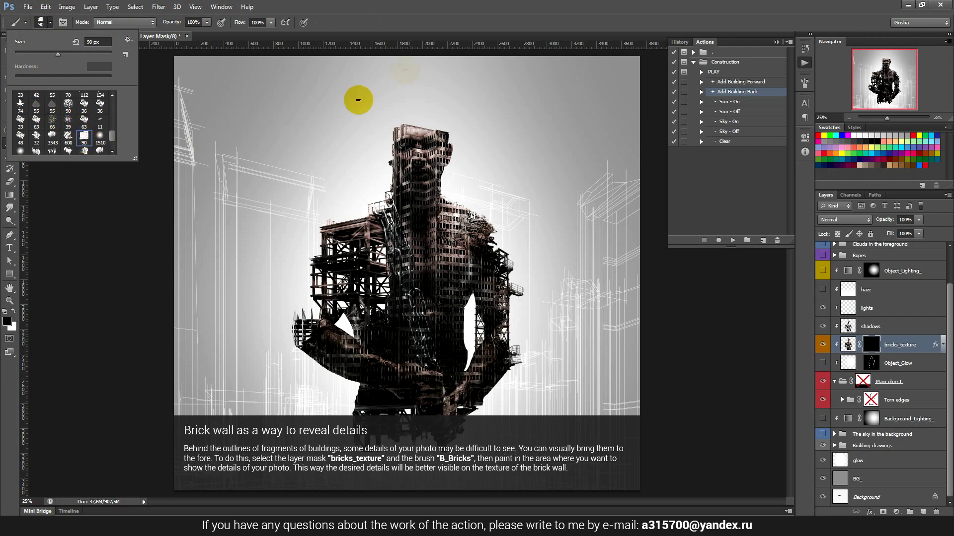
pyautogui.click(407, 22)
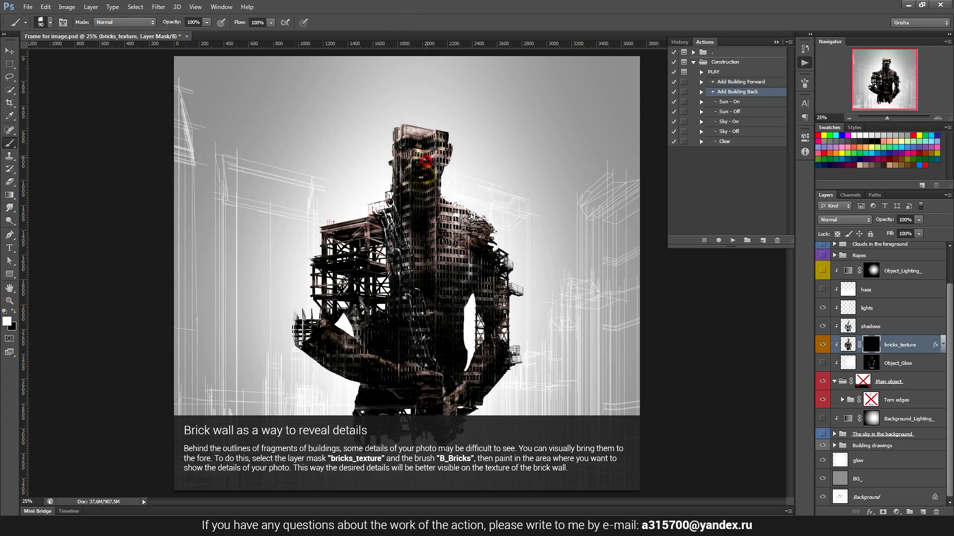
pyautogui.moveTo(415, 145)
pyautogui.mouseDown()
pyautogui.moveTo(449, 142)
pyautogui.moveTo(413, 154)
pyautogui.mouseUp()
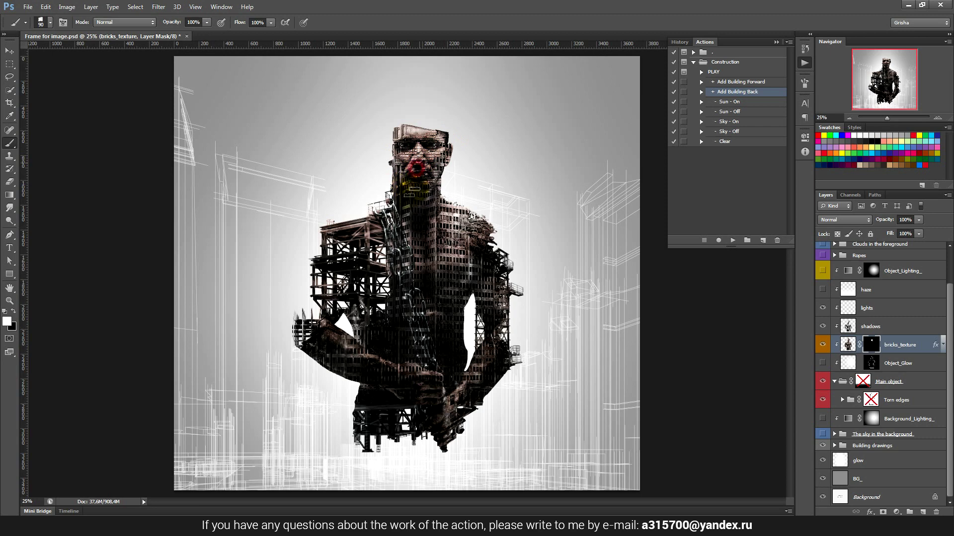
pyautogui.moveTo(436, 167); pyautogui.dragTo(437, 201)
# Step: Reveal detail on the right arm, shoulder, lower chest and neck, redoing a stray stroke
pyautogui.click(496, 317)
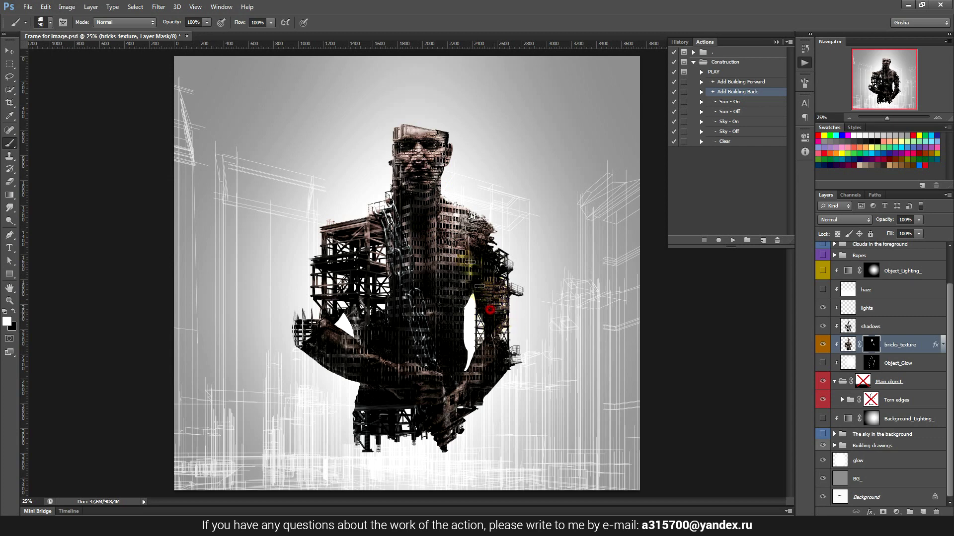
pyautogui.moveTo(474, 282); pyautogui.dragTo(460, 206)
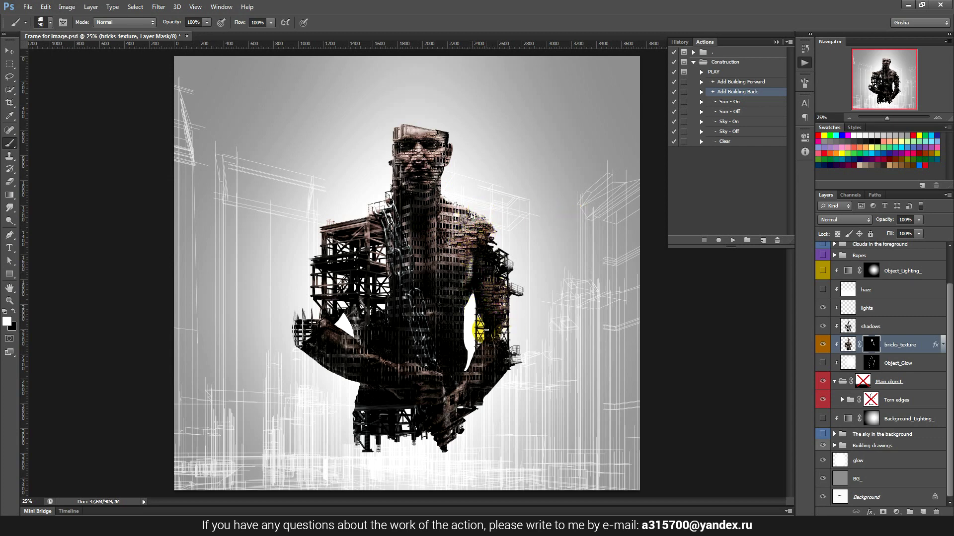
pyautogui.hotkey('ctrl', 'alt', 'z')
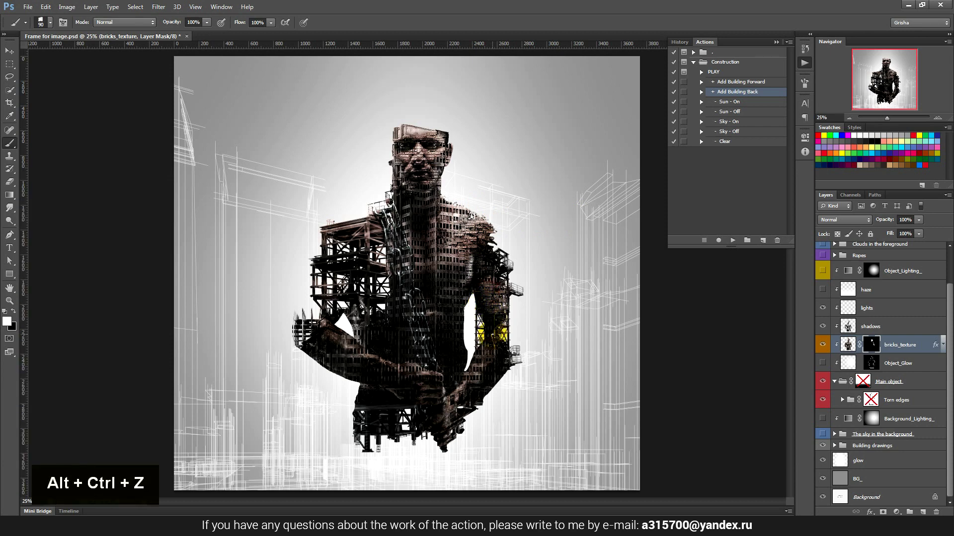
pyautogui.moveTo(498, 373); pyautogui.dragTo(464, 400)
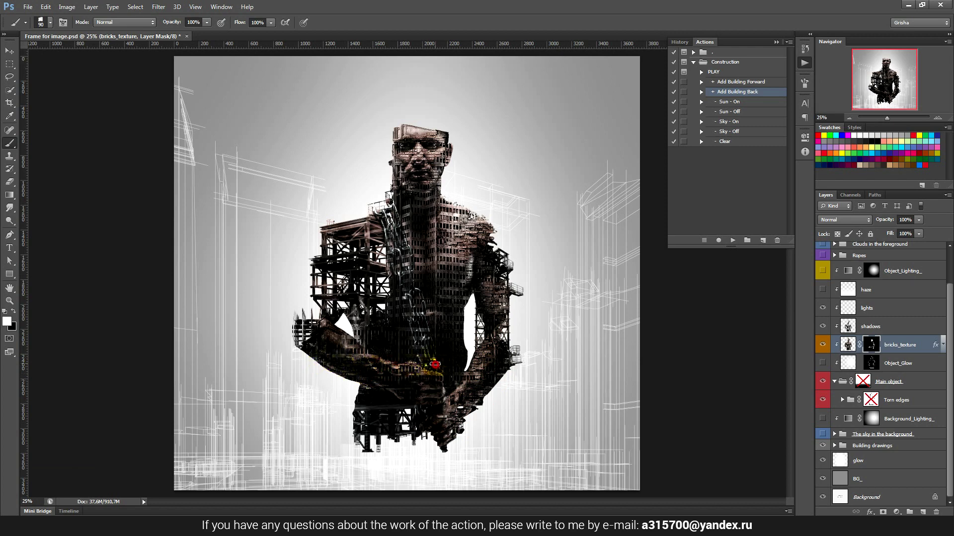
pyautogui.moveTo(413, 304)
pyautogui.mouseDown()
pyautogui.moveTo(405, 278)
pyautogui.moveTo(436, 271)
pyautogui.mouseUp()
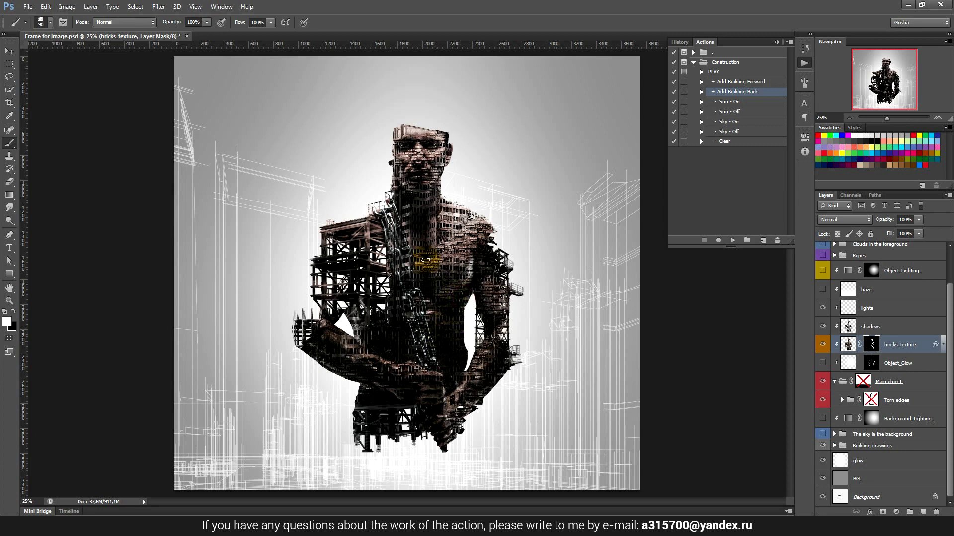
pyautogui.moveTo(434, 205)
pyautogui.mouseDown()
pyautogui.moveTo(443, 185)
pyautogui.moveTo(447, 224)
pyautogui.moveTo(426, 284)
pyautogui.mouseUp()
# Step: Reveal more chest and left-forearm detail, then toggle the brick texture to compare
pyautogui.moveTo(382, 258); pyautogui.dragTo(419, 303)
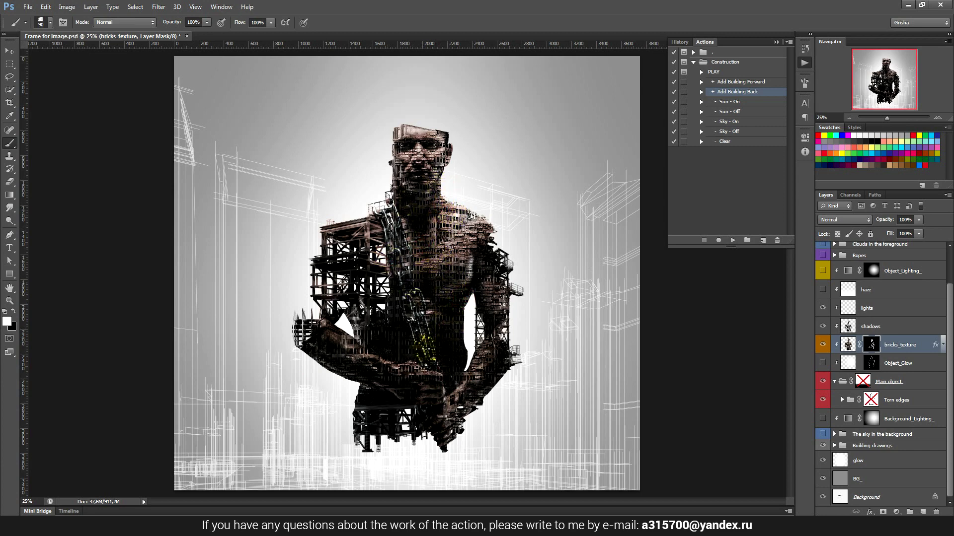
pyautogui.moveTo(389, 224); pyautogui.dragTo(395, 249)
pyautogui.moveTo(340, 352); pyautogui.dragTo(319, 359)
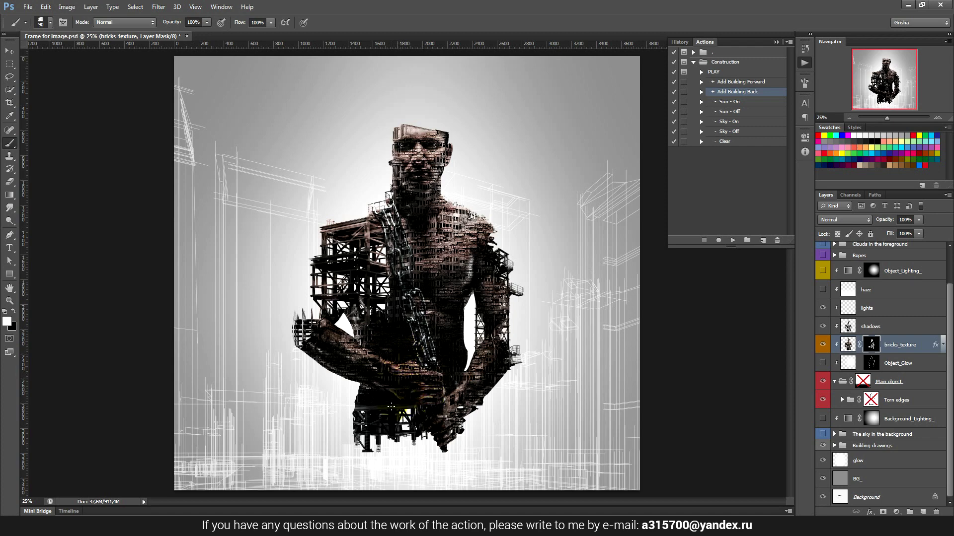
pyautogui.moveTo(360, 412); pyautogui.dragTo(377, 401)
pyautogui.click(821, 347)
pyautogui.click(821, 347)
pyautogui.click(821, 347)
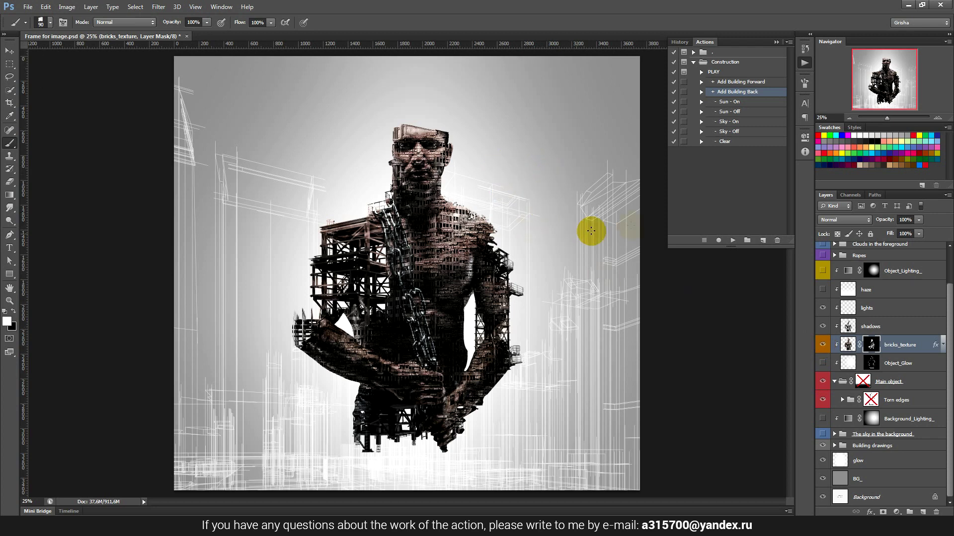
pyautogui.click(753, 94)
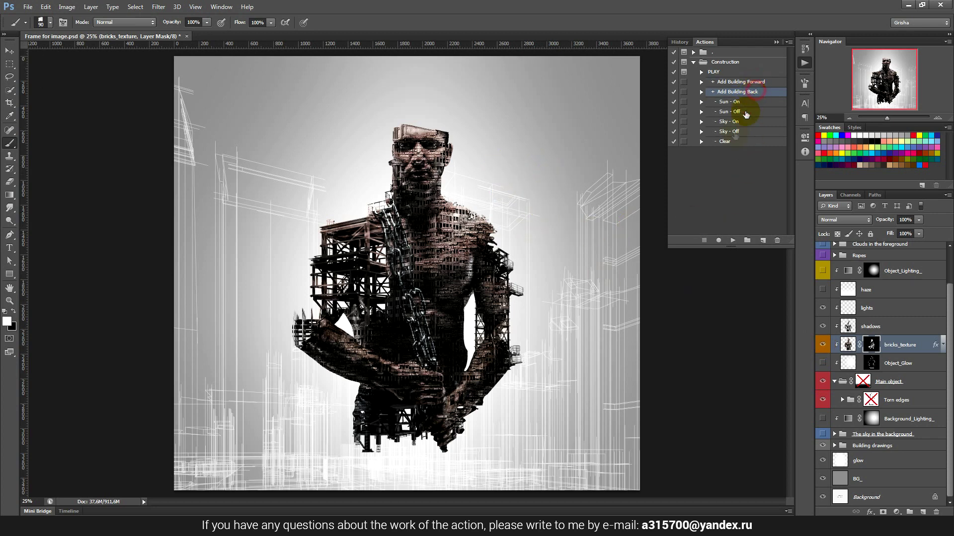
# Step: Place Scaffolding - 4 via Add Building Back, shrunk to about 29% by 50% over the head
pyautogui.click(732, 241)
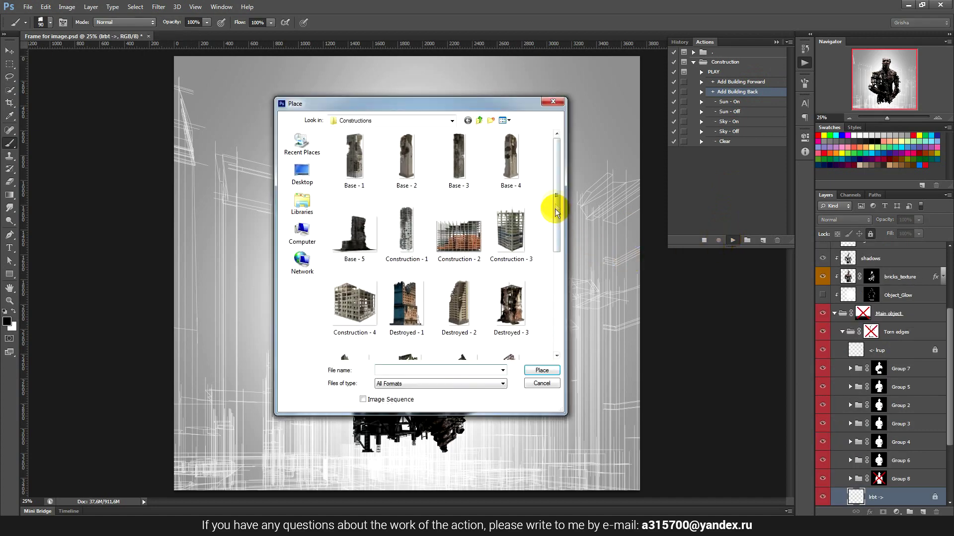
pyautogui.moveTo(556, 209); pyautogui.dragTo(557, 263)
pyautogui.click(458, 285)
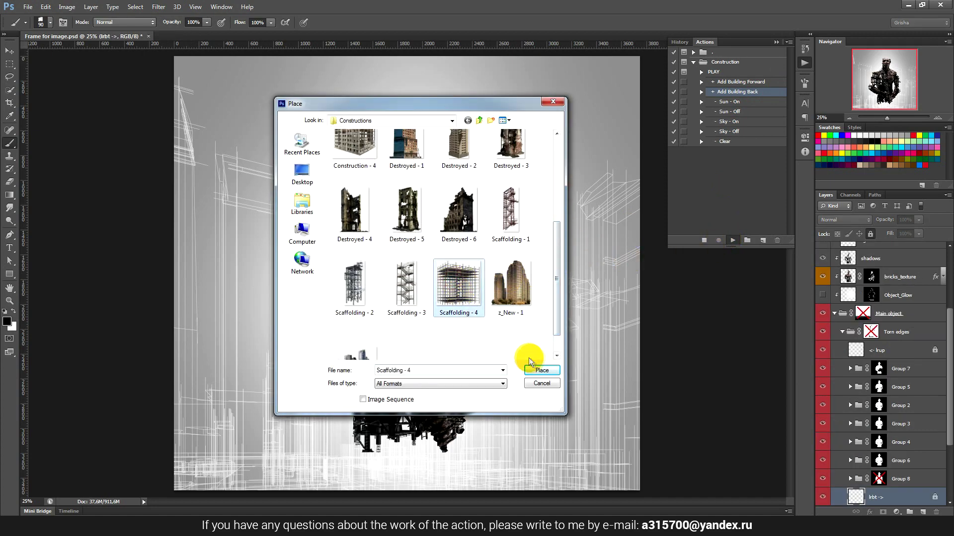
pyautogui.click(543, 370)
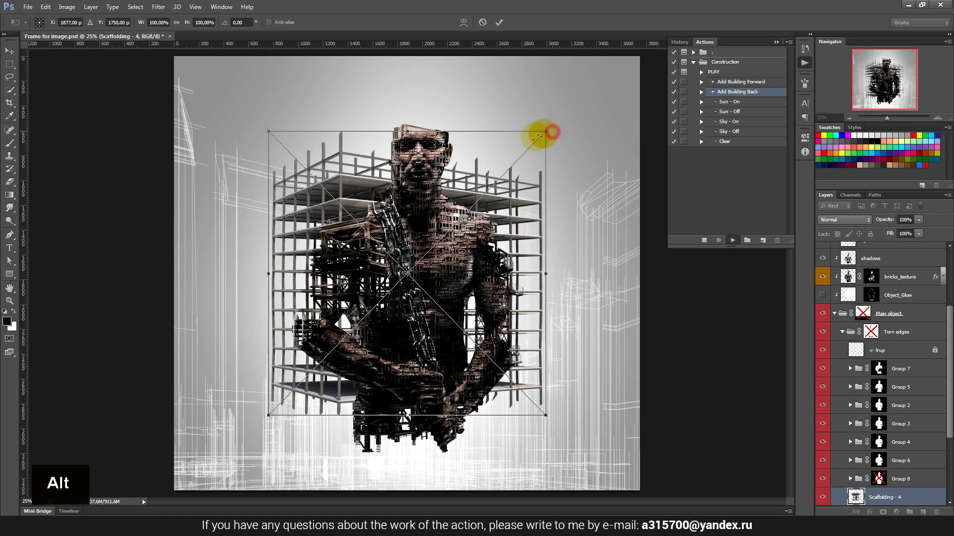
pyautogui.moveTo(552, 132); pyautogui.dragTo(472, 187)
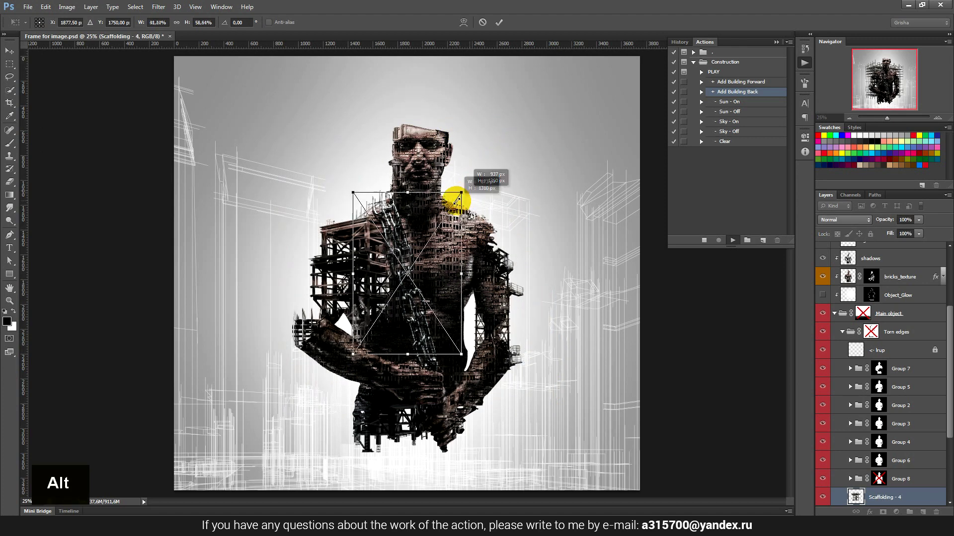
pyautogui.moveTo(472, 187)
pyautogui.mouseDown()
pyautogui.moveTo(448, 203)
pyautogui.moveTo(444, 117)
pyautogui.mouseUp()
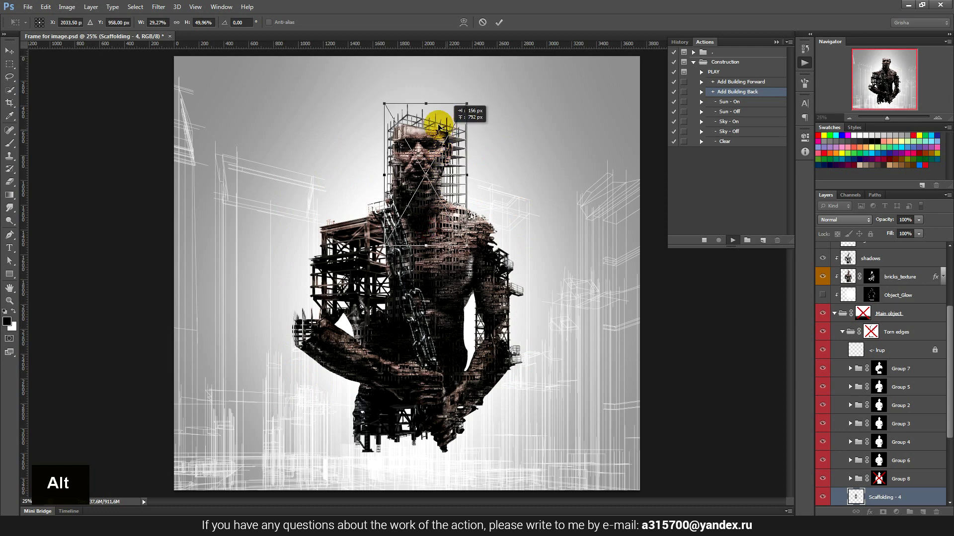
pyautogui.click(499, 23)
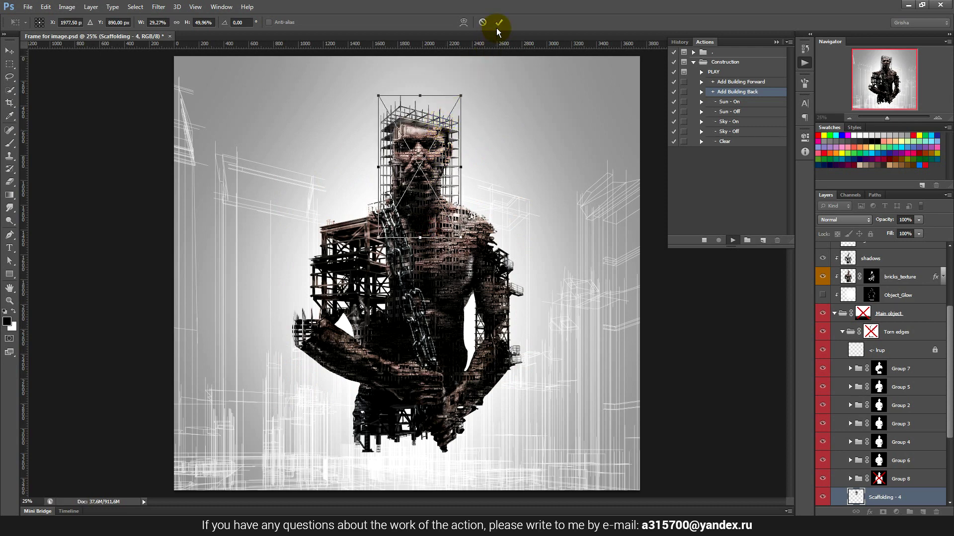
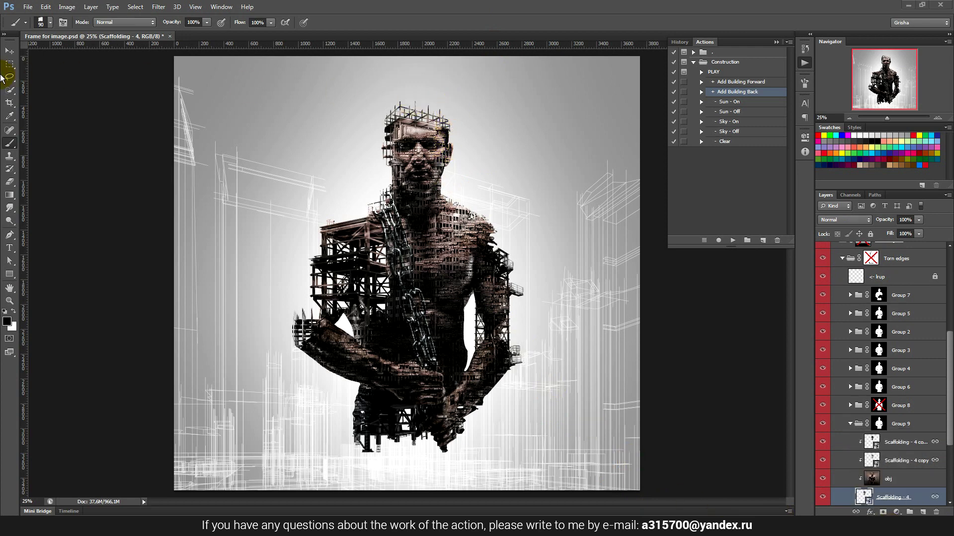
# Step: Shrink the scaffolding pieces around the man's head to about 74%
pyautogui.press('space')
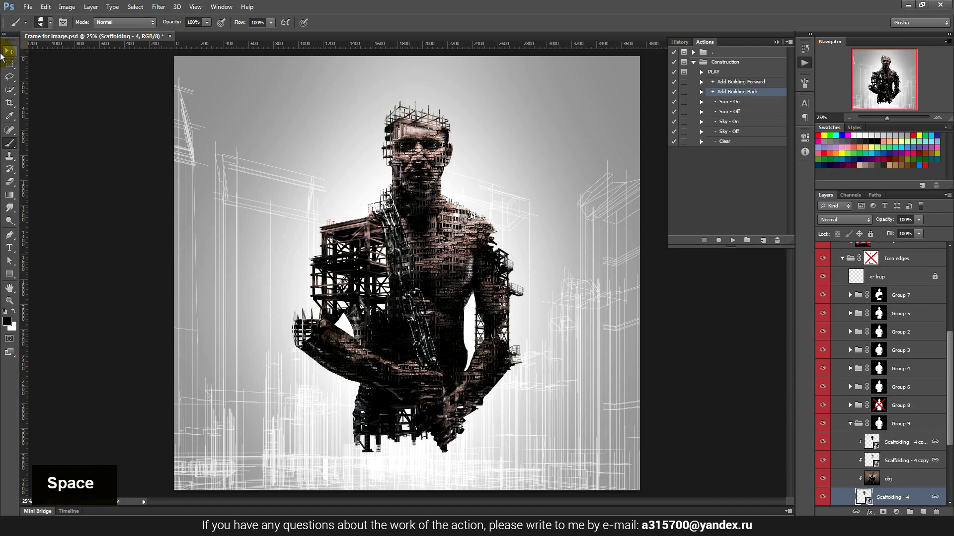
pyautogui.press('v')
pyautogui.moveTo(489, 191); pyautogui.dragTo(490, 189)
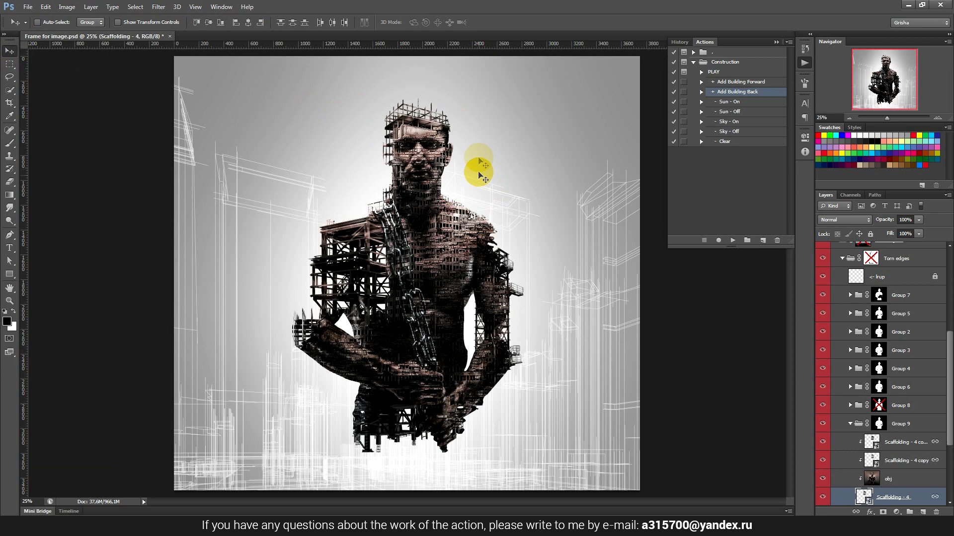
pyautogui.hotkey('ctrl', 't')
pyautogui.moveTo(462, 92); pyautogui.dragTo(436, 93)
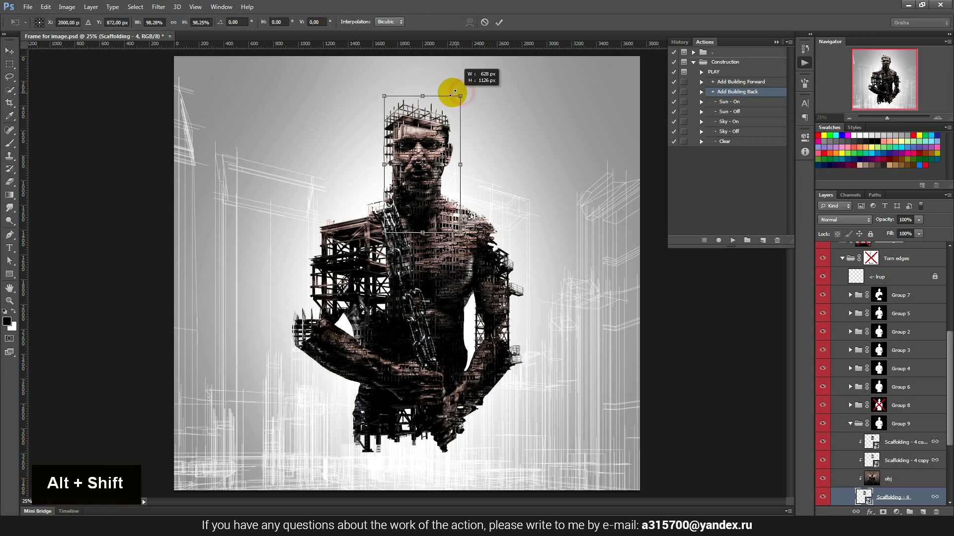
pyautogui.moveTo(436, 93); pyautogui.dragTo(432, 96)
pyautogui.moveTo(434, 128); pyautogui.dragTo(428, 120)
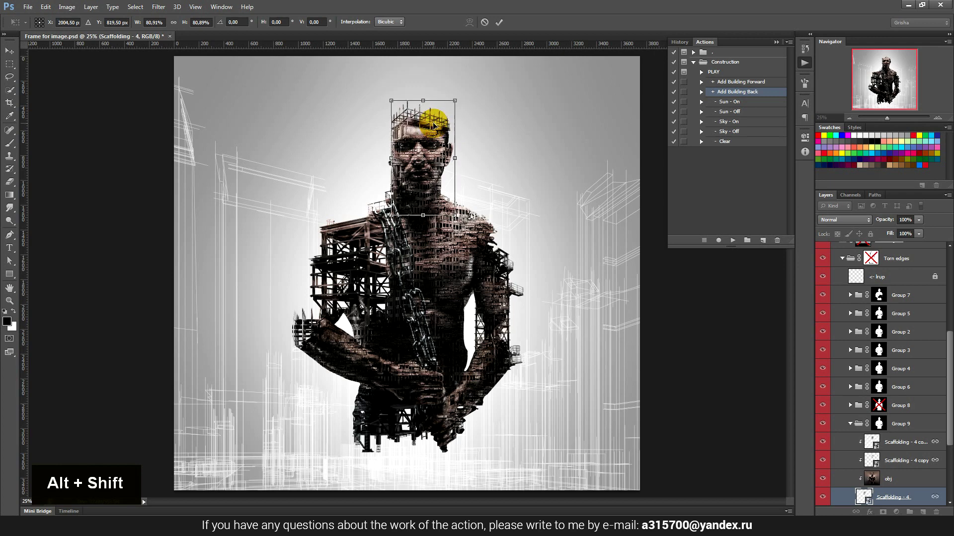
pyautogui.moveTo(451, 103); pyautogui.dragTo(450, 106)
pyautogui.click(496, 26)
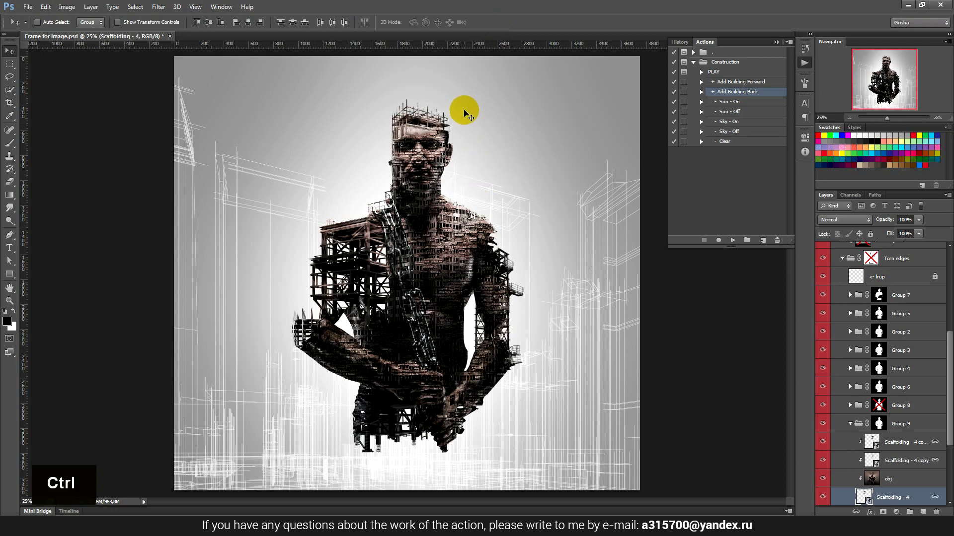
# Step: Shrink the top scaffolding slightly and nudge it down onto the head
pyautogui.hotkey('ctrl', 't')
pyautogui.moveTo(451, 100); pyautogui.dragTo(444, 100)
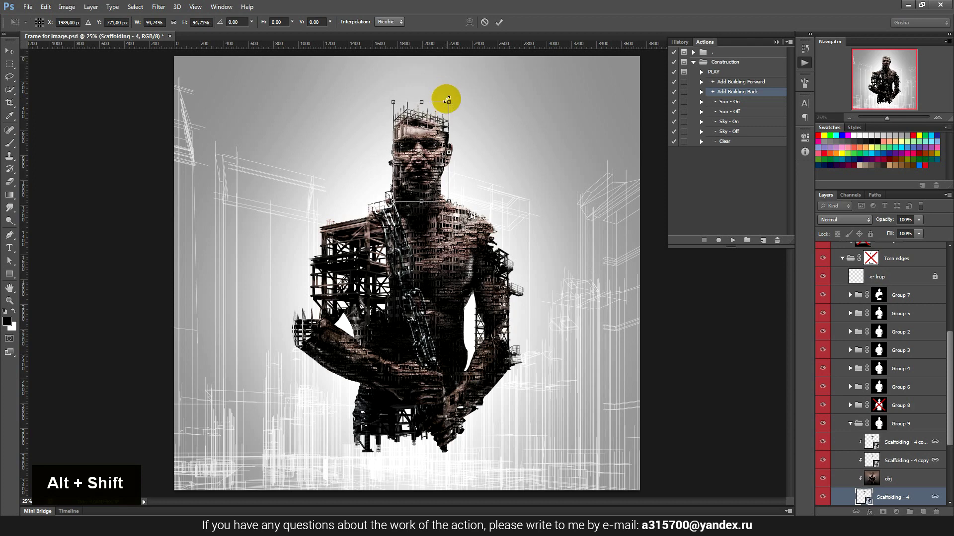
pyautogui.moveTo(447, 103); pyautogui.dragTo(447, 104)
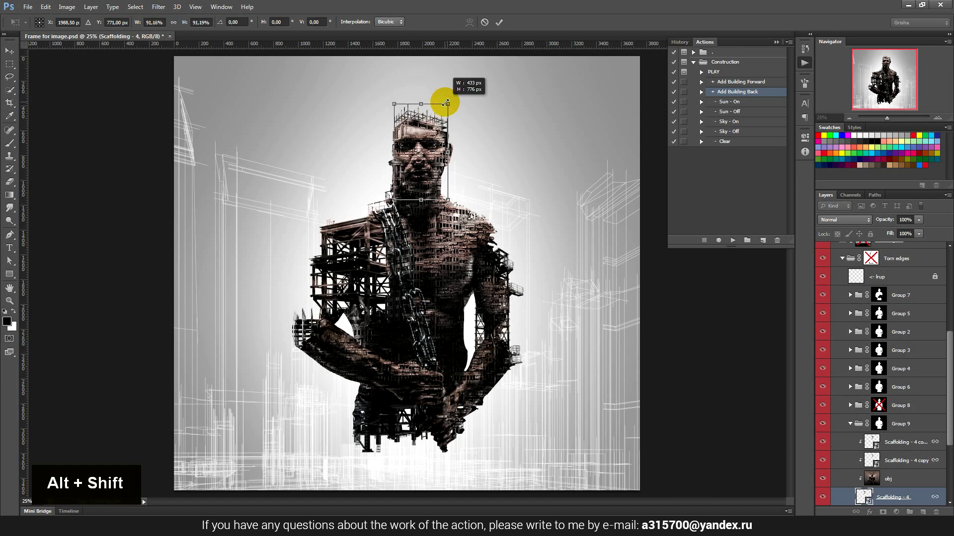
pyautogui.click(498, 22)
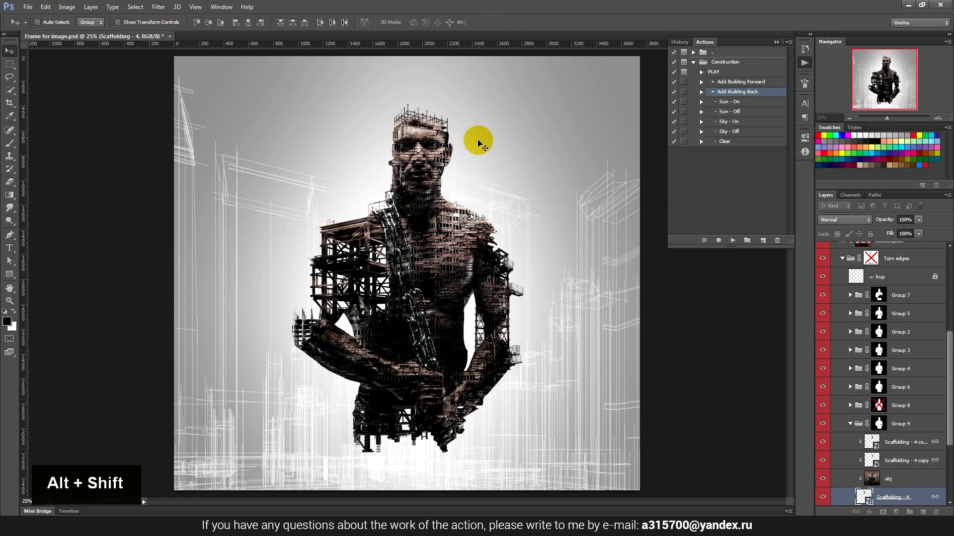
pyautogui.moveTo(476, 136); pyautogui.dragTo(475, 135)
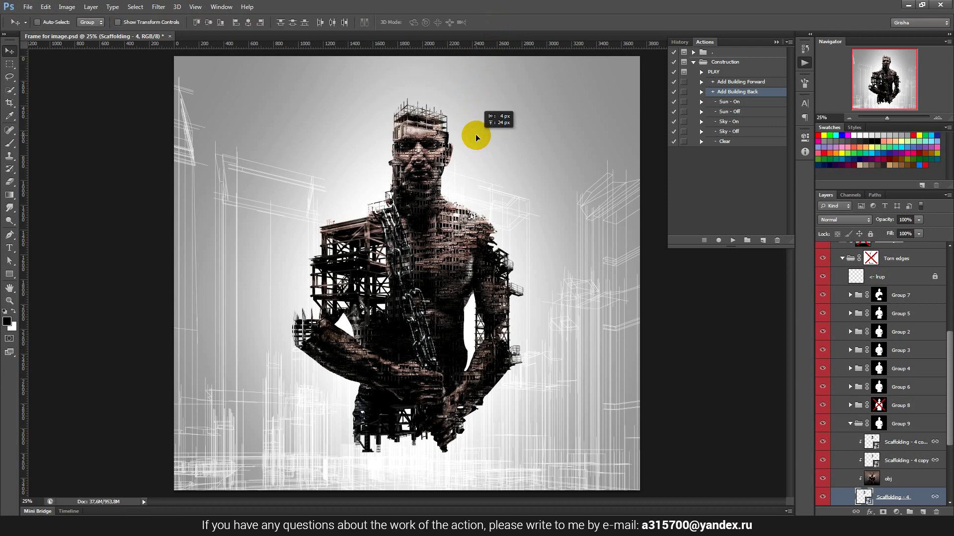
pyautogui.press('Down')
pyautogui.press('Down')
pyautogui.press('Down')
pyautogui.press('Down')
pyautogui.press('Down')
pyautogui.hotkey('shift', 'Down')
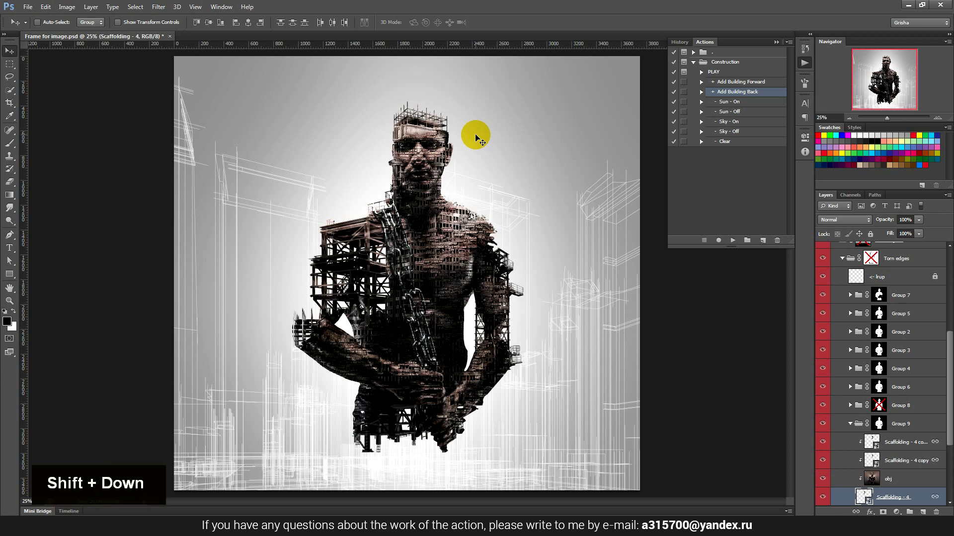
pyautogui.press('Up')
pyautogui.press('Up')
pyautogui.press('Up')
pyautogui.press('Up')
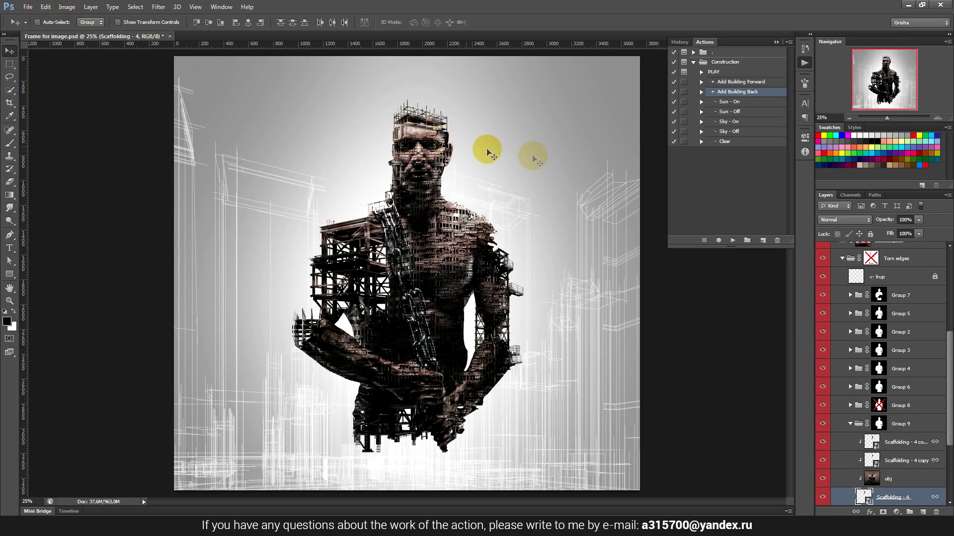
pyautogui.click(733, 241)
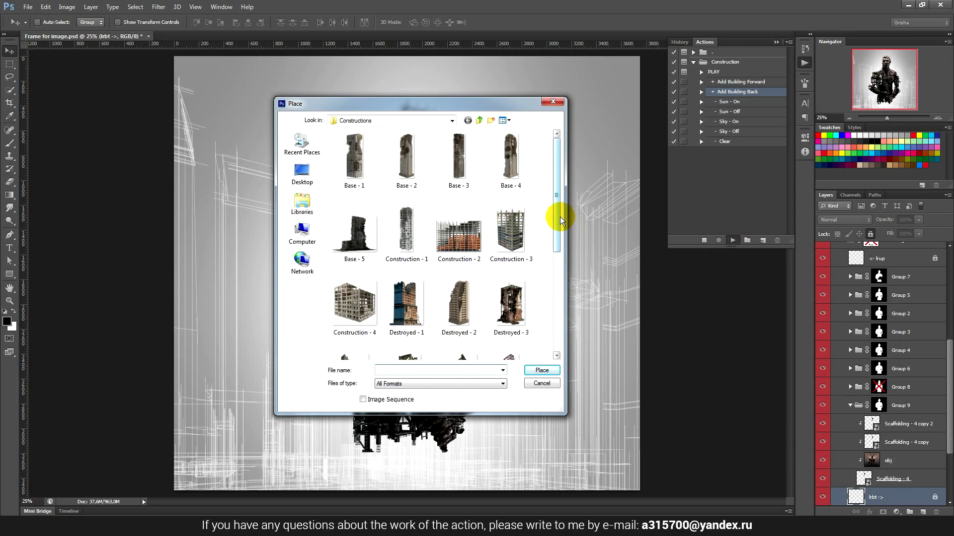
# Step: Place Scaffolding - 4 and scale it down around its centre beside the head
pyautogui.moveTo(556, 214); pyautogui.dragTo(553, 295)
pyautogui.click(469, 293)
pyautogui.click(555, 375)
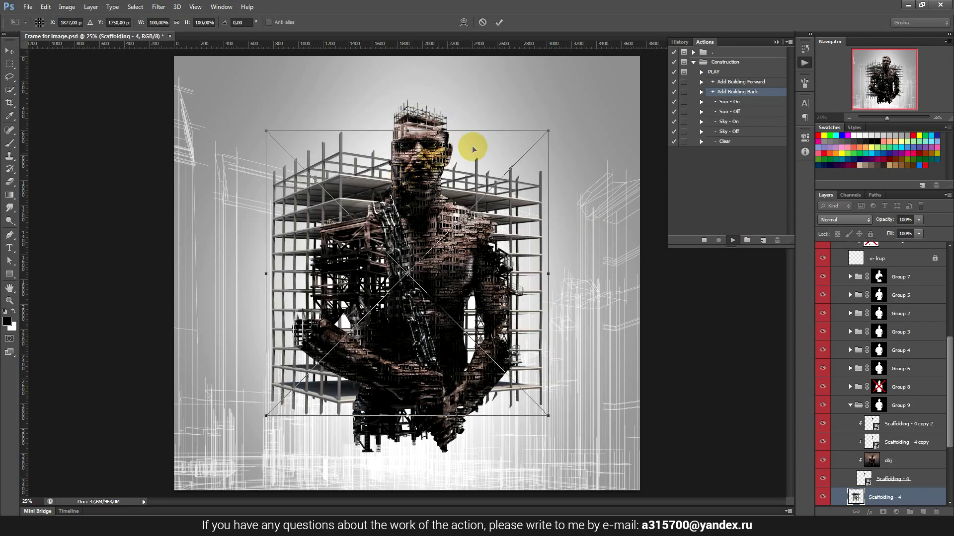
pyautogui.moveTo(548, 131)
pyautogui.mouseDown()
pyautogui.moveTo(434, 229)
pyautogui.moveTo(412, 155)
pyautogui.moveTo(420, 138)
pyautogui.mouseUp()
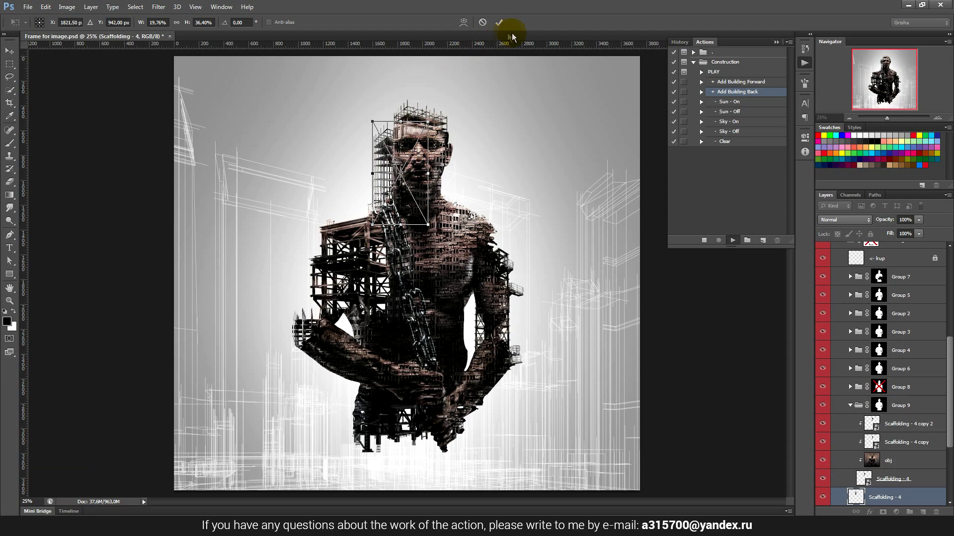
pyautogui.click(498, 22)
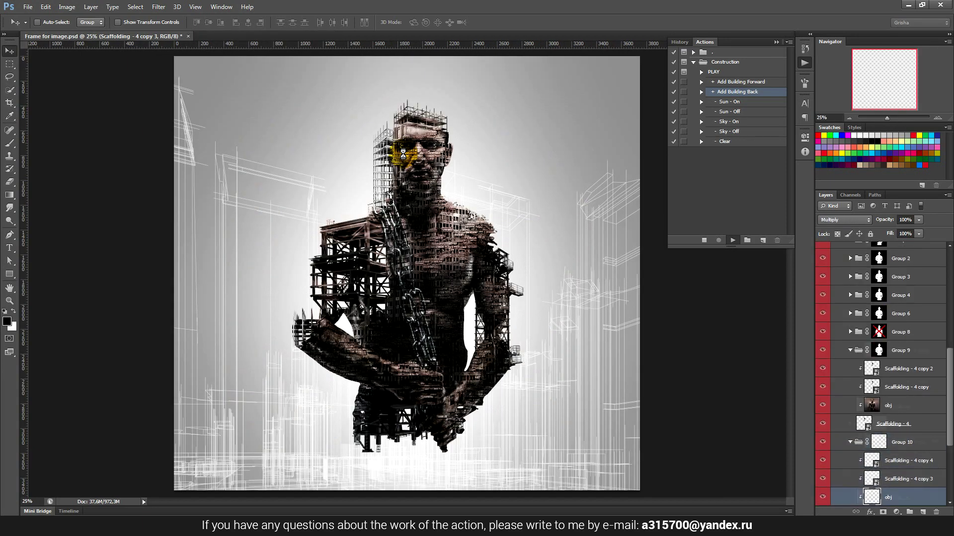
# Step: Select the entire canvas with Ctrl+A, then deselect it
pyautogui.click(423, 163)
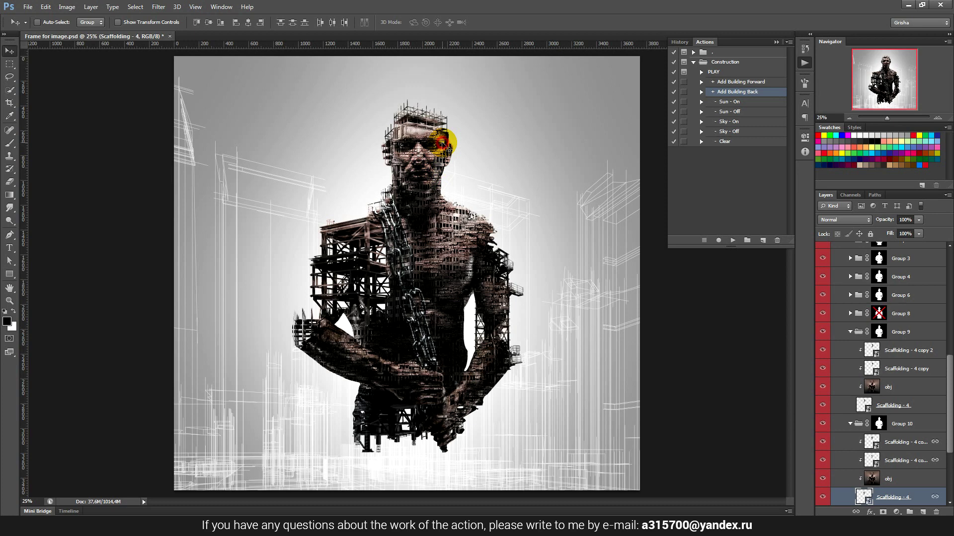
pyautogui.click(9, 63)
pyautogui.hotkey('ctrl', 'a')
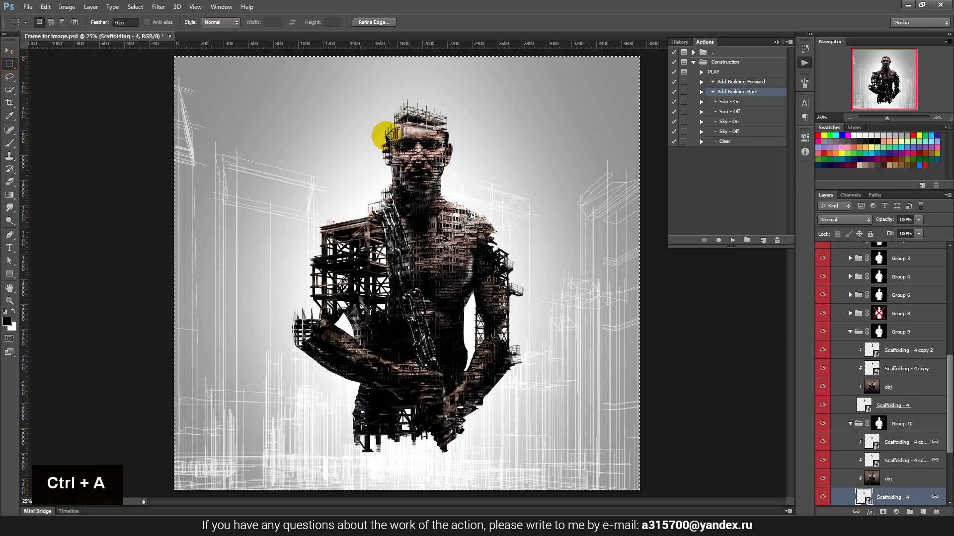
pyautogui.hotkey('ctrl', 'd')
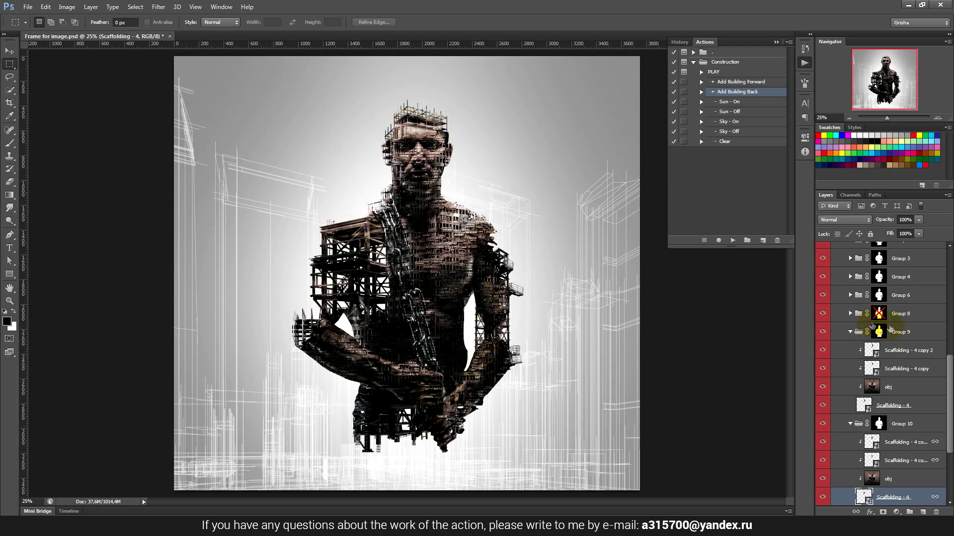
pyautogui.click(949, 355)
# Step: Collapse Main object, compare shadows and lights, and raise lights fill to 100%
pyautogui.moveTo(949, 356); pyautogui.dragTo(938, 298)
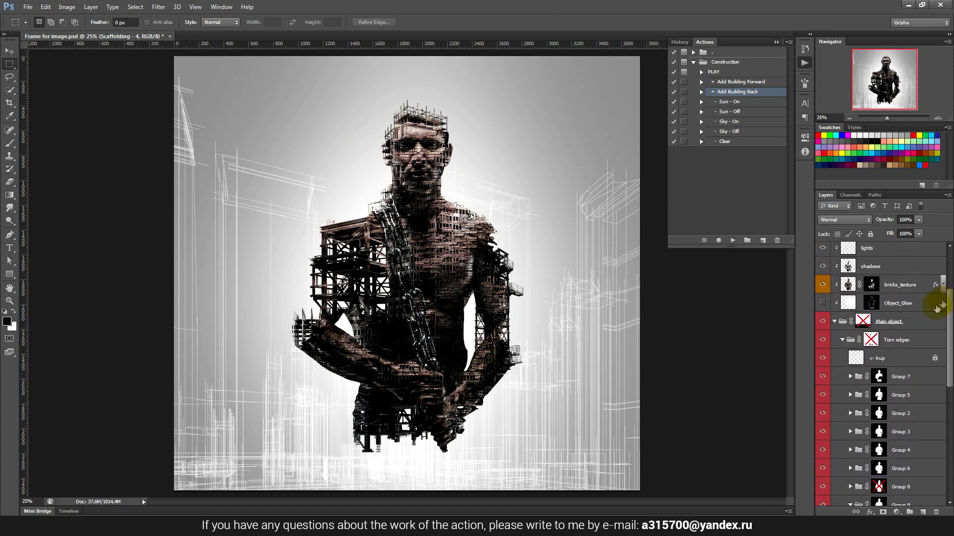
pyautogui.keyDown('ctrl'); pyautogui.keyDown('alt'); pyautogui.keyDown('shift'); pyautogui.click(836, 322); pyautogui.keyUp('shift'); pyautogui.keyUp('alt'); pyautogui.keyUp('ctrl')
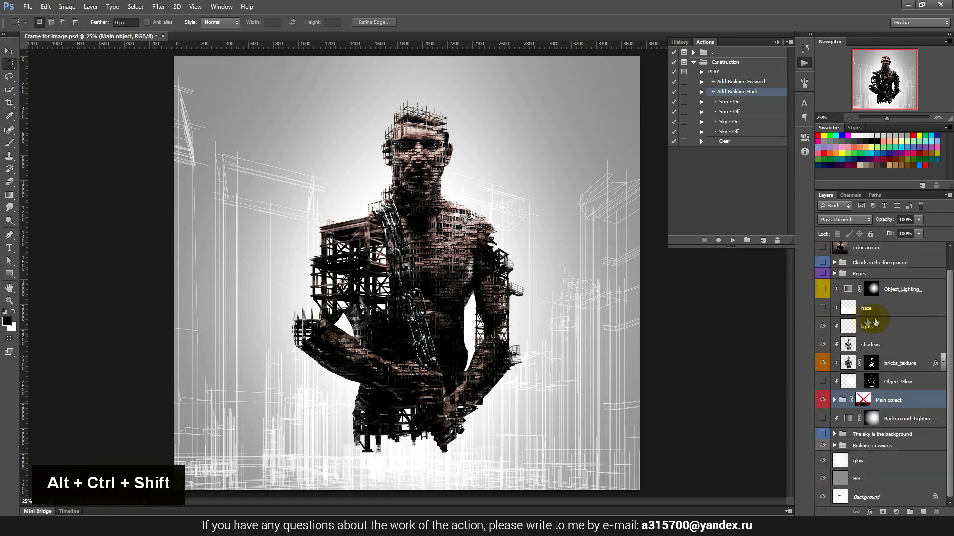
pyautogui.moveTo(950, 310); pyautogui.dragTo(950, 305)
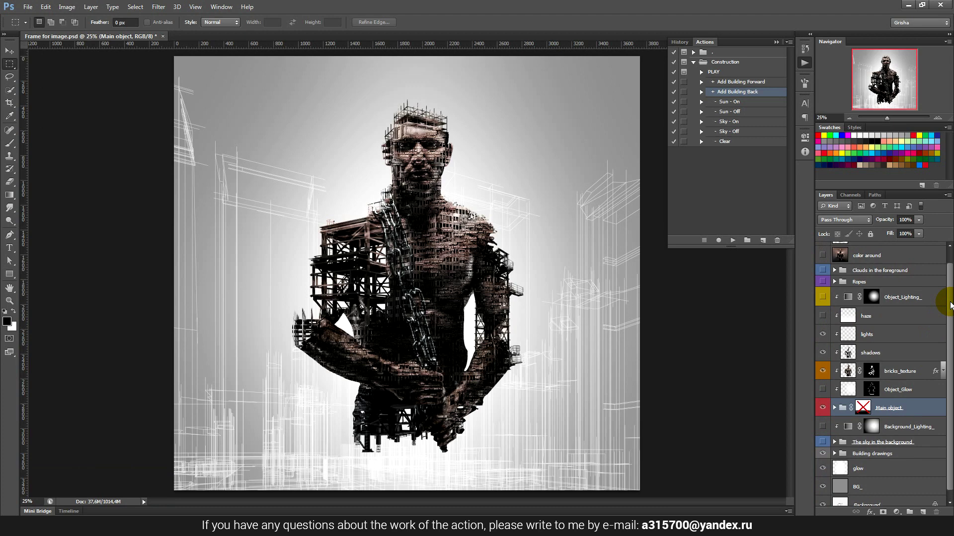
pyautogui.click(823, 353)
pyautogui.click(822, 352)
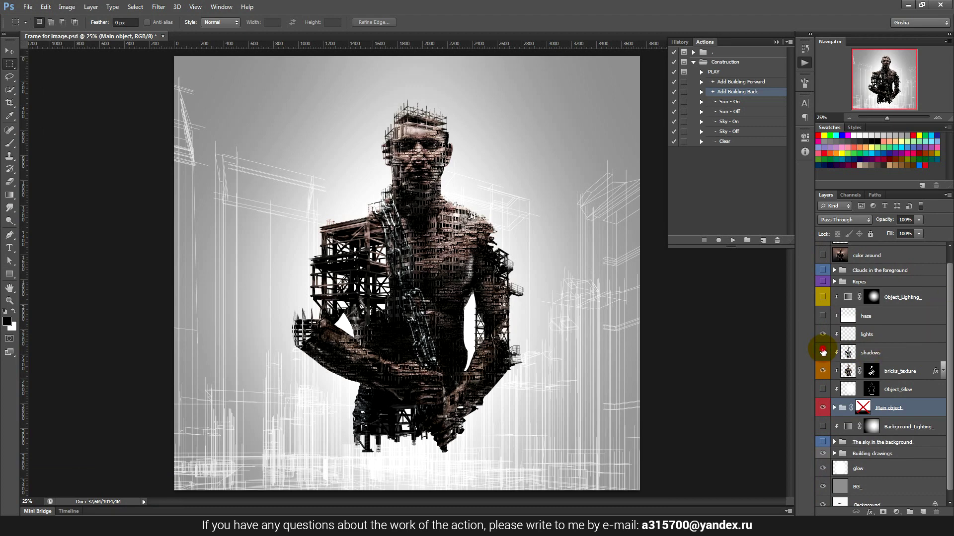
pyautogui.click(822, 353)
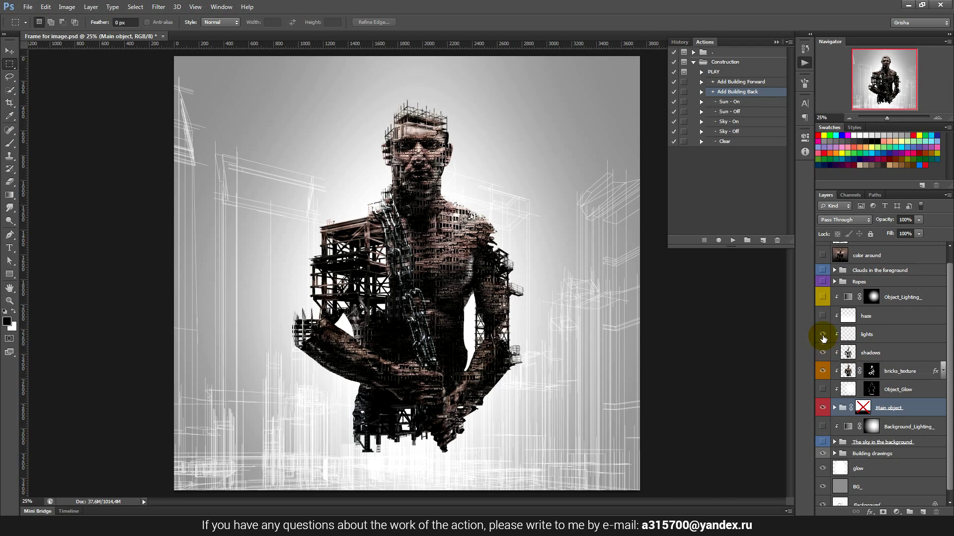
pyautogui.click(823, 337)
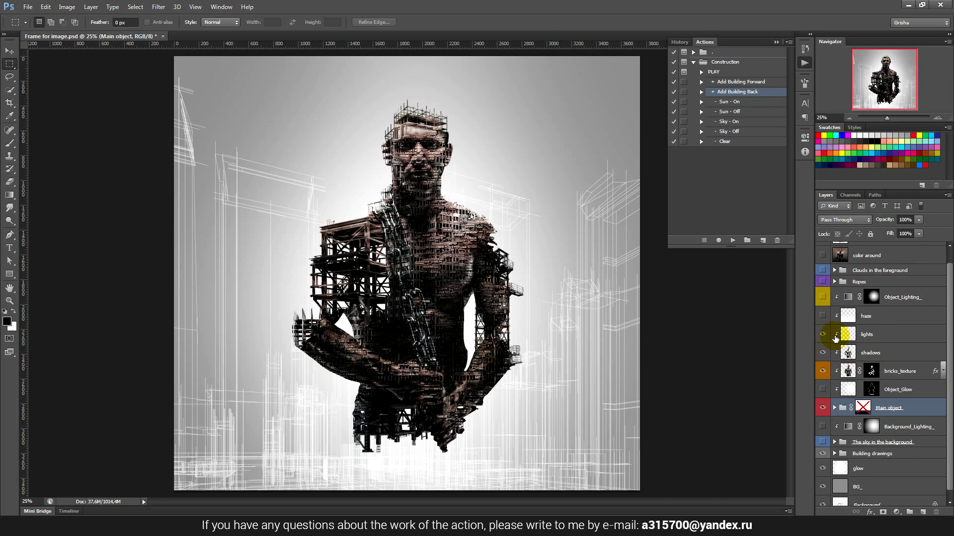
pyautogui.click(875, 334)
pyautogui.click(918, 233)
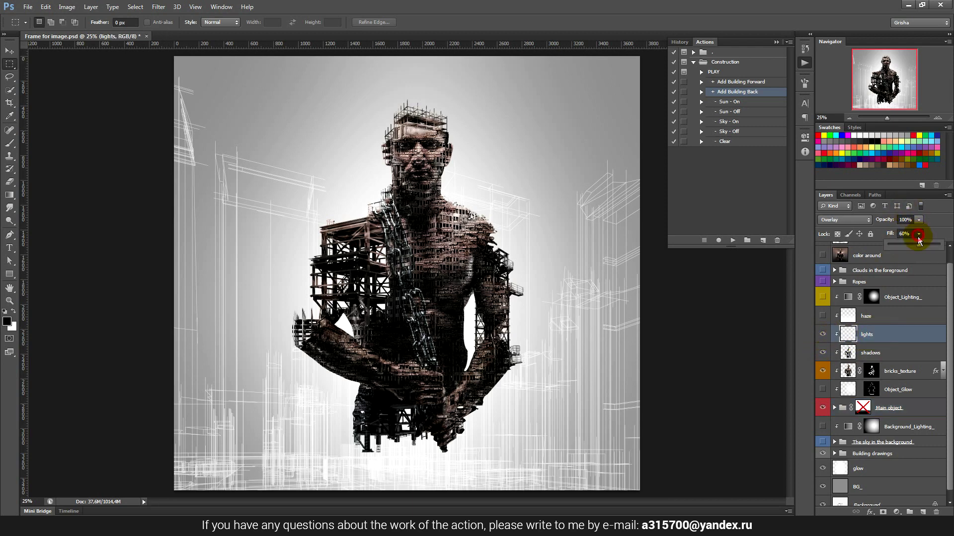
pyautogui.moveTo(919, 244); pyautogui.dragTo(951, 248)
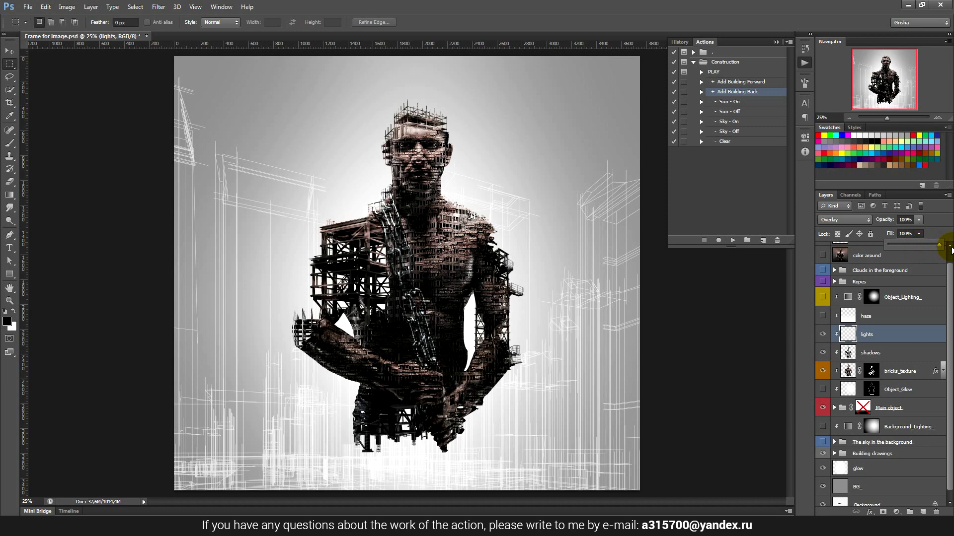
# Step: Set the shadows layer fill to 60%
pyautogui.click(886, 353)
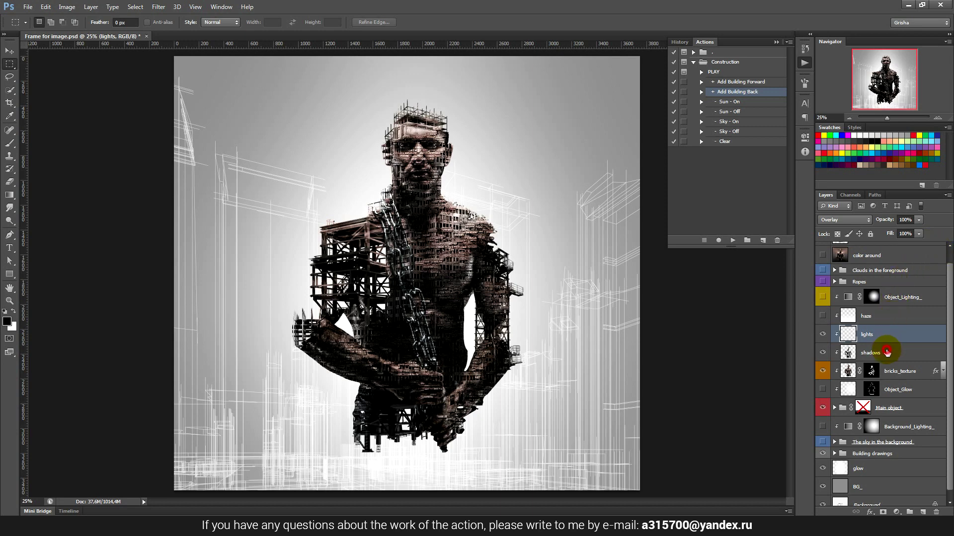
pyautogui.moveTo(905, 247); pyautogui.dragTo(933, 251)
pyautogui.click(903, 234)
pyautogui.write('60')
pyautogui.press('Return')
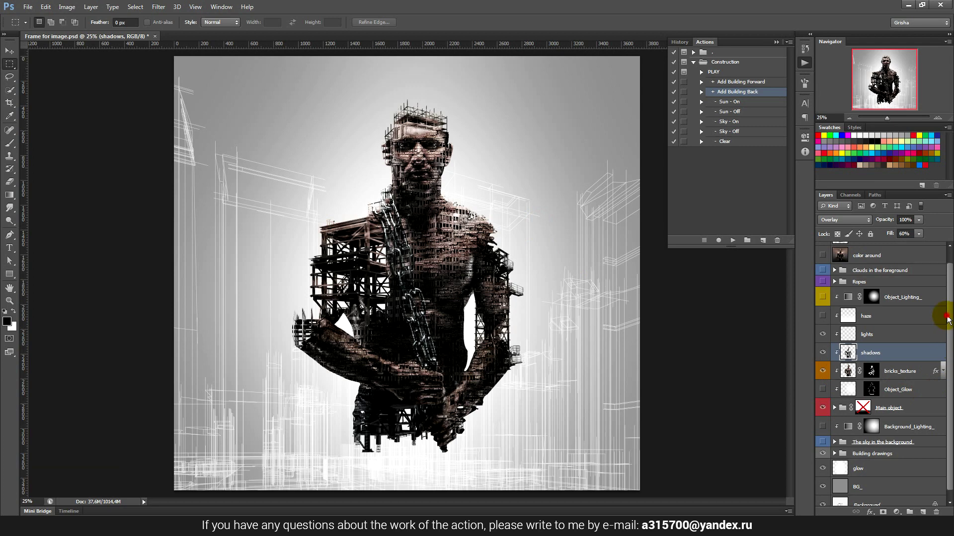
pyautogui.moveTo(947, 318); pyautogui.dragTo(951, 340)
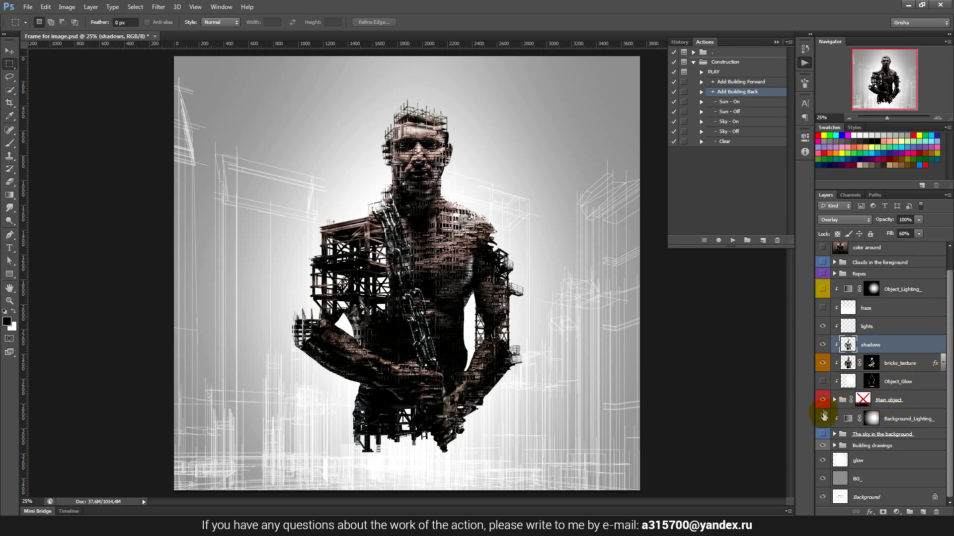
# Step: Expand Building drawings and swap visibility from Building drawings 2 to Building drawings 1
pyautogui.click(834, 446)
pyautogui.scroll(-1, 885, 426)
pyautogui.scroll(-1, 885, 425)
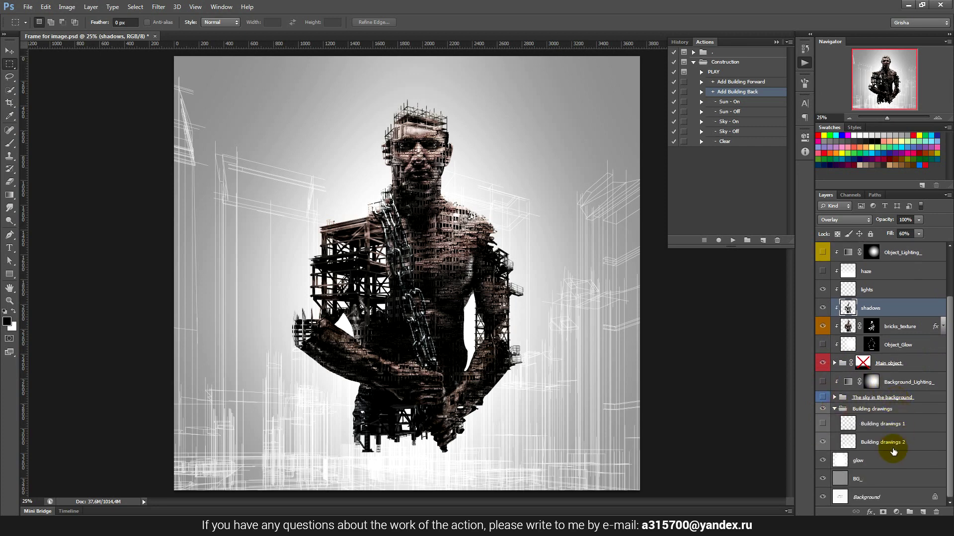
pyautogui.click(882, 443)
pyautogui.click(823, 443)
pyautogui.click(823, 442)
pyautogui.click(823, 443)
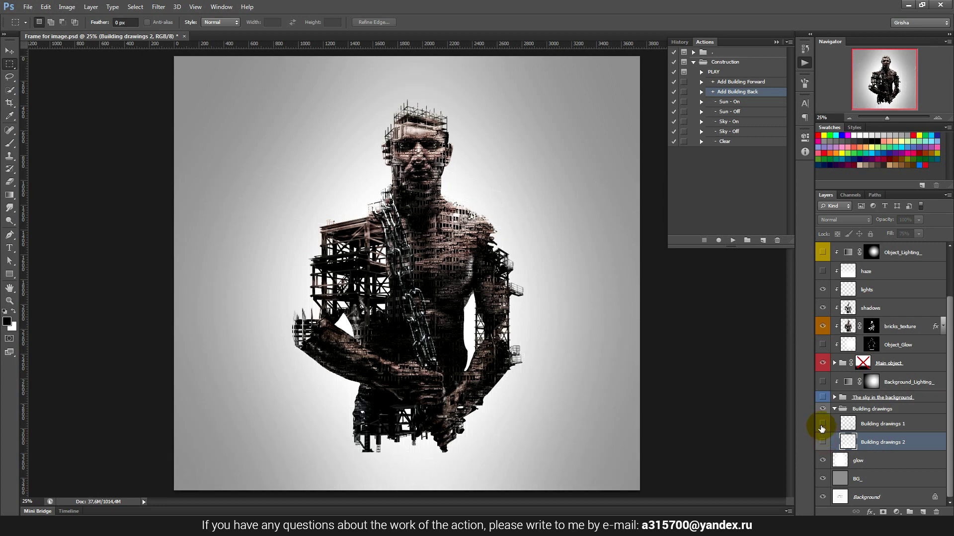
pyautogui.click(823, 425)
# Step: Invert Building drawings 1 to white lines and back, then hide it
pyautogui.click(882, 424)
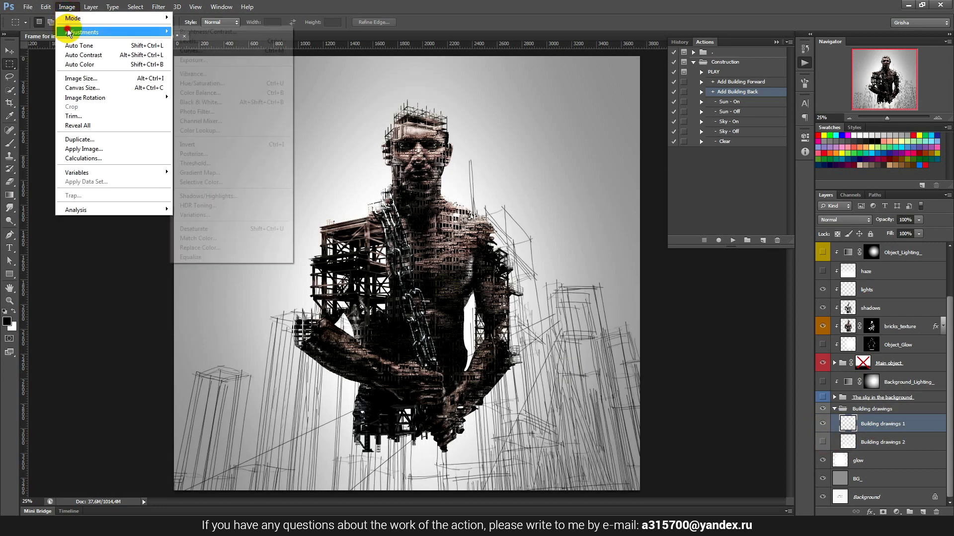
pyautogui.moveTo(111, 32)
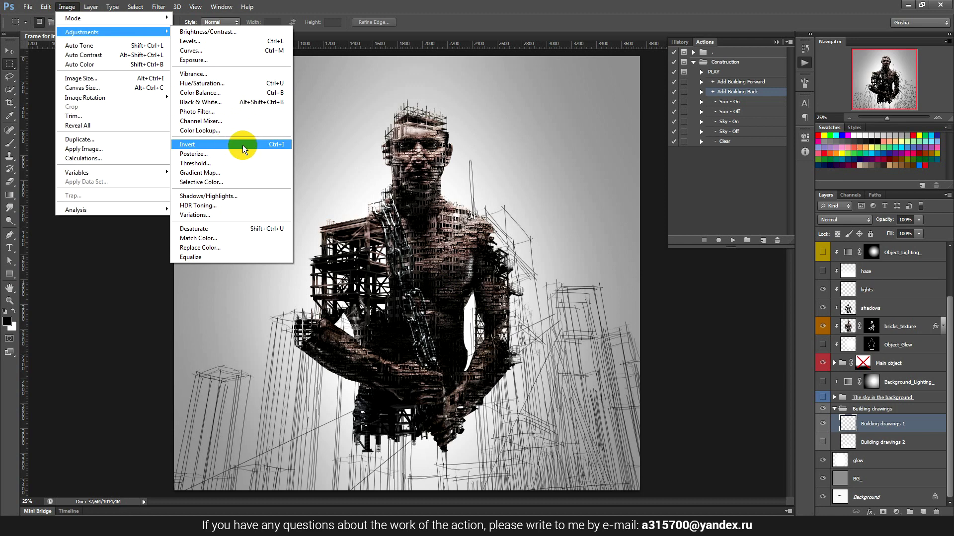
pyautogui.click(234, 144)
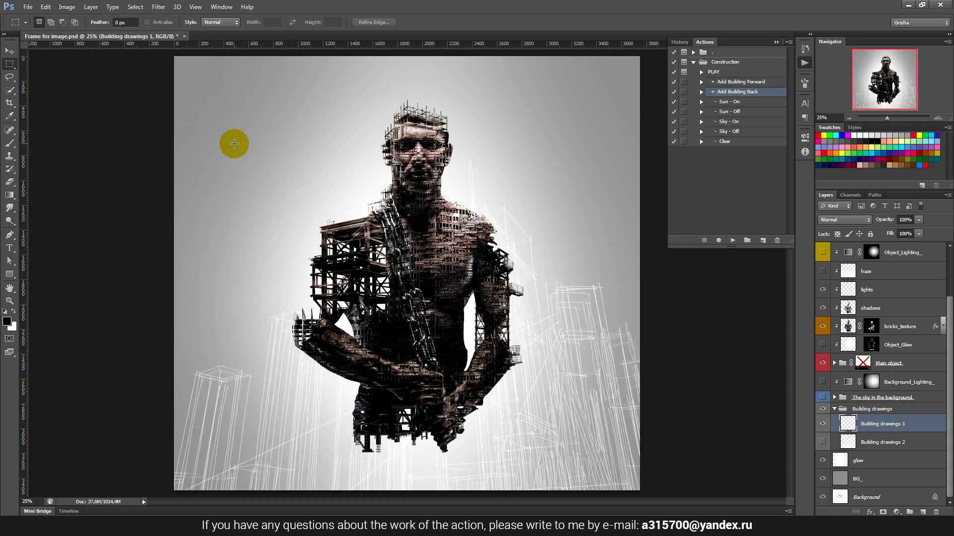
pyautogui.click(66, 7)
pyautogui.moveTo(82, 31)
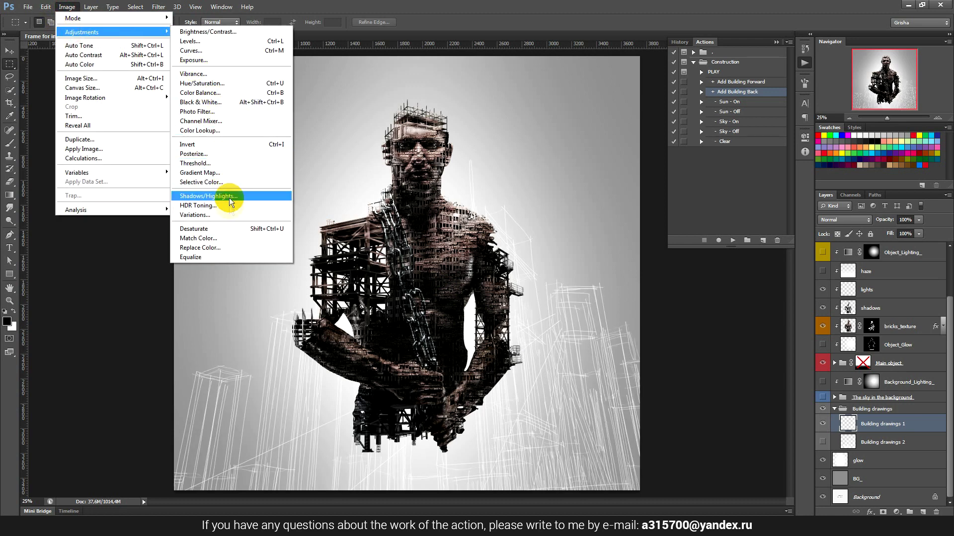
pyautogui.click(230, 145)
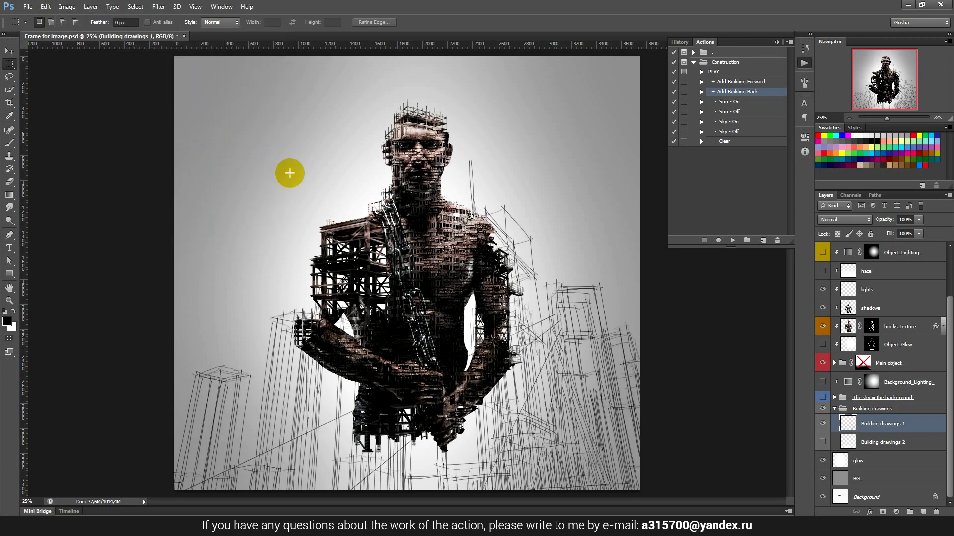
pyautogui.click(825, 425)
# Step: Show Building drawings 2, invert it twice to keep white lines, and collapse the group
pyautogui.click(822, 442)
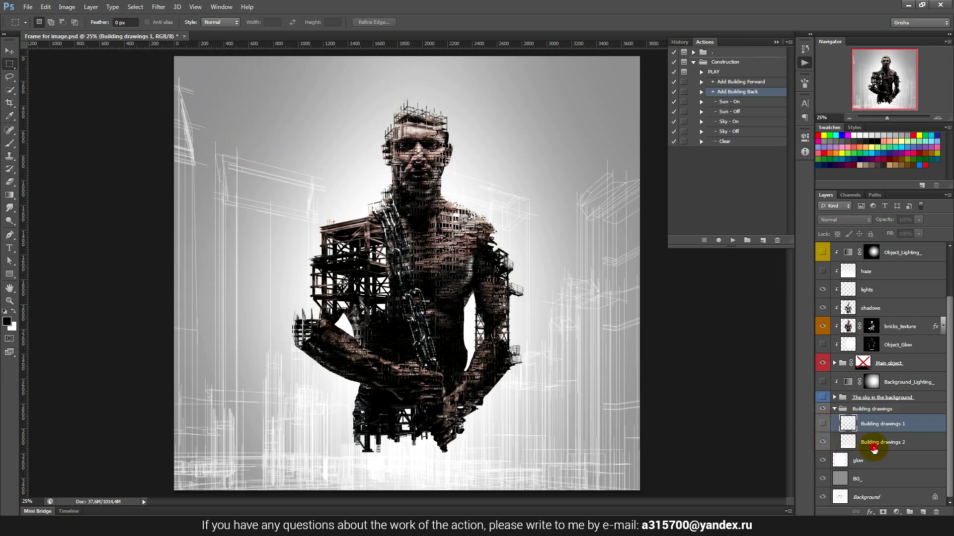
pyautogui.click(66, 7)
pyautogui.moveTo(82, 32)
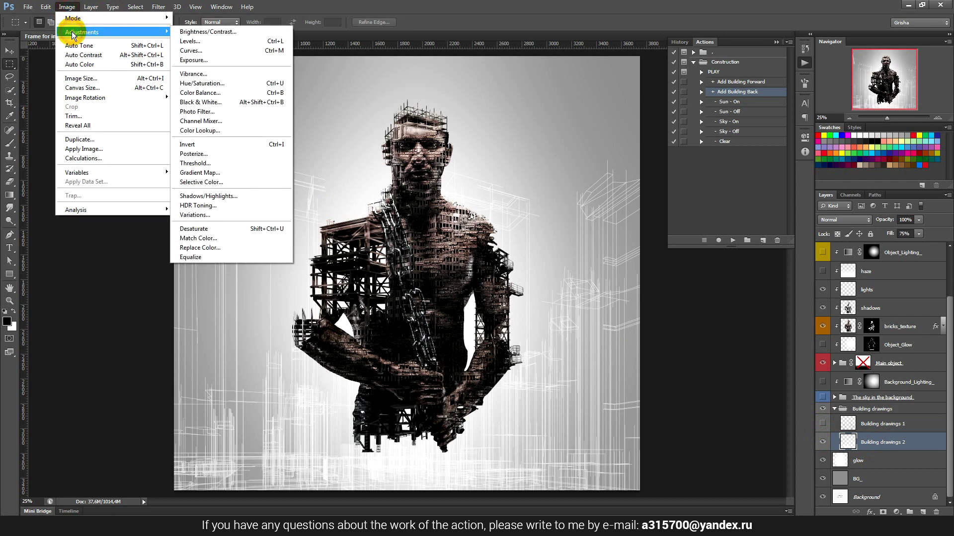
pyautogui.click(209, 146)
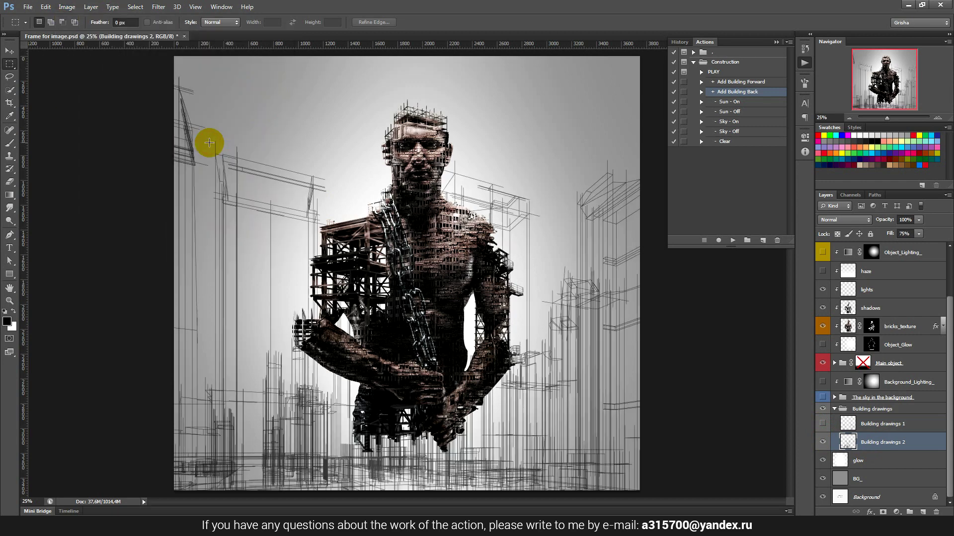
pyautogui.click(68, 7)
pyautogui.moveTo(82, 31)
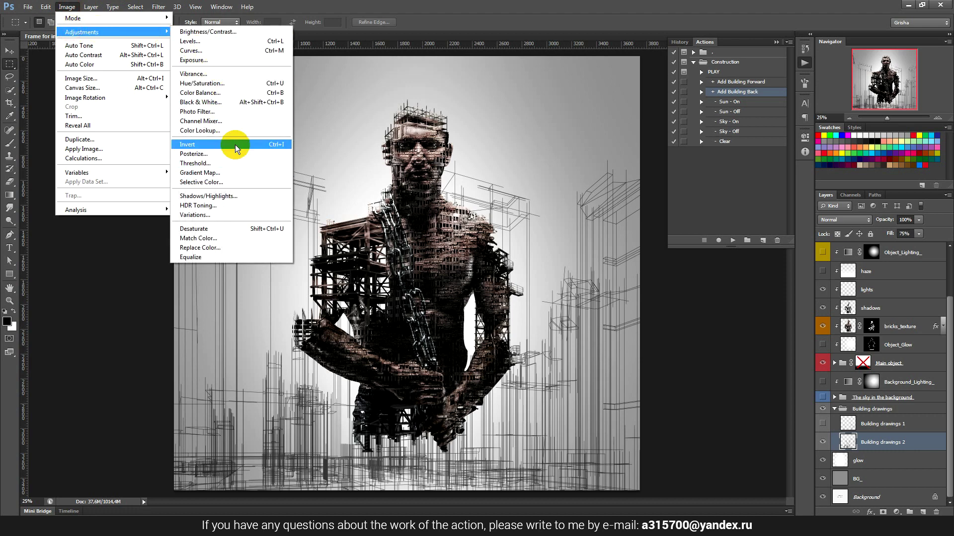
pyautogui.click(236, 148)
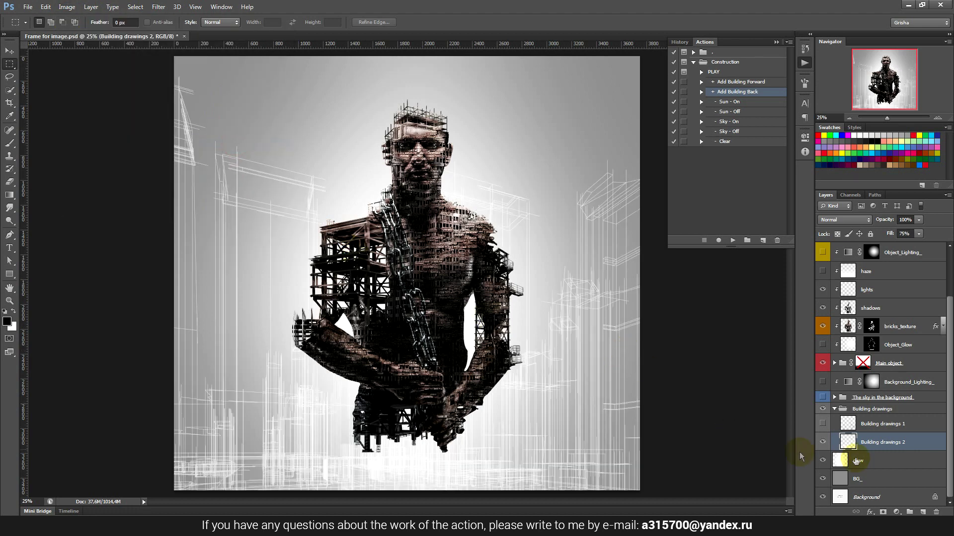
pyautogui.click(834, 409)
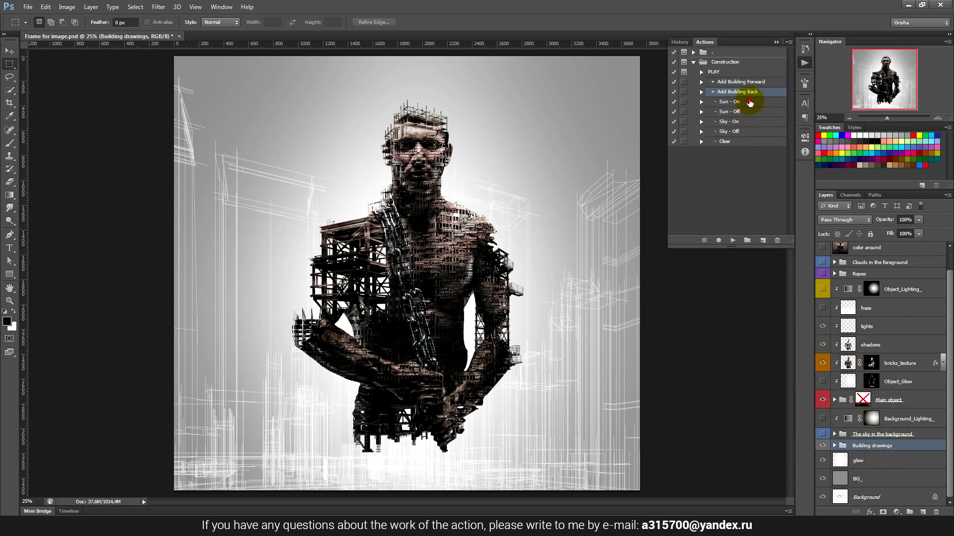
# Step: Run the Sun - On action and position the light glow on the upper right shoulder
pyautogui.click(729, 101)
pyautogui.click(732, 241)
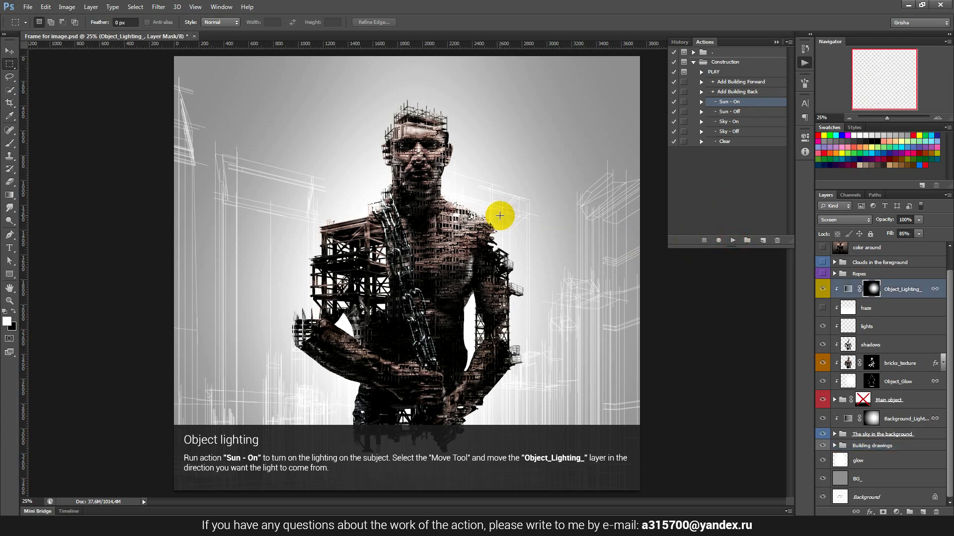
pyautogui.click(10, 51)
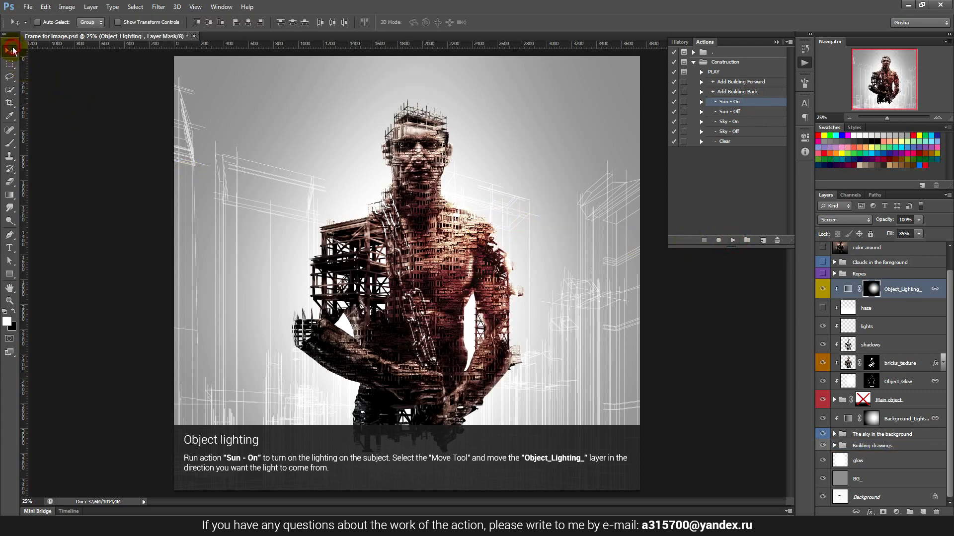
pyautogui.moveTo(585, 245)
pyautogui.mouseDown()
pyautogui.moveTo(430, 191)
pyautogui.moveTo(343, 324)
pyautogui.moveTo(517, 308)
pyautogui.moveTo(364, 384)
pyautogui.mouseUp()
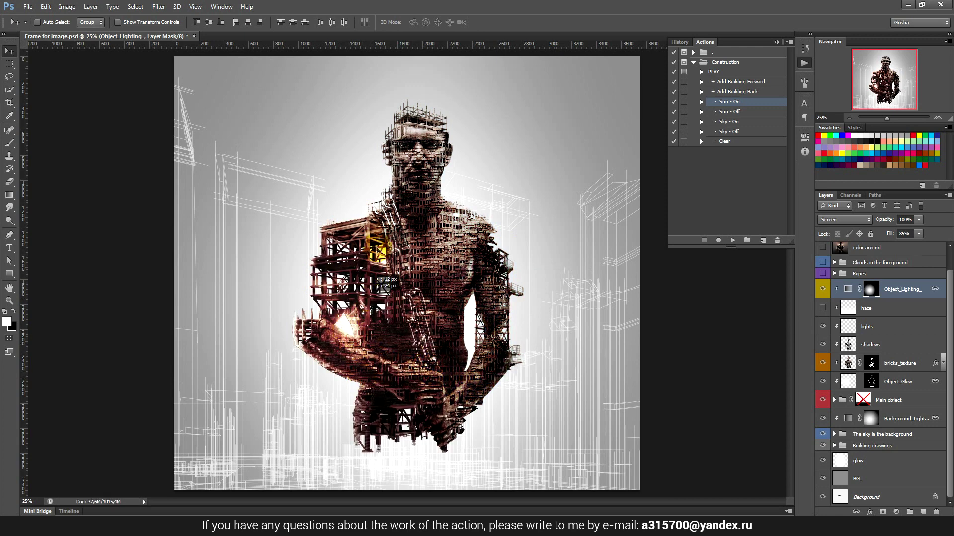
pyautogui.moveTo(373, 258); pyautogui.dragTo(508, 259)
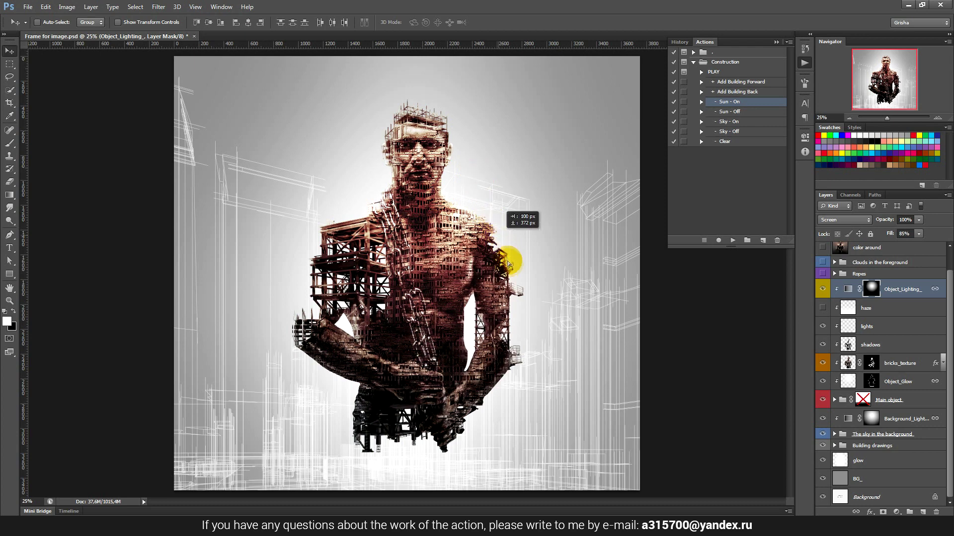
pyautogui.moveTo(508, 260); pyautogui.dragTo(559, 227)
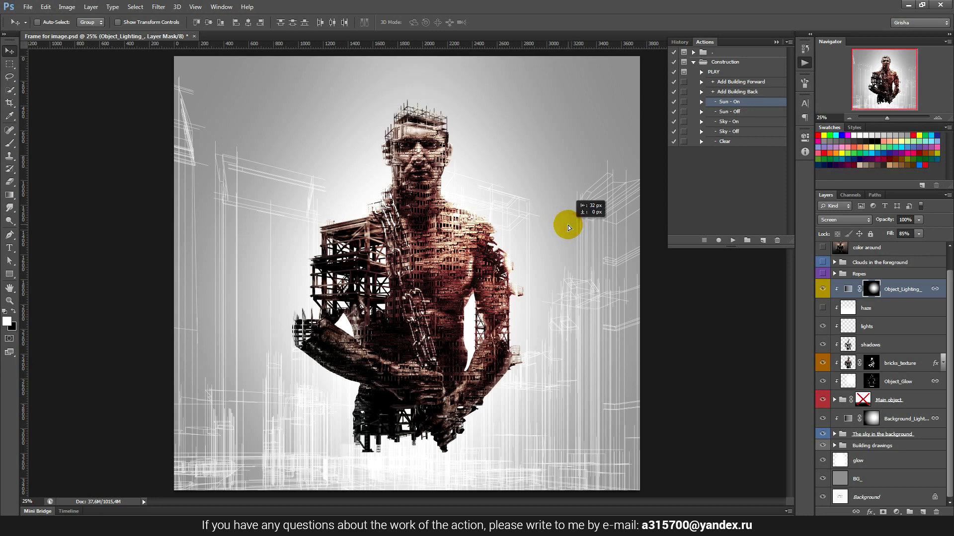
pyautogui.moveTo(568, 228); pyautogui.dragTo(572, 241)
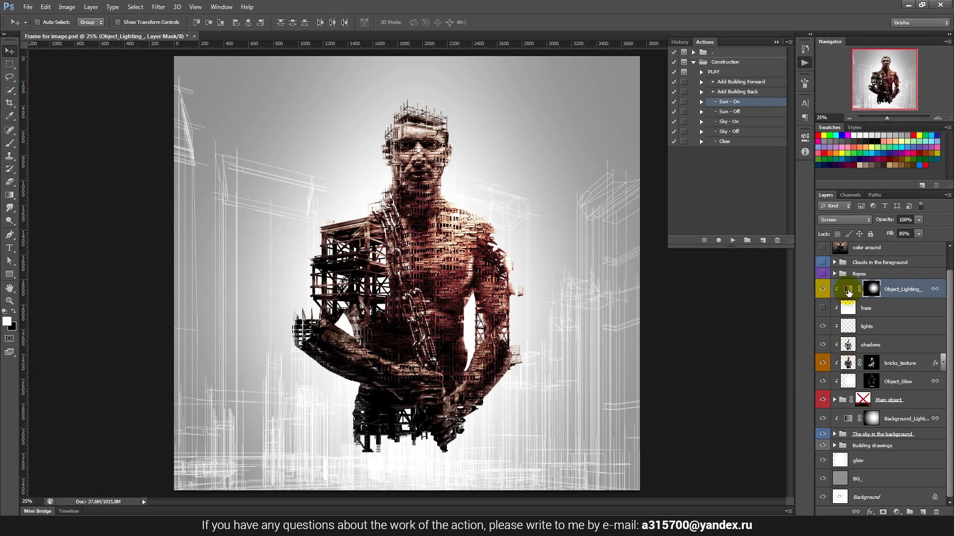
# Step: In the lighting gradient map, set the 20% stop colour to blue
pyautogui.doubleClick(848, 293)
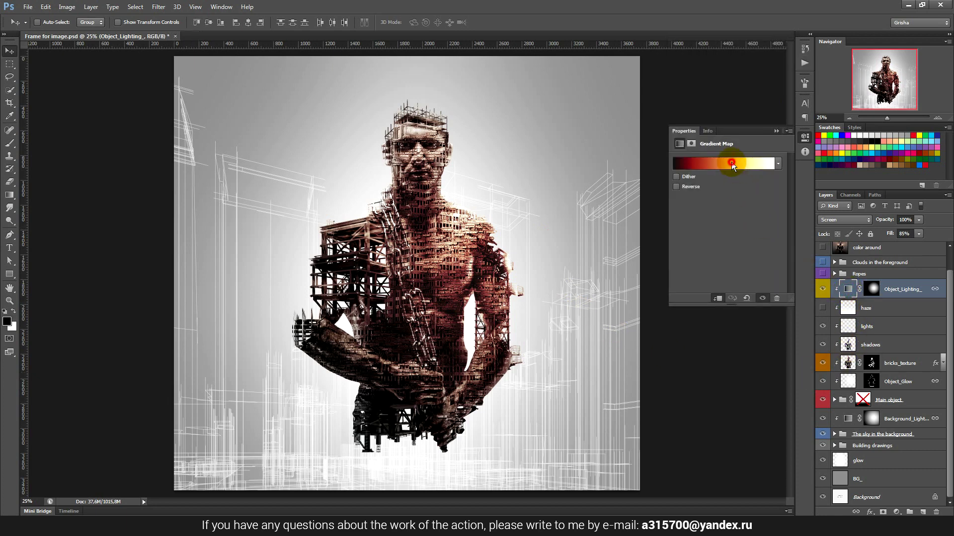
pyautogui.click(731, 162)
pyautogui.click(781, 301)
pyautogui.click(790, 342)
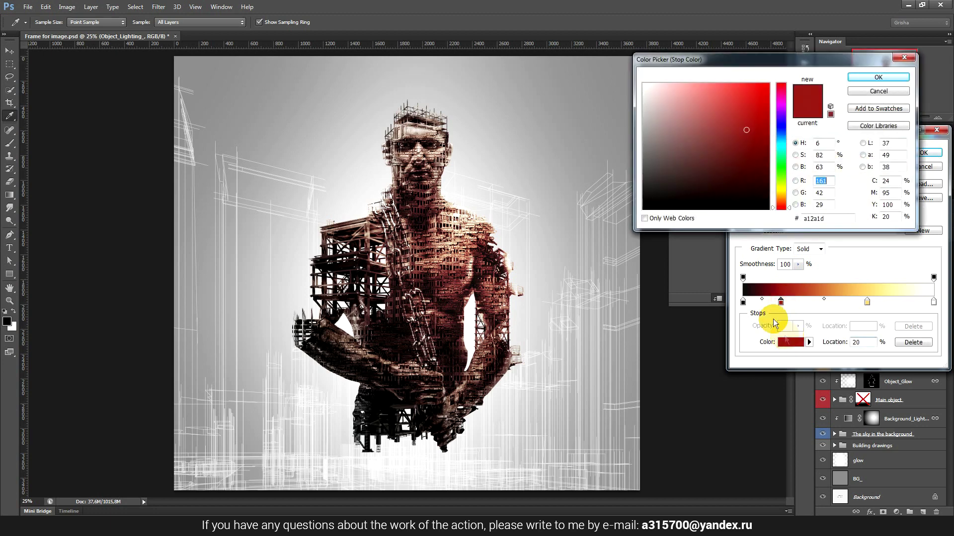
pyautogui.click(782, 133)
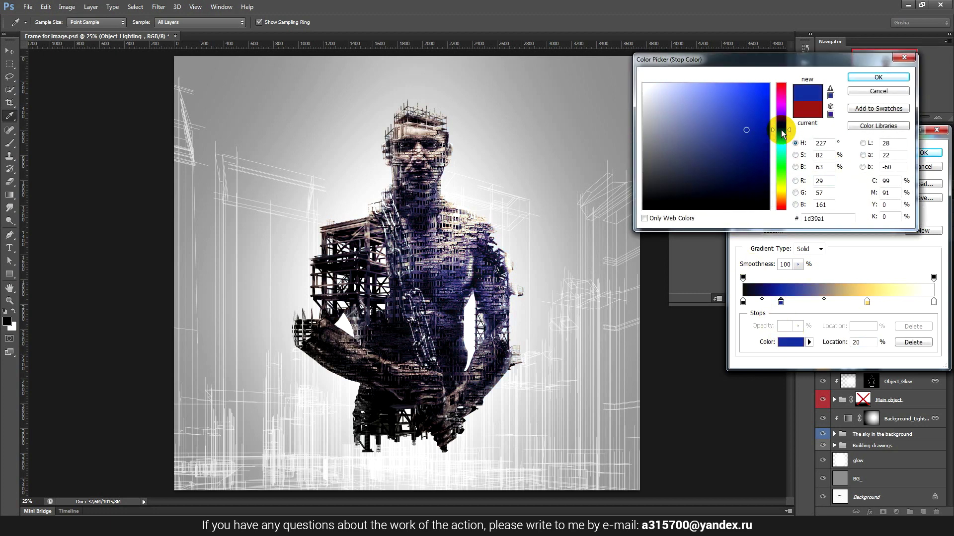
pyautogui.click(892, 77)
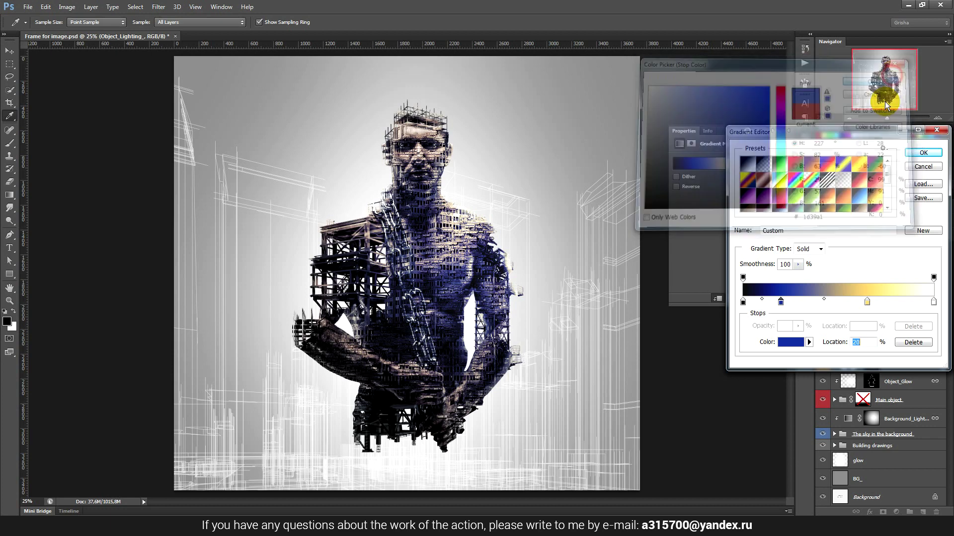
# Step: Set the 65% stop to pale green and apply the blue-green gradient
pyautogui.click(867, 302)
pyautogui.click(789, 342)
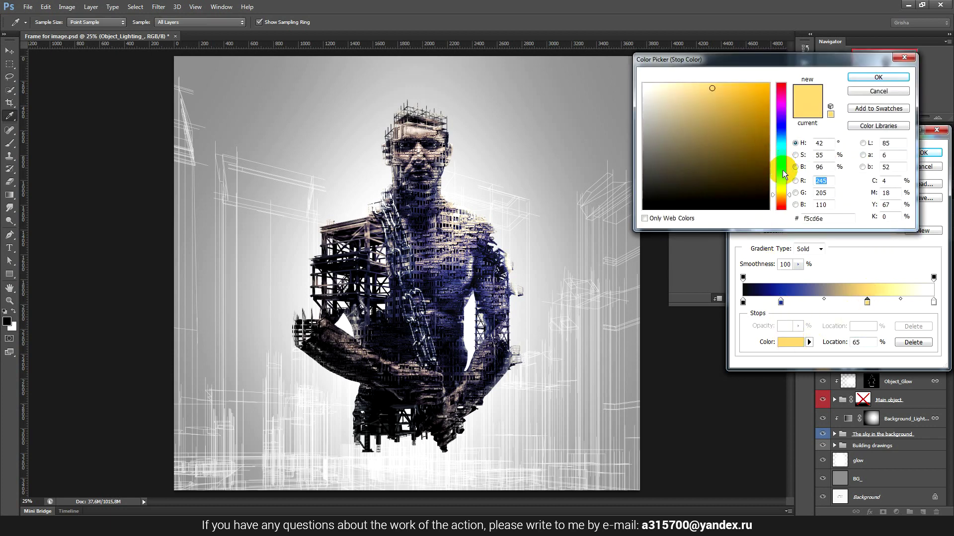
pyautogui.click(782, 170)
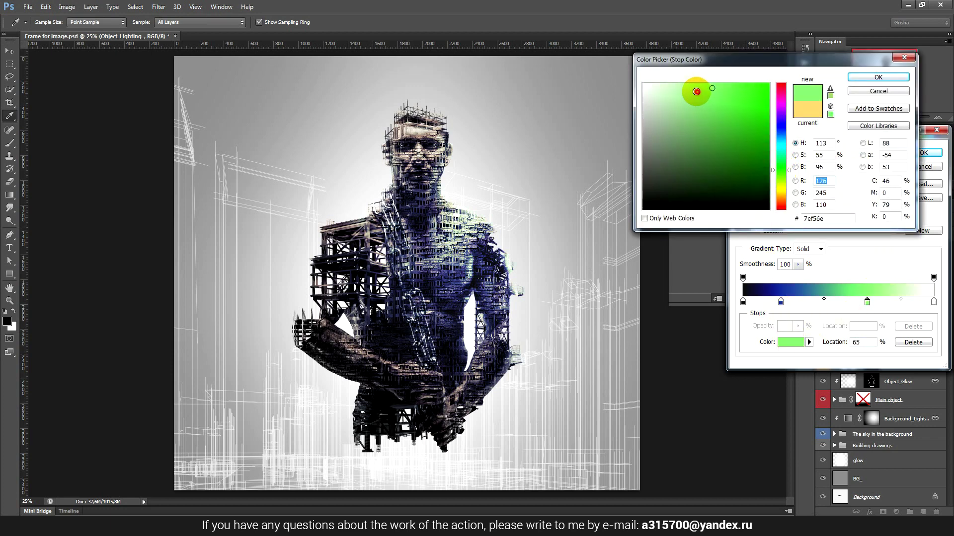
pyautogui.moveTo(696, 91); pyautogui.dragTo(691, 85)
pyautogui.click(878, 77)
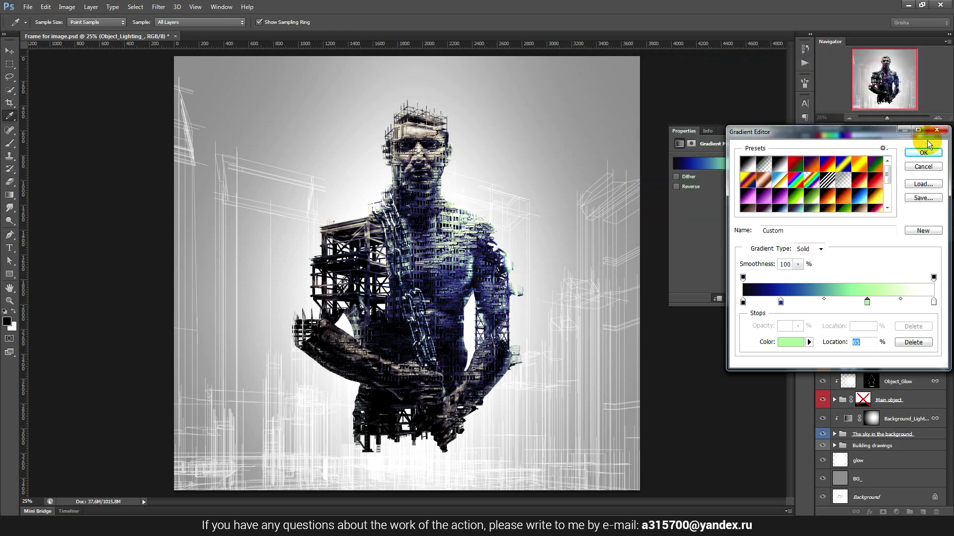
pyautogui.click(929, 152)
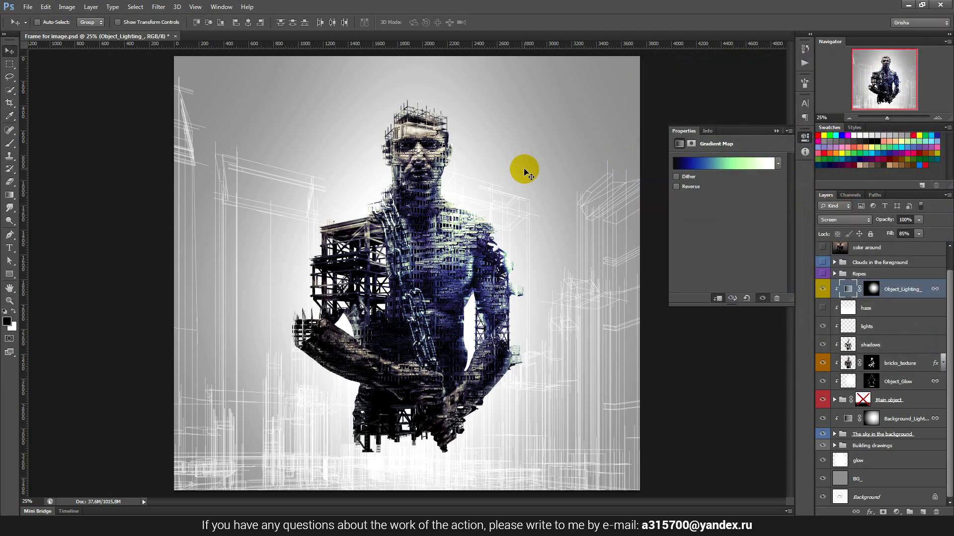
pyautogui.moveTo(528, 176)
pyautogui.mouseDown()
pyautogui.moveTo(382, 211)
pyautogui.moveTo(390, 273)
pyautogui.moveTo(456, 107)
pyautogui.mouseUp()
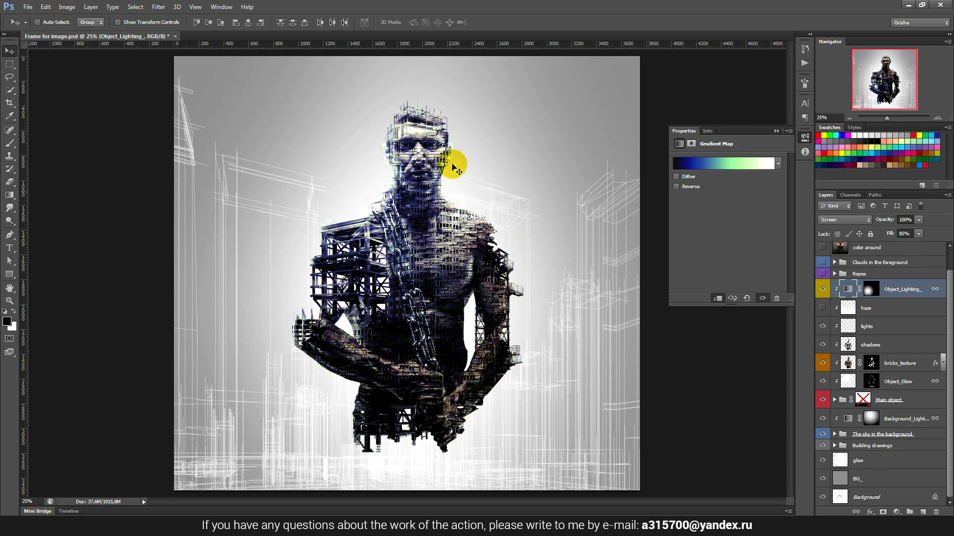
# Step: Try several glow positions, undo, and settle the glow on the upper chest and shoulder
pyautogui.moveTo(463, 118); pyautogui.dragTo(545, 165)
pyautogui.moveTo(526, 274)
pyautogui.mouseDown()
pyautogui.moveTo(555, 264)
pyautogui.moveTo(594, 177)
pyautogui.mouseUp()
pyautogui.moveTo(603, 212); pyautogui.dragTo(531, 348)
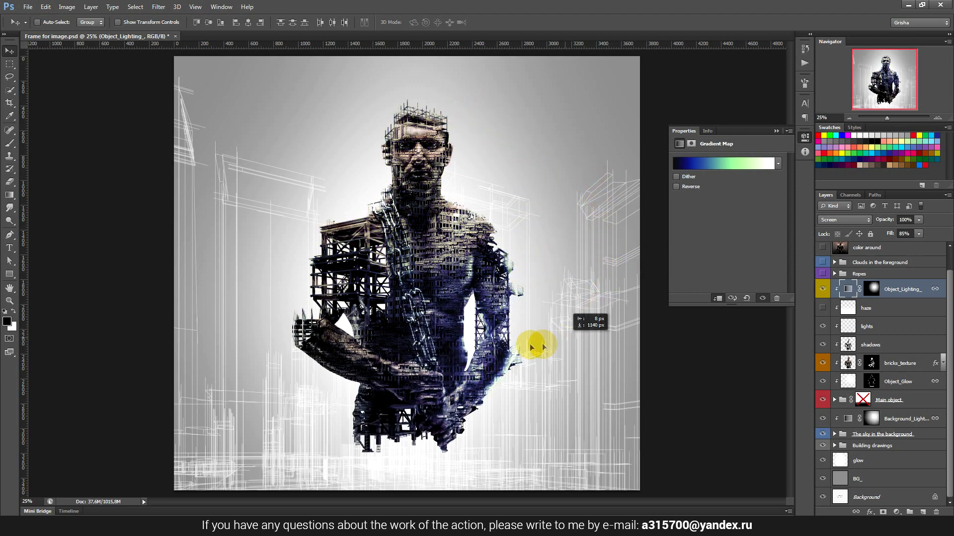
pyautogui.moveTo(532, 348); pyautogui.dragTo(436, 258)
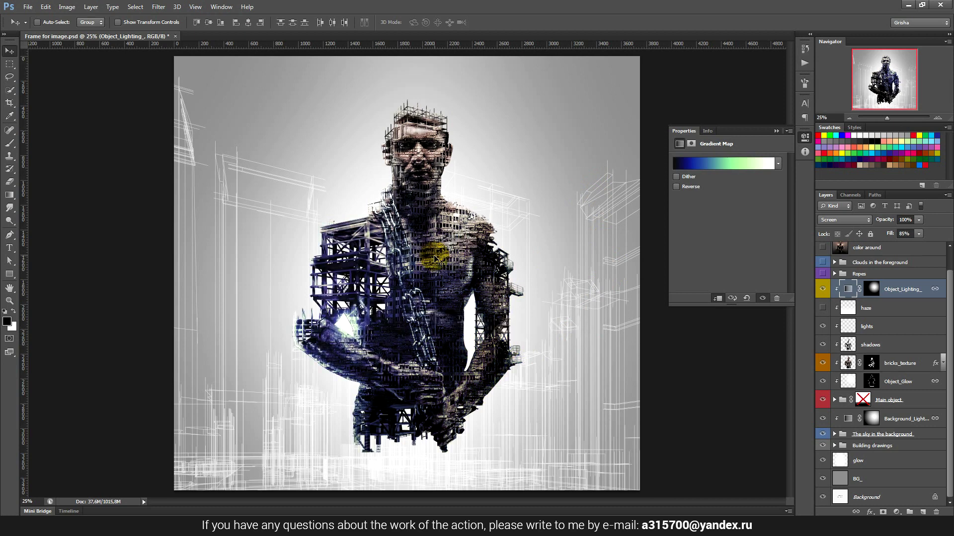
pyautogui.hotkey('ctrl', 'alt', 'z')
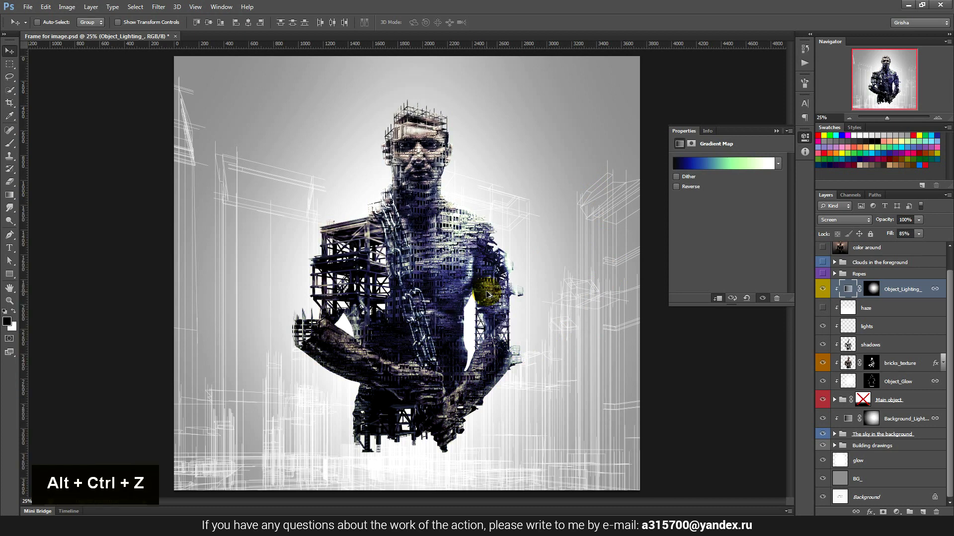
pyautogui.moveTo(536, 244); pyautogui.dragTo(449, 238)
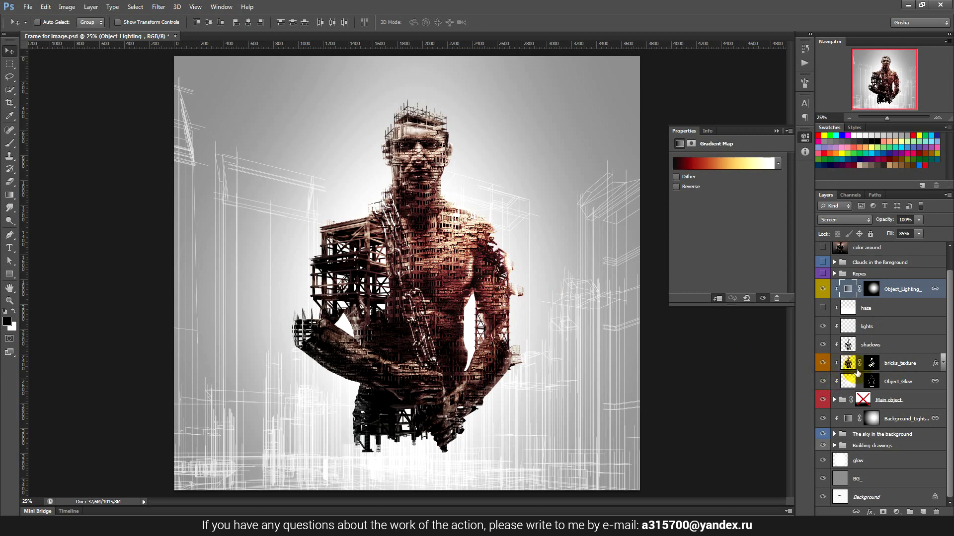
# Step: Compare the Object_Glow layer on and off, then select it
pyautogui.click(822, 382)
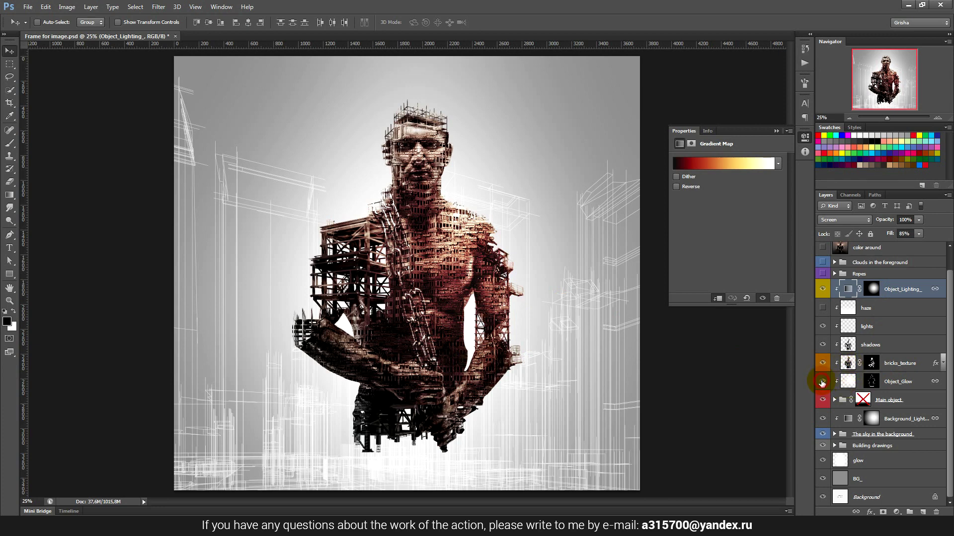
pyautogui.click(822, 382)
pyautogui.click(822, 382)
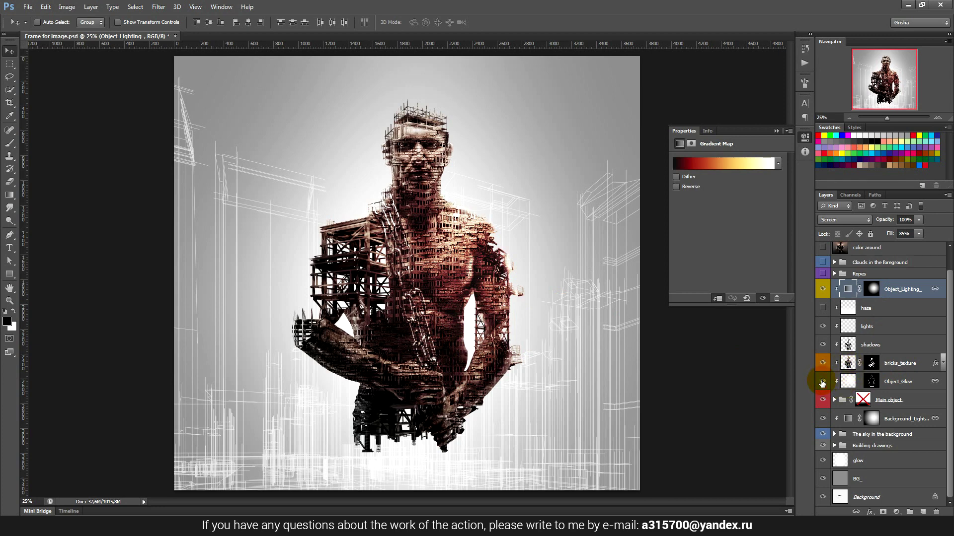
pyautogui.click(900, 386)
# Step: Run the Sky - On action from the Actions panel
pyautogui.click(805, 63)
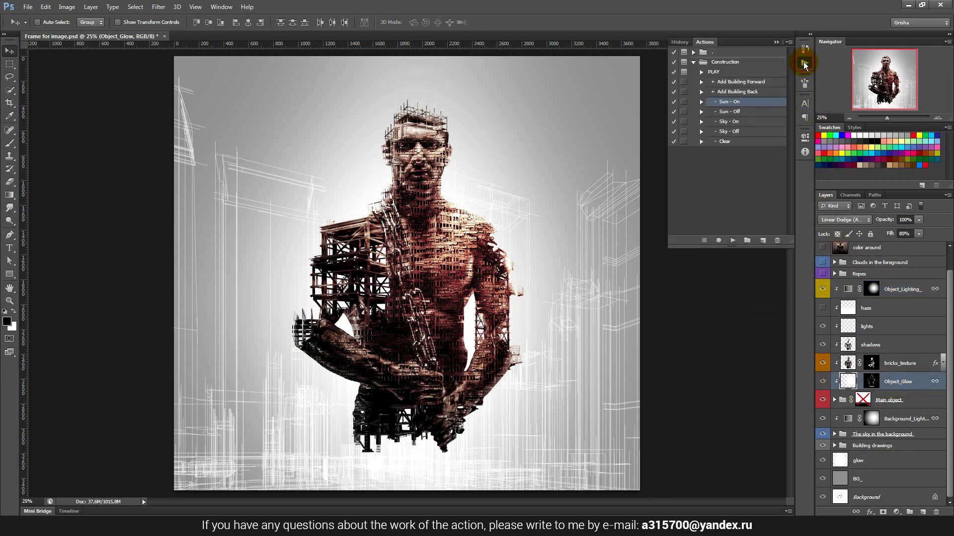
pyautogui.click(741, 123)
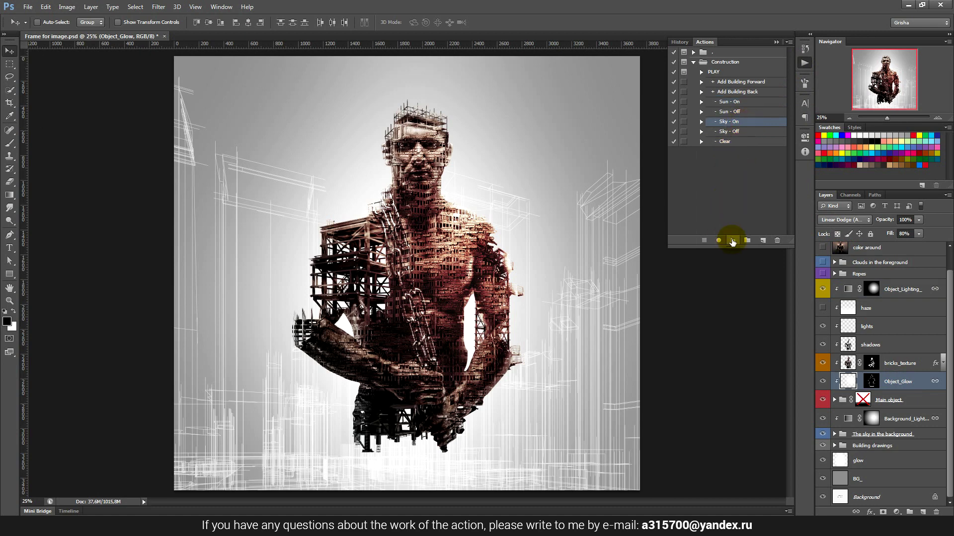
pyautogui.click(732, 242)
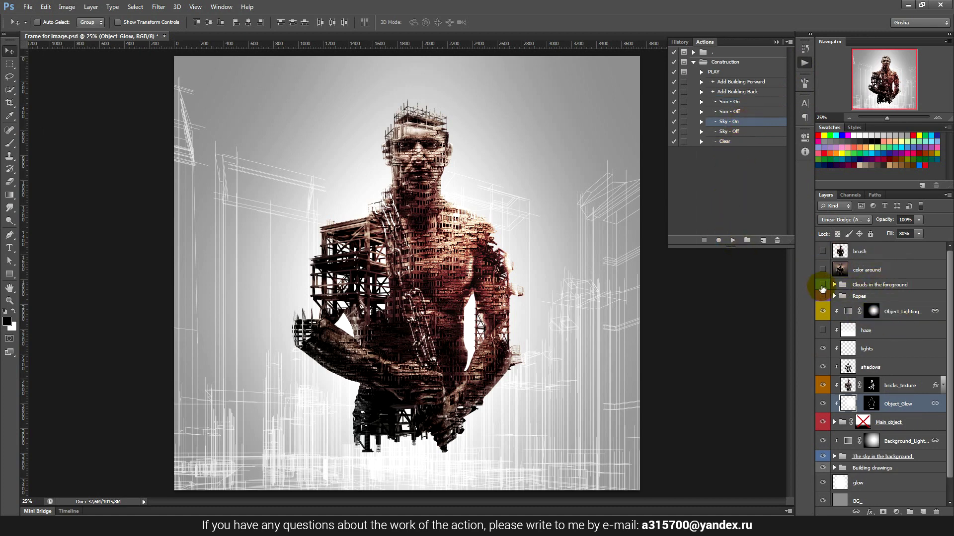
pyautogui.click(822, 285)
# Step: Show Cloud_01 and lay it across the figure's chest, comparing with Object_Lighting_ toggled
pyautogui.click(834, 285)
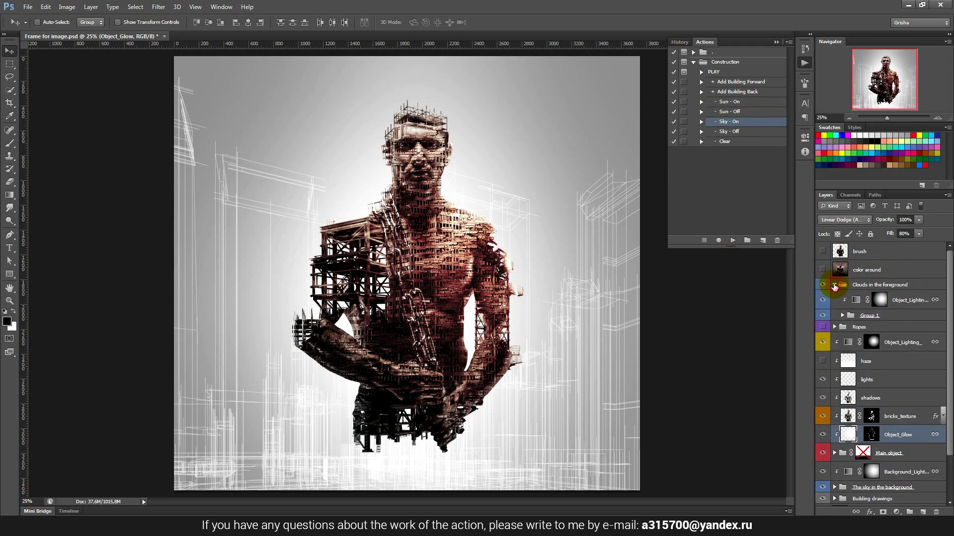
pyautogui.click(842, 316)
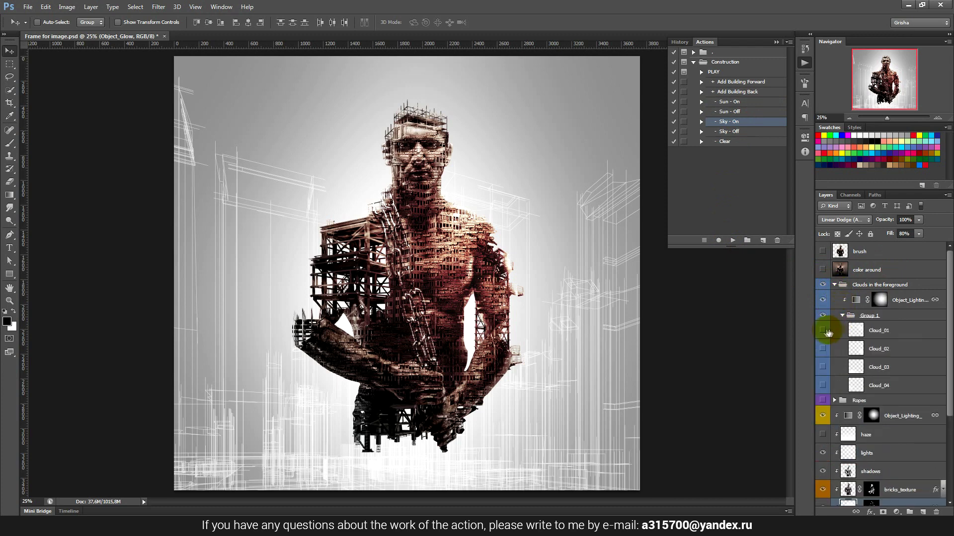
pyautogui.click(822, 331)
pyautogui.click(884, 339)
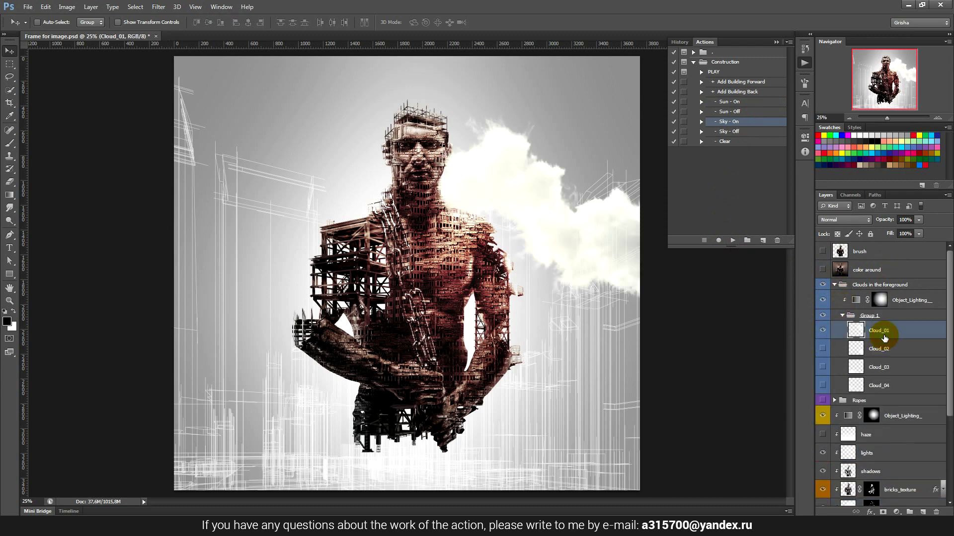
pyautogui.moveTo(549, 245); pyautogui.dragTo(272, 258)
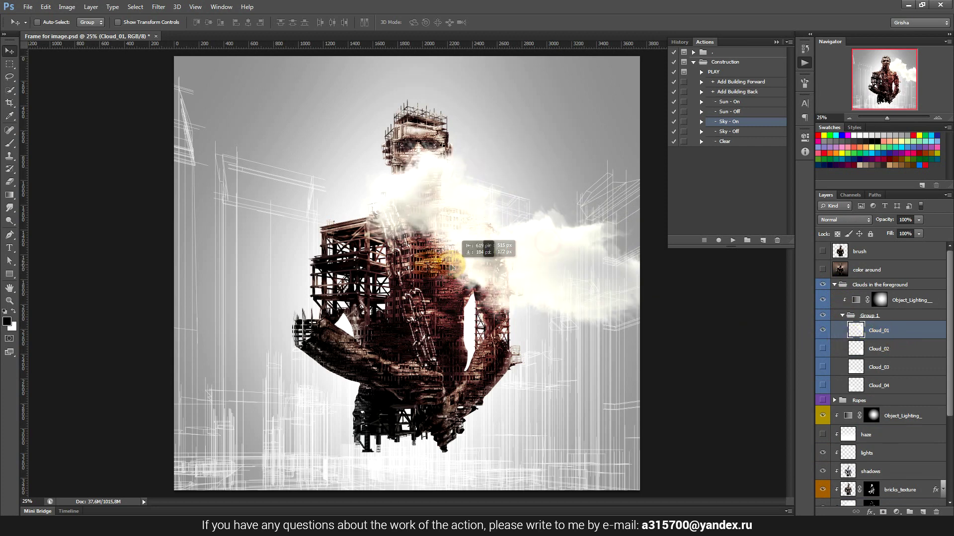
pyautogui.moveTo(392, 222)
pyautogui.mouseDown()
pyautogui.moveTo(341, 213)
pyautogui.moveTo(311, 245)
pyautogui.moveTo(448, 271)
pyautogui.moveTo(350, 244)
pyautogui.moveTo(454, 270)
pyautogui.moveTo(320, 366)
pyautogui.moveTo(262, 335)
pyautogui.moveTo(422, 380)
pyautogui.moveTo(592, 298)
pyautogui.moveTo(543, 283)
pyautogui.mouseUp()
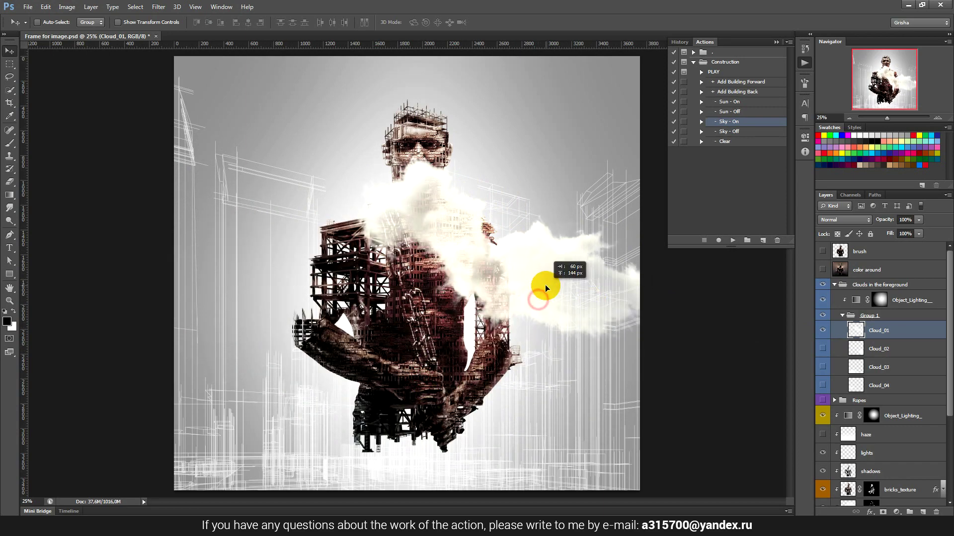
pyautogui.click(823, 300)
pyautogui.click(823, 300)
pyautogui.click(823, 300)
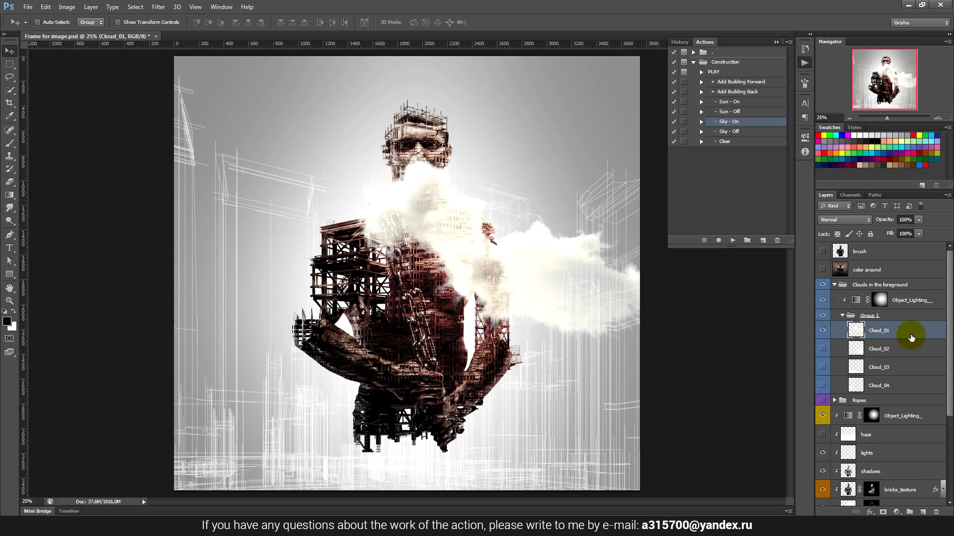
# Step: Scale Cloud_01 to about 60% and move it, then undo back to the larger cloud
pyautogui.moveTo(521, 223)
pyautogui.mouseDown()
pyautogui.moveTo(517, 308)
pyautogui.moveTo(502, 315)
pyautogui.mouseUp()
pyautogui.hotkey('ctrl', 't')
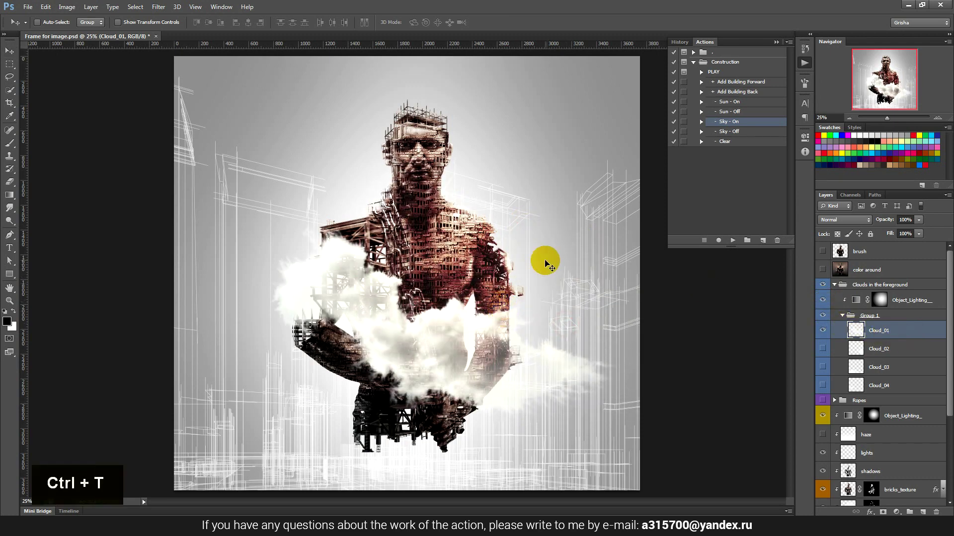
pyautogui.moveTo(617, 219); pyautogui.dragTo(551, 260)
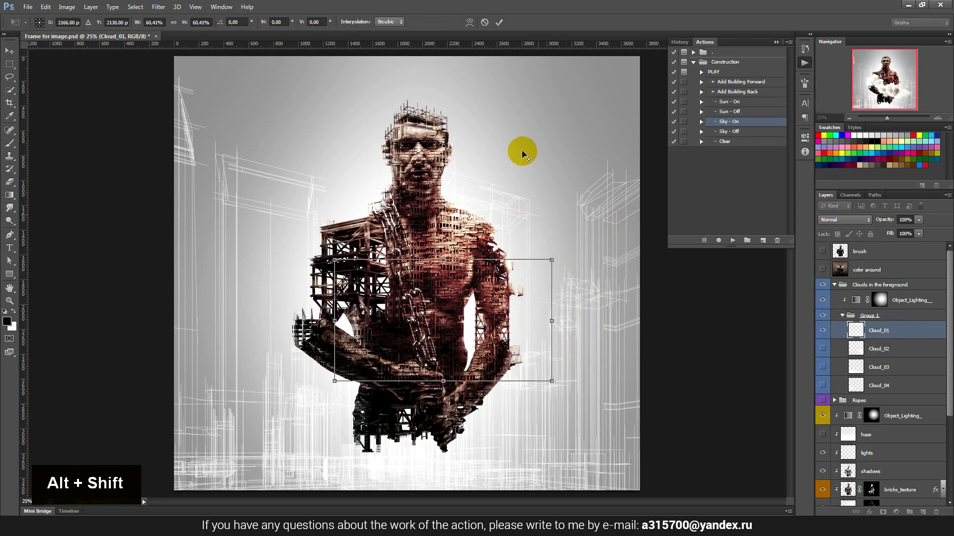
pyautogui.click(498, 21)
pyautogui.moveTo(517, 276)
pyautogui.mouseDown()
pyautogui.moveTo(437, 222)
pyautogui.moveTo(423, 268)
pyautogui.mouseUp()
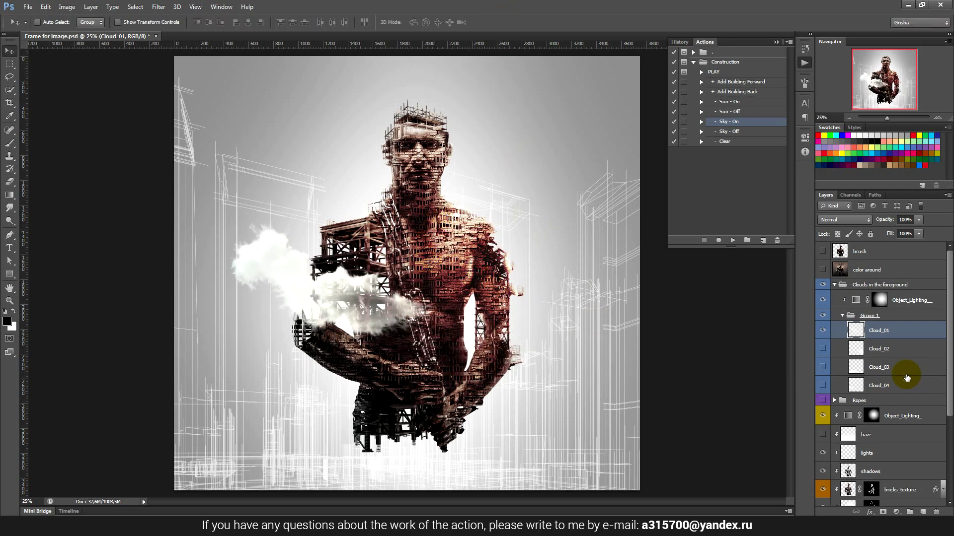
pyautogui.hotkey('ctrl', 'alt', 'z')
pyautogui.hotkey('ctrl', 'alt', 'z')
pyautogui.moveTo(412, 346); pyautogui.dragTo(542, 318)
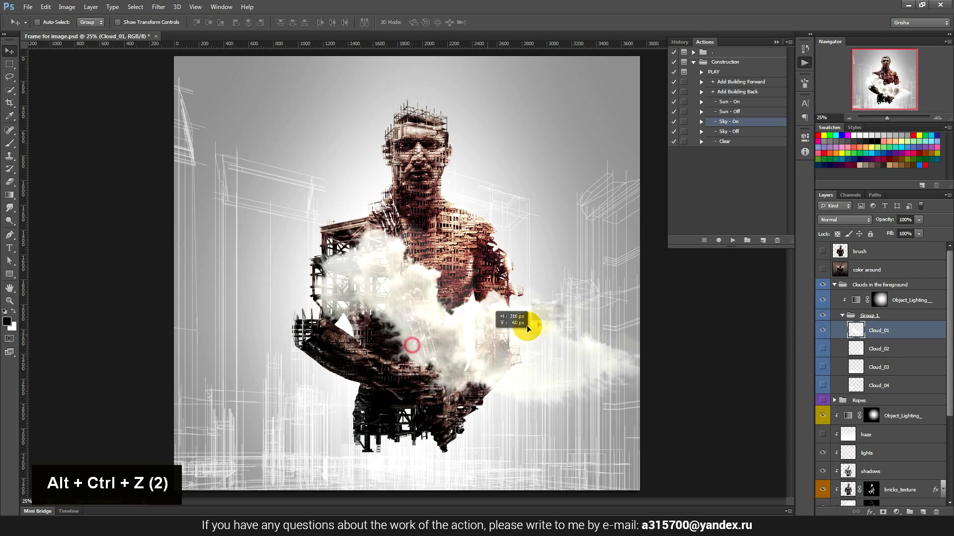
# Step: Hide Cloud_01 and move Cloud_02 toward the canvas centre
pyautogui.click(823, 331)
pyautogui.click(822, 349)
pyautogui.click(879, 348)
pyautogui.moveTo(561, 350)
pyautogui.mouseDown()
pyautogui.moveTo(346, 322)
pyautogui.moveTo(351, 299)
pyautogui.mouseUp()
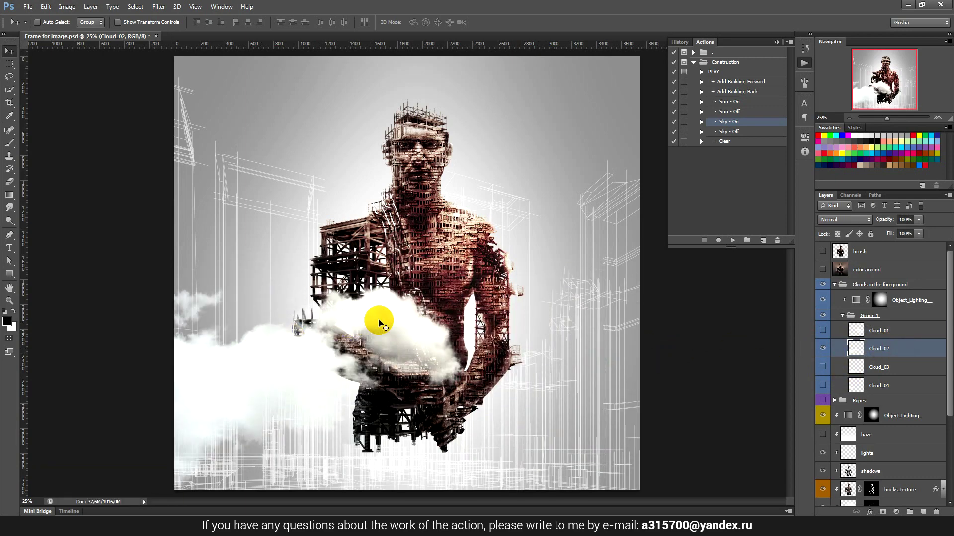
# Step: Place Cloud_02 lower left, preview Cloud_03, and move Cloud_04 over chest and scaffold
pyautogui.moveTo(326, 371)
pyautogui.mouseDown()
pyautogui.moveTo(305, 366)
pyautogui.moveTo(593, 394)
pyautogui.moveTo(566, 392)
pyautogui.moveTo(574, 383)
pyautogui.mouseUp()
pyautogui.click(821, 368)
pyautogui.click(880, 367)
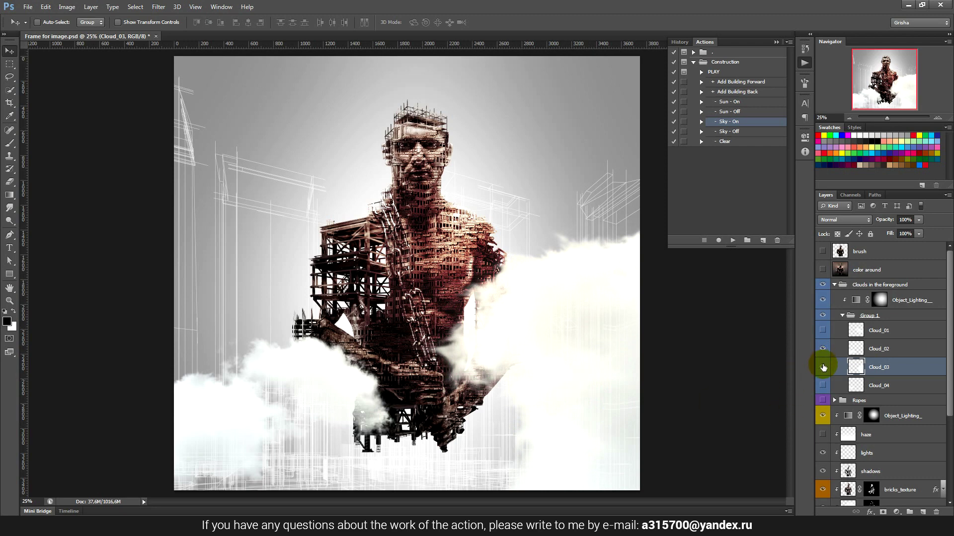
pyautogui.click(823, 367)
pyautogui.click(822, 386)
pyautogui.click(879, 385)
pyautogui.moveTo(289, 339)
pyautogui.mouseDown()
pyautogui.moveTo(572, 311)
pyautogui.moveTo(544, 267)
pyautogui.mouseUp()
pyautogui.moveTo(521, 323); pyautogui.dragTo(350, 265)
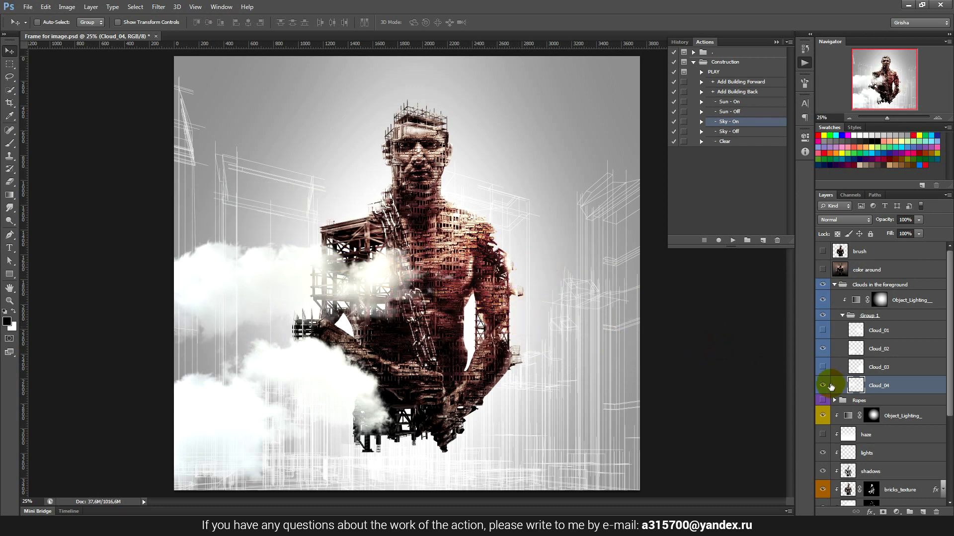
# Step: Hide Cloud_04 and Cloud_02, collapse both cloud groups, and rerun Sky - On
pyautogui.moveTo(823, 385); pyautogui.dragTo(824, 353)
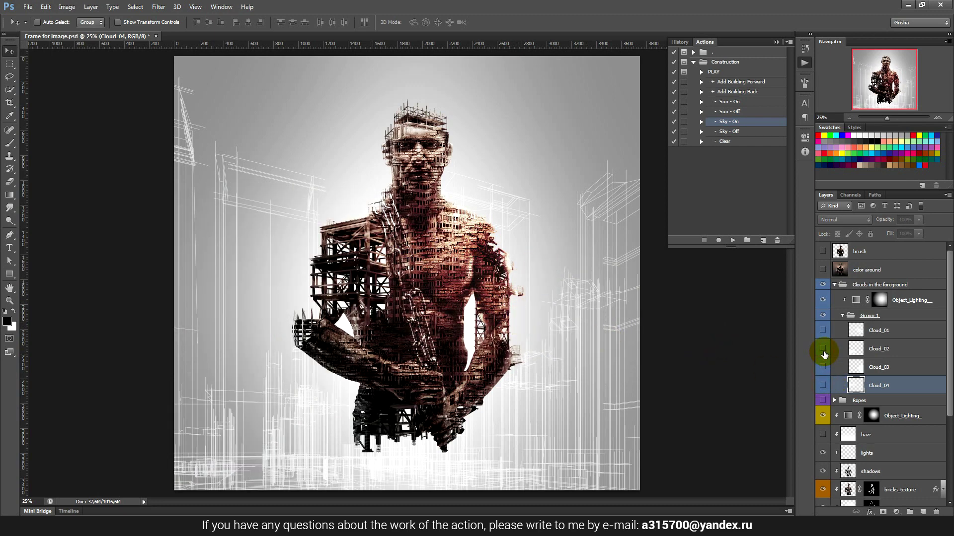
pyautogui.click(842, 316)
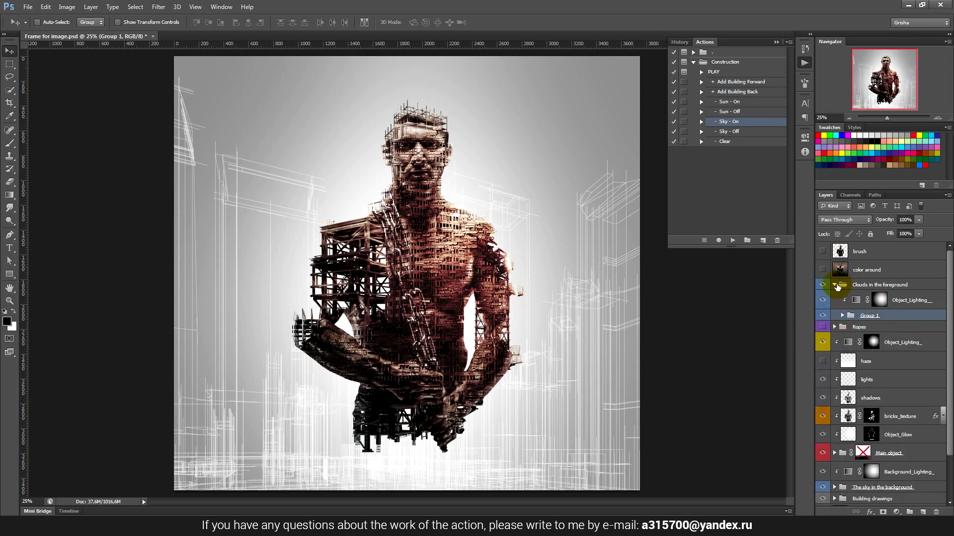
pyautogui.click(836, 286)
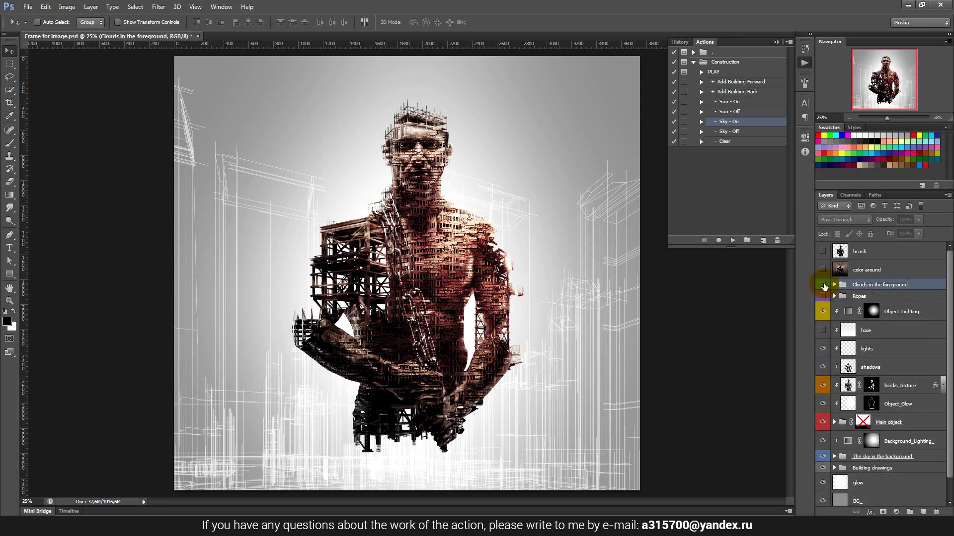
pyautogui.click(733, 241)
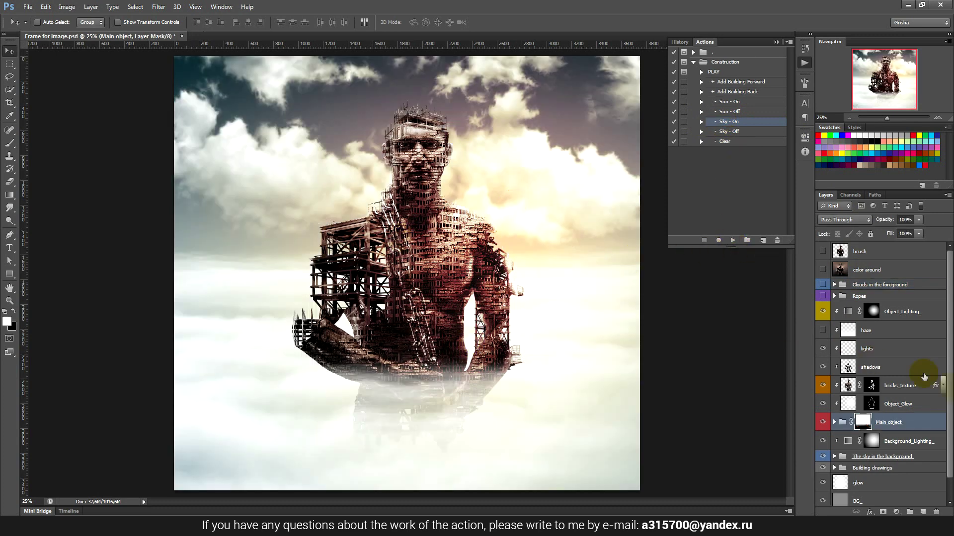
# Step: Expand The sky in the background group to list Birds and Cloud_BG, and select Background_Lighting_
pyautogui.scroll(-1, 905, 381)
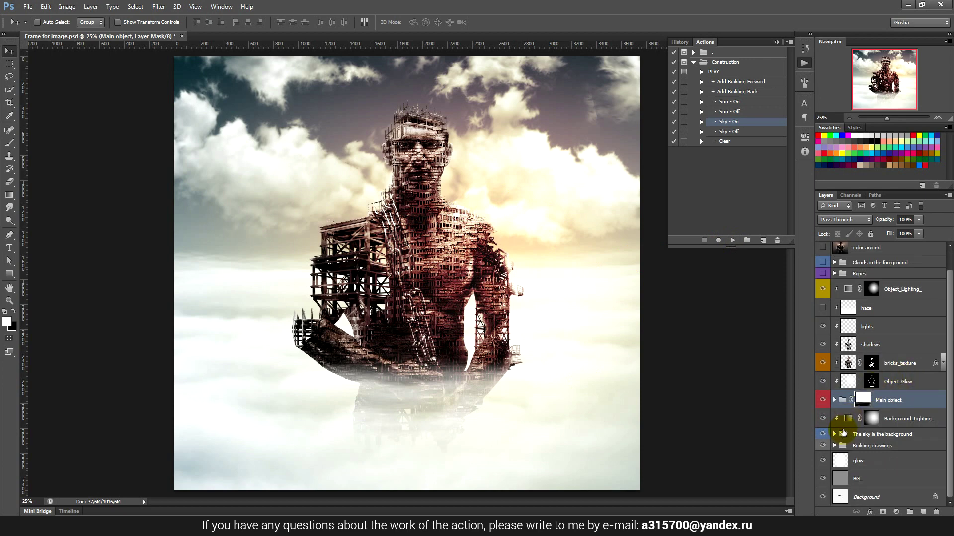
pyautogui.click(835, 435)
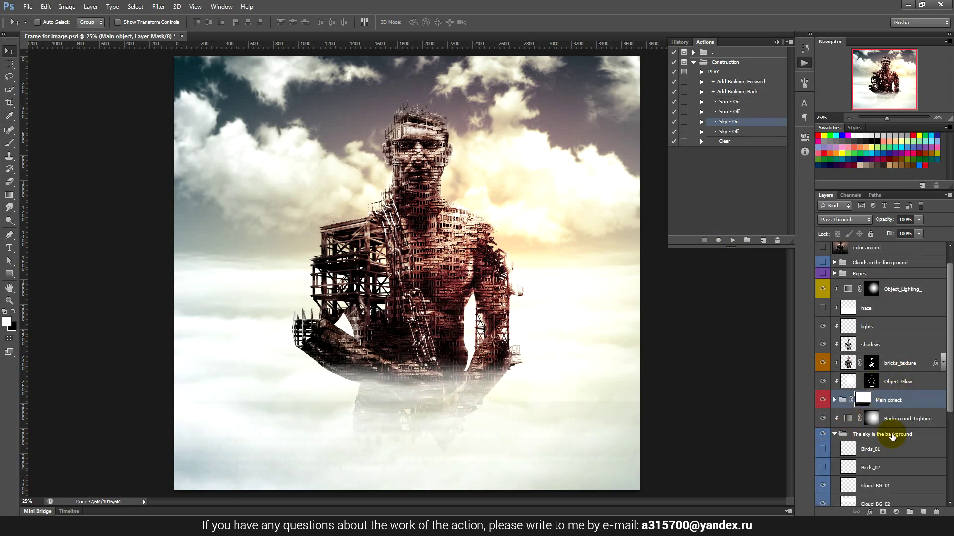
pyautogui.scroll(-2, 893, 436)
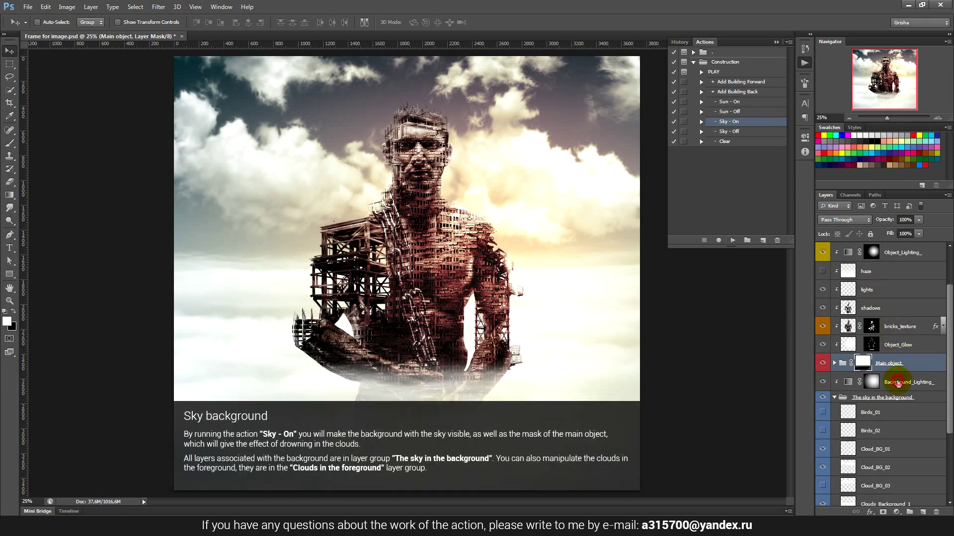
pyautogui.click(898, 383)
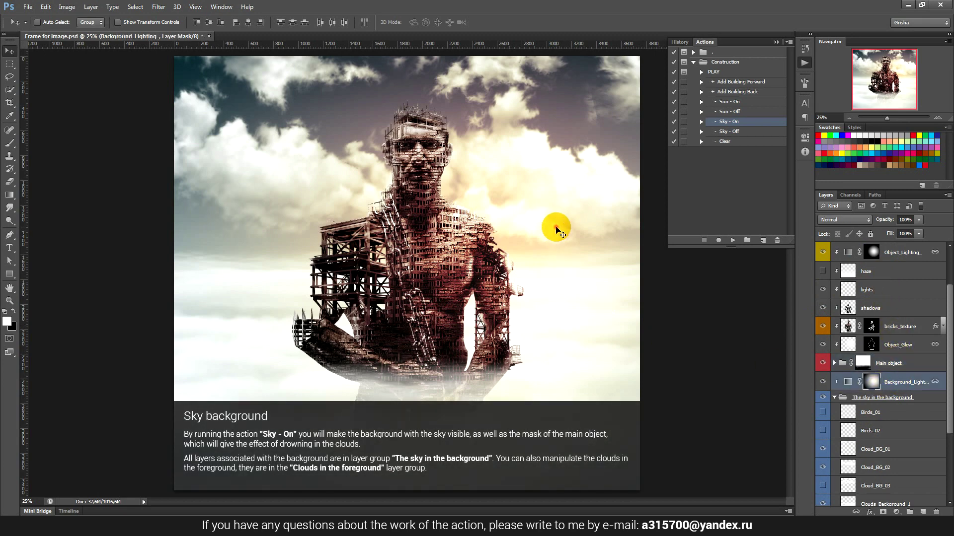
# Step: Try moving the Background_Lighting_ glow around the canvas, then undo those moves
pyautogui.moveTo(556, 229); pyautogui.dragTo(417, 155)
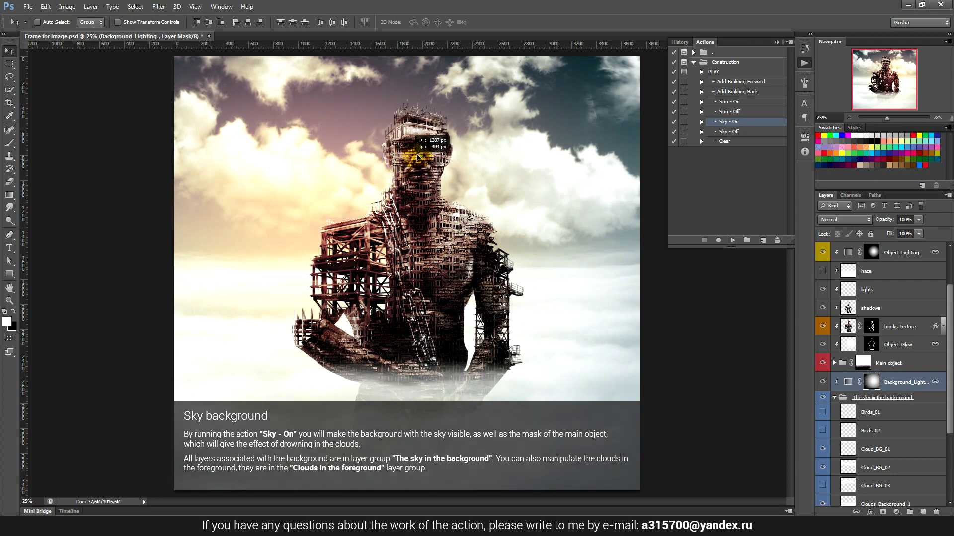
pyautogui.moveTo(418, 155)
pyautogui.mouseDown()
pyautogui.moveTo(316, 226)
pyautogui.moveTo(544, 367)
pyautogui.mouseUp()
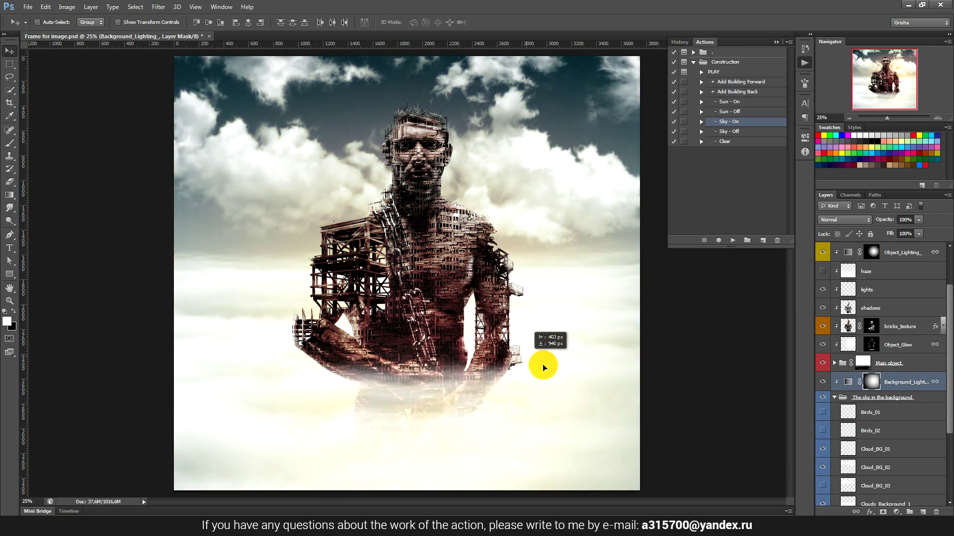
pyautogui.moveTo(543, 366)
pyautogui.mouseDown()
pyautogui.moveTo(533, 254)
pyautogui.moveTo(425, 210)
pyautogui.mouseUp()
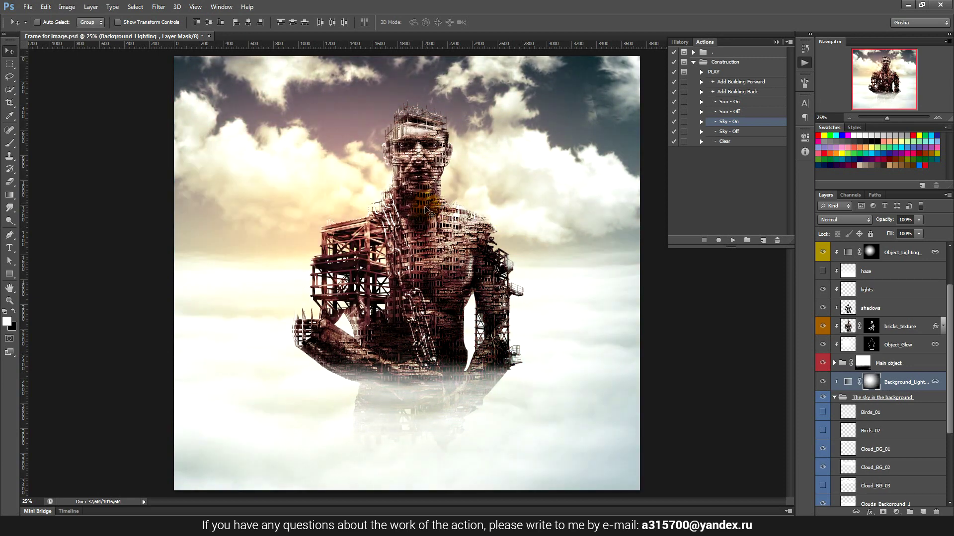
pyautogui.hotkey('ctrl', 'alt', 'z')
pyautogui.hotkey('ctrl', 'alt', 'z')
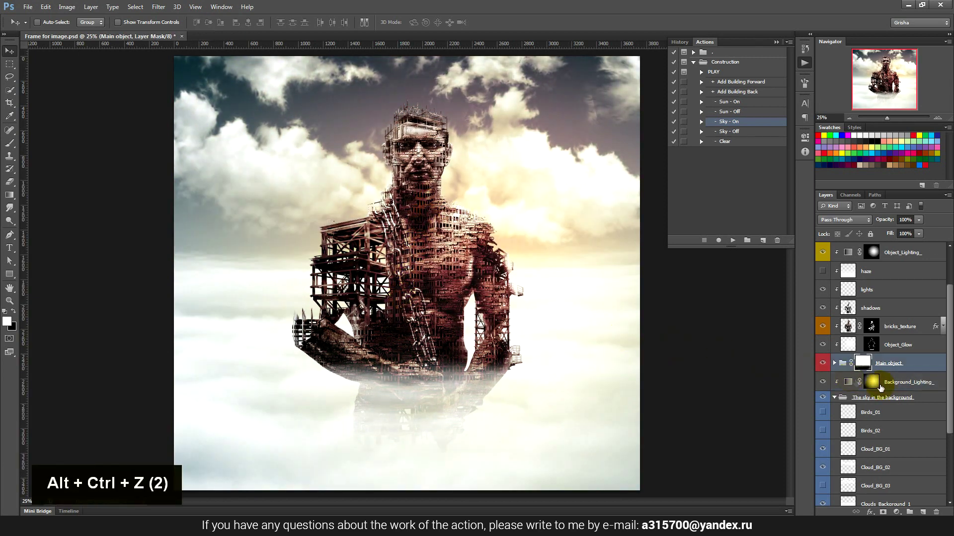
pyautogui.click(906, 384)
pyautogui.scroll(-1, 906, 385)
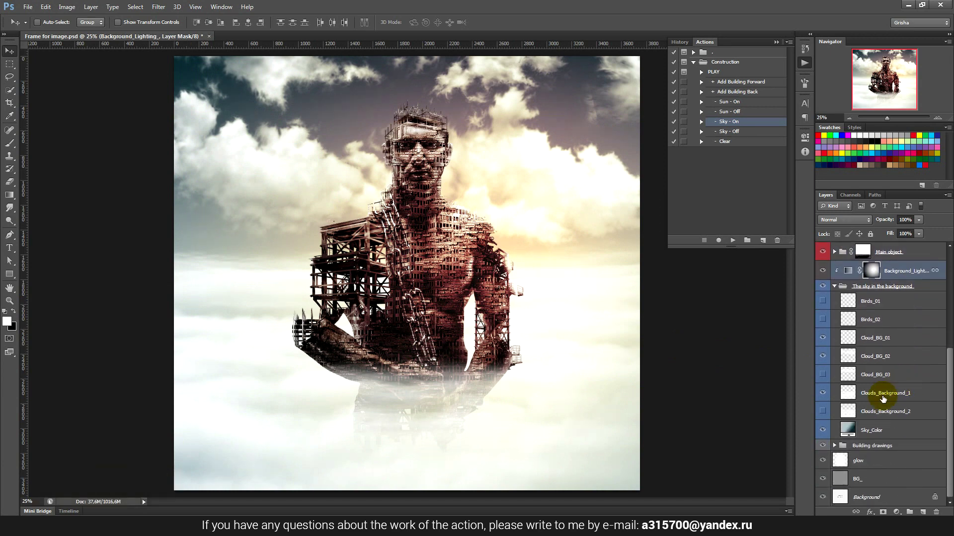
# Step: Show Birds_01 and shift both the Birds_01 and Birds_02 flocks up and left in the sky
pyautogui.click(871, 302)
pyautogui.click(822, 302)
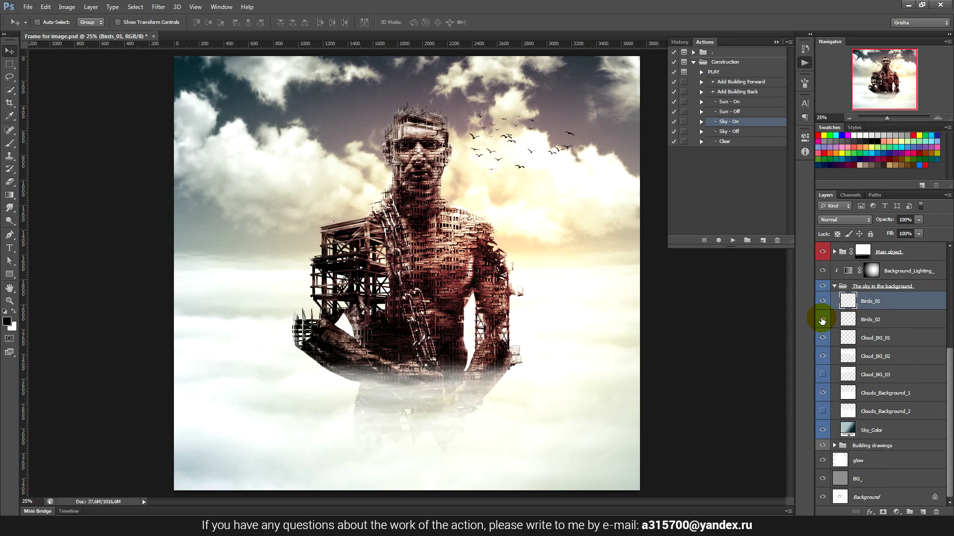
pyautogui.click(872, 319)
pyautogui.moveTo(563, 187); pyautogui.dragTo(504, 173)
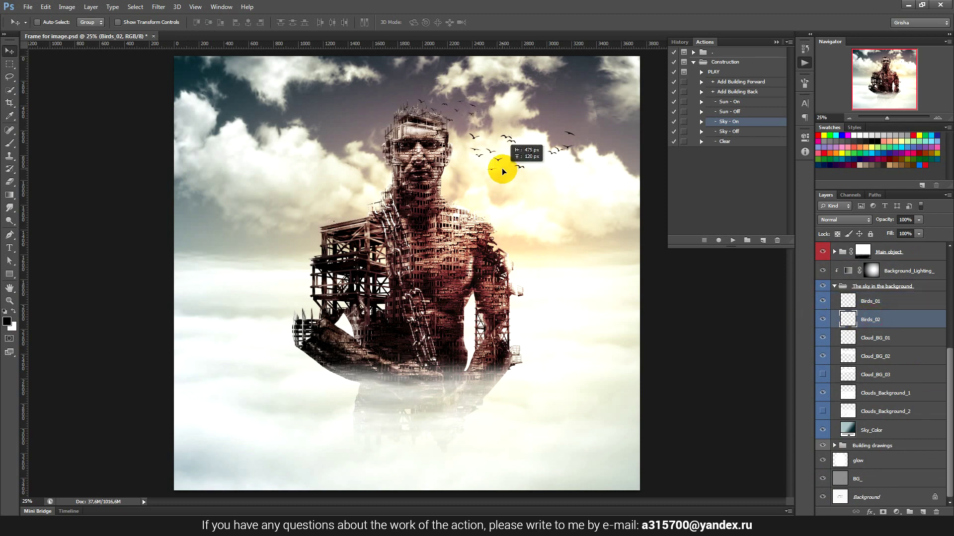
pyautogui.click(883, 308)
pyautogui.moveTo(569, 256); pyautogui.dragTo(543, 192)
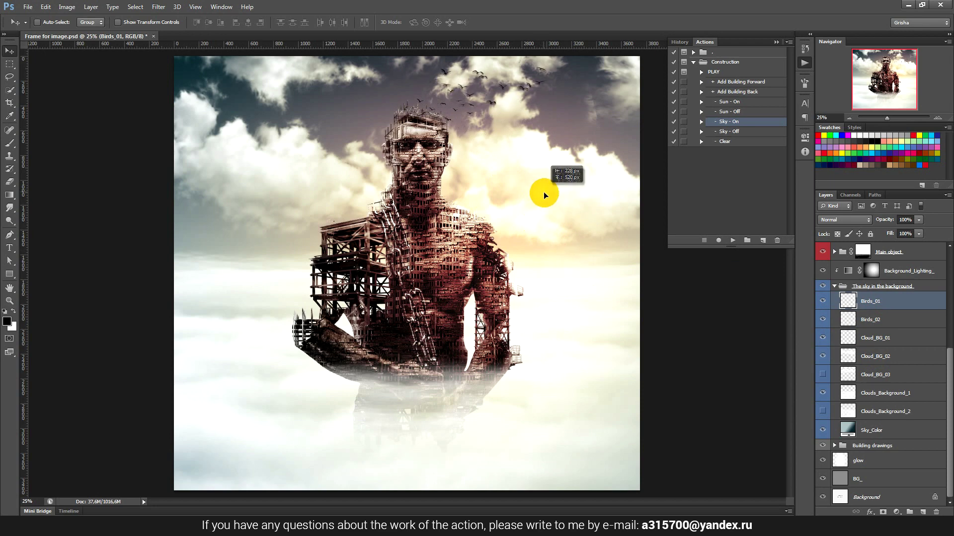
pyautogui.moveTo(543, 192); pyautogui.dragTo(545, 203)
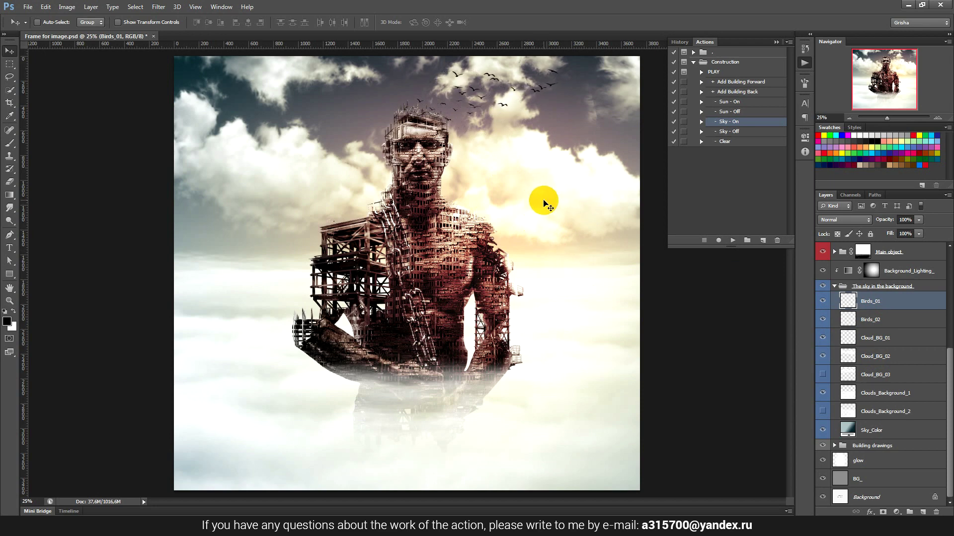
pyautogui.click(876, 320)
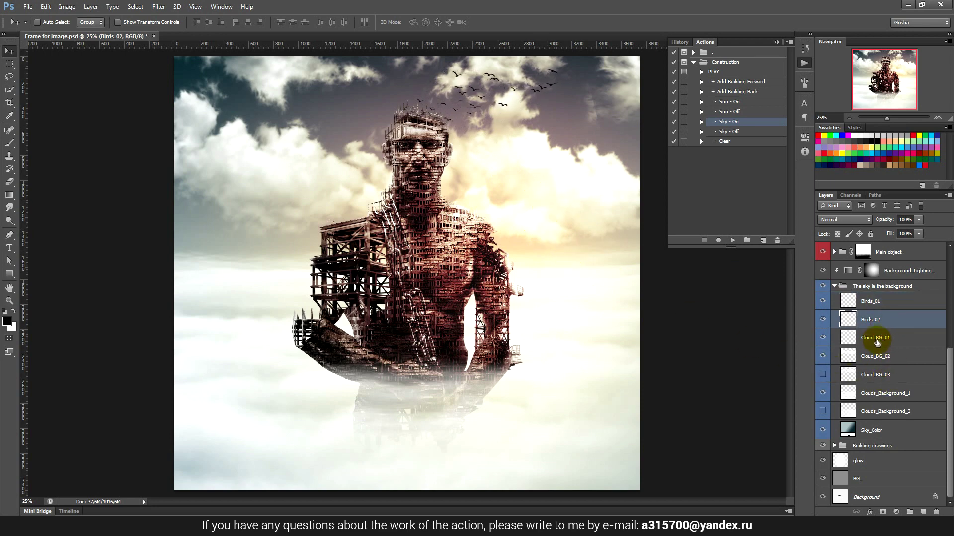
# Step: Toggle Cloud_BG_01 and Cloud_BG_02 visibility to compare the sky, then select Cloud_BG_02
pyautogui.click(877, 340)
pyautogui.click(823, 337)
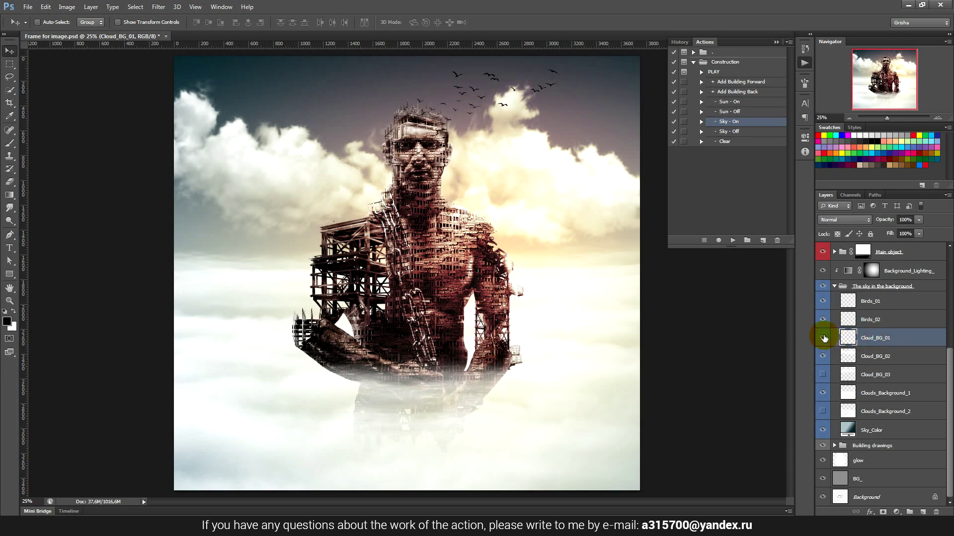
pyautogui.click(823, 359)
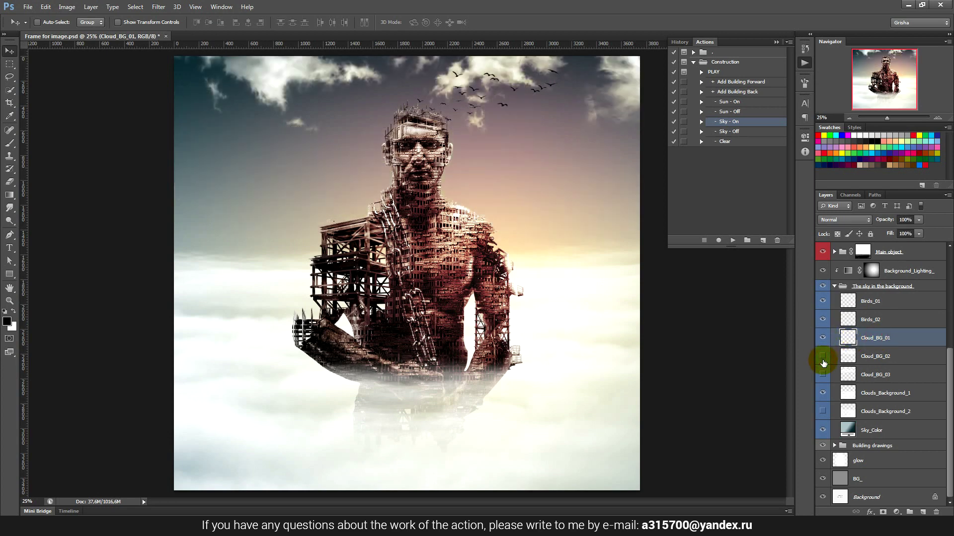
pyautogui.click(823, 356)
pyautogui.click(889, 358)
# Step: Scale Cloud_BG_02 proportionally to about 105%, reposition it in the sky, then hide it
pyautogui.hotkey('ctrl', 't')
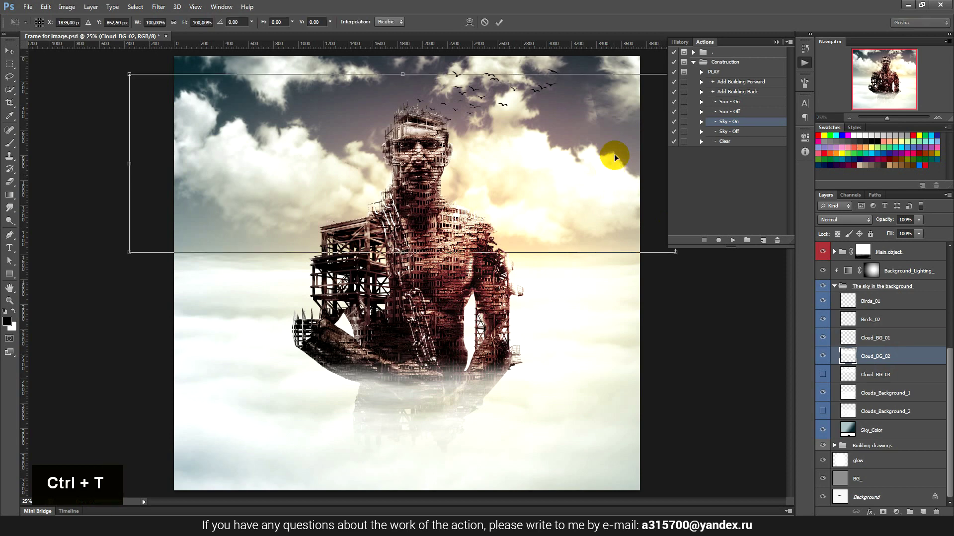
pyautogui.hotkey('alt', 'shift')
pyautogui.moveTo(129, 74); pyautogui.dragTo(142, 78)
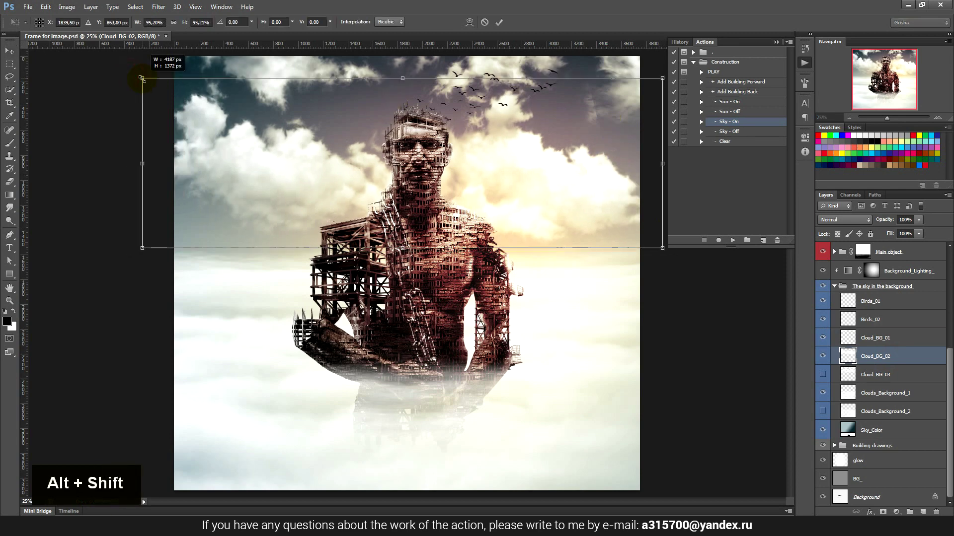
pyautogui.click(805, 63)
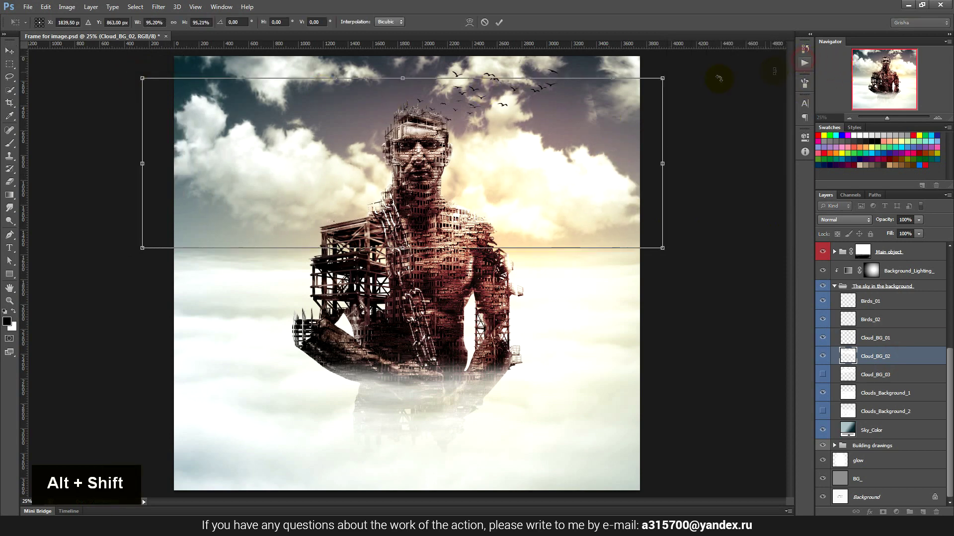
pyautogui.moveTo(664, 78); pyautogui.dragTo(646, 83)
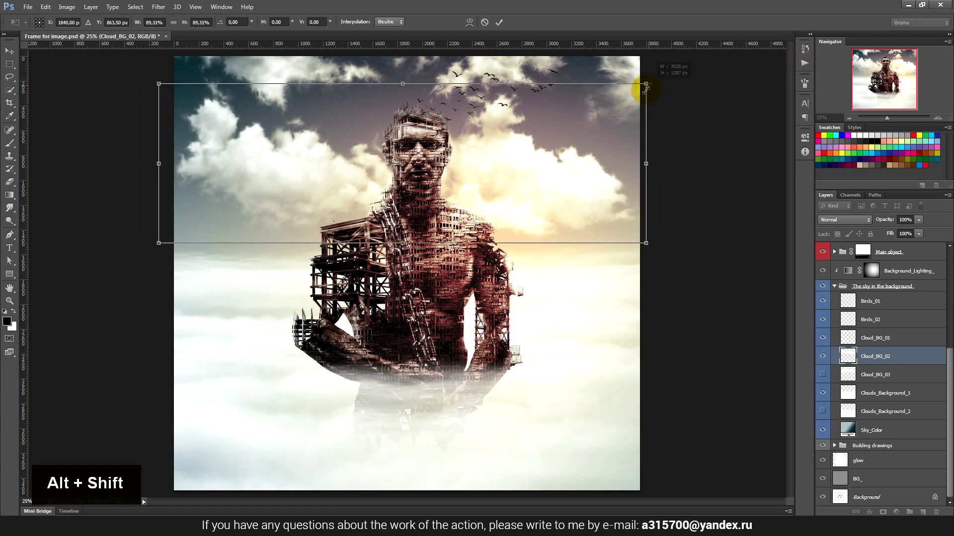
pyautogui.moveTo(588, 133); pyautogui.dragTo(588, 151)
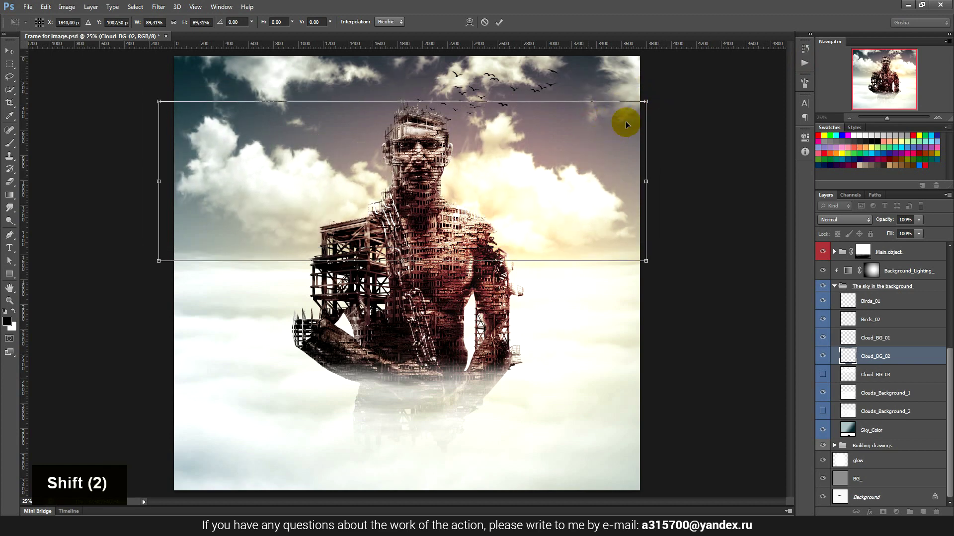
pyautogui.moveTo(646, 102); pyautogui.dragTo(690, 94)
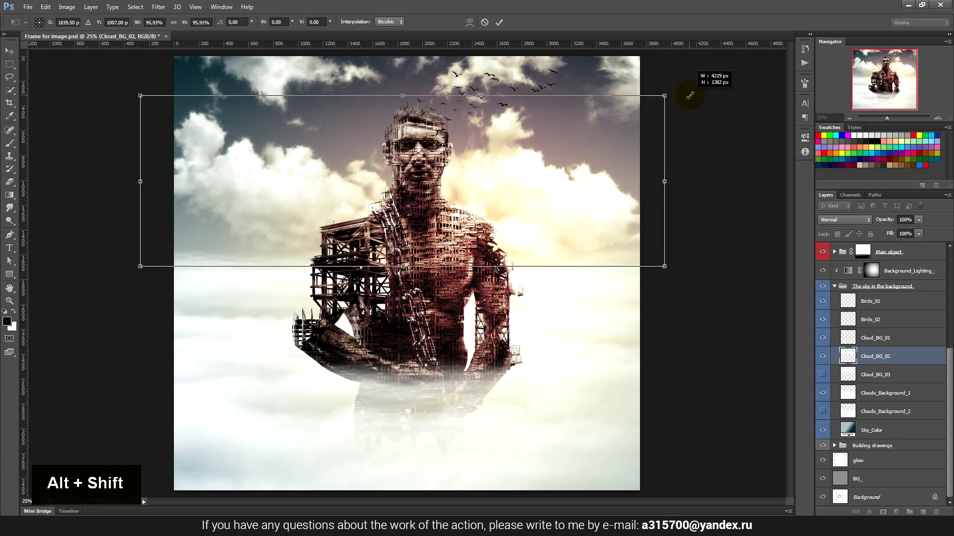
pyautogui.moveTo(592, 136); pyautogui.dragTo(593, 137)
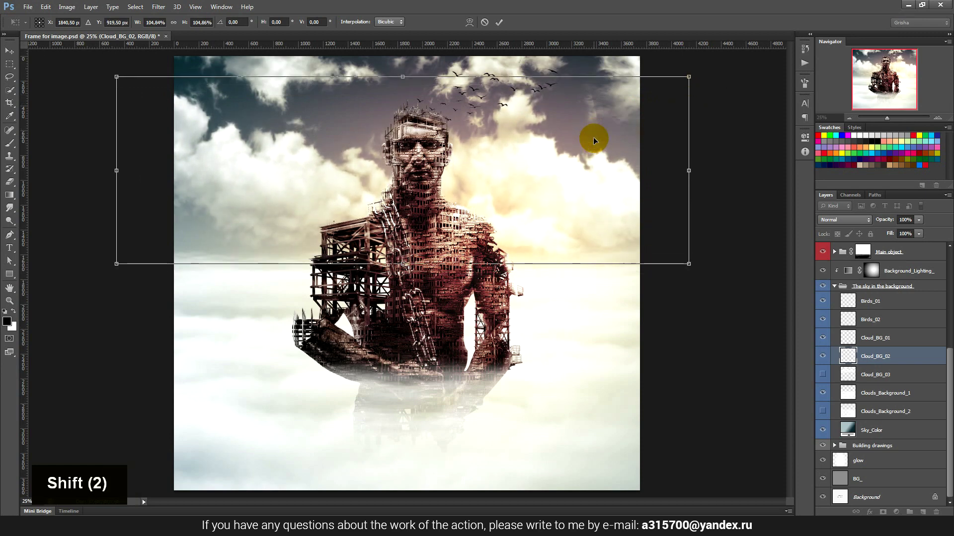
pyautogui.click(502, 22)
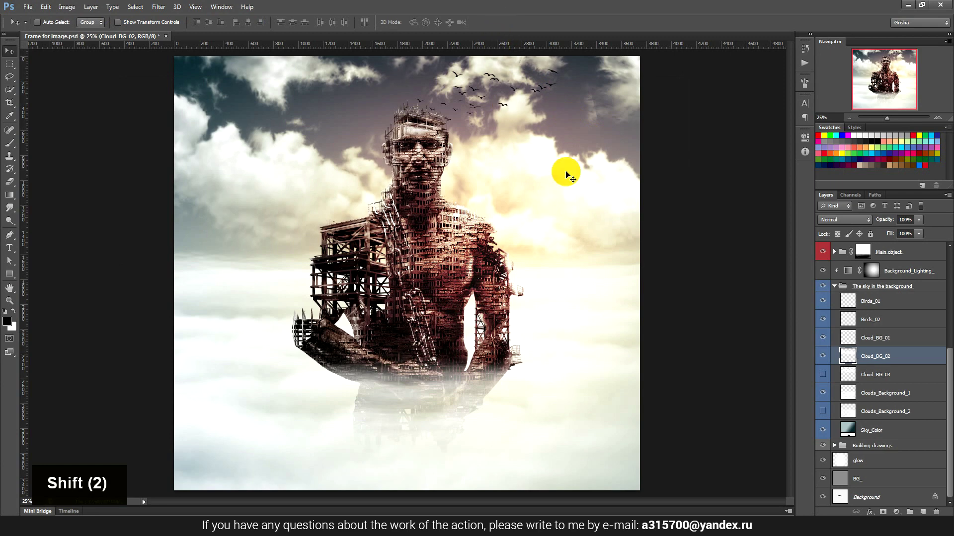
pyautogui.click(823, 356)
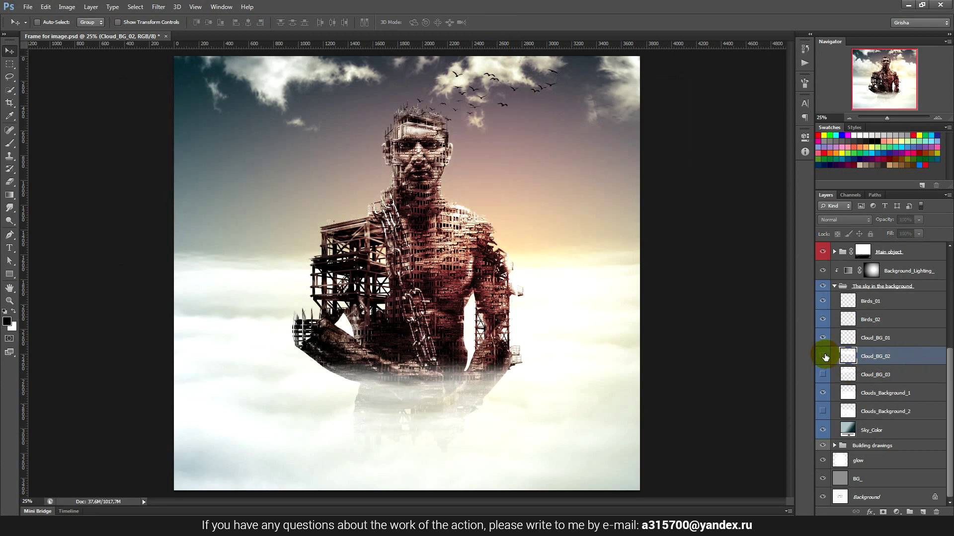
# Step: Show Cloud_BG_03, shrink it to about 73%, and move it left and down, then hide it and show Cloud_BG_02 again
pyautogui.click(823, 358)
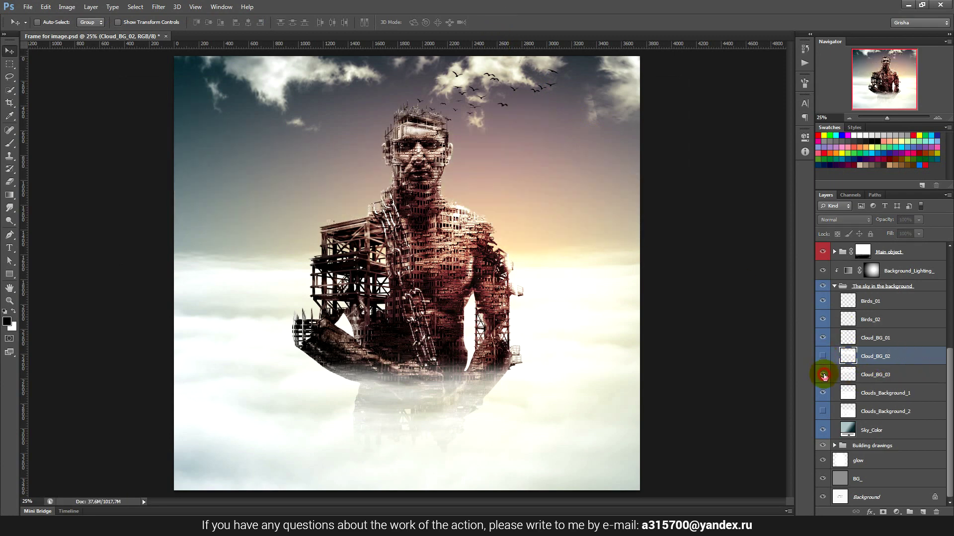
pyautogui.click(877, 377)
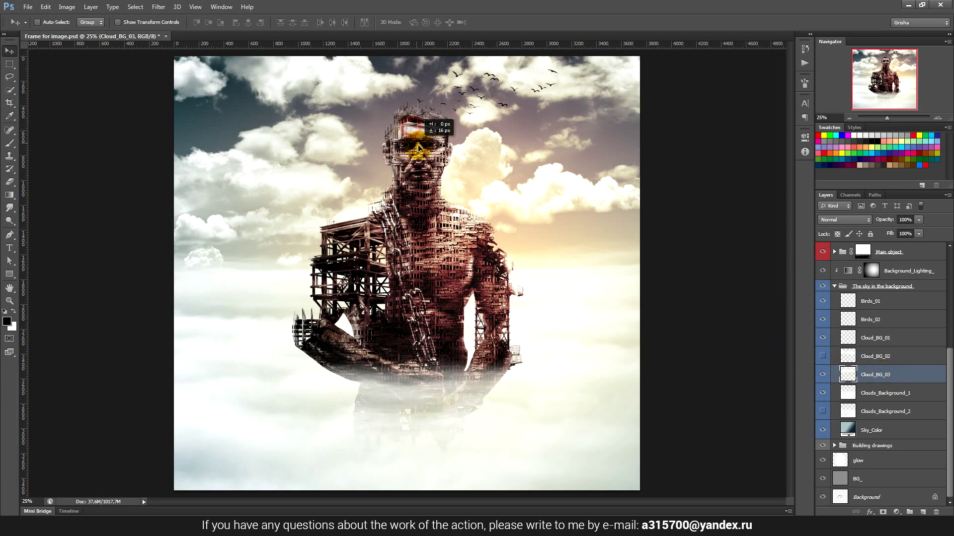
pyautogui.moveTo(411, 131); pyautogui.dragTo(426, 149)
pyautogui.hotkey('ctrl', 't')
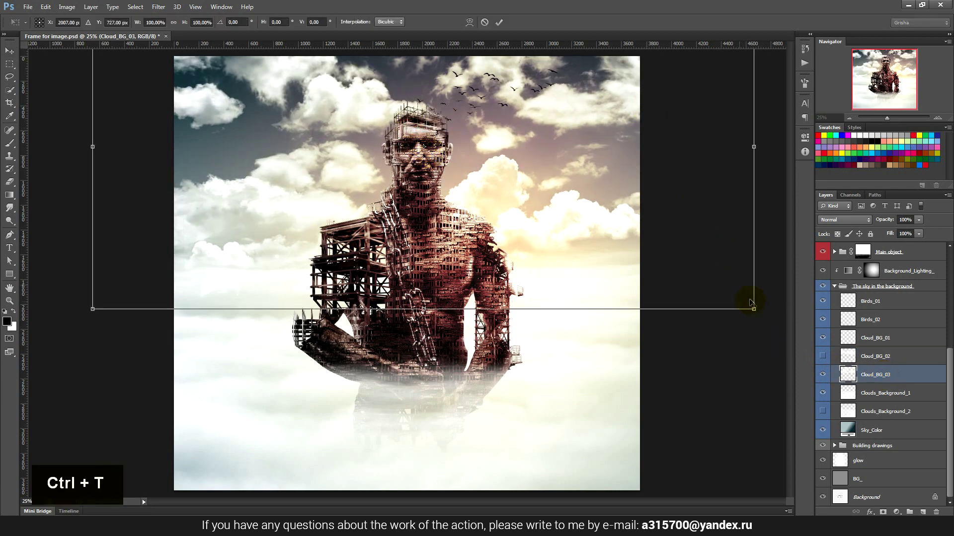
pyautogui.moveTo(751, 302); pyautogui.dragTo(666, 266)
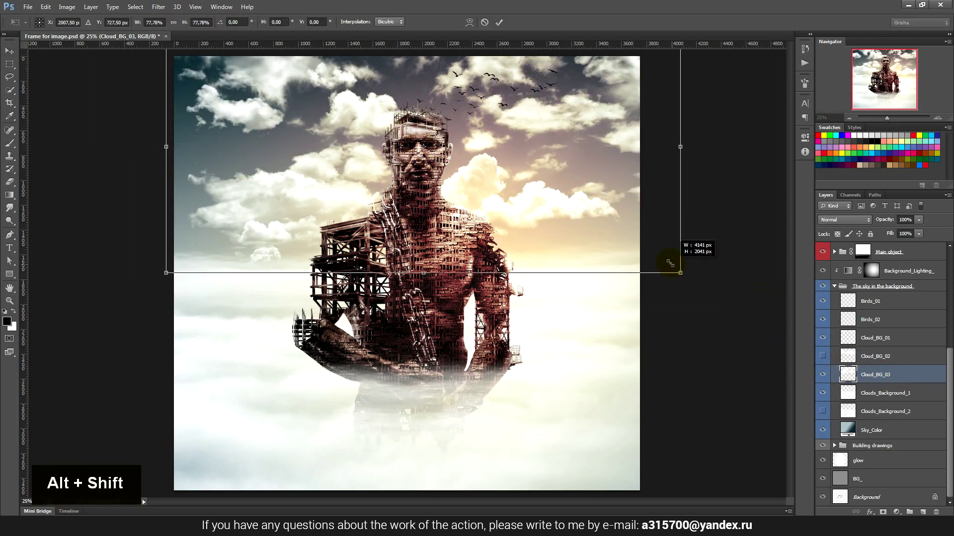
pyautogui.moveTo(586, 132); pyautogui.dragTo(584, 145)
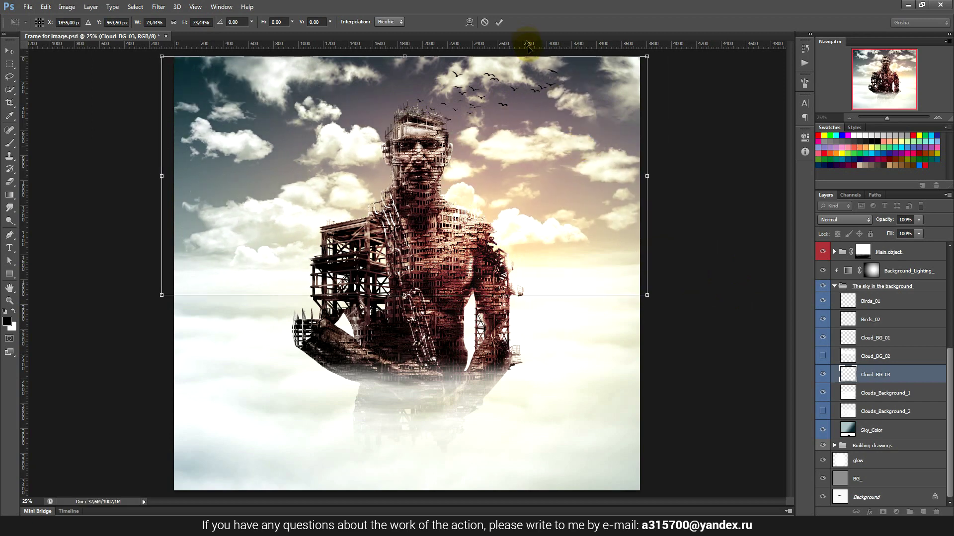
pyautogui.click(502, 22)
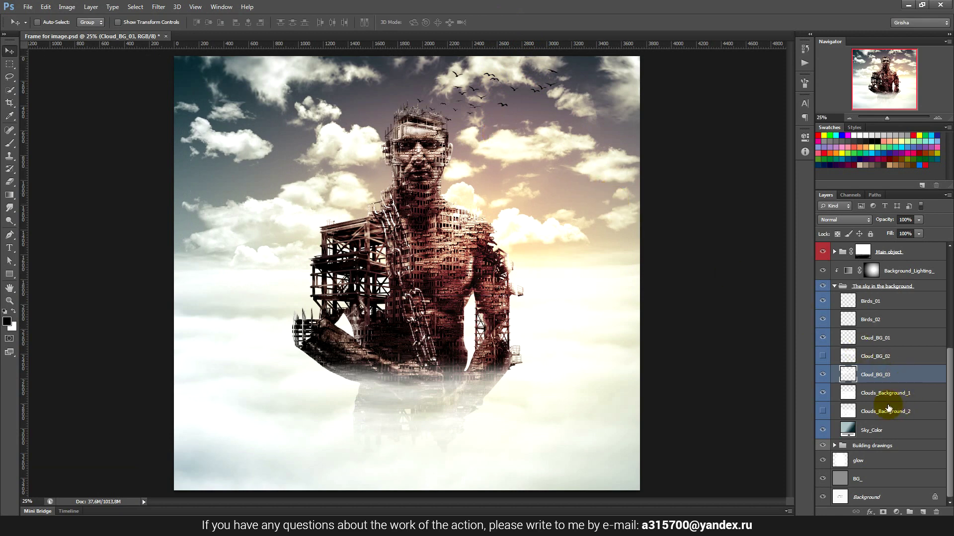
pyautogui.click(824, 368)
pyautogui.click(823, 357)
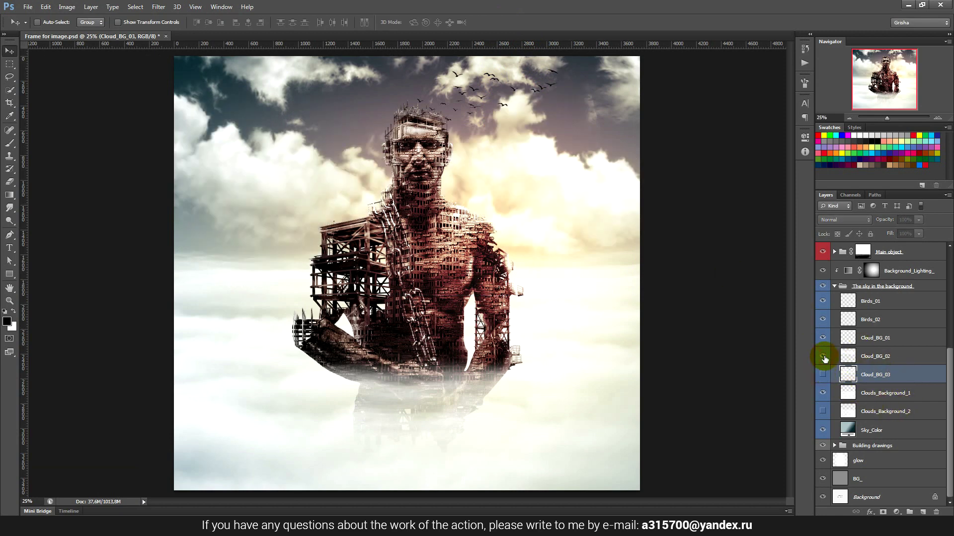
# Step: Open the Sky_Color gradient and try a dark blue-violet for its dark end stop
pyautogui.click(823, 357)
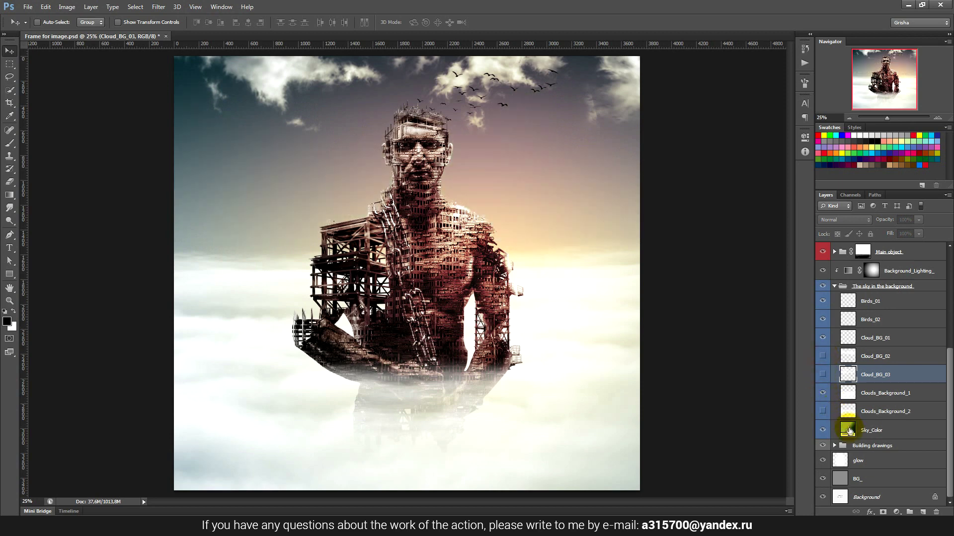
pyautogui.doubleClick(848, 430)
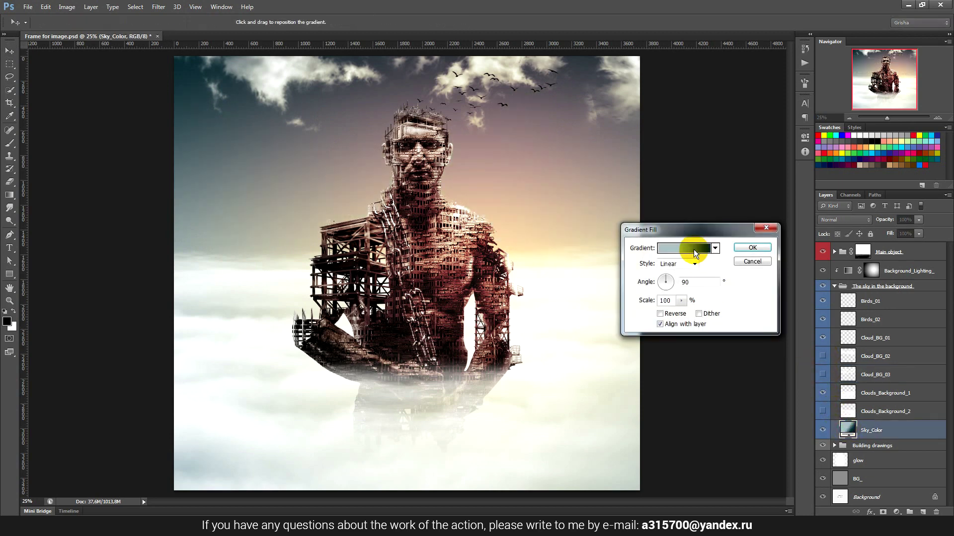
pyautogui.click(694, 250)
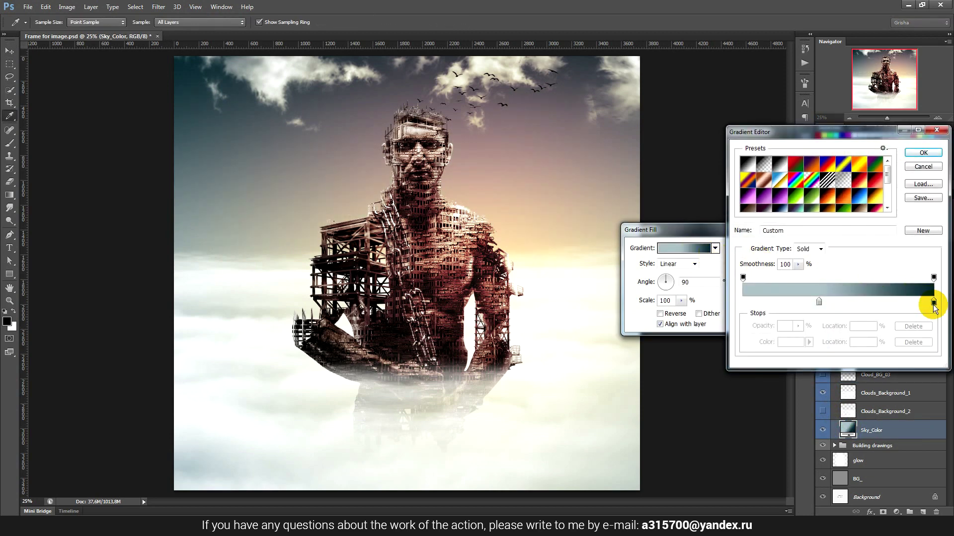
pyautogui.click(934, 303)
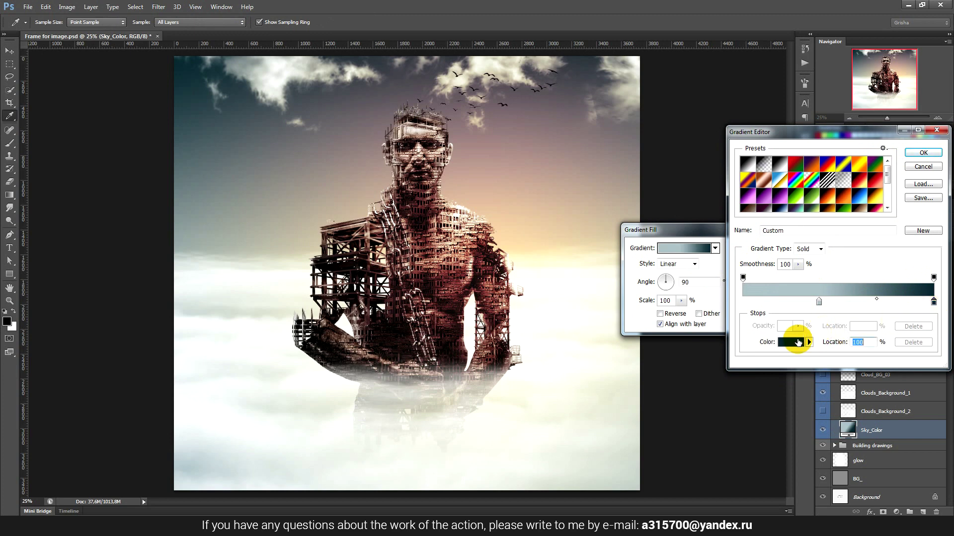
pyautogui.click(791, 342)
pyautogui.click(739, 135)
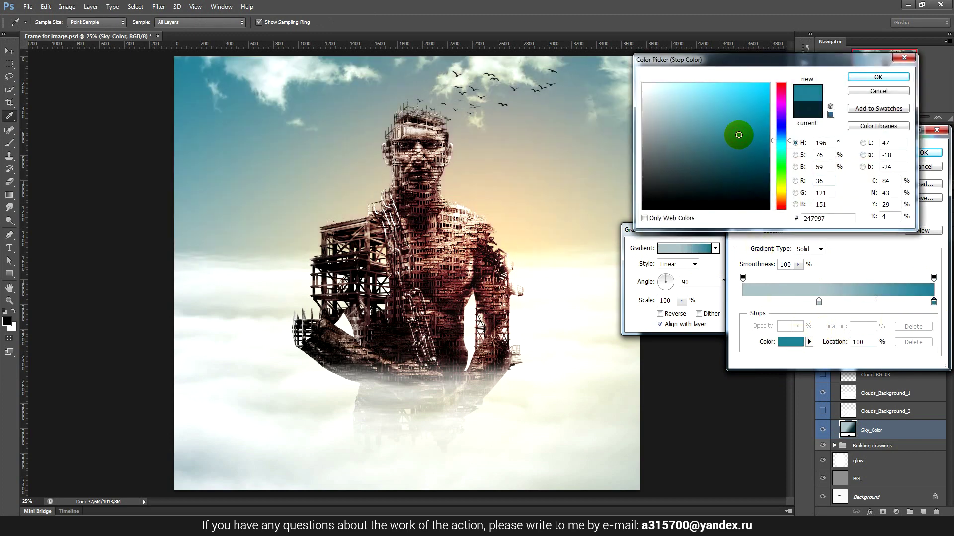
pyautogui.moveTo(739, 135); pyautogui.dragTo(759, 187)
pyautogui.click(779, 176)
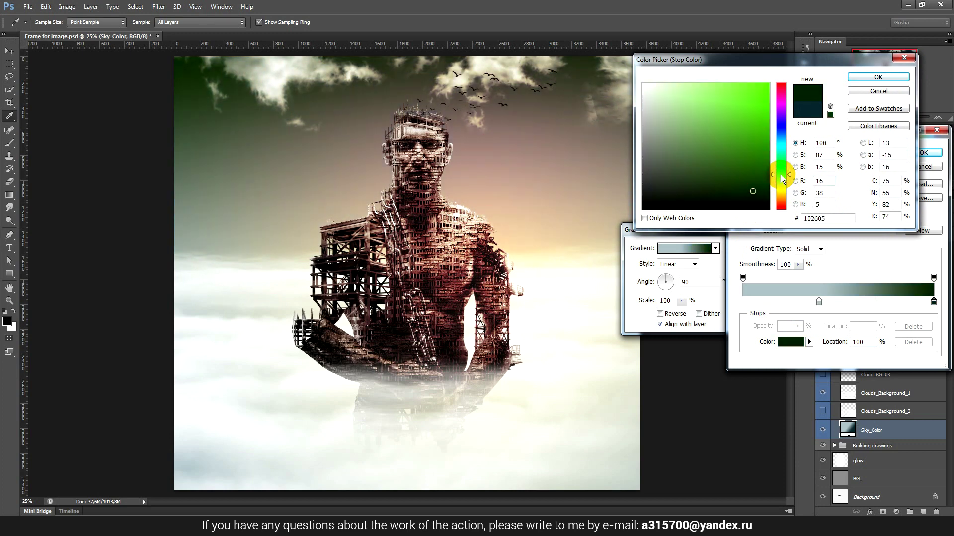
pyautogui.moveTo(778, 189); pyautogui.dragTo(783, 213)
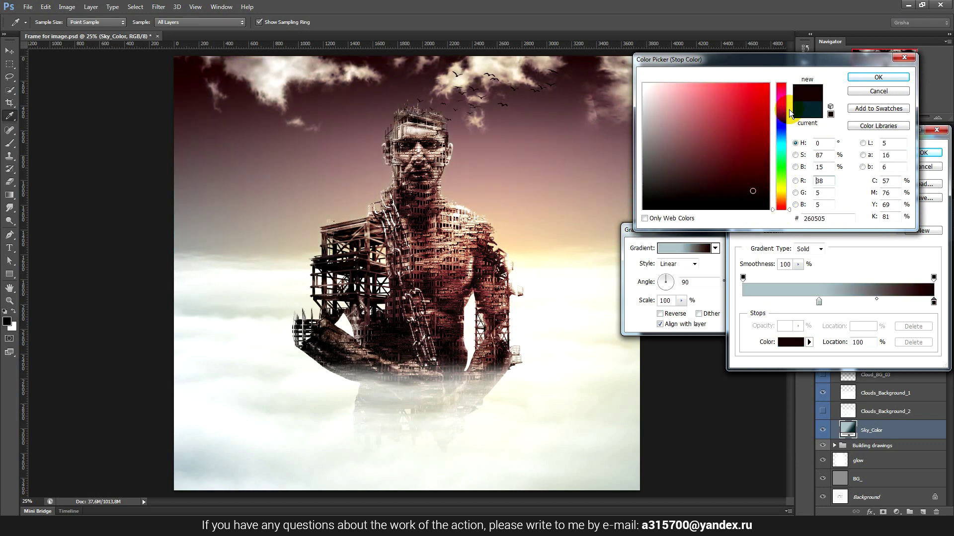
pyautogui.click(783, 121)
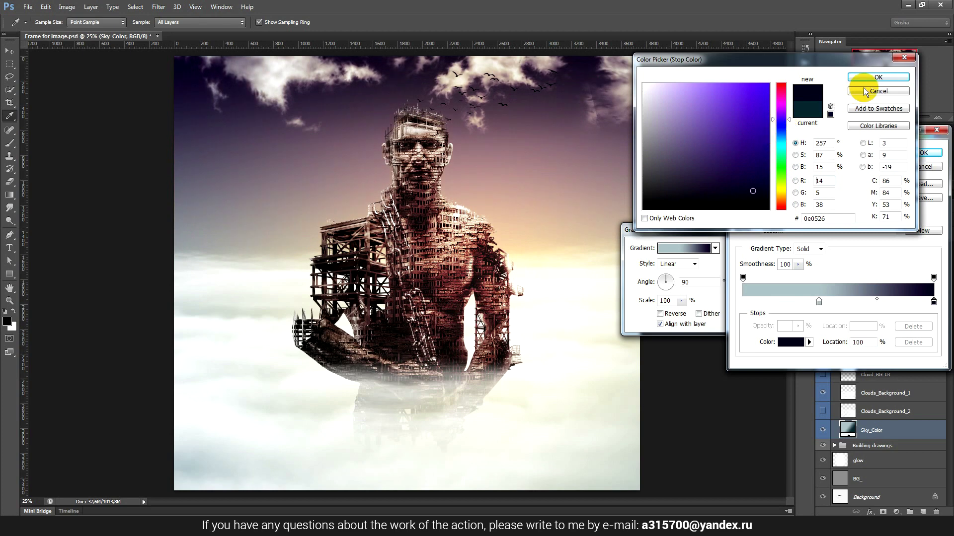
pyautogui.click(876, 78)
# Step: Make the gradient's 40% stop a light blue
pyautogui.click(818, 302)
pyautogui.click(791, 342)
pyautogui.click(712, 92)
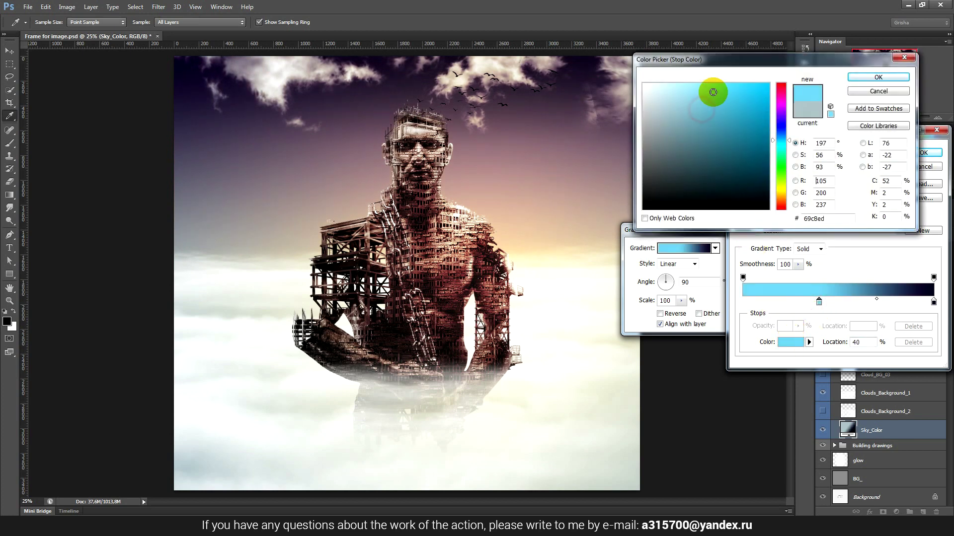
pyautogui.moveTo(705, 106)
pyautogui.mouseDown()
pyautogui.moveTo(682, 108)
pyautogui.moveTo(725, 100)
pyautogui.moveTo(708, 90)
pyautogui.mouseUp()
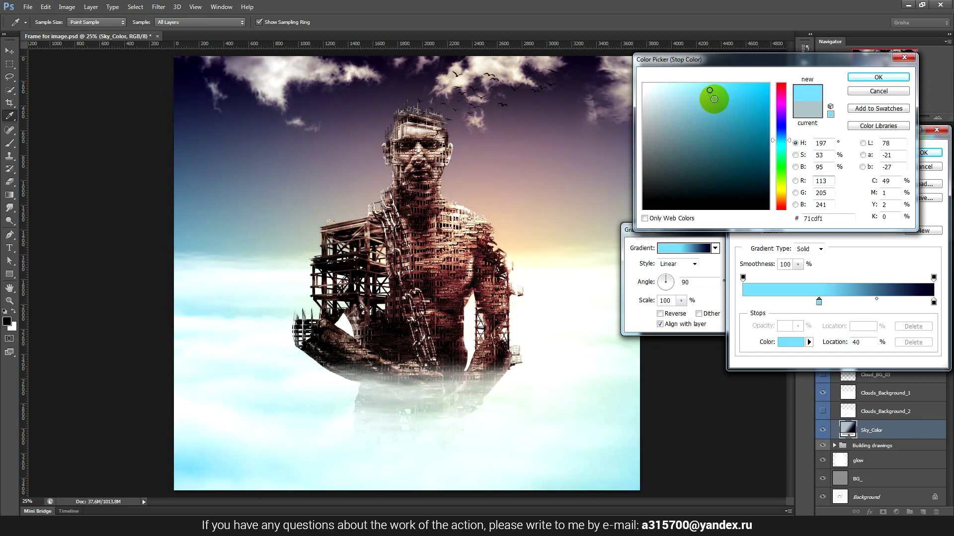
pyautogui.click(894, 78)
# Step: Discard the gradient colour edits, close Gradient Fill unchanged, and toggle Cloud_BG_03's visibility
pyautogui.moveTo(883, 131); pyautogui.dragTo(850, 127)
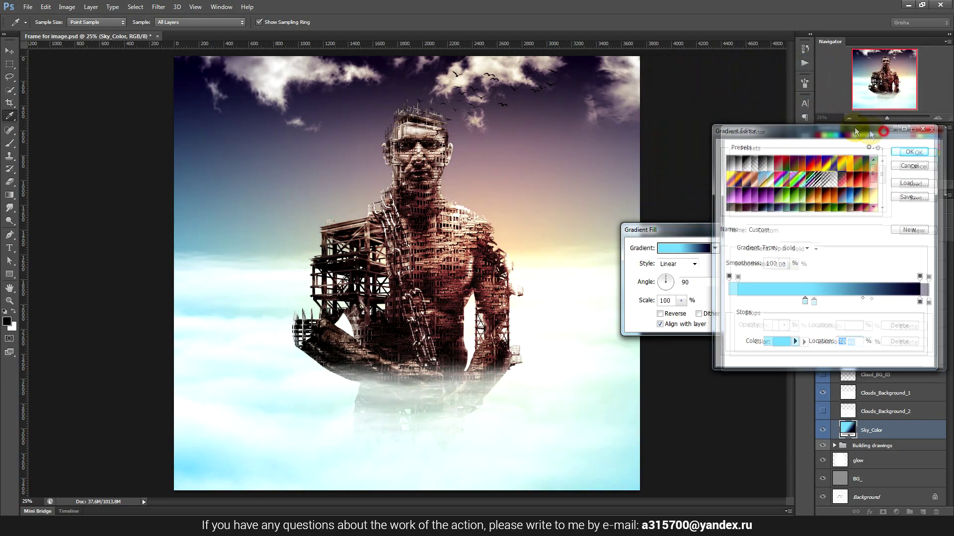
pyautogui.click(910, 124)
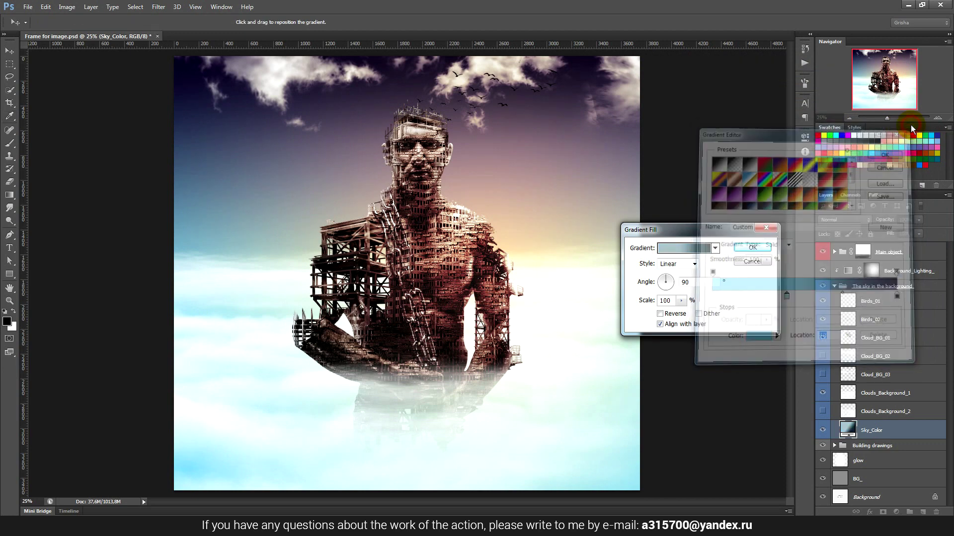
pyautogui.click(766, 228)
pyautogui.click(822, 375)
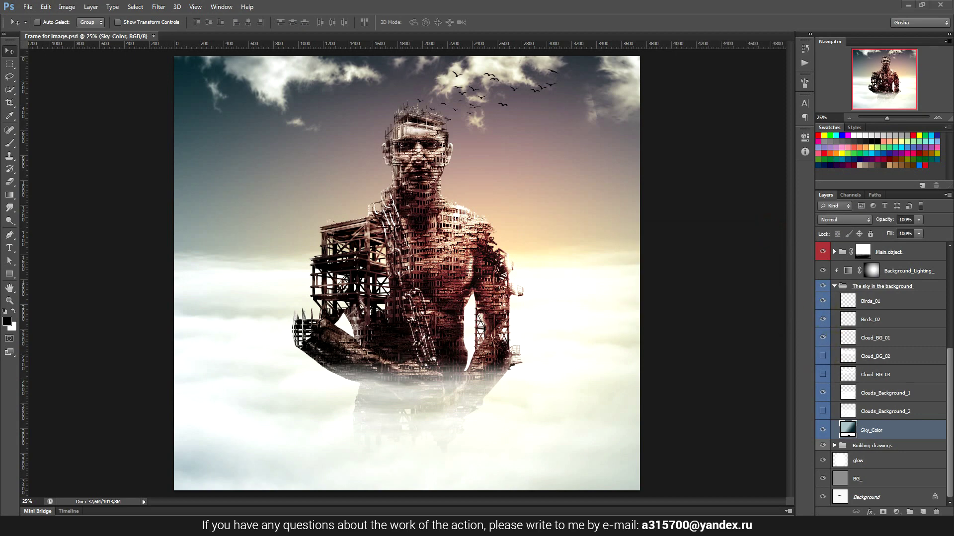
pyautogui.press('space')
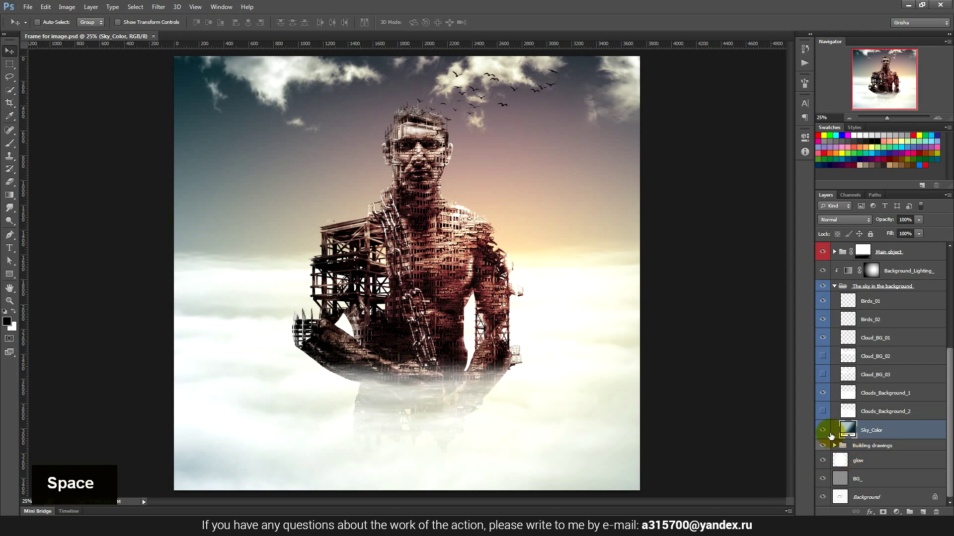
# Step: Toggle Sky_Color and the low cloud layers to compare, leaving Clouds_Background_2 showing
pyautogui.click(819, 431)
pyautogui.click(820, 430)
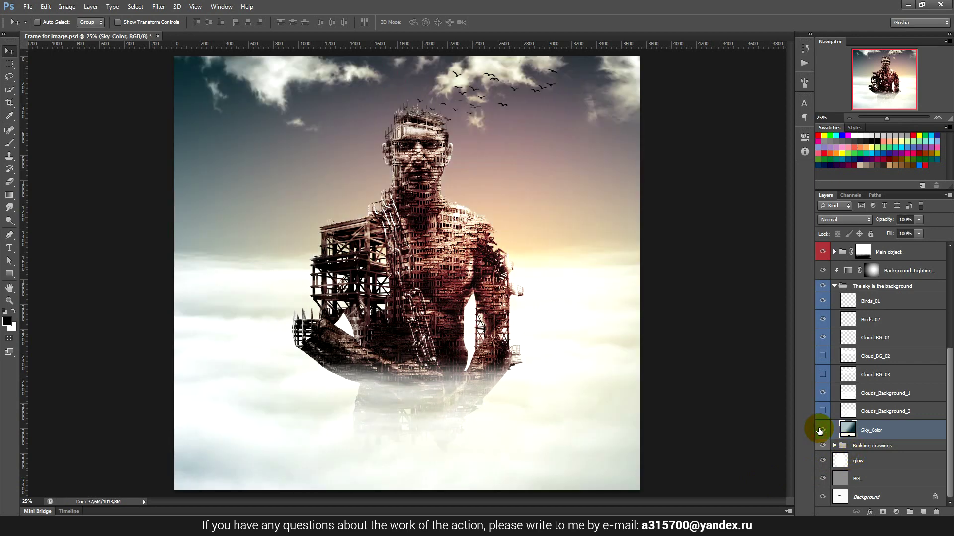
pyautogui.click(826, 395)
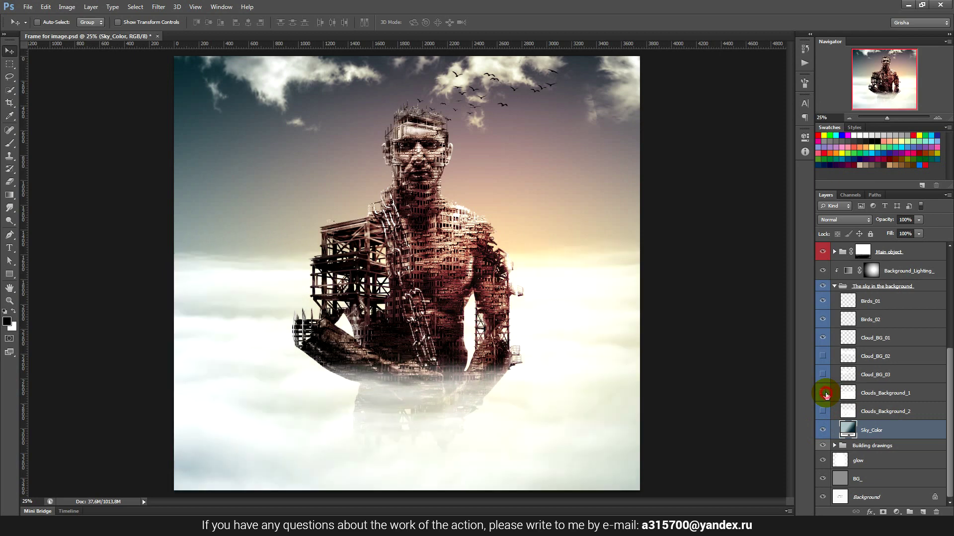
pyautogui.click(823, 395)
pyautogui.click(823, 410)
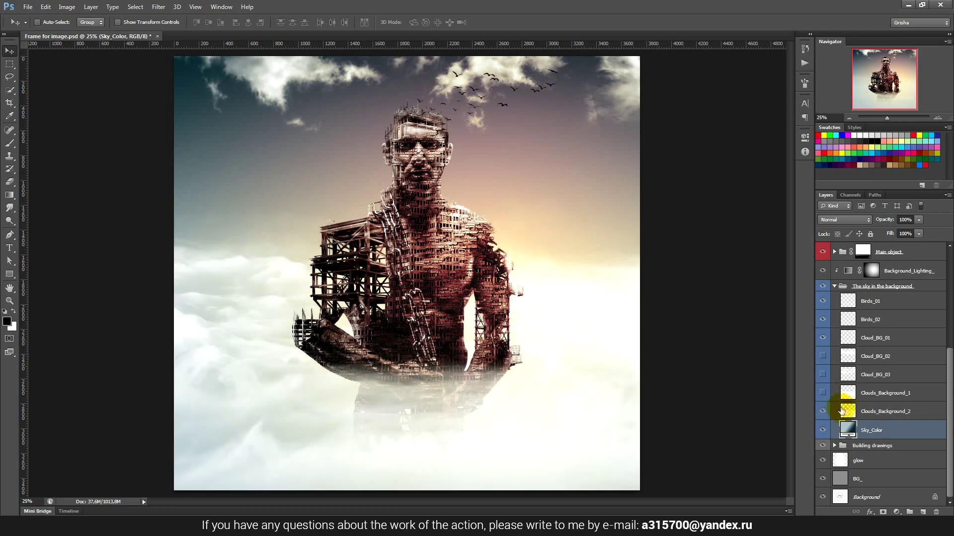
# Step: Try sliding Clouds_Background_2 left and right, then cancel the transform
pyautogui.click(885, 418)
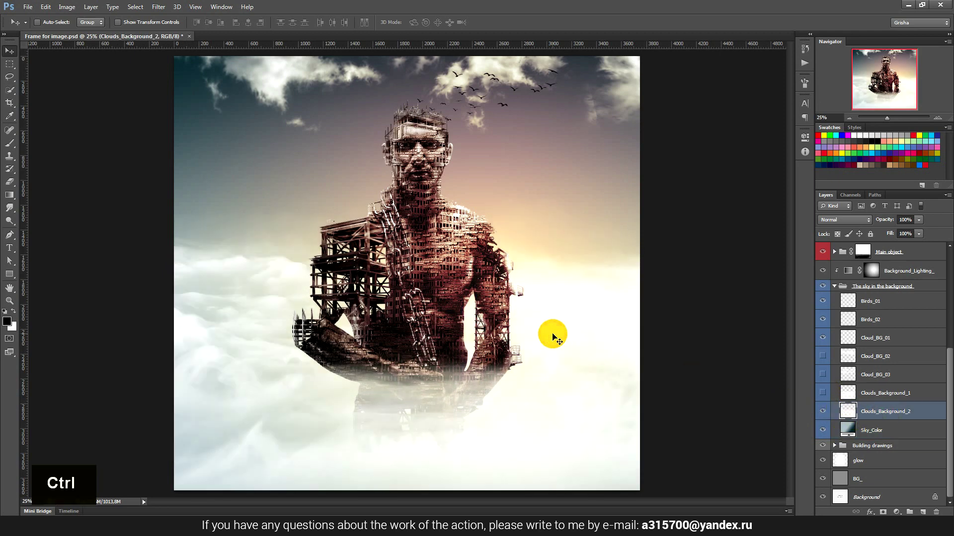
pyautogui.hotkey('ctrl', 't')
pyautogui.moveTo(692, 319); pyautogui.dragTo(532, 323)
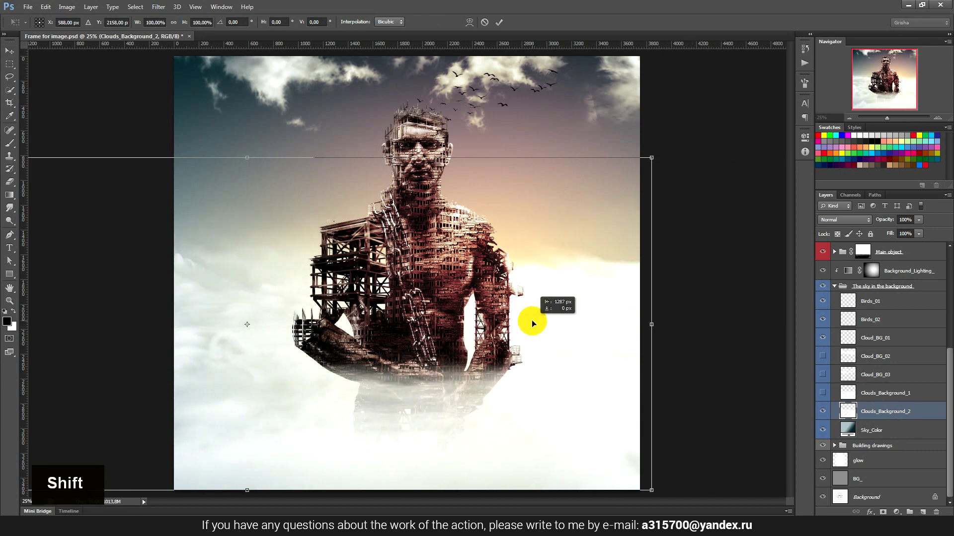
pyautogui.moveTo(154, 270); pyautogui.dragTo(479, 296)
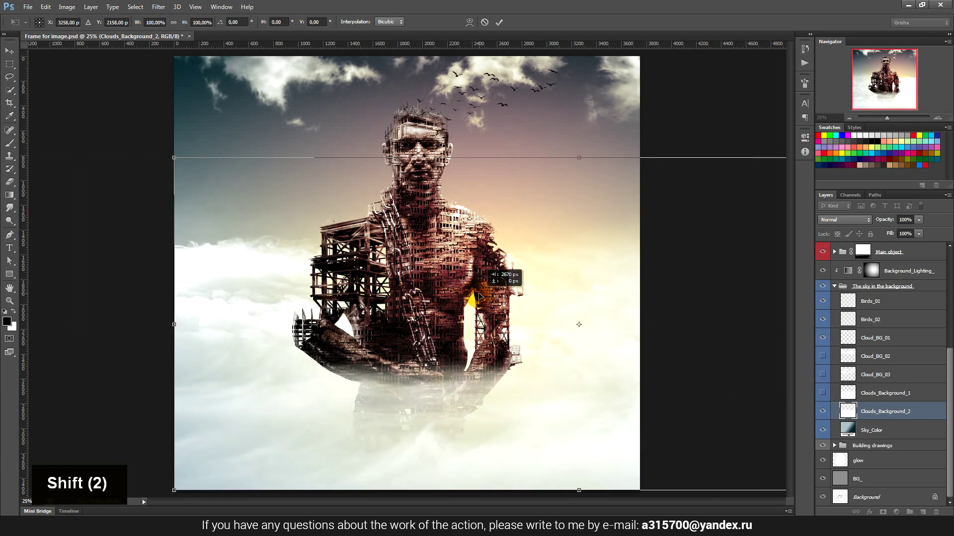
pyautogui.moveTo(628, 262); pyautogui.dragTo(493, 246)
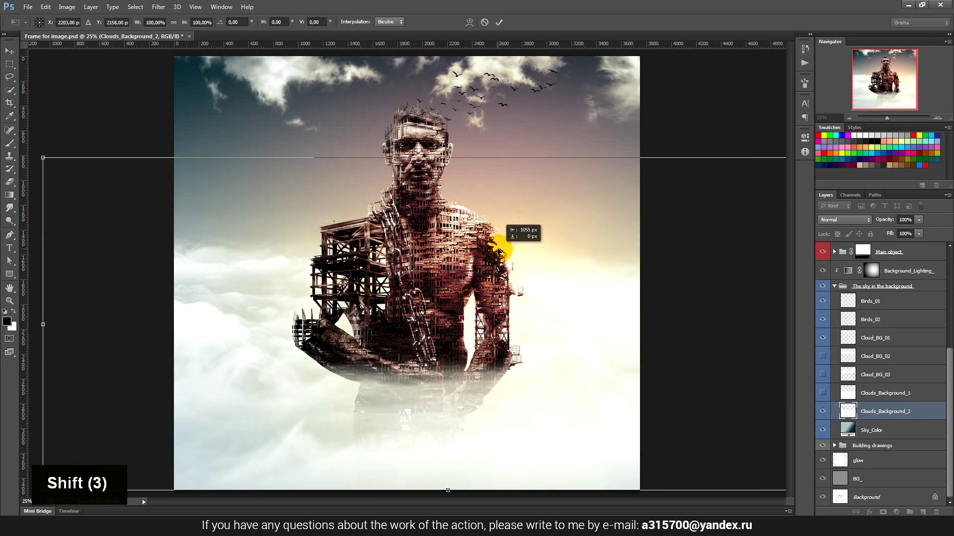
pyautogui.click(484, 21)
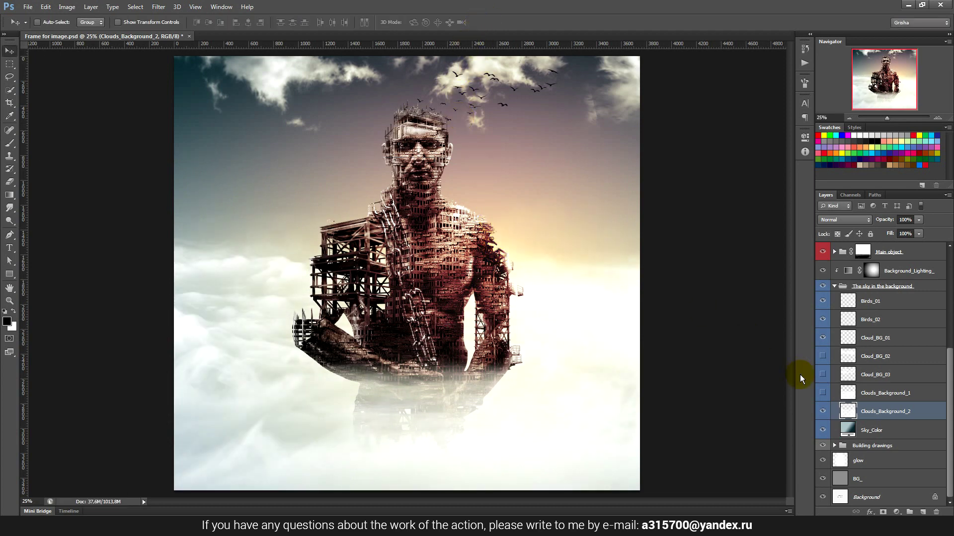
# Step: Show Cloud_BG_02 and both low cloud layers, moving Clouds_Background_2 above Clouds_Background_1
pyautogui.click(822, 411)
pyautogui.click(823, 393)
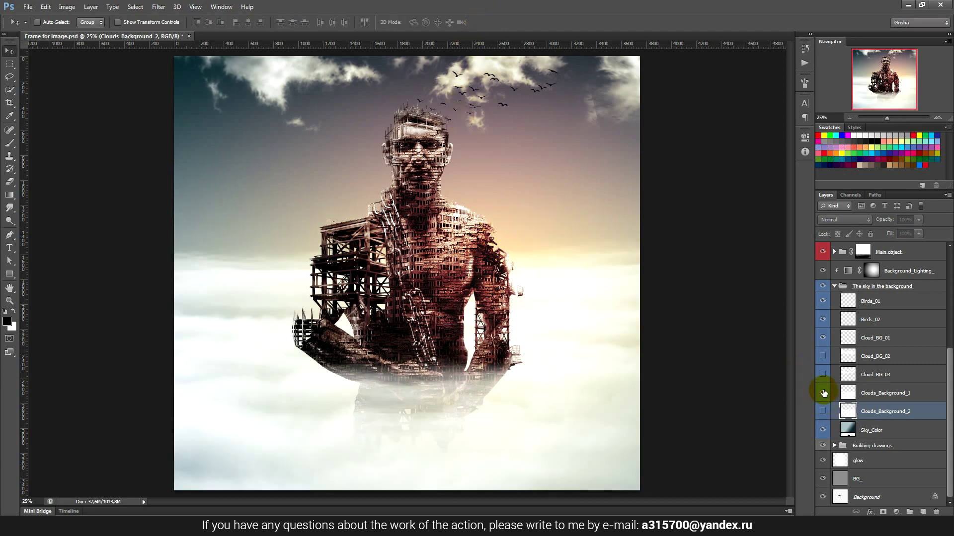
pyautogui.click(822, 356)
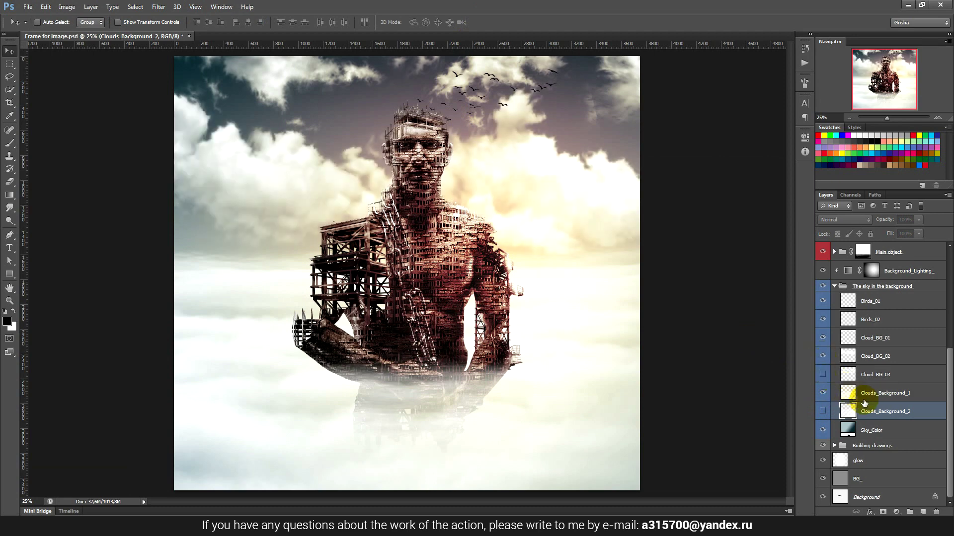
pyautogui.click(820, 411)
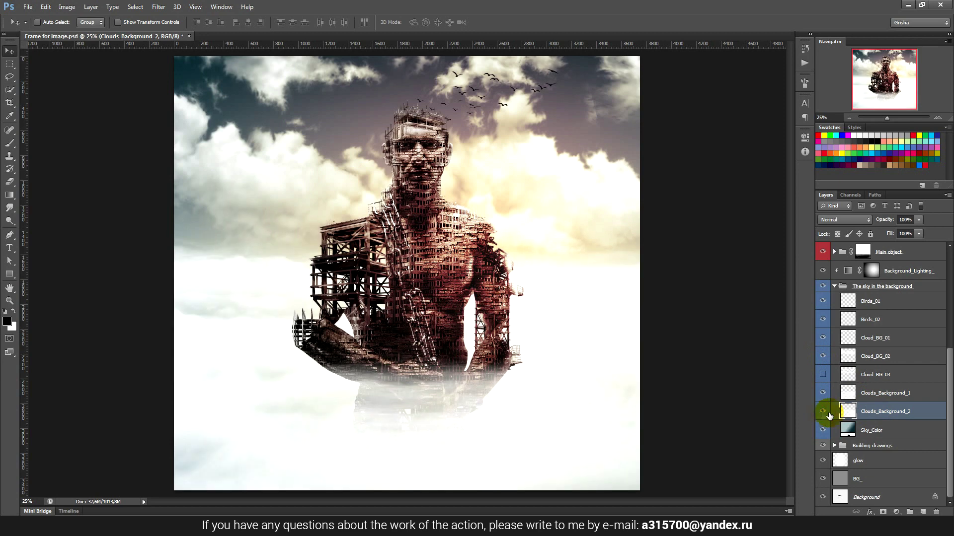
pyautogui.moveTo(876, 386); pyautogui.dragTo(868, 391)
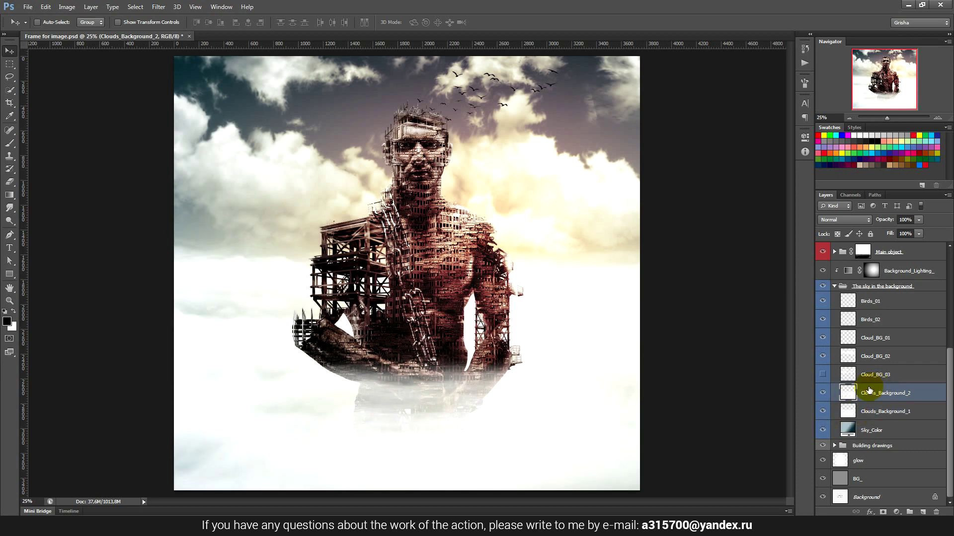
# Step: Invert Clouds_Background_2 via Image > Adjustments and drop its fill to 32%
pyautogui.click(67, 6)
pyautogui.moveTo(81, 32)
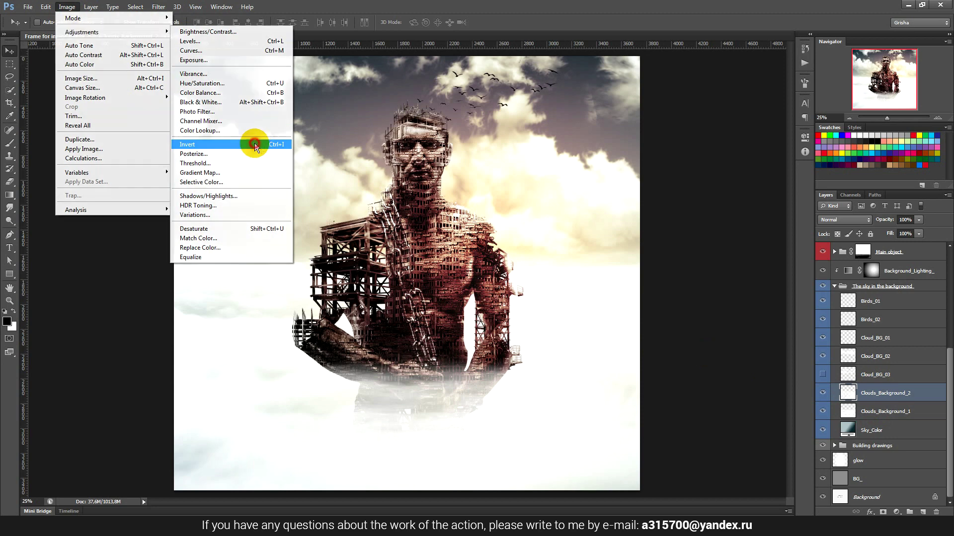
pyautogui.click(259, 147)
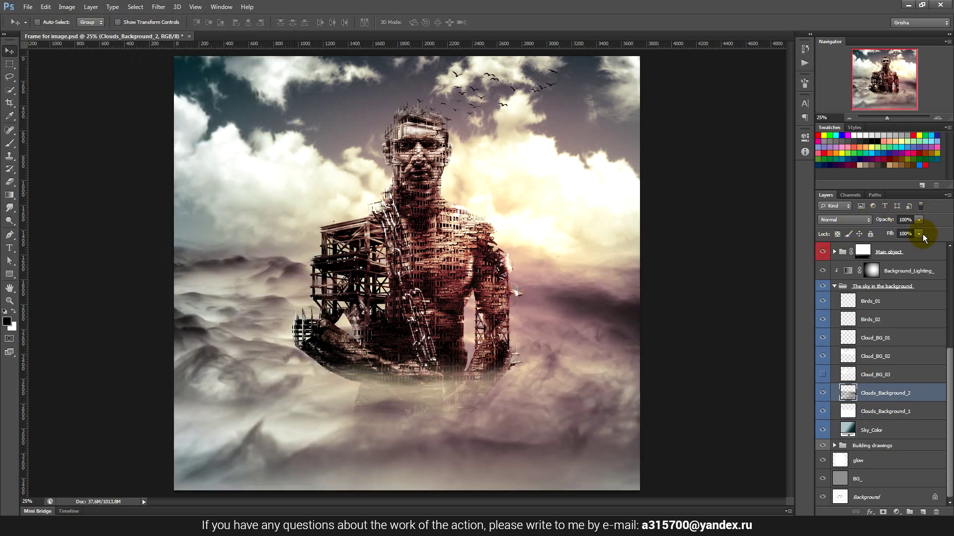
pyautogui.moveTo(892, 244); pyautogui.dragTo(884, 244)
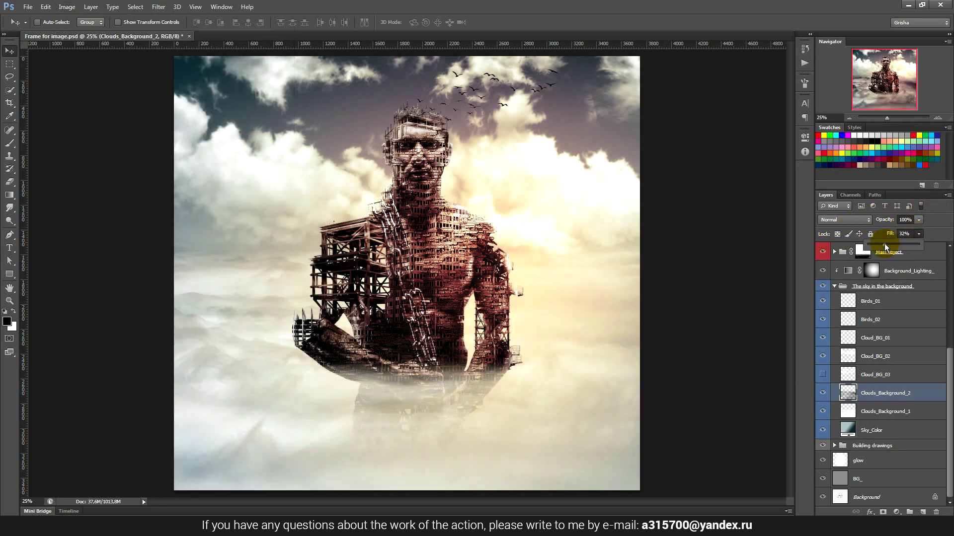
# Step: Reposition the inverted fog lower, settle its fill at 25%, then select Cloud_BG_03
pyautogui.moveTo(502, 226); pyautogui.dragTo(439, 396)
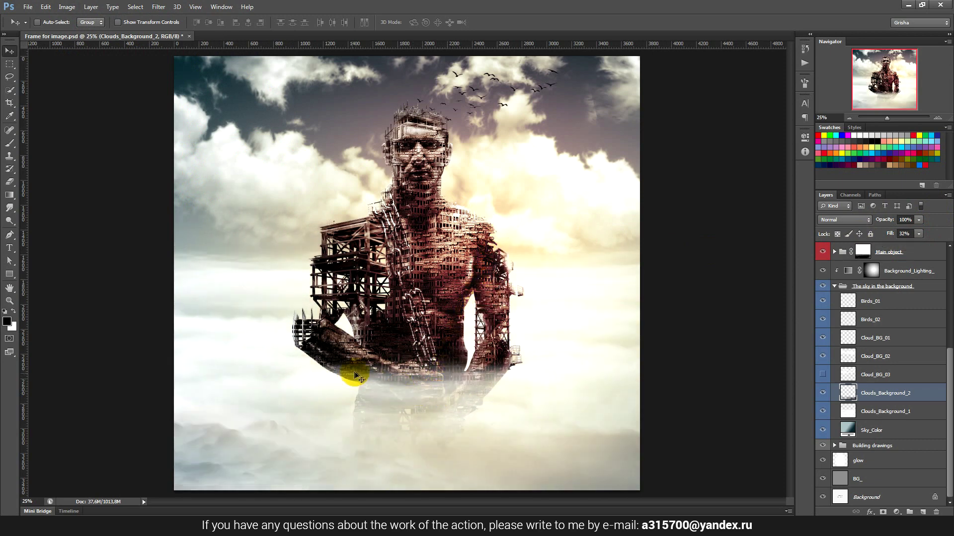
pyautogui.moveTo(438, 397); pyautogui.dragTo(594, 304)
pyautogui.moveTo(918, 234); pyautogui.dragTo(908, 244)
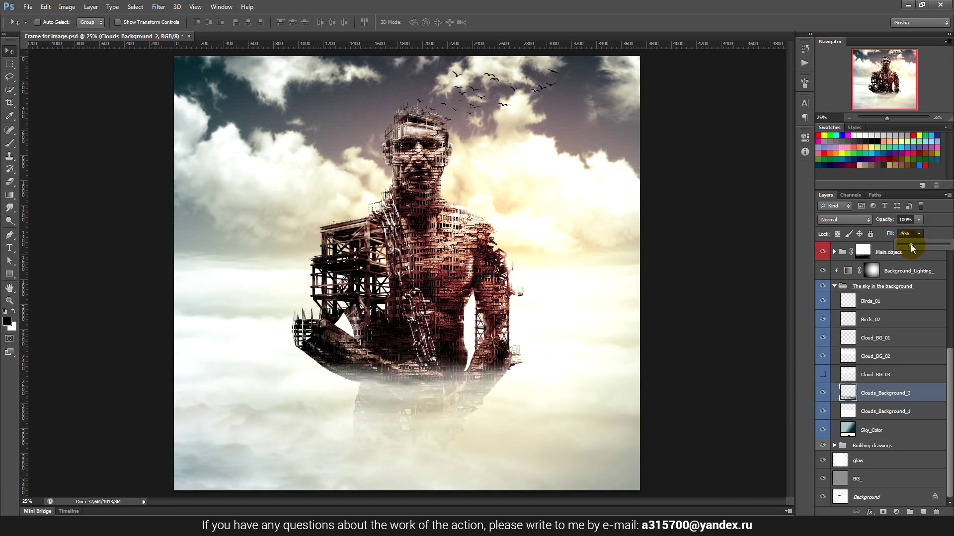
pyautogui.moveTo(910, 245); pyautogui.dragTo(910, 245)
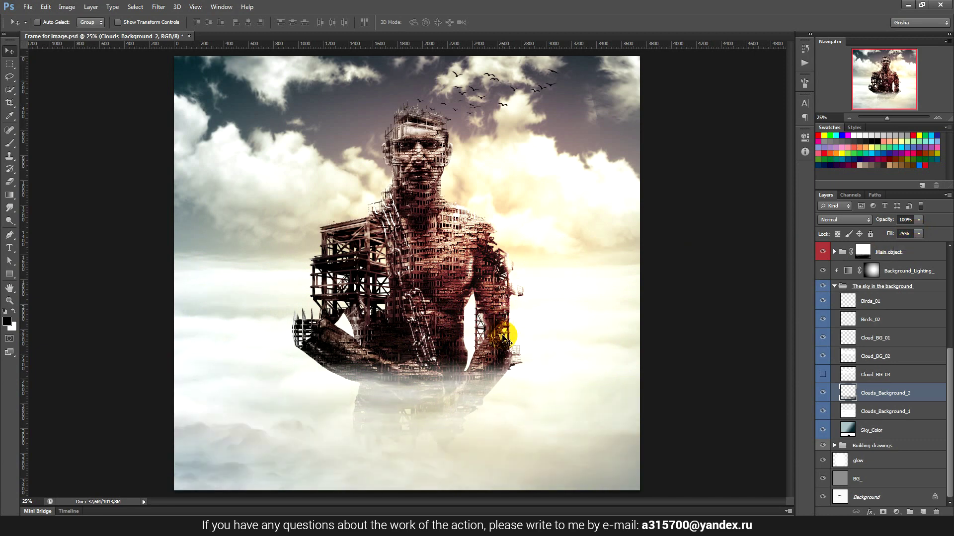
pyautogui.moveTo(385, 343)
pyautogui.mouseDown()
pyautogui.moveTo(329, 327)
pyautogui.moveTo(387, 325)
pyautogui.mouseUp()
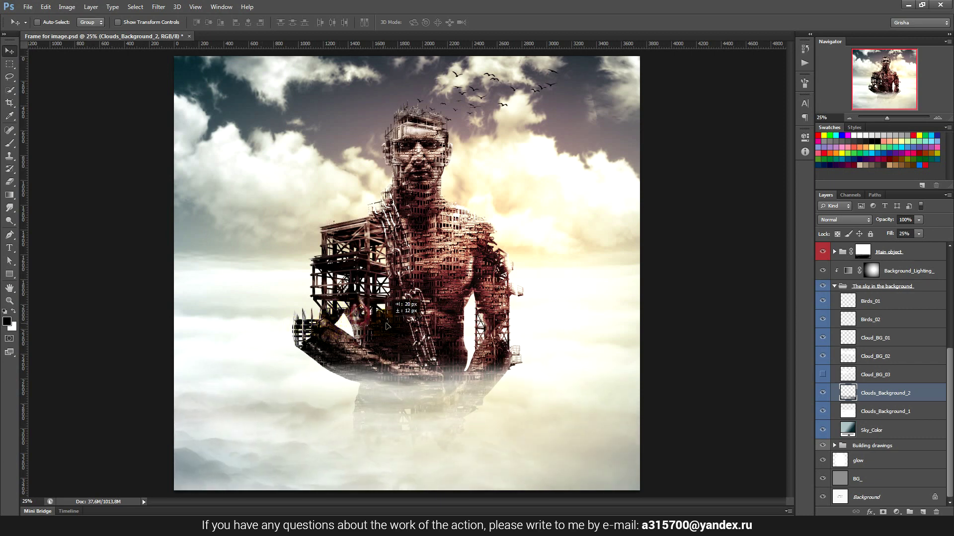
pyautogui.click(466, 217)
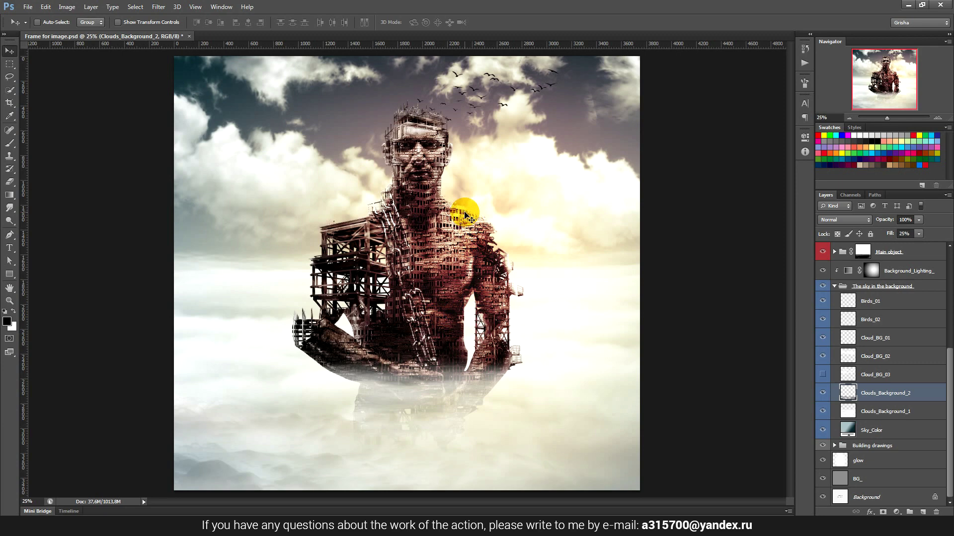
pyautogui.click(889, 373)
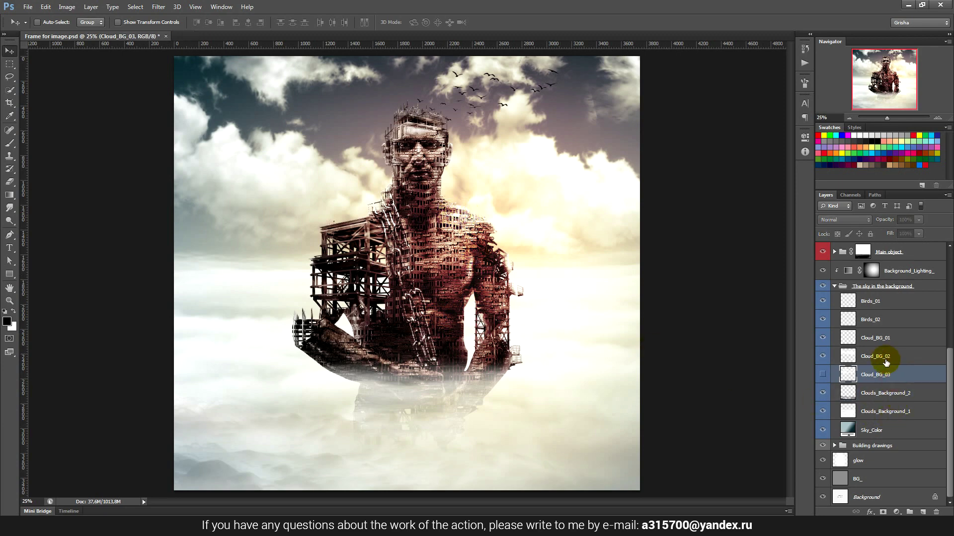
pyautogui.scroll(3, 886, 362)
# Step: Collapse The sky in the background group and run the Sky - Off action
pyautogui.click(886, 363)
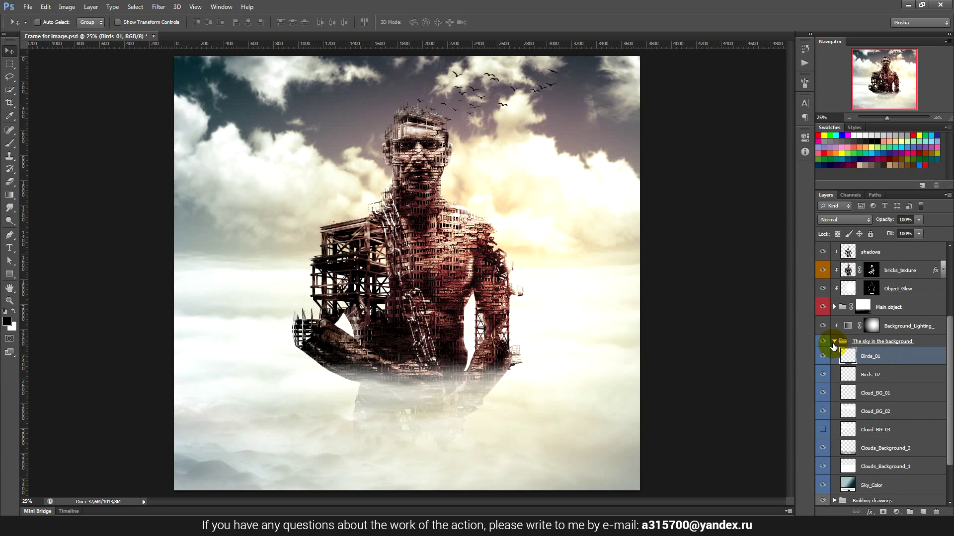
pyautogui.click(834, 343)
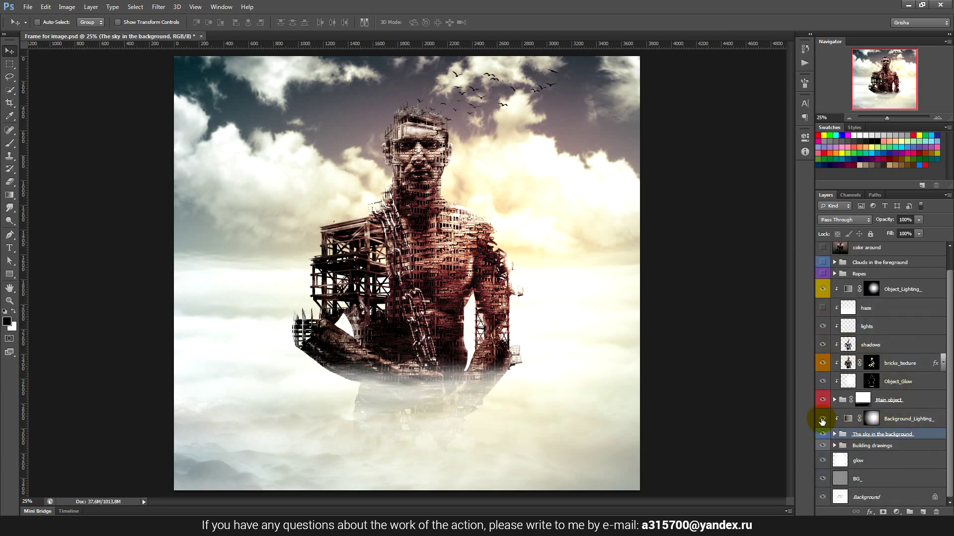
pyautogui.click(805, 63)
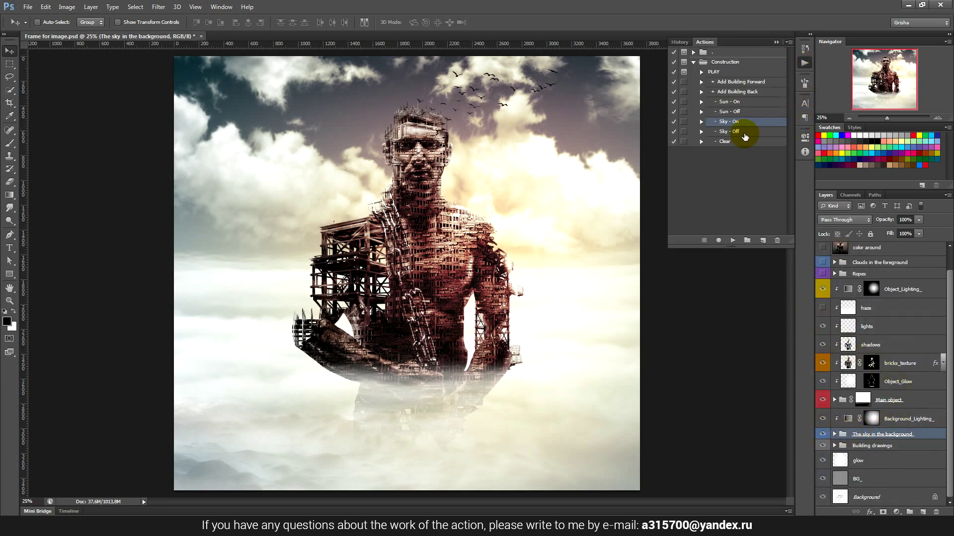
pyautogui.click(734, 132)
pyautogui.click(732, 241)
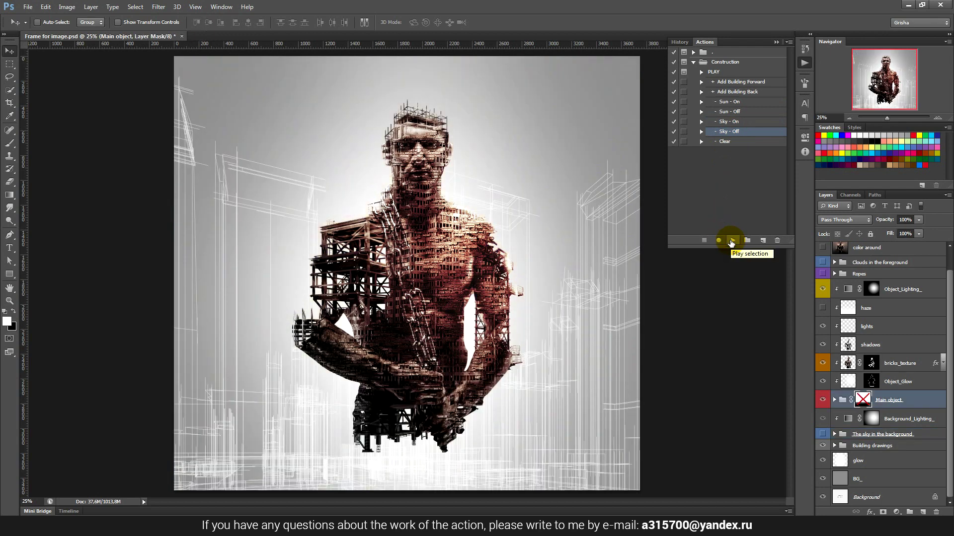
# Step: Run Sky - On, then Sun - Off, and finally Sun - On for warm sunlit lighting
pyautogui.click(730, 122)
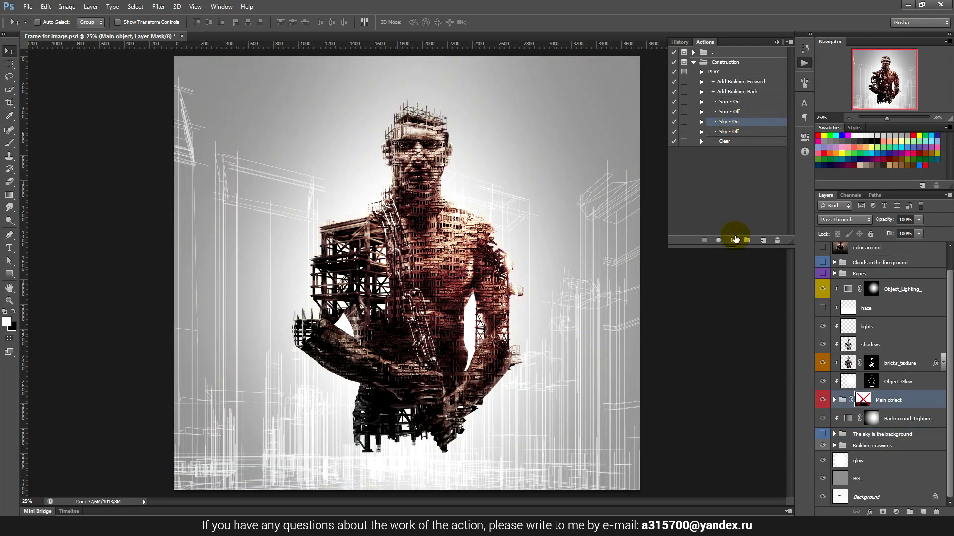
pyautogui.click(733, 241)
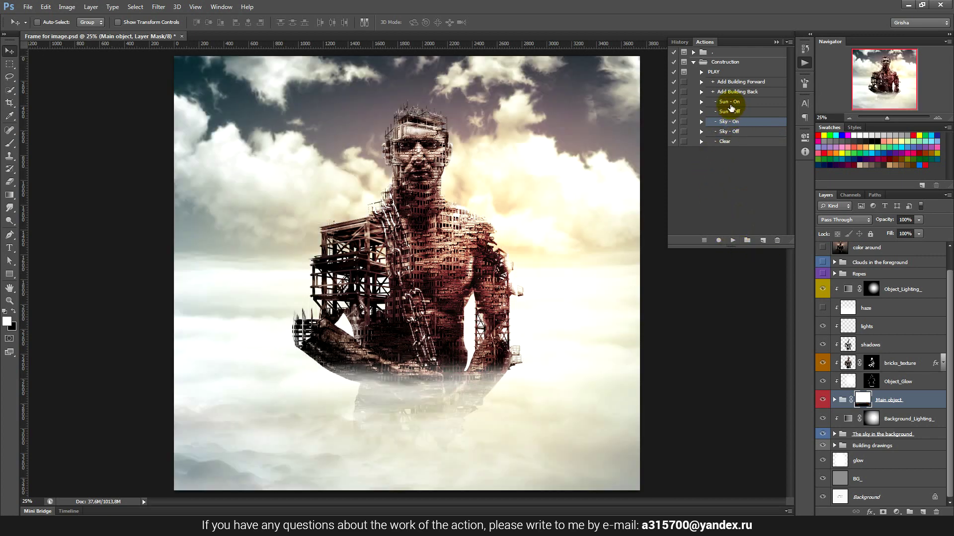
pyautogui.click(731, 103)
pyautogui.click(728, 113)
pyautogui.click(735, 241)
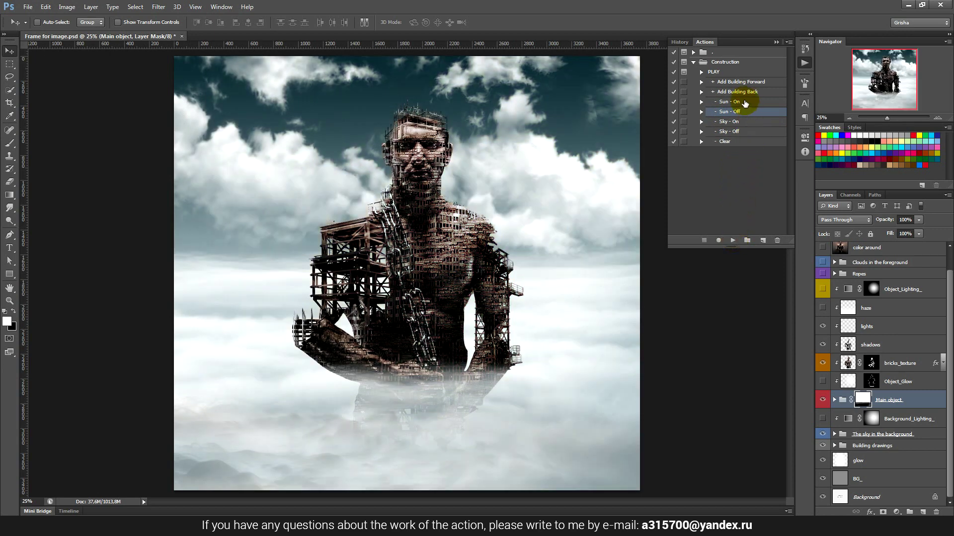
pyautogui.click(745, 103)
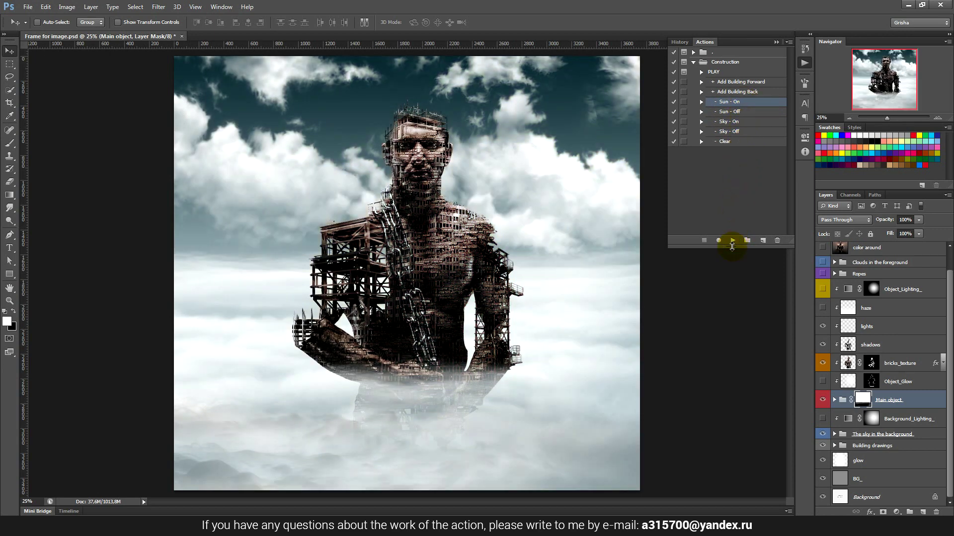
pyautogui.click(732, 241)
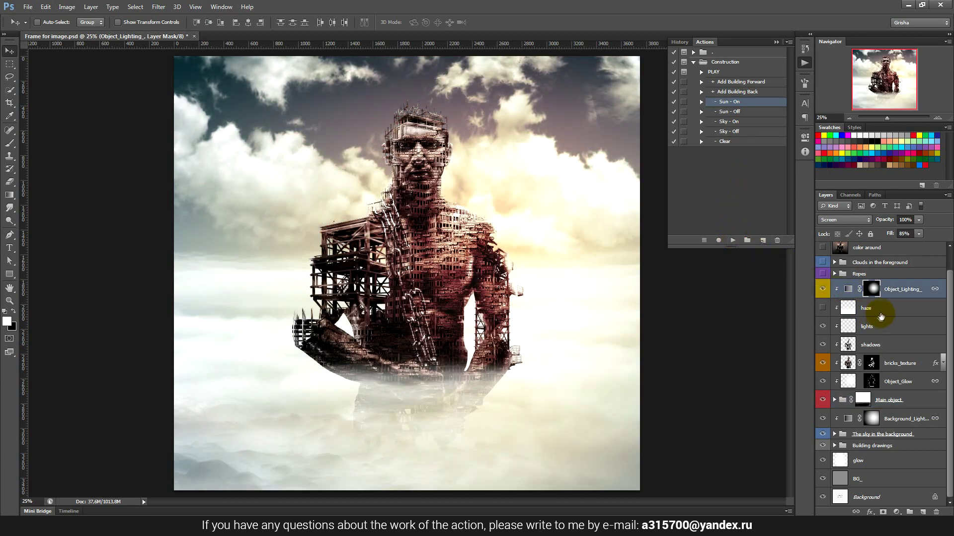
# Step: Show the haze layer and resize it vertically to cover the figure's middle
pyautogui.click(867, 312)
pyautogui.click(823, 310)
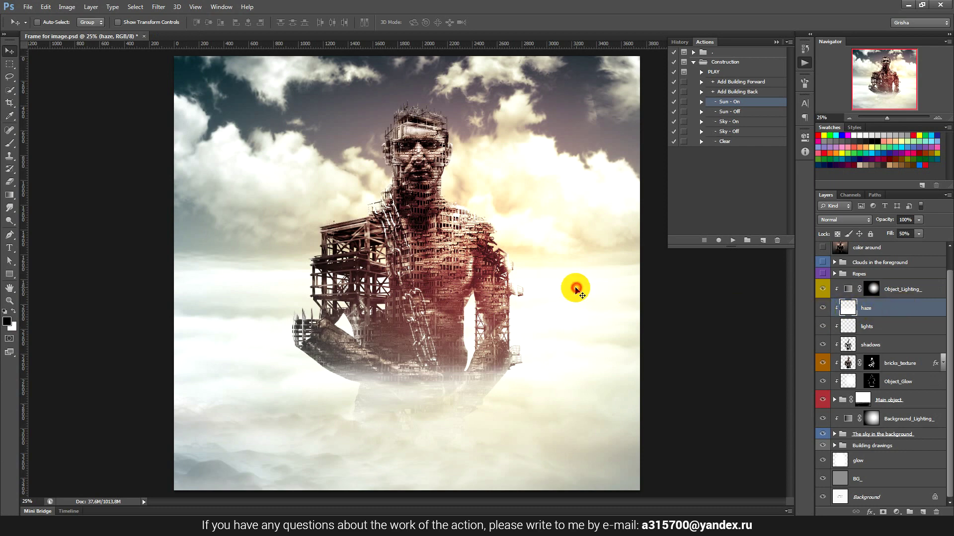
pyautogui.hotkey('ctrl', 't')
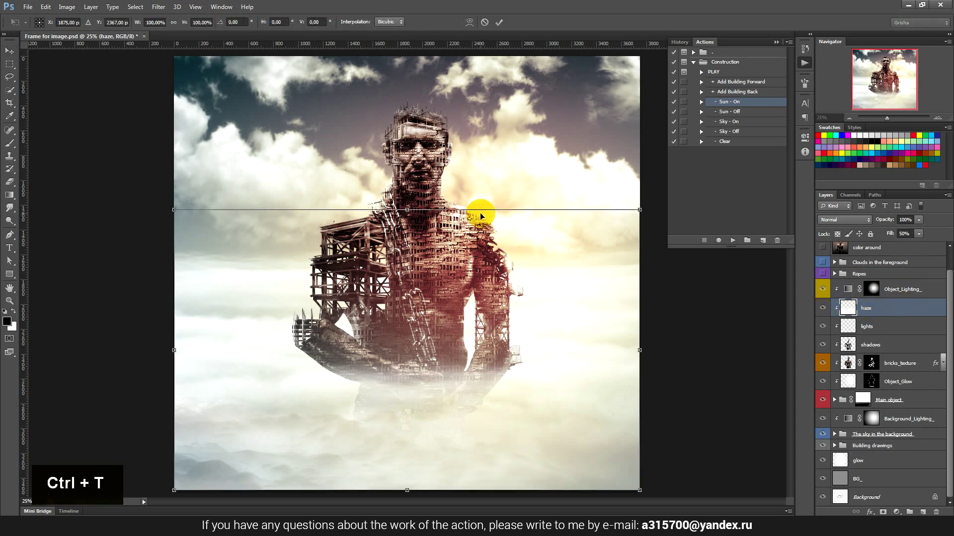
pyautogui.moveTo(477, 208); pyautogui.dragTo(488, 56)
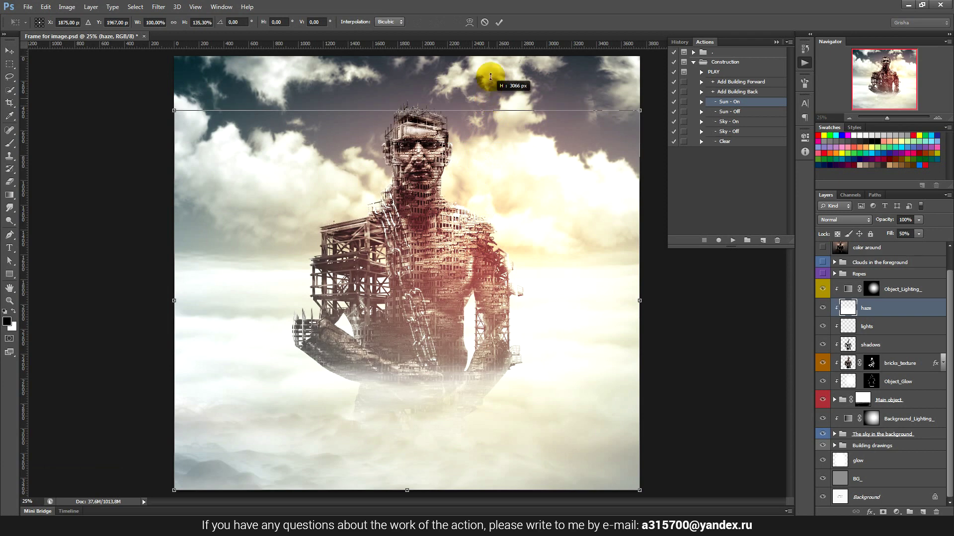
pyautogui.moveTo(488, 63); pyautogui.dragTo(484, 197)
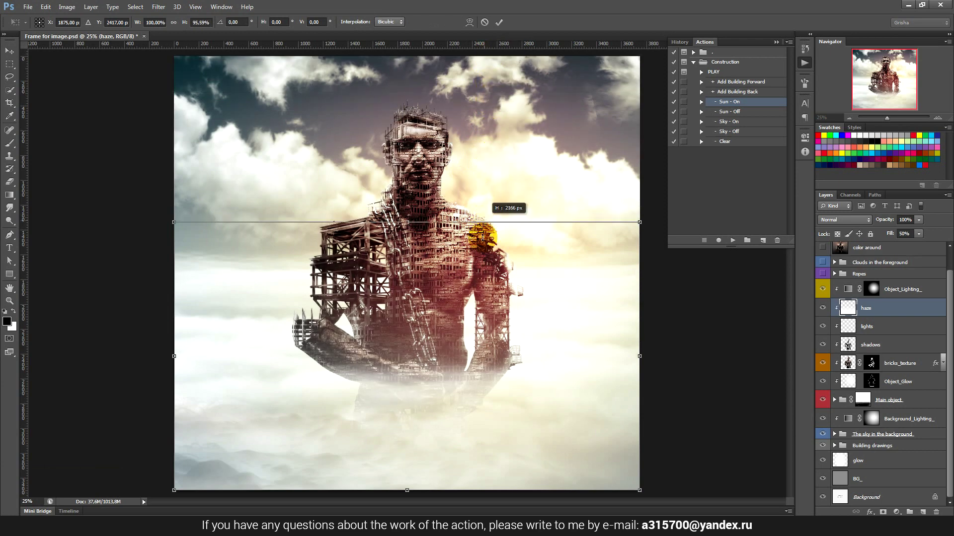
pyautogui.moveTo(484, 220); pyautogui.dragTo(491, 258)
pyautogui.moveTo(470, 494)
pyautogui.mouseDown()
pyautogui.moveTo(486, 428)
pyautogui.moveTo(479, 489)
pyautogui.mouseUp()
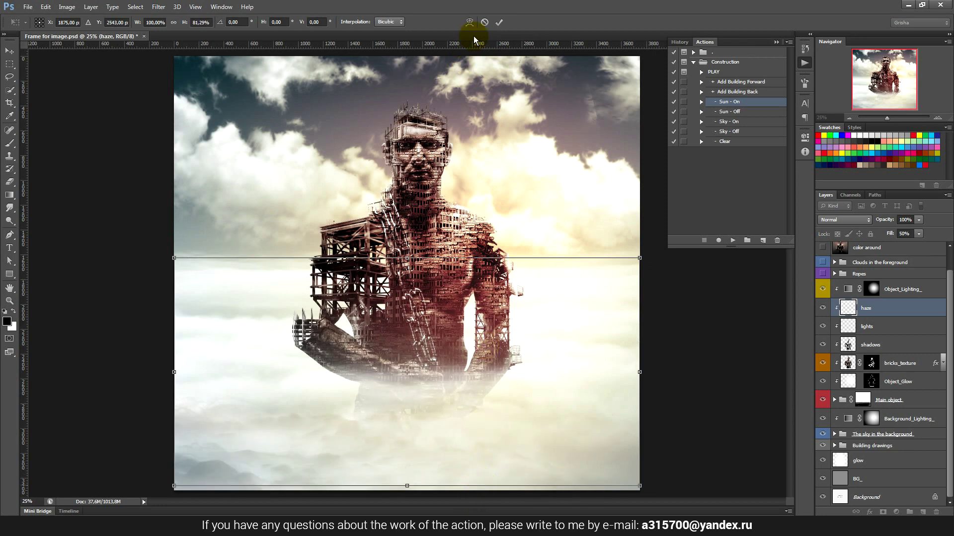
pyautogui.click(485, 21)
# Step: Set the haze layer's fill to 50%
pyautogui.click(905, 234)
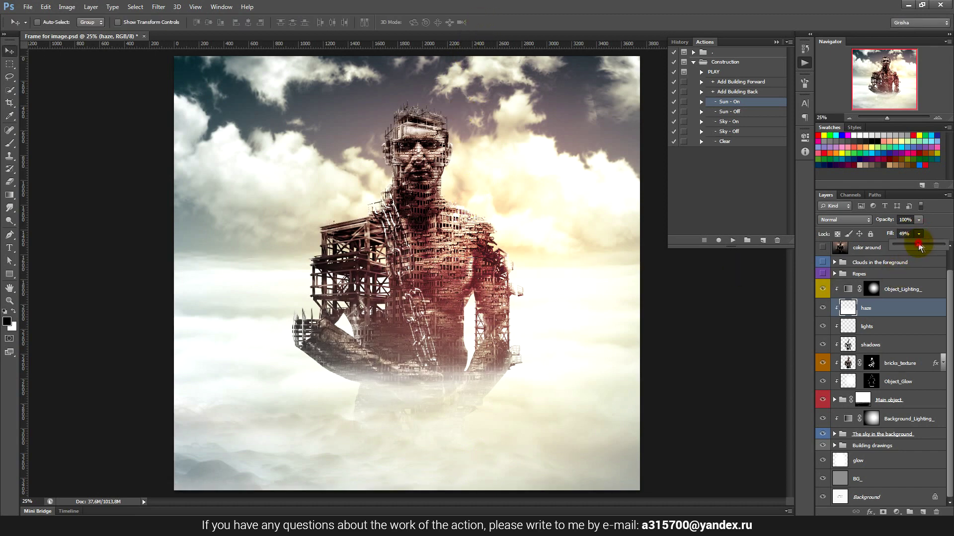
pyautogui.moveTo(926, 245)
pyautogui.mouseDown()
pyautogui.moveTo(943, 247)
pyautogui.moveTo(919, 247)
pyautogui.mouseUp()
pyautogui.click(904, 234)
pyautogui.write('50')
pyautogui.press('Return')
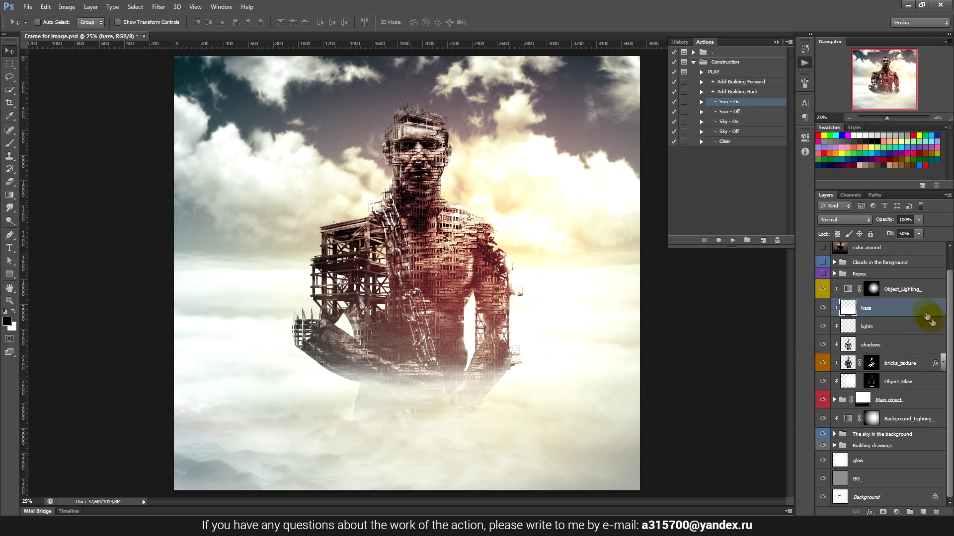
pyautogui.scroll(1, 900, 293)
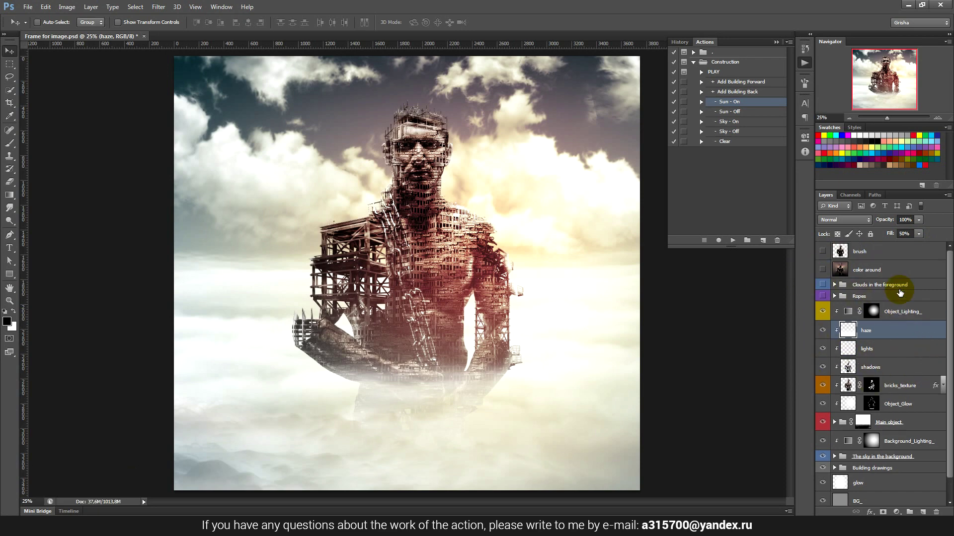
pyautogui.scroll(-1, 900, 293)
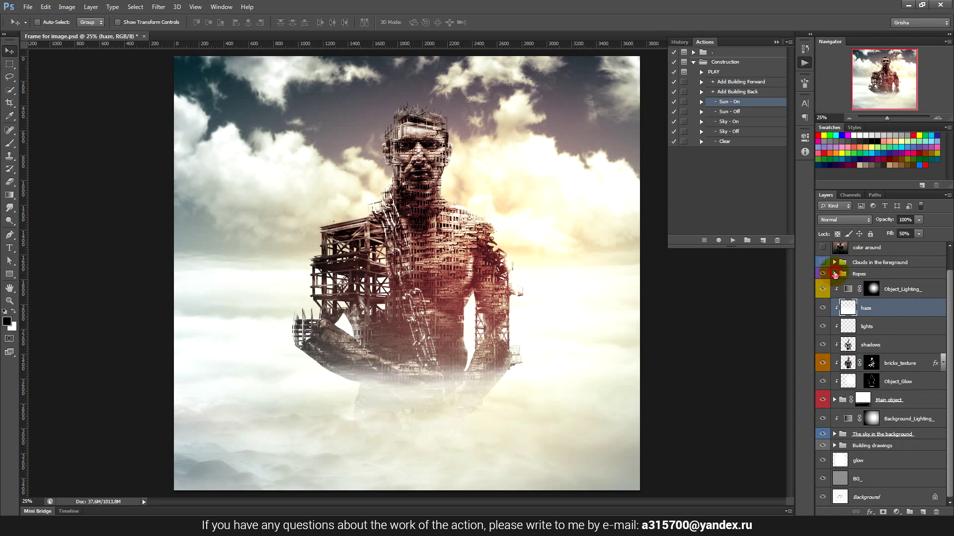
# Step: Expand Ropes, show rope_1, and move and rotate it to a steeper angle
pyautogui.click(835, 275)
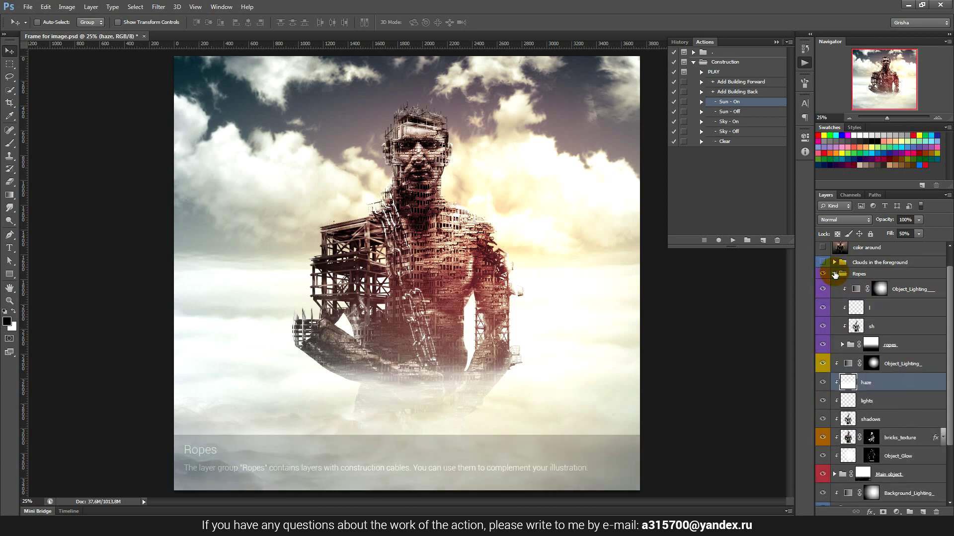
pyautogui.click(842, 344)
pyautogui.click(823, 363)
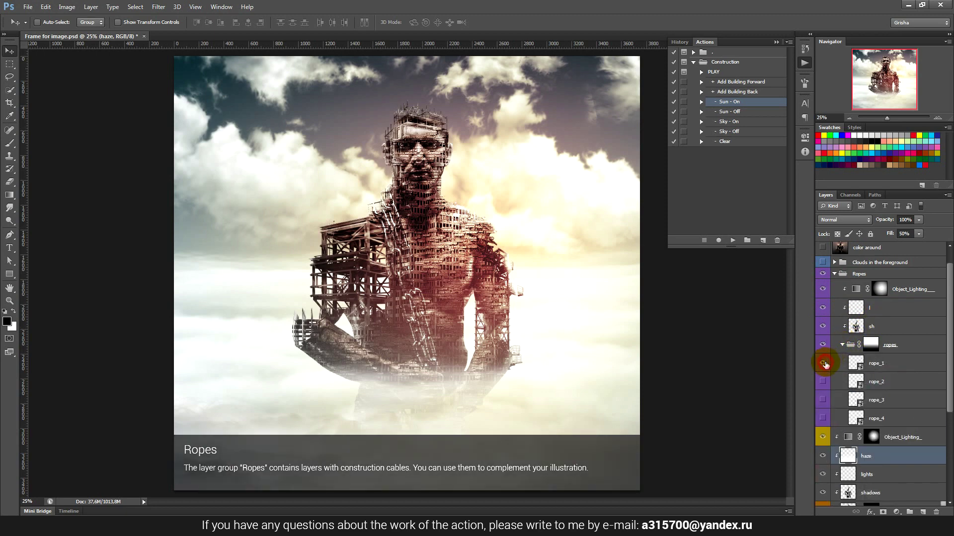
pyautogui.click(890, 364)
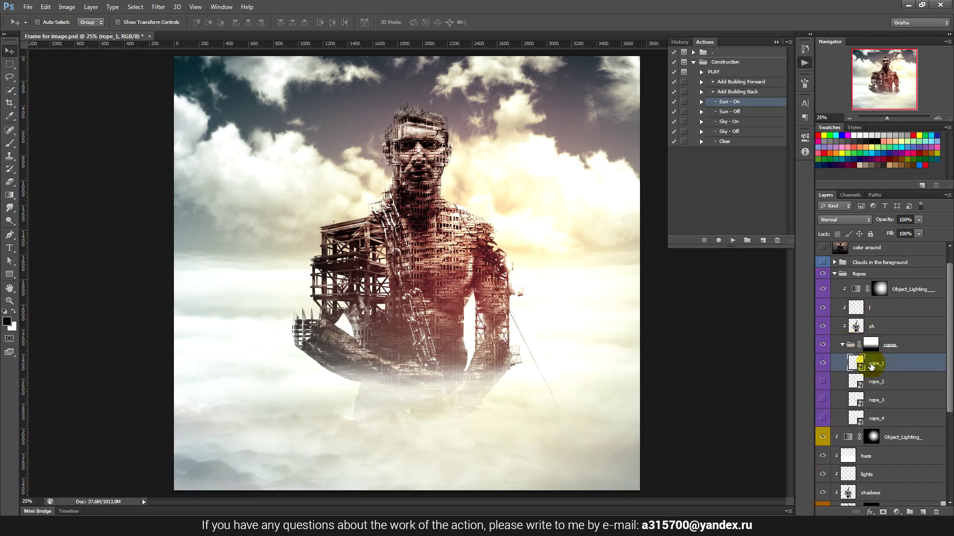
pyautogui.moveTo(552, 247); pyautogui.dragTo(575, 192)
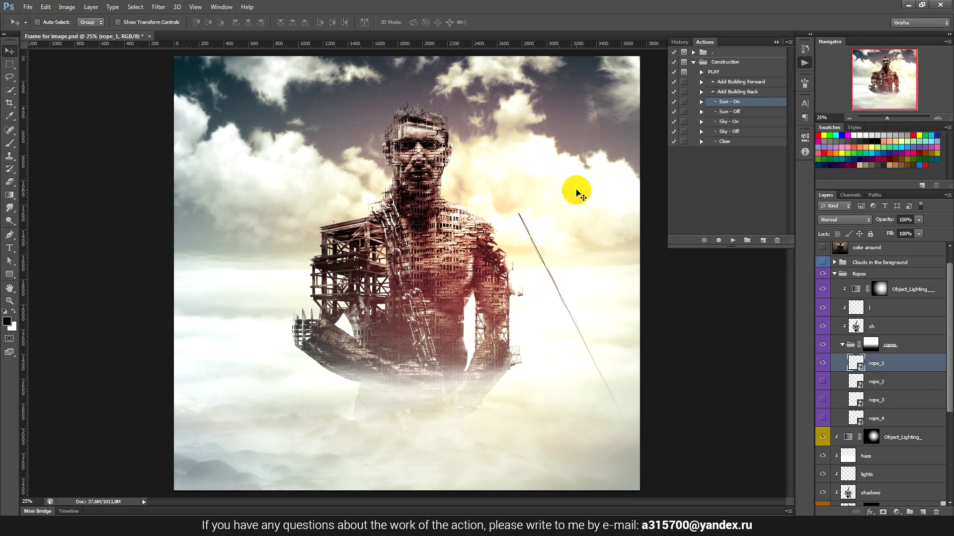
pyautogui.hotkey('ctrl', 't')
pyautogui.moveTo(593, 145); pyautogui.dragTo(527, 160)
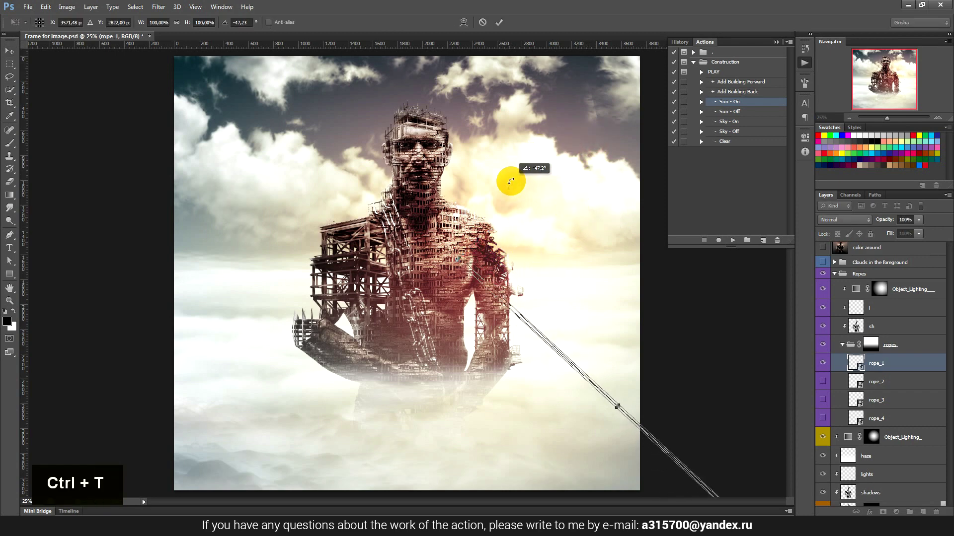
pyautogui.moveTo(530, 222); pyautogui.dragTo(513, 224)
pyautogui.click(498, 22)
# Step: Position rope_1 to start at the figure's arm, then reveal another rope layer
pyautogui.moveTo(543, 314)
pyautogui.mouseDown()
pyautogui.moveTo(622, 308)
pyautogui.moveTo(597, 300)
pyautogui.mouseUp()
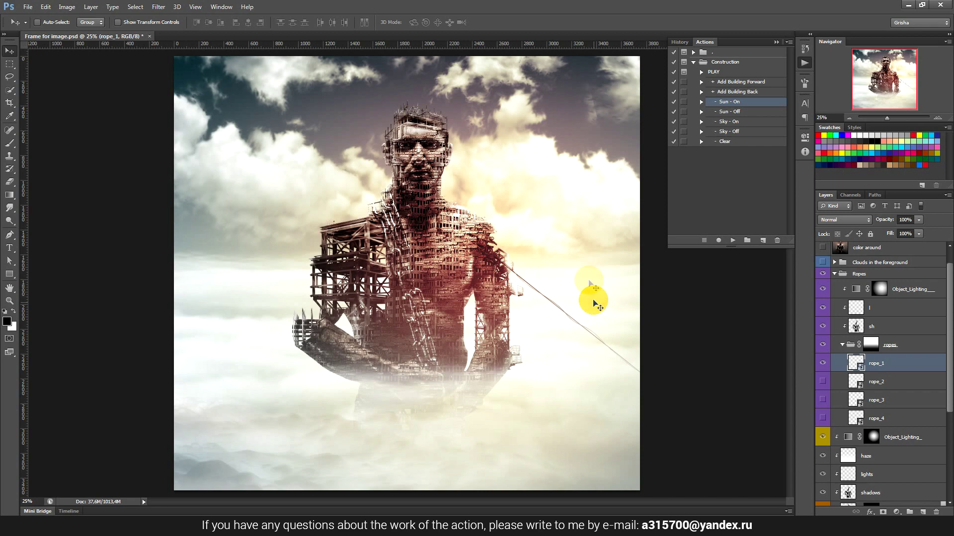
pyautogui.hotkey('ctrl', 't')
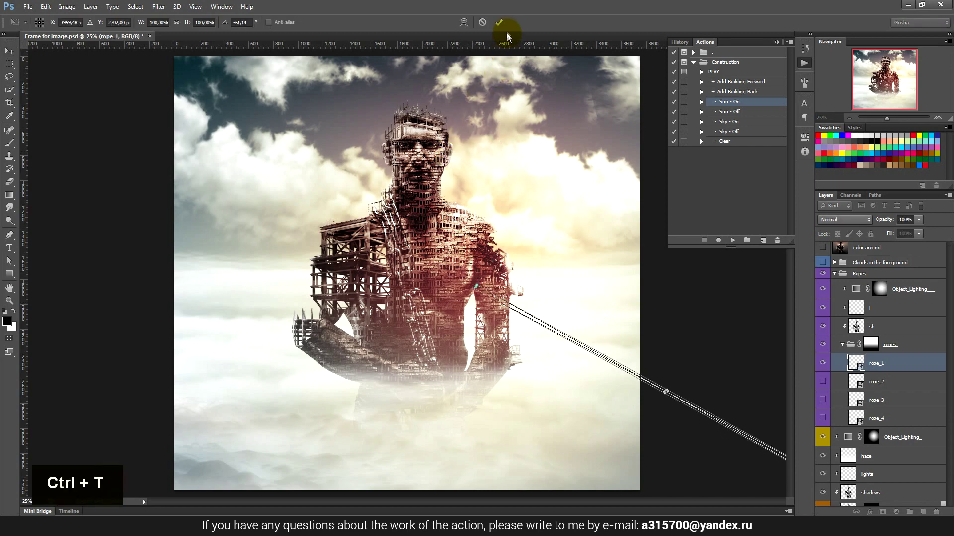
pyautogui.click(501, 29)
pyautogui.moveTo(532, 245); pyautogui.dragTo(527, 228)
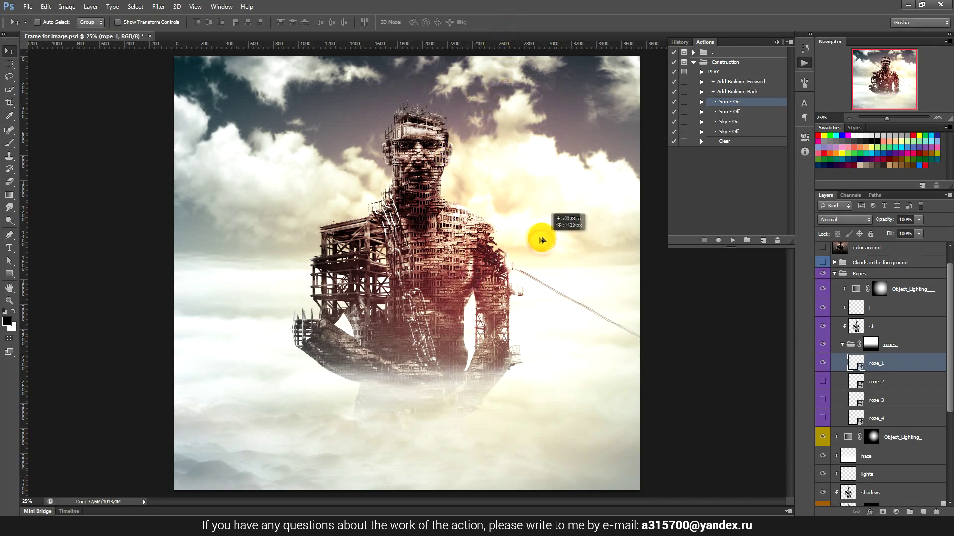
pyautogui.moveTo(527, 229); pyautogui.dragTo(547, 246)
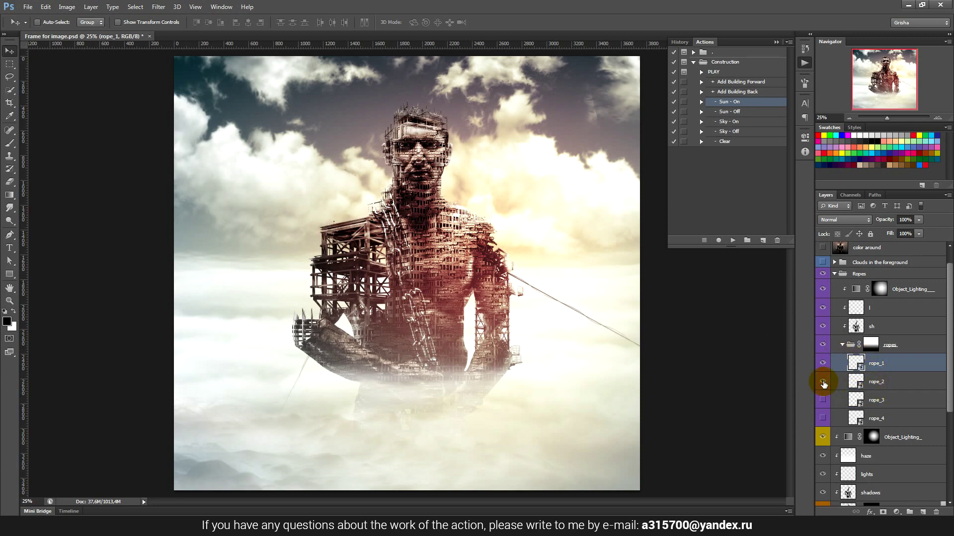
pyautogui.moveTo(823, 383); pyautogui.dragTo(823, 403)
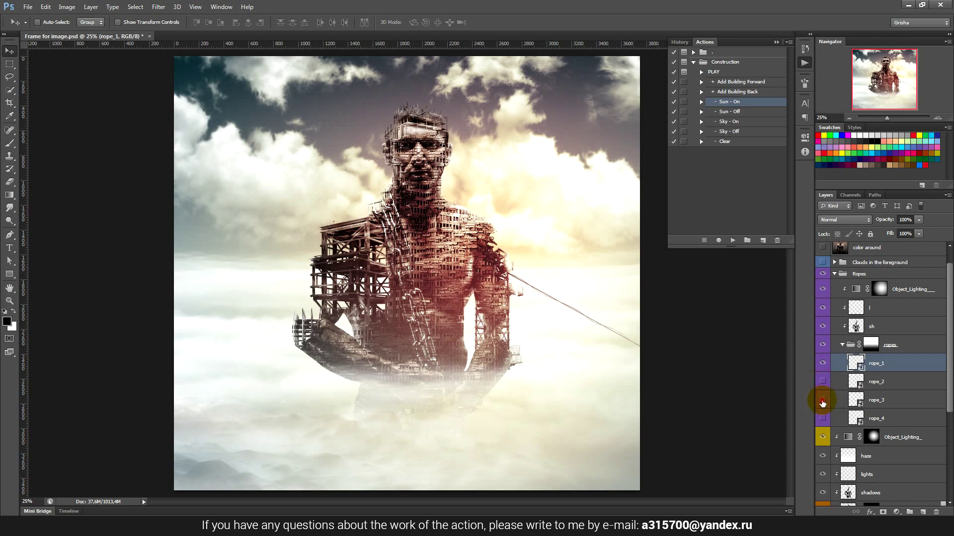
# Step: Rotate rope_3 to about -14 degrees and position it at the figure's arm
pyautogui.click(877, 399)
pyautogui.moveTo(516, 298)
pyautogui.mouseDown()
pyautogui.moveTo(590, 311)
pyautogui.moveTo(565, 287)
pyautogui.mouseUp()
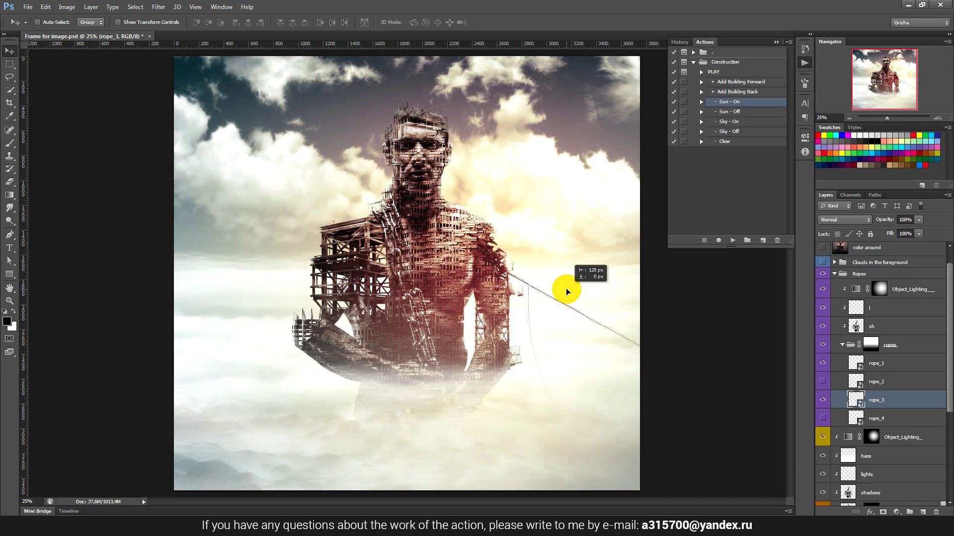
pyautogui.moveTo(565, 287); pyautogui.dragTo(553, 297)
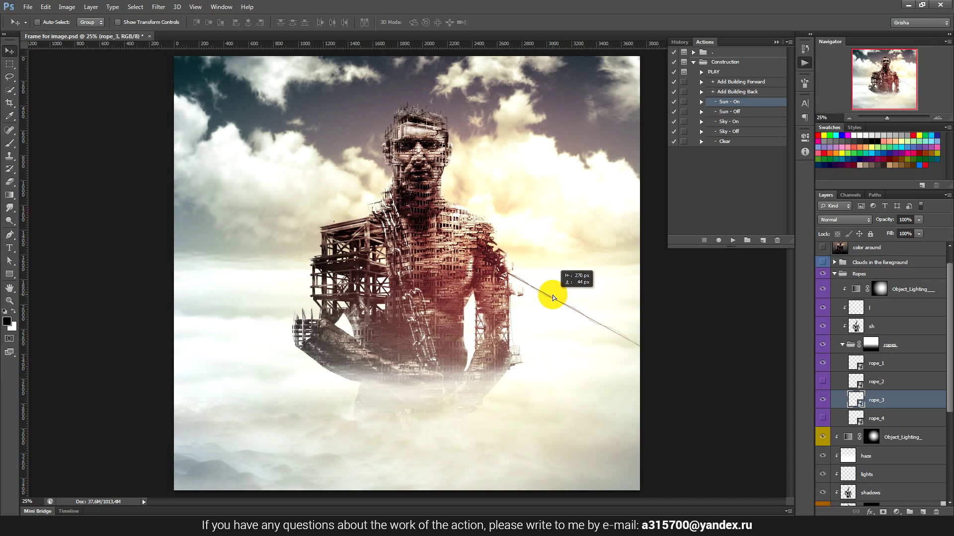
pyautogui.hotkey('ctrl', 't')
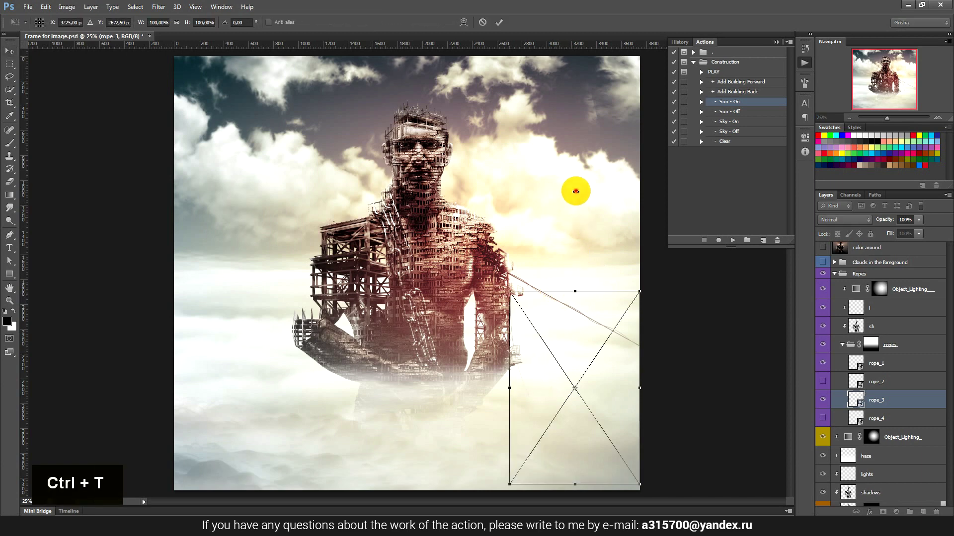
pyautogui.moveTo(575, 192); pyautogui.dragTo(522, 188)
pyautogui.click(498, 23)
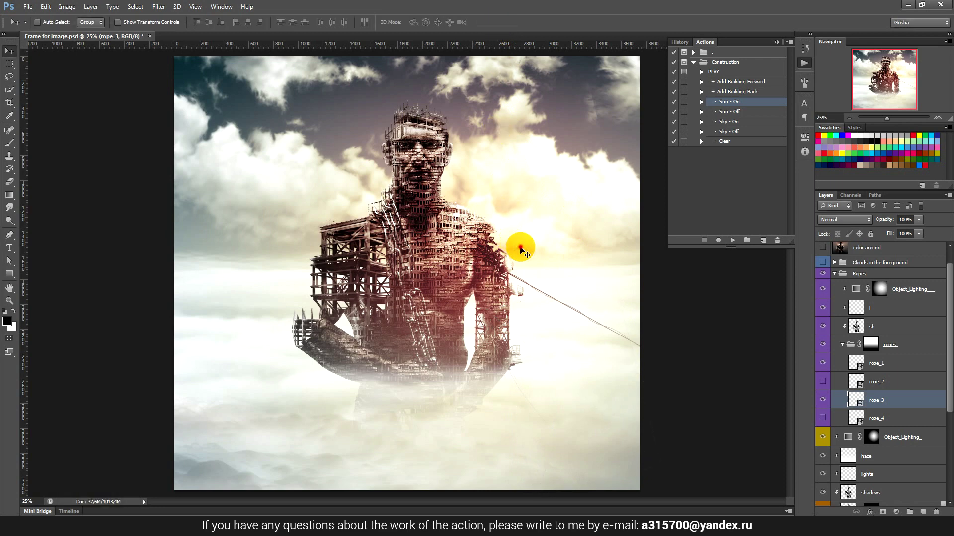
pyautogui.moveTo(551, 243)
pyautogui.mouseDown()
pyautogui.moveTo(546, 233)
pyautogui.moveTo(570, 246)
pyautogui.mouseUp()
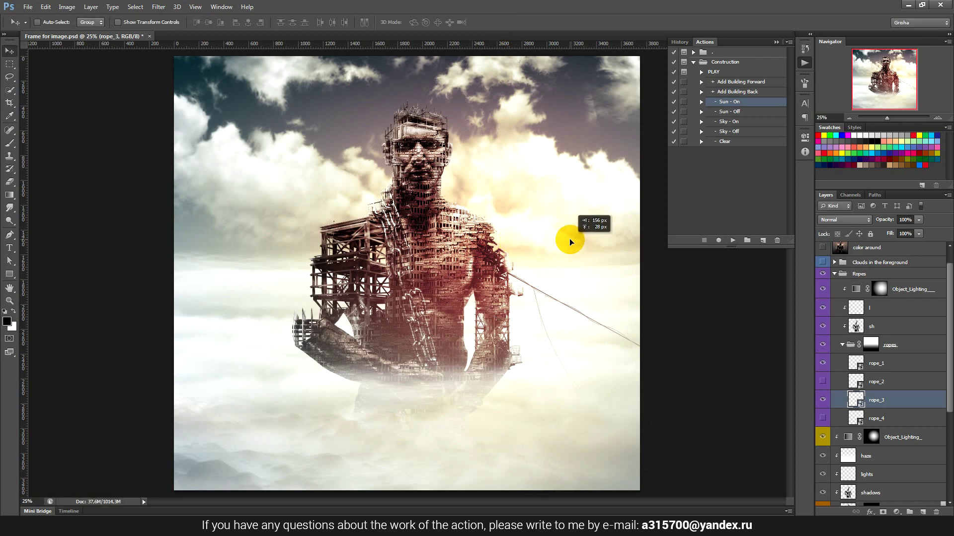
# Step: Duplicate rope_1 into a new layer and rotate the copy about -64 degrees
pyautogui.click(882, 367)
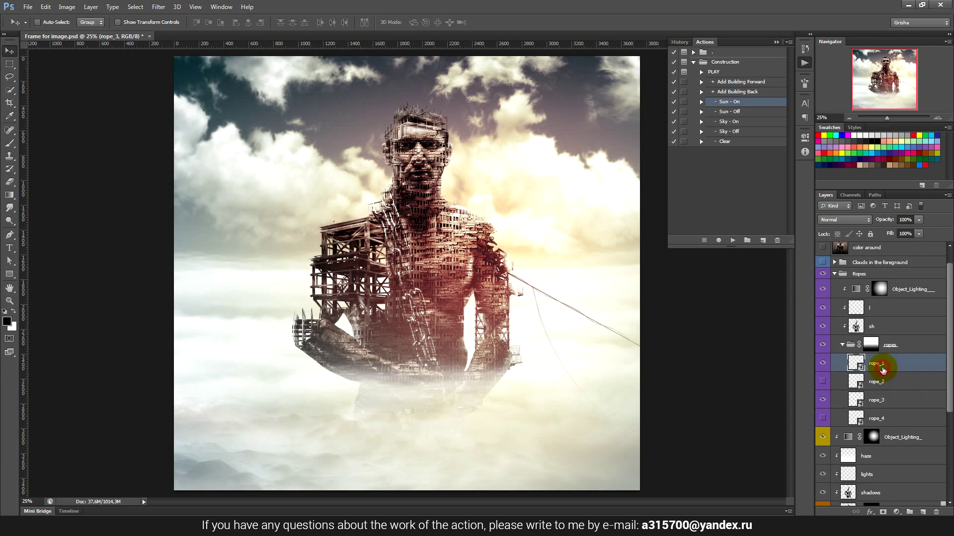
pyautogui.click(91, 7)
pyautogui.moveTo(104, 17)
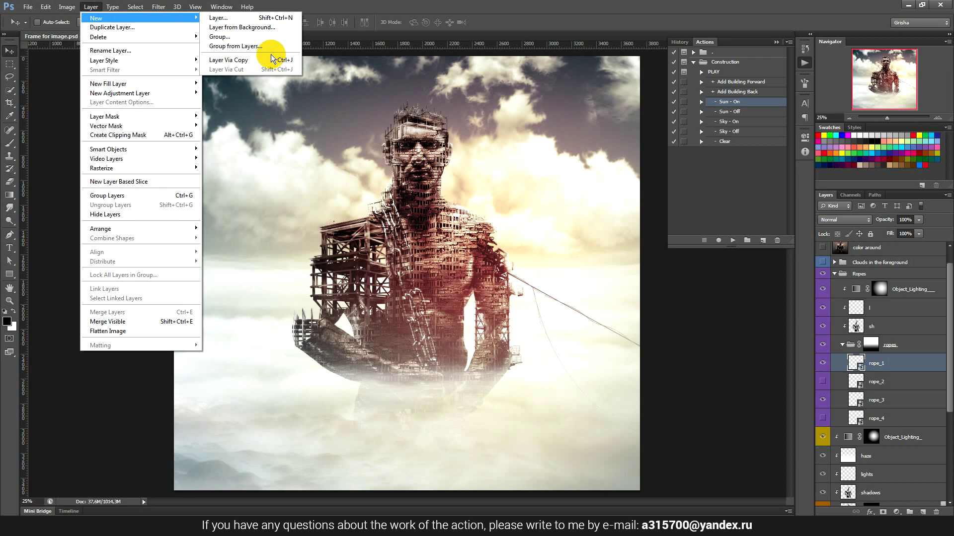
pyautogui.click(257, 60)
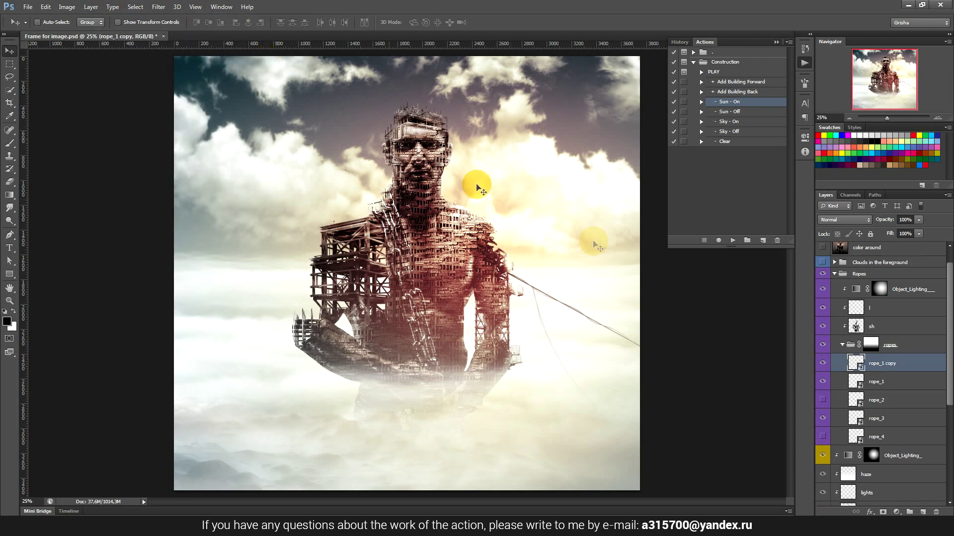
pyautogui.moveTo(644, 336); pyautogui.dragTo(628, 276)
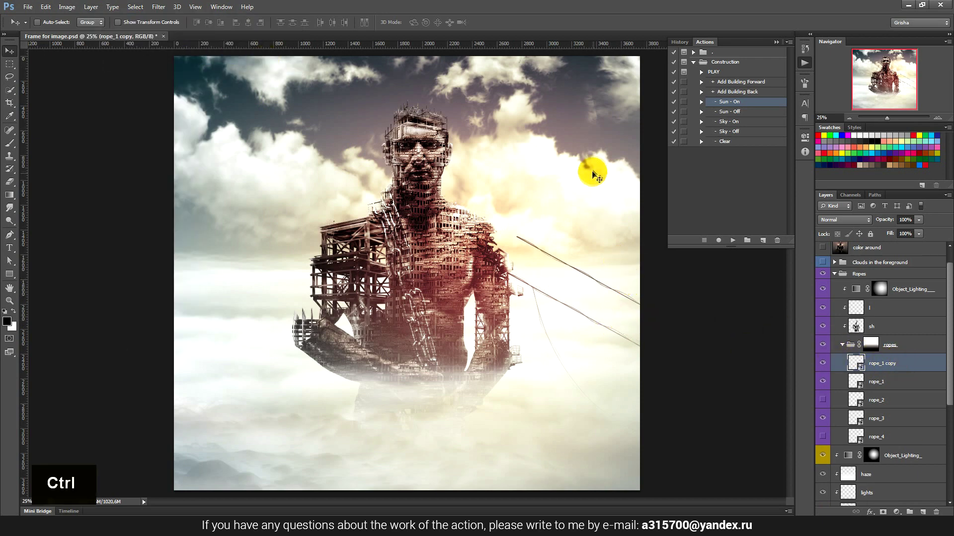
pyautogui.hotkey('ctrl', 't')
pyautogui.moveTo(611, 170)
pyautogui.mouseDown()
pyautogui.moveTo(565, 126)
pyautogui.moveTo(510, 96)
pyautogui.mouseUp()
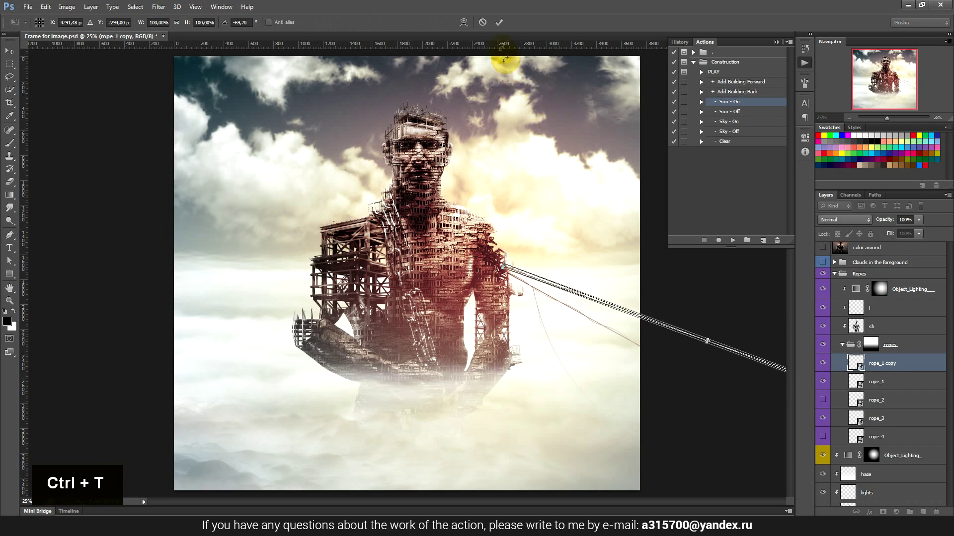
pyautogui.click(499, 22)
pyautogui.moveTo(602, 336); pyautogui.dragTo(598, 311)
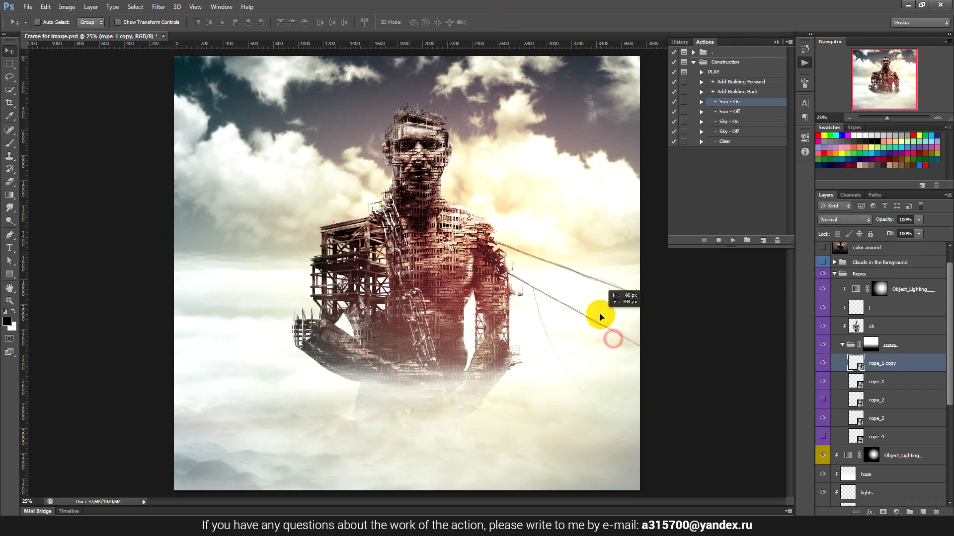
pyautogui.moveTo(722, 402); pyautogui.dragTo(721, 393)
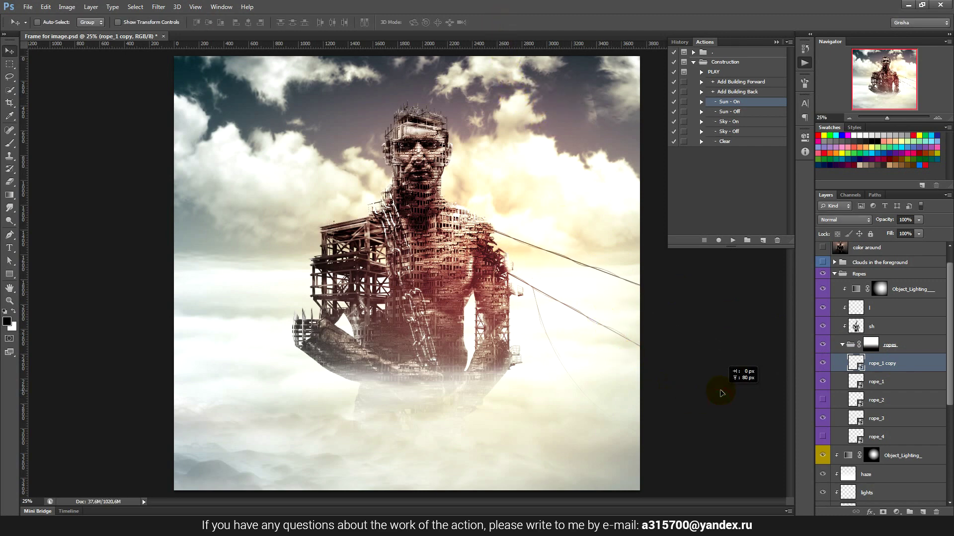
# Step: Re-angle the rope_1 copy to run from the right arm past the right canvas edge
pyautogui.hotkey('ctrl', 't')
pyautogui.moveTo(474, 341)
pyautogui.mouseDown()
pyautogui.moveTo(340, 154)
pyautogui.moveTo(317, 215)
pyautogui.moveTo(324, 166)
pyautogui.mouseUp()
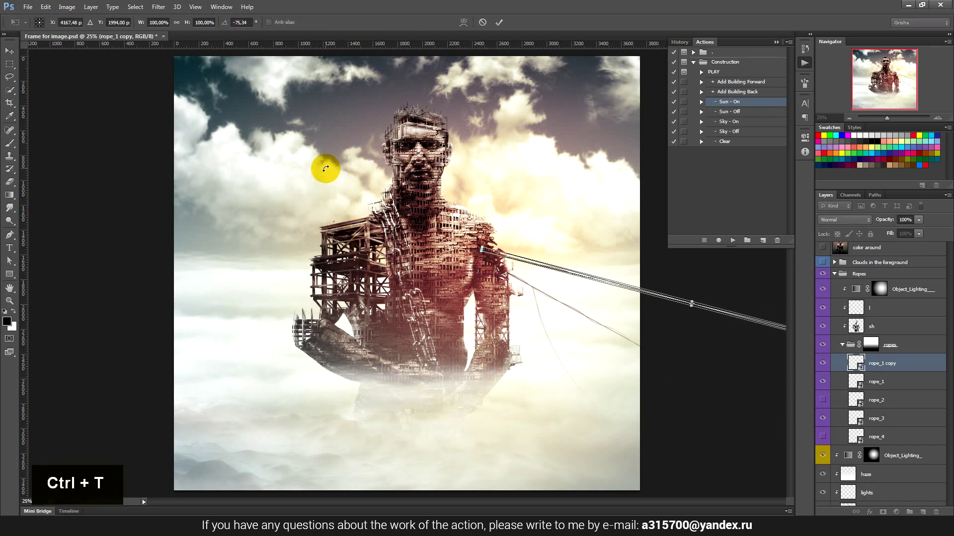
pyautogui.click(499, 21)
pyautogui.moveTo(477, 189); pyautogui.dragTo(476, 175)
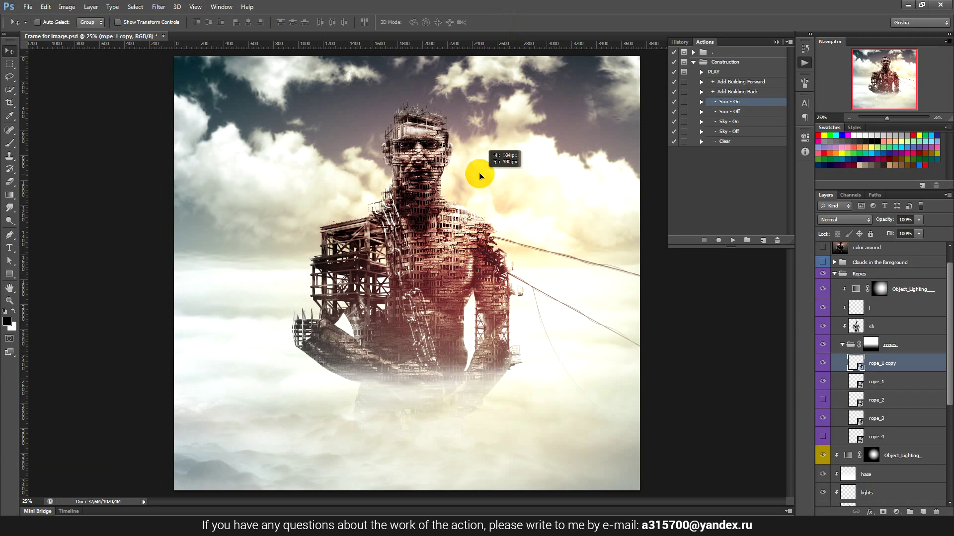
pyautogui.moveTo(476, 175); pyautogui.dragTo(503, 230)
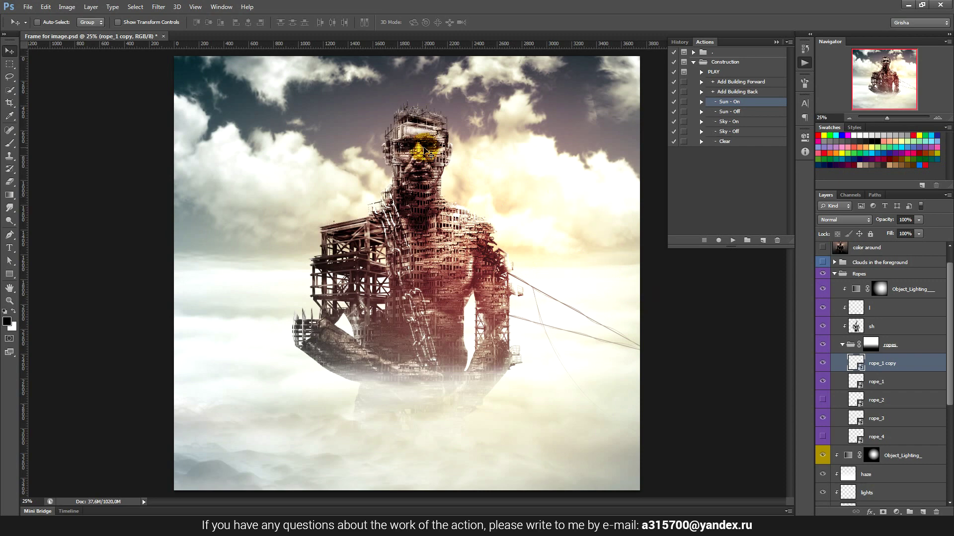
pyautogui.hotkey('ctrl', 't')
pyautogui.moveTo(415, 169); pyautogui.dragTo(496, 159)
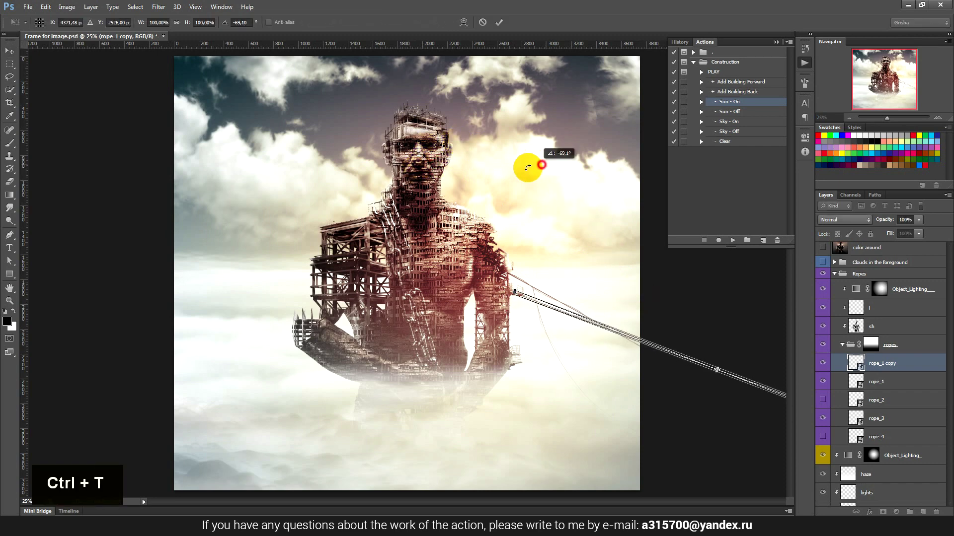
pyautogui.press('Return')
pyautogui.moveTo(594, 212); pyautogui.dragTo(591, 235)
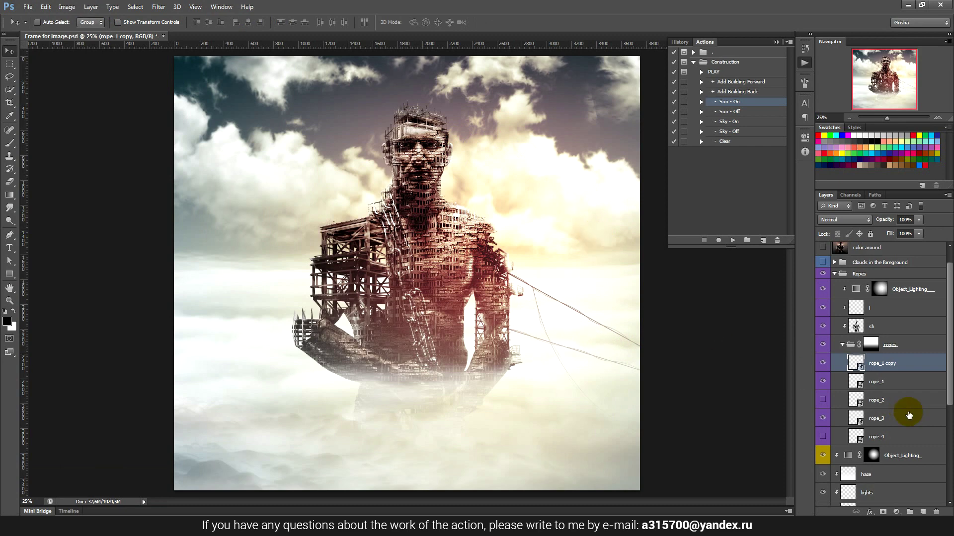
pyautogui.click(823, 399)
# Step: Rotate rope_2 and position it on the figure's left scaffolding
pyautogui.click(887, 407)
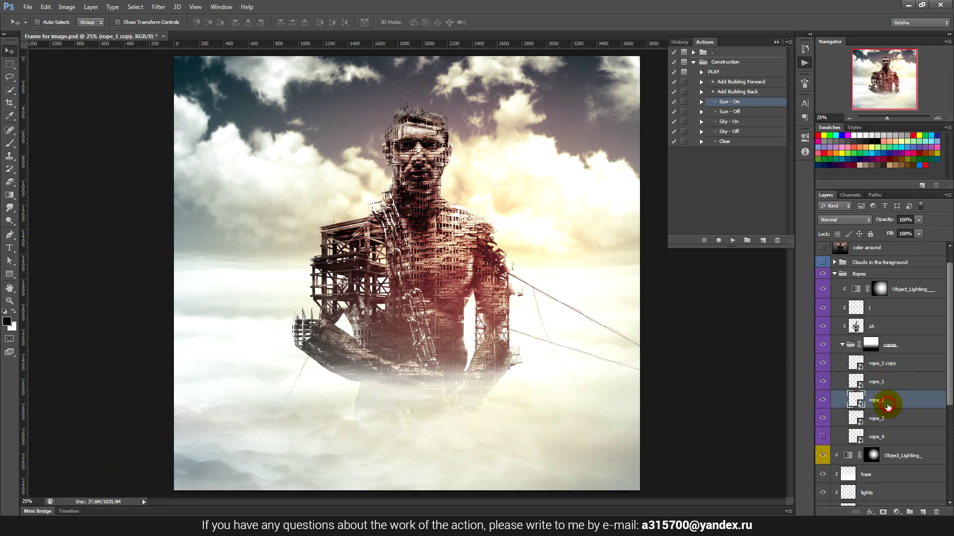
pyautogui.moveTo(565, 298); pyautogui.dragTo(354, 258)
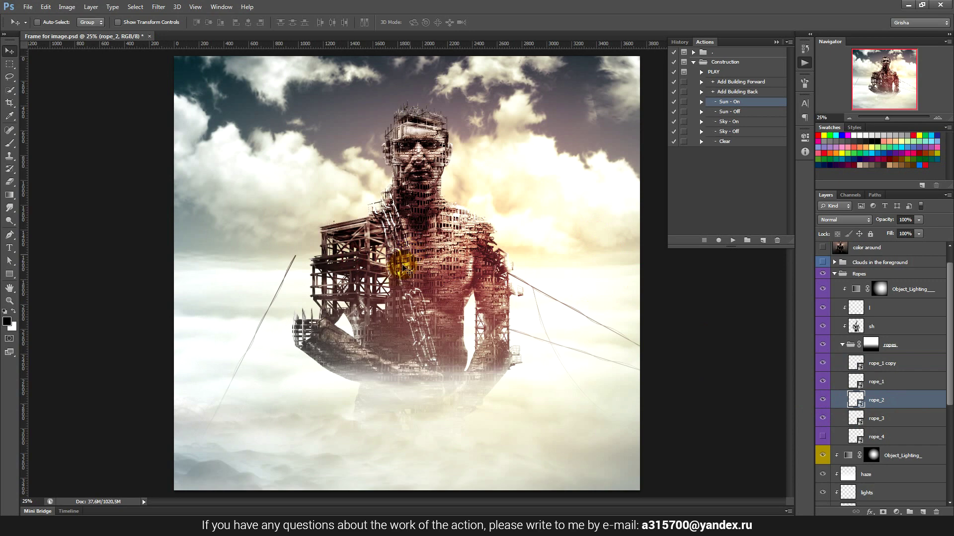
pyautogui.hotkey('ctrl', 't')
pyautogui.moveTo(219, 160); pyautogui.dragTo(288, 159)
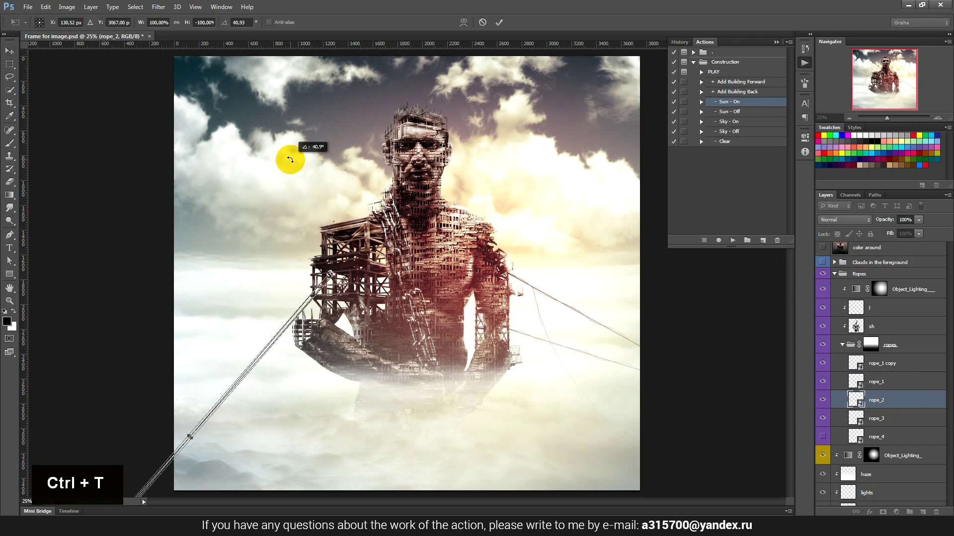
pyautogui.moveTo(463, 151); pyautogui.dragTo(509, 275)
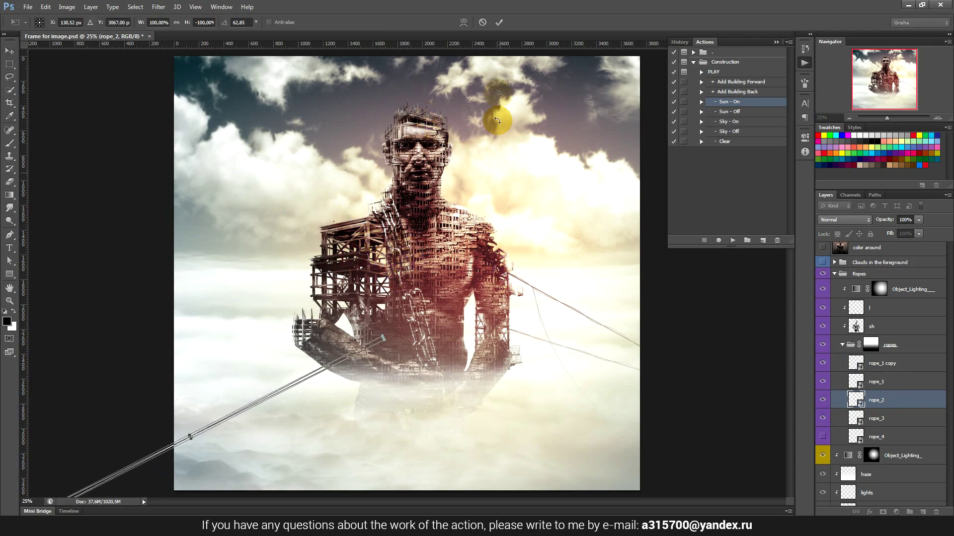
pyautogui.click(499, 22)
pyautogui.moveTo(457, 320)
pyautogui.mouseDown()
pyautogui.moveTo(411, 272)
pyautogui.moveTo(405, 217)
pyautogui.mouseUp()
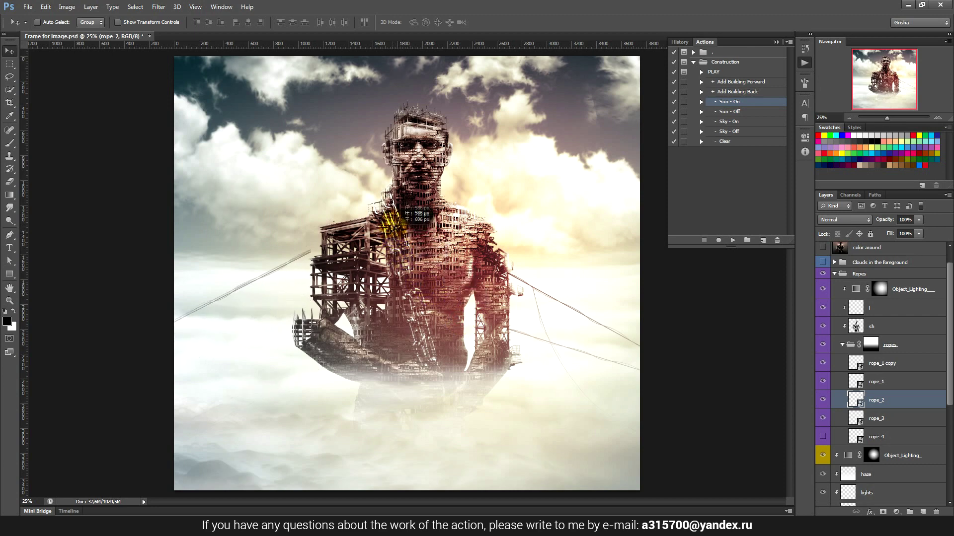
pyautogui.moveTo(406, 217); pyautogui.dragTo(401, 247)
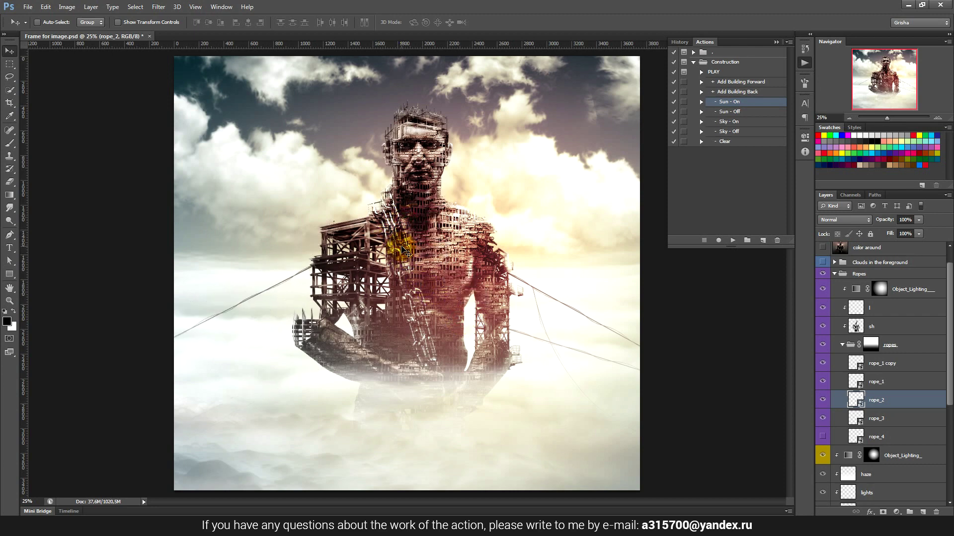
pyautogui.moveTo(407, 254); pyautogui.dragTo(403, 250)
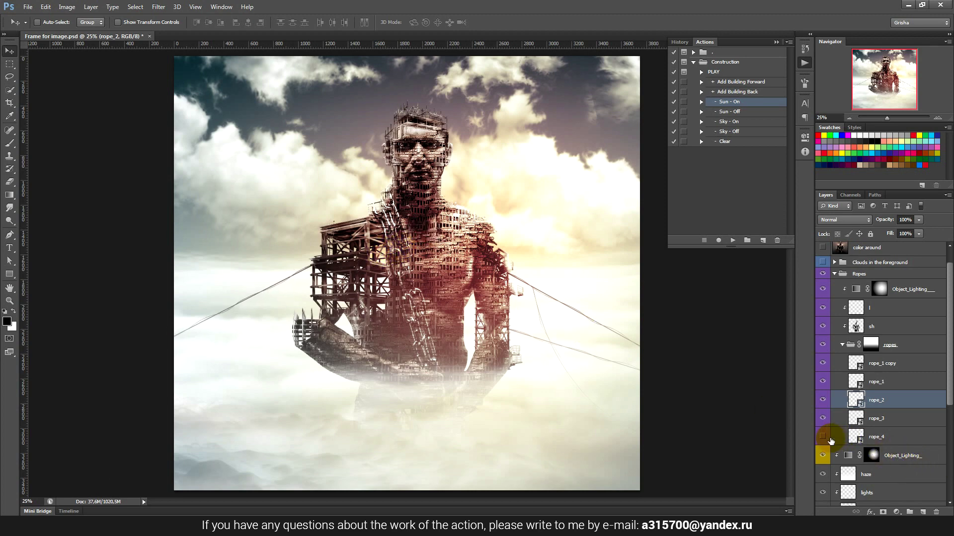
# Step: Move rope_4 left and up so it trails from the left scaffolding
pyautogui.click(879, 437)
pyautogui.moveTo(555, 283)
pyautogui.mouseDown()
pyautogui.moveTo(433, 281)
pyautogui.moveTo(362, 263)
pyautogui.moveTo(364, 284)
pyautogui.mouseUp()
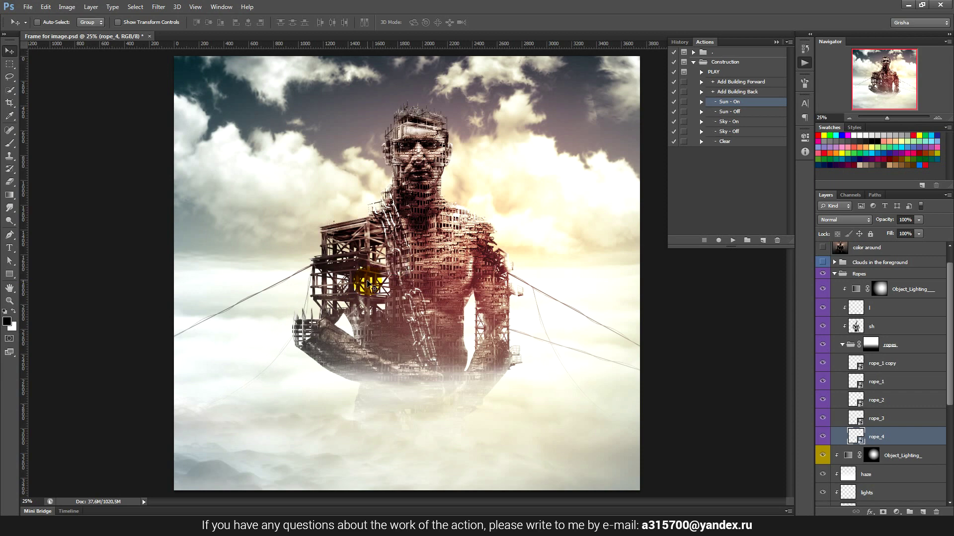
pyautogui.moveTo(373, 289); pyautogui.dragTo(373, 233)
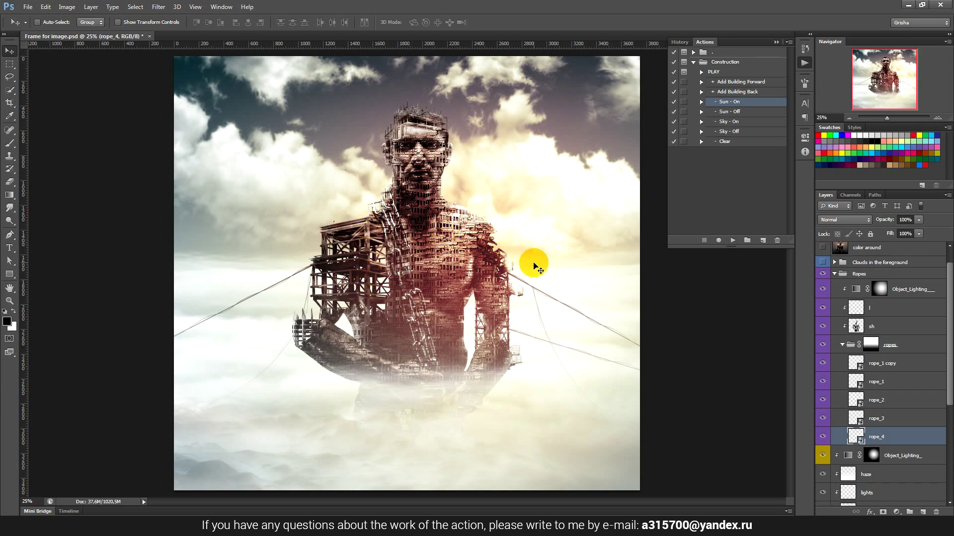
pyautogui.click(872, 346)
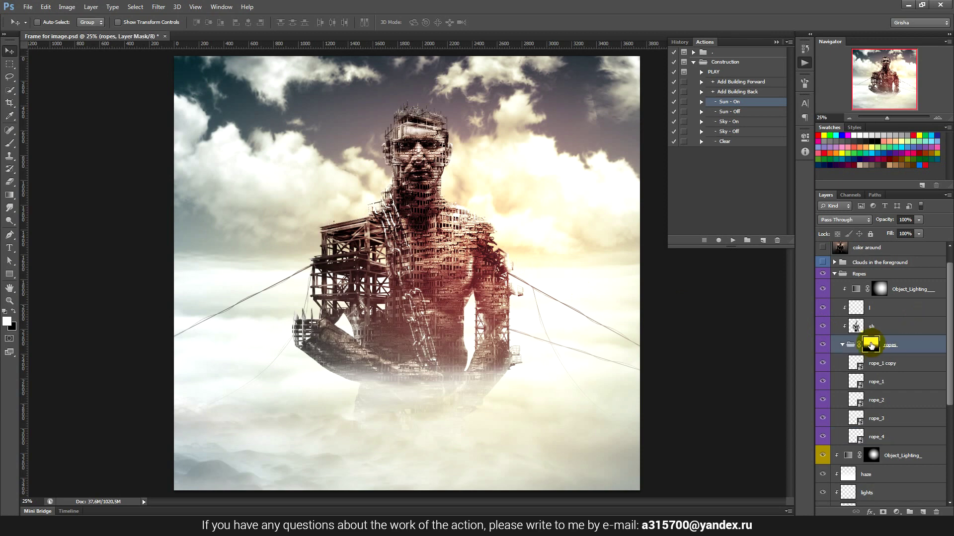
# Step: Disable and re-enable the ropes group mask to compare the ropes
pyautogui.rightClick(875, 347)
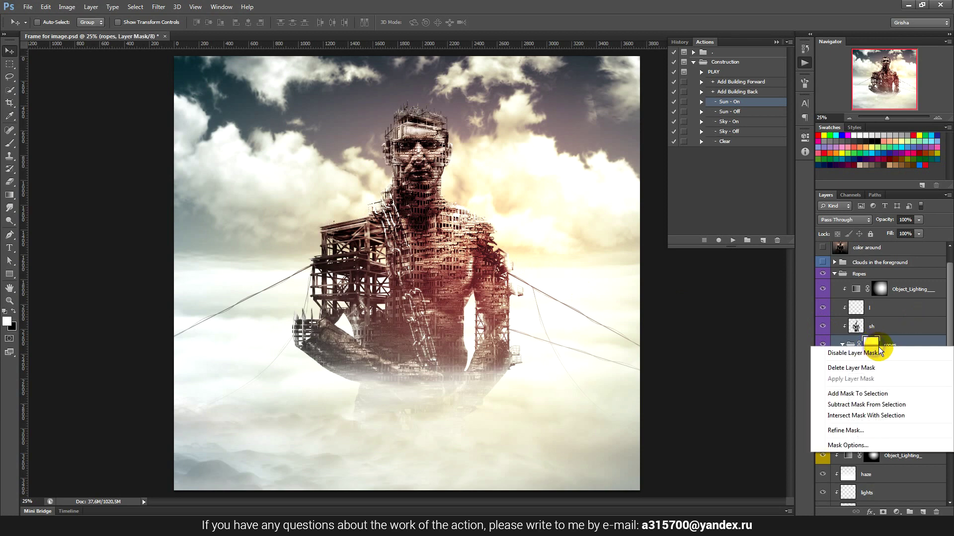
pyautogui.click(885, 353)
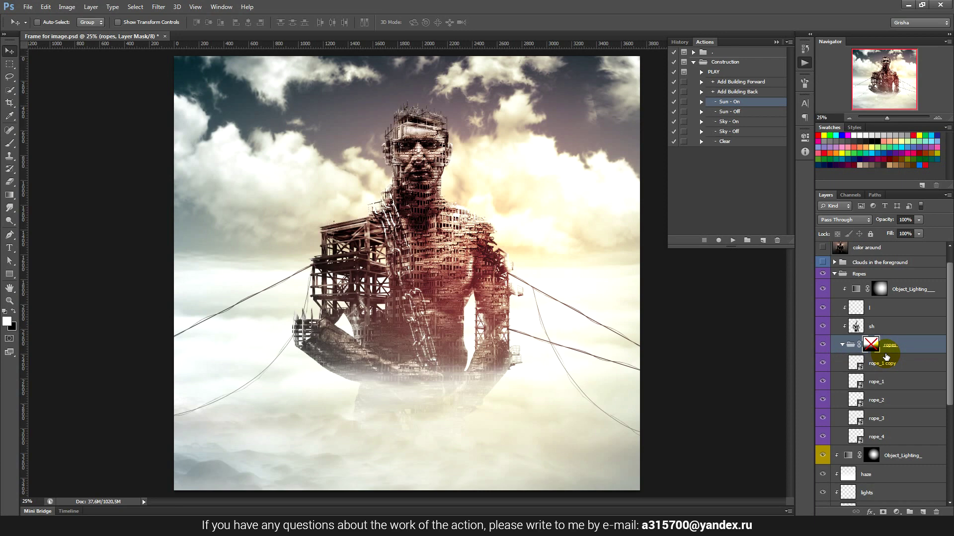
pyautogui.rightClick(872, 348)
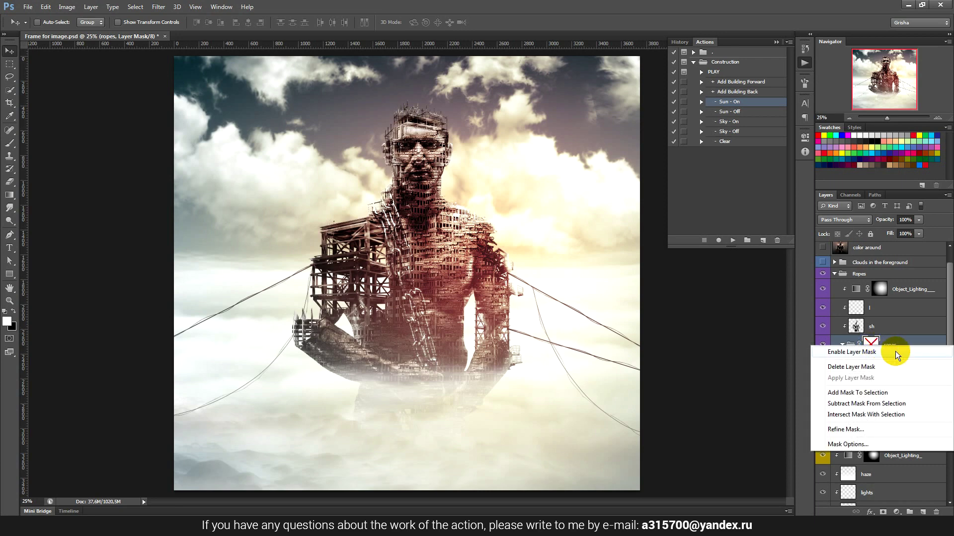
pyautogui.click(895, 351)
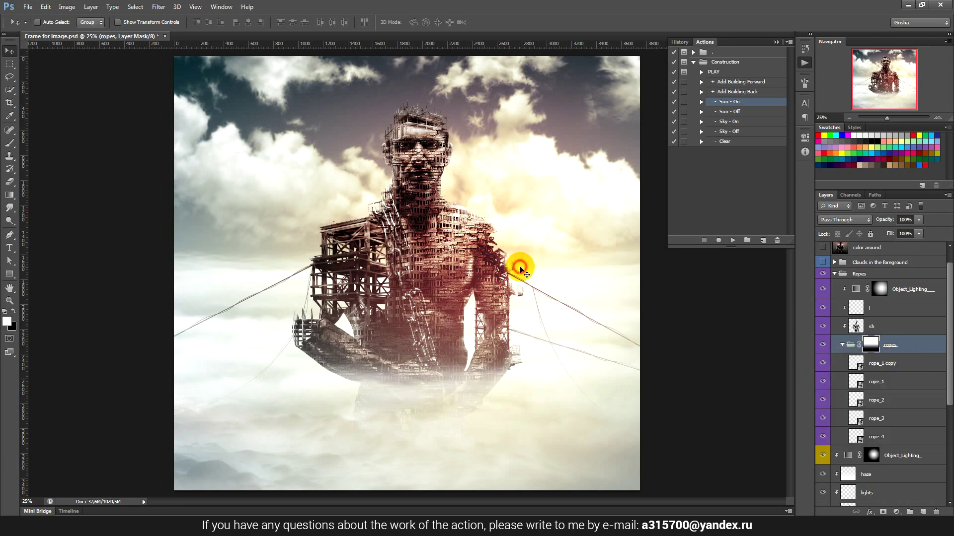
# Step: Shift the ropes mask's midtones with Levels, then hide rope_3
pyautogui.click(68, 8)
pyautogui.moveTo(82, 32)
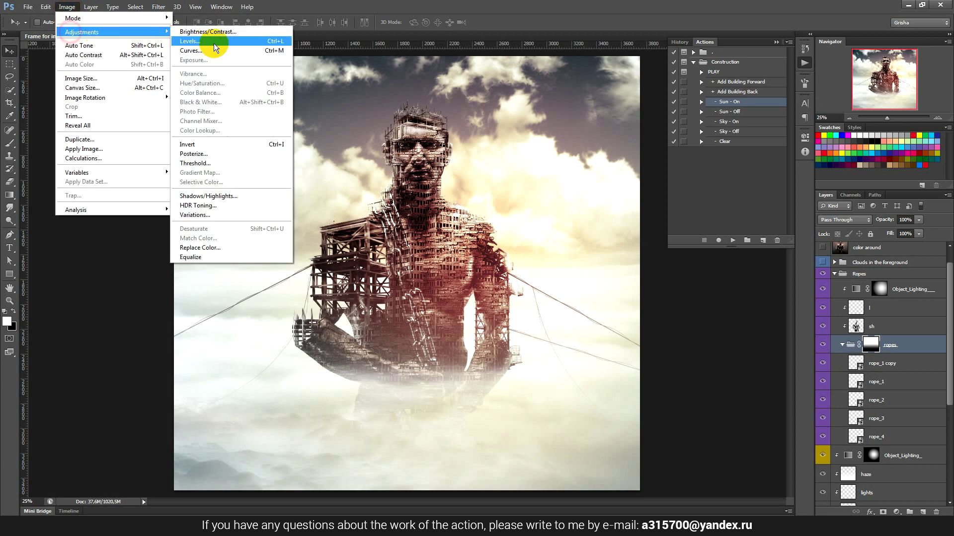
pyautogui.click(215, 46)
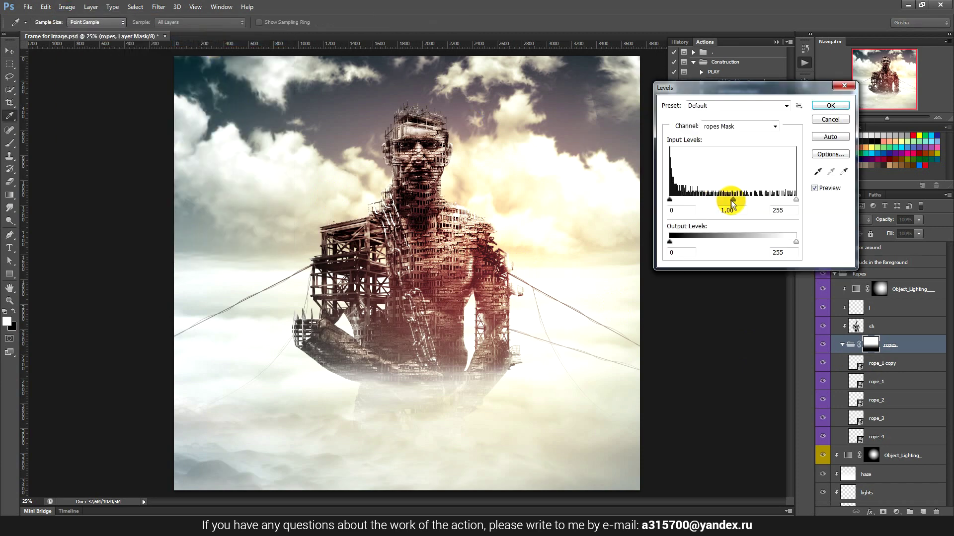
pyautogui.moveTo(780, 199); pyautogui.dragTo(729, 199)
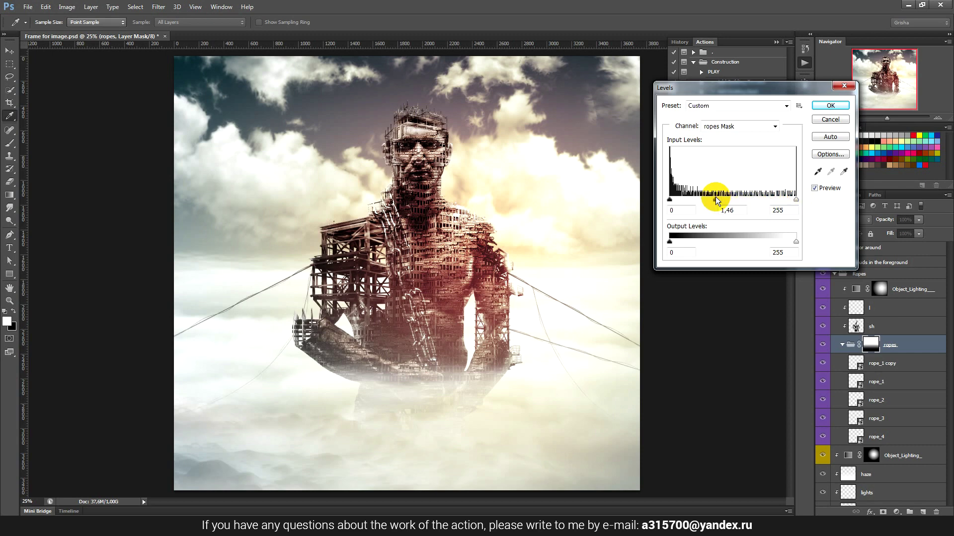
pyautogui.moveTo(715, 199)
pyautogui.mouseDown()
pyautogui.moveTo(672, 198)
pyautogui.moveTo(742, 197)
pyautogui.mouseUp()
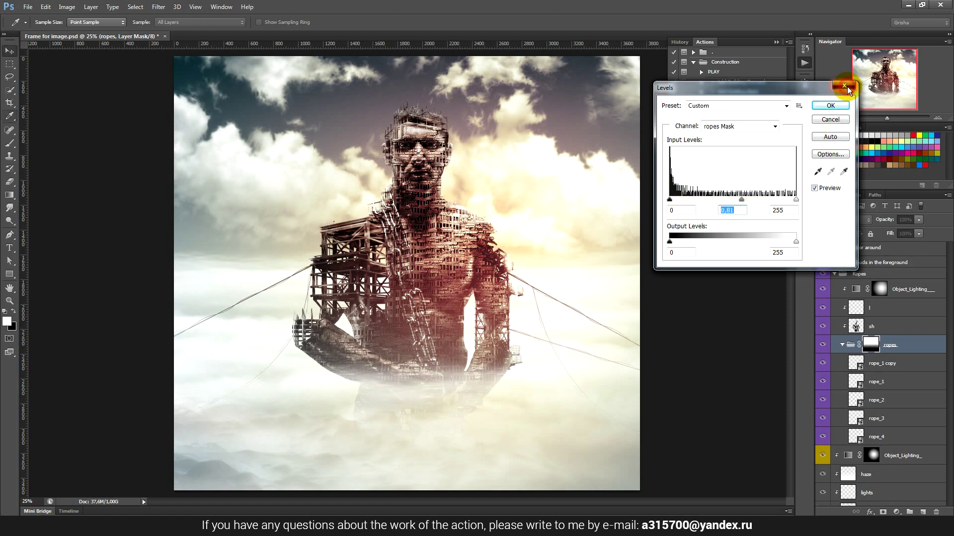
pyautogui.click(845, 88)
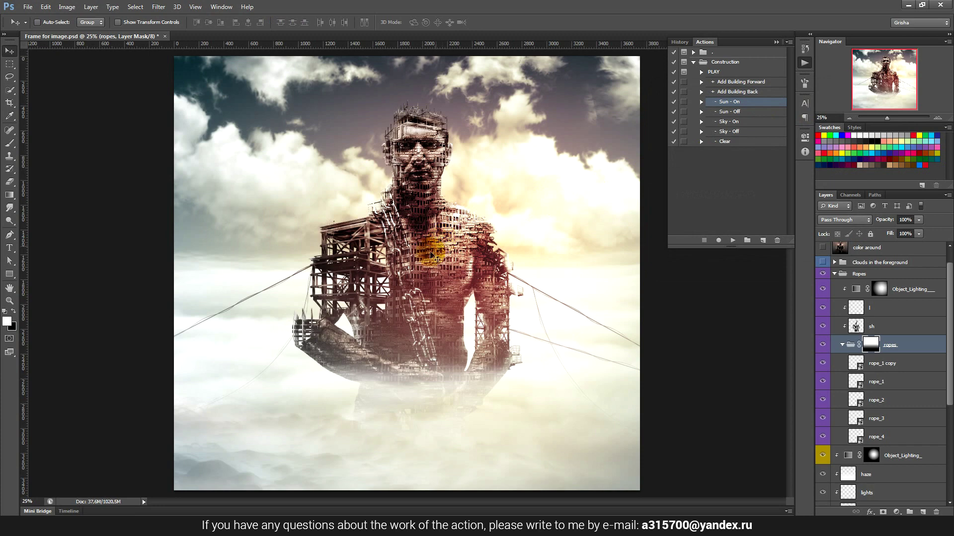
pyautogui.click(354, 314)
pyautogui.click(342, 280)
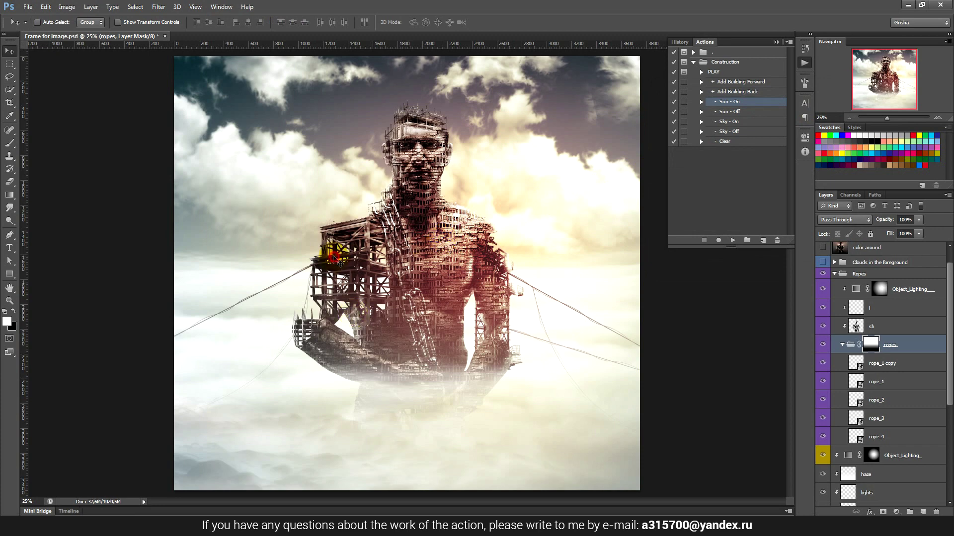
pyautogui.click(880, 421)
pyautogui.click(821, 424)
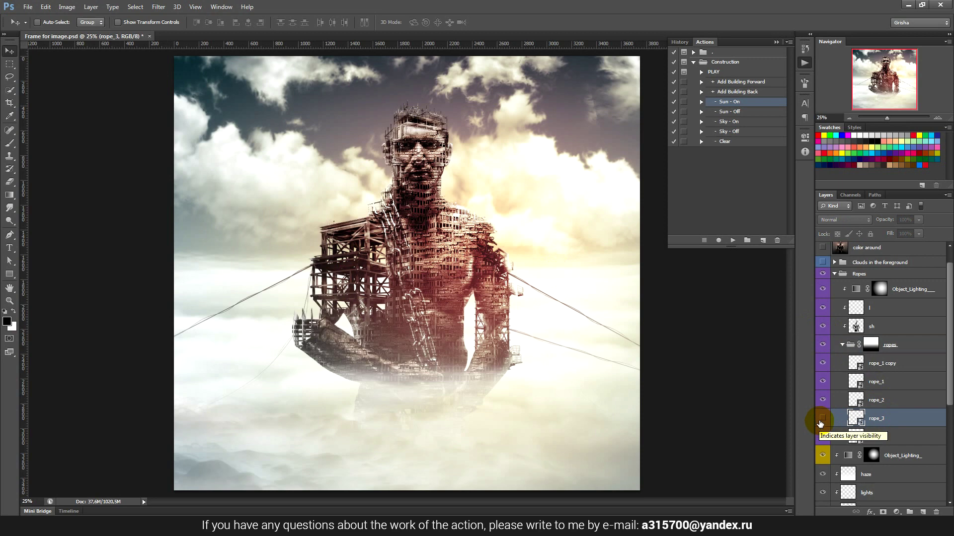
# Step: Show rope_3 again, cancelling a stray transform on it
pyautogui.click(821, 422)
pyautogui.hotkey('ctrl', 't')
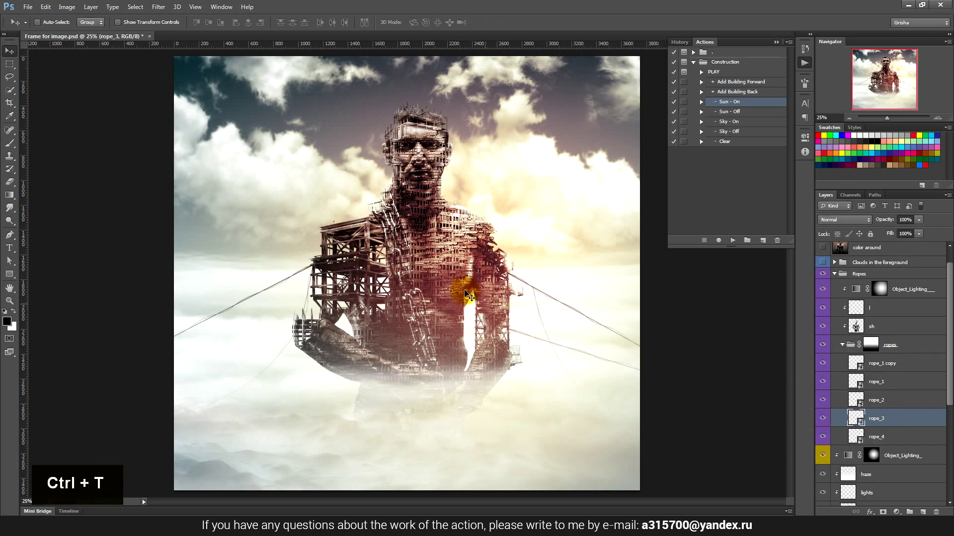
pyautogui.press('Escape')
pyautogui.click(894, 421)
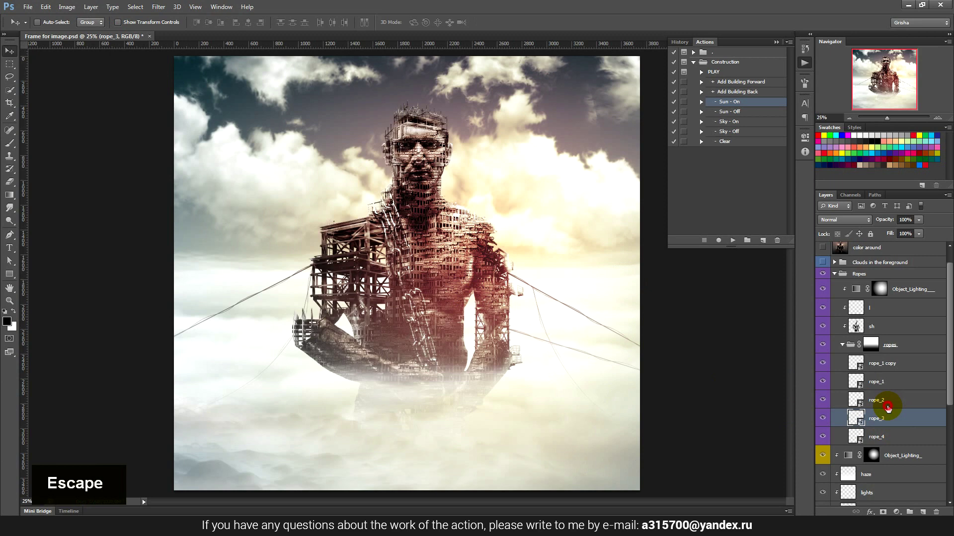
# Step: Rotate rope_2 to about 71.6° and move it back onto the left scaffolding
pyautogui.click(887, 407)
pyautogui.hotkey('ctrl', 't')
pyautogui.moveTo(300, 188); pyautogui.dragTo(366, 180)
pyautogui.click(503, 22)
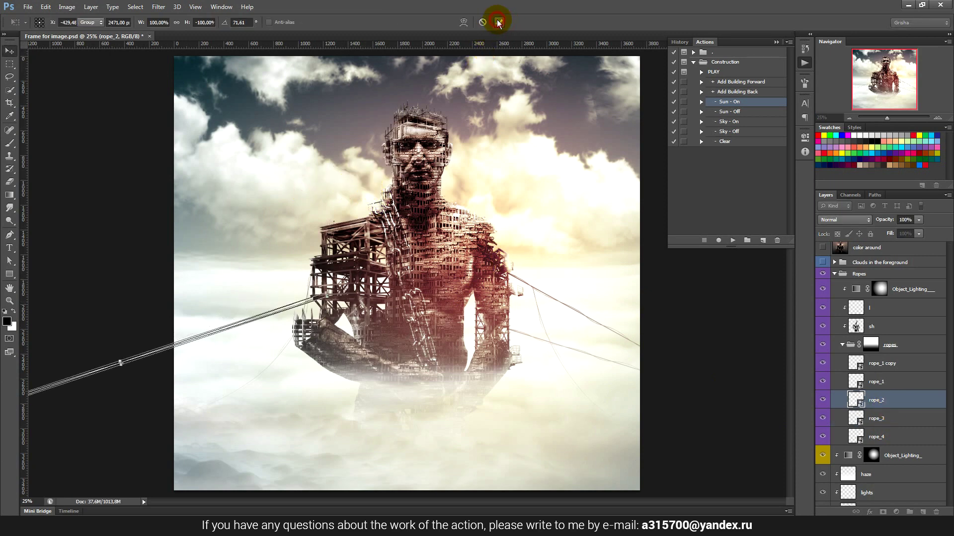
pyautogui.moveTo(365, 184)
pyautogui.mouseDown()
pyautogui.moveTo(416, 188)
pyautogui.moveTo(410, 194)
pyautogui.mouseUp()
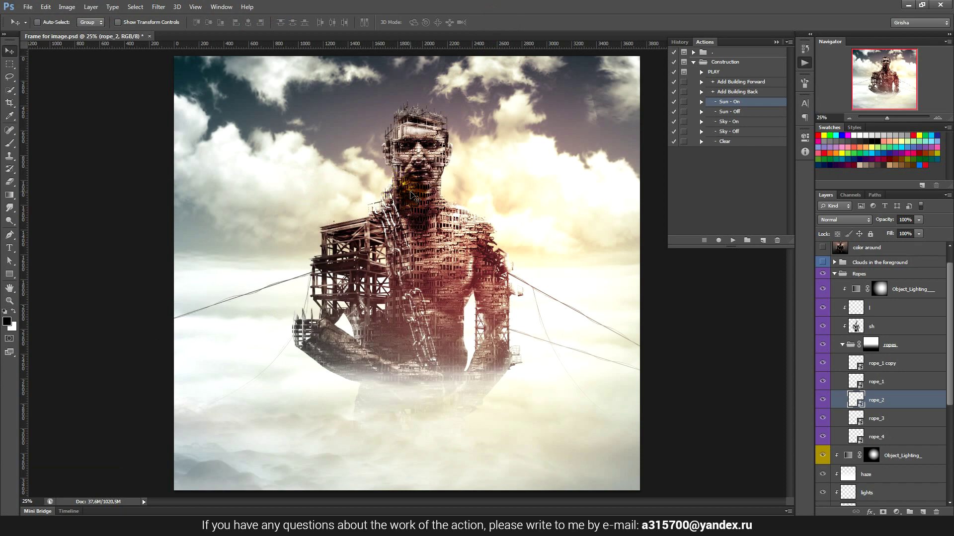
pyautogui.click(887, 409)
pyautogui.click(90, 6)
pyautogui.moveTo(97, 17)
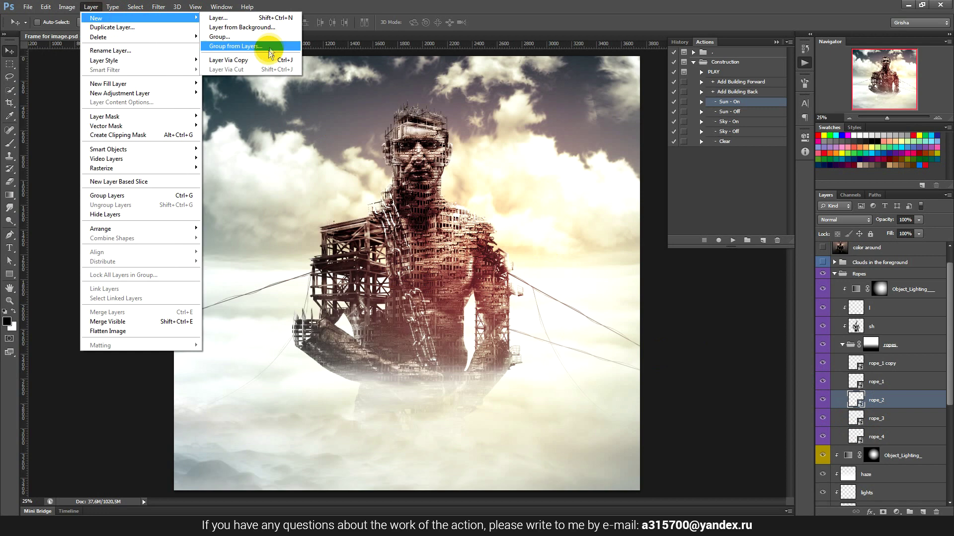
# Step: Copy rope_2 to a new layer, rotated steeper toward the lower left
pyautogui.click(257, 63)
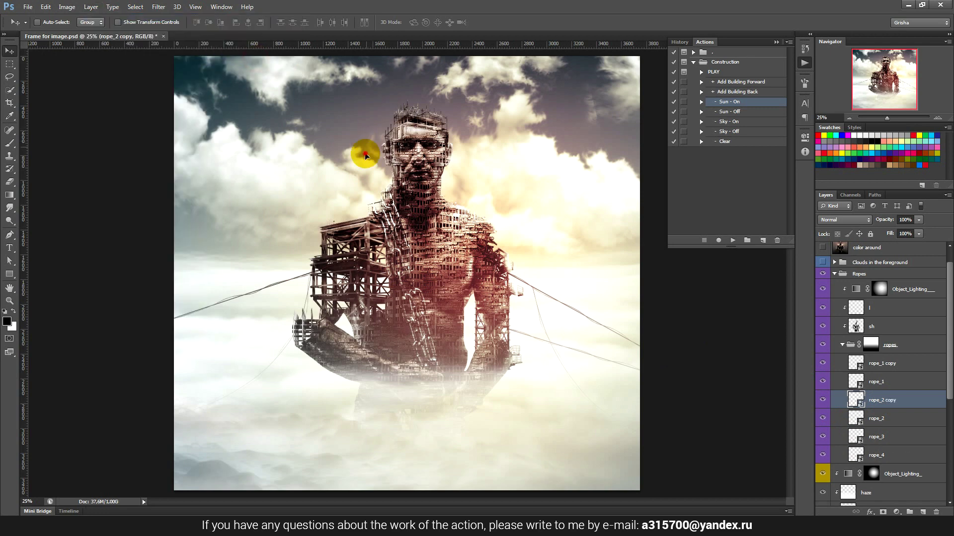
pyautogui.moveTo(358, 213); pyautogui.dragTo(360, 217)
pyautogui.hotkey('ctrl', 't')
pyautogui.moveTo(447, 323)
pyautogui.mouseDown()
pyautogui.moveTo(500, 230)
pyautogui.moveTo(469, 194)
pyautogui.mouseUp()
pyautogui.press('Return')
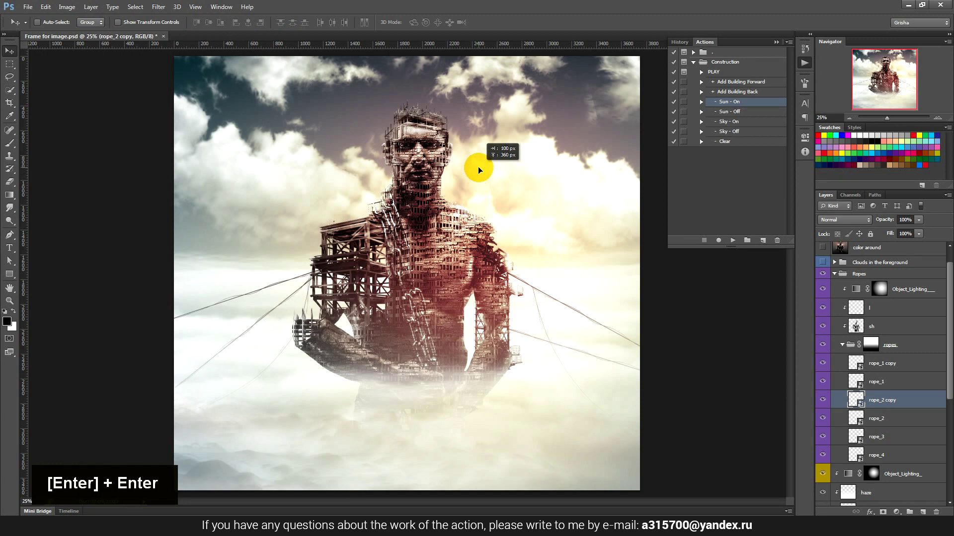
pyautogui.moveTo(484, 168); pyautogui.dragTo(496, 172)
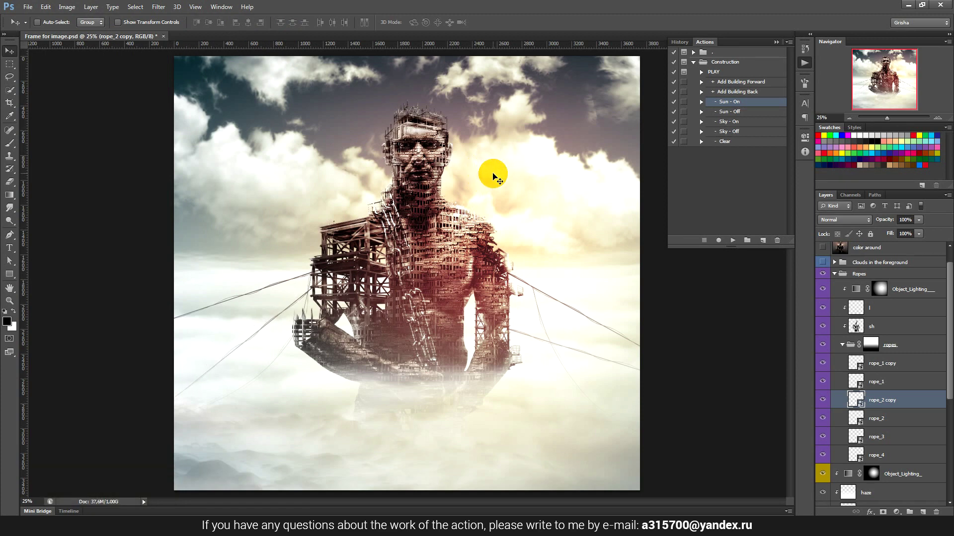
pyautogui.press('Up')
# Step: Reposition the original rope_2 and toggle it off and on to compare
pyautogui.click(894, 418)
pyautogui.moveTo(430, 257); pyautogui.dragTo(436, 235)
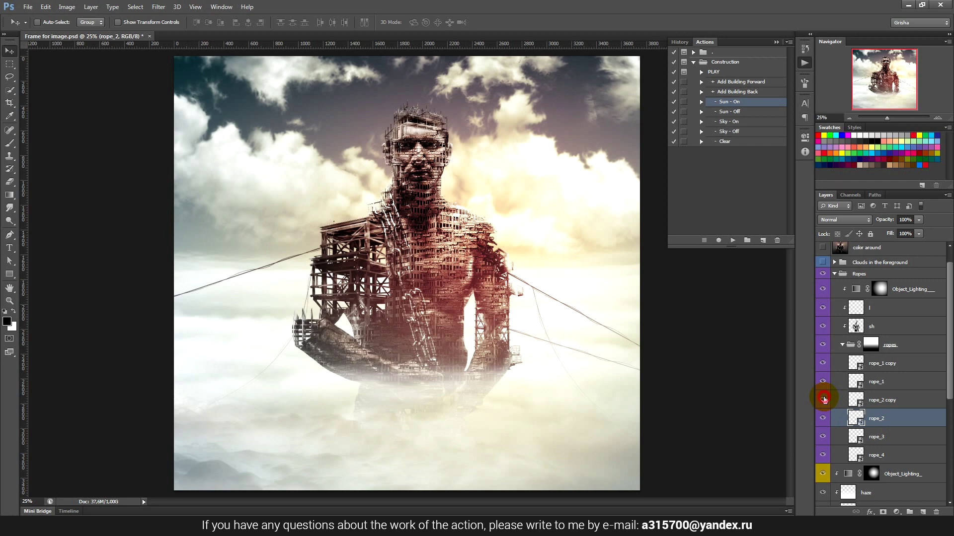
pyautogui.click(823, 421)
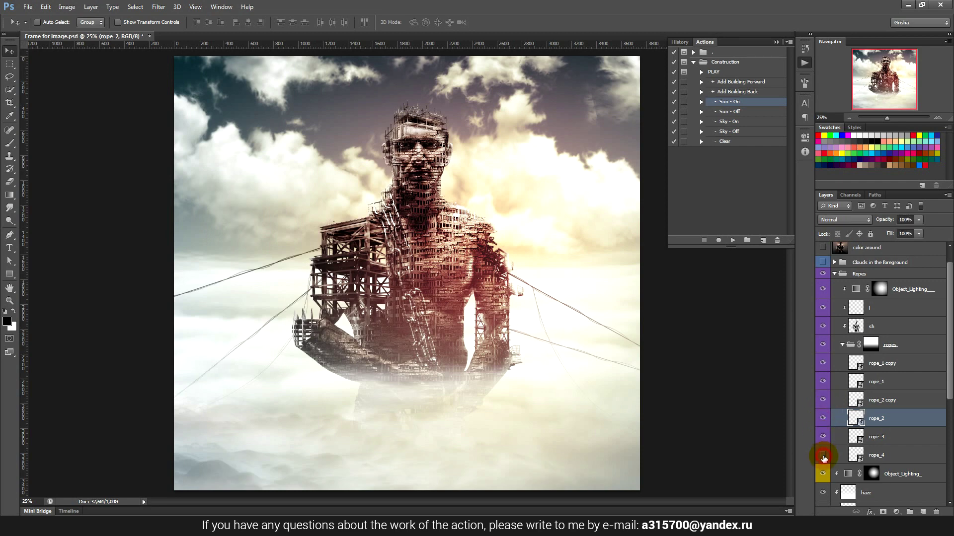
pyautogui.click(898, 459)
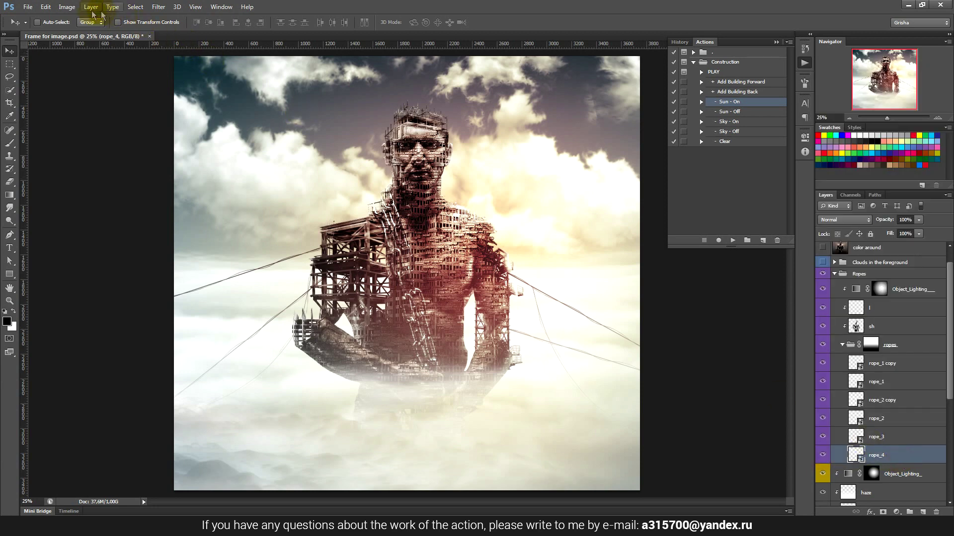
# Step: Duplicate rope_4 via Layer via Copy, rotating the copy toward the left edge
pyautogui.click(92, 12)
pyautogui.click(251, 62)
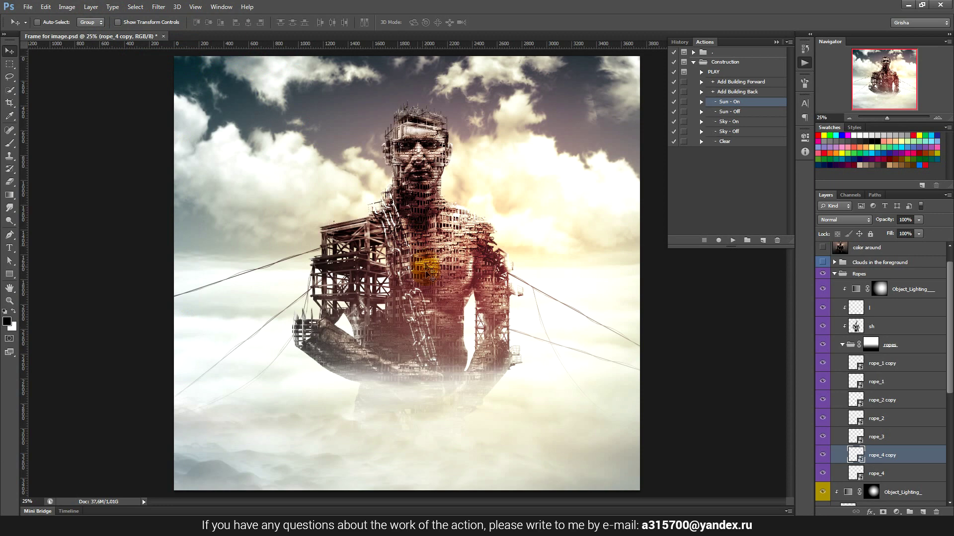
pyautogui.hotkey('ctrl', 't')
pyautogui.moveTo(194, 144)
pyautogui.mouseDown()
pyautogui.moveTo(253, 133)
pyautogui.moveTo(302, 245)
pyautogui.moveTo(341, 214)
pyautogui.mouseUp()
pyautogui.click(499, 24)
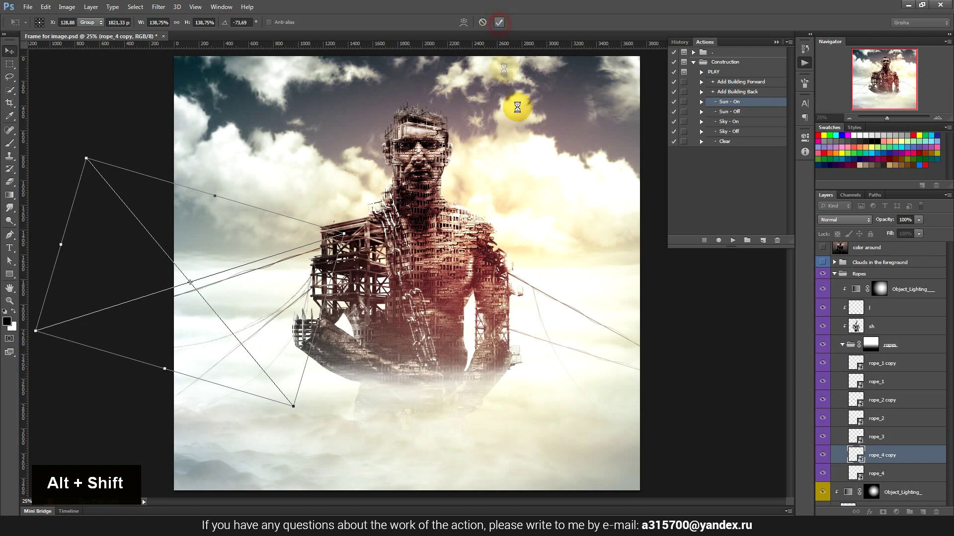
pyautogui.moveTo(575, 247); pyautogui.dragTo(497, 283)
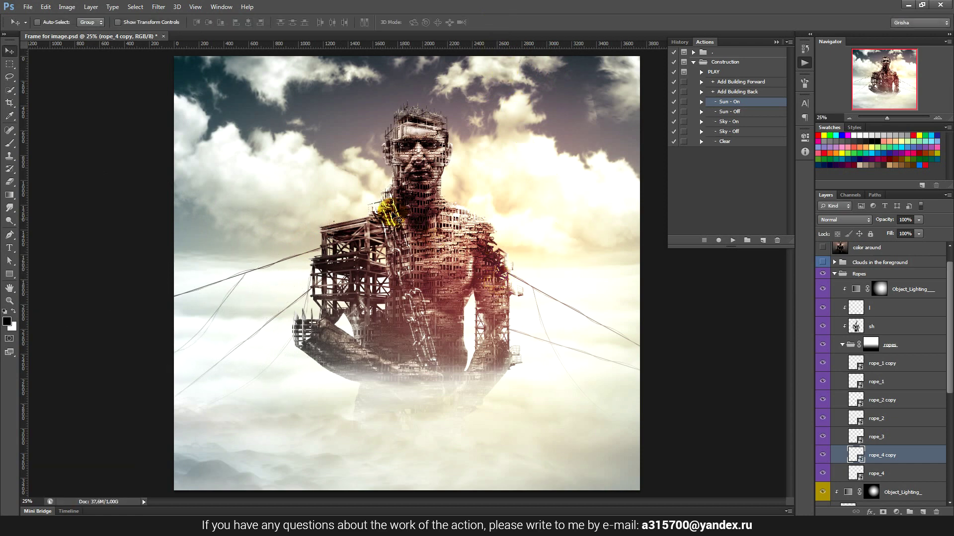
# Step: Re-angle the rope_4 copy, nudge it one pixel left, and collapse the Ropes group
pyautogui.hotkey('ctrl', 't')
pyautogui.moveTo(262, 164); pyautogui.dragTo(383, 142)
pyautogui.press('Return')
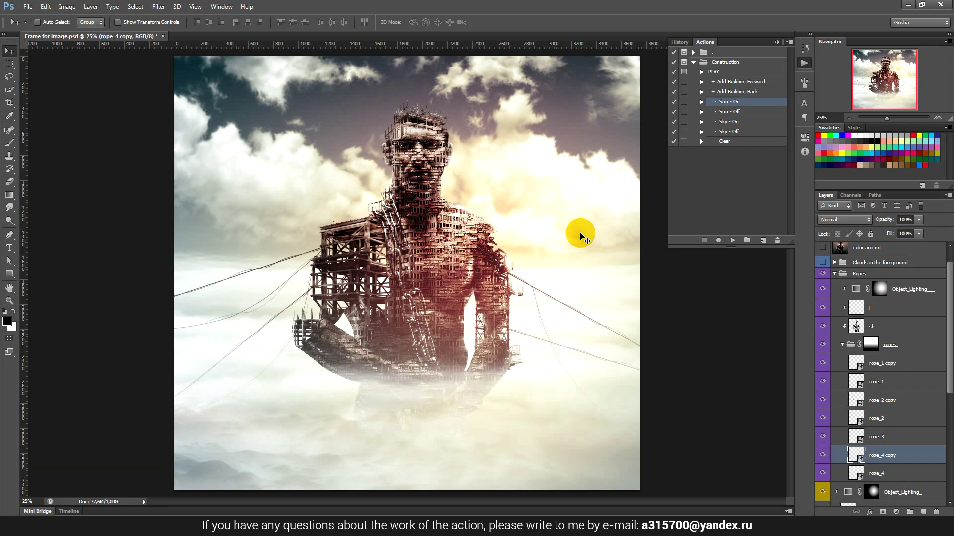
pyautogui.press('Left')
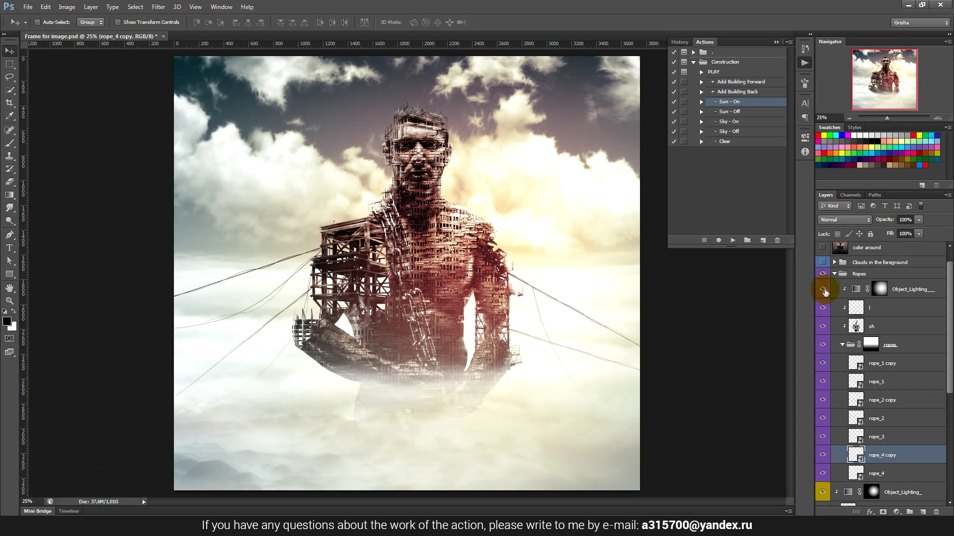
pyautogui.click(835, 274)
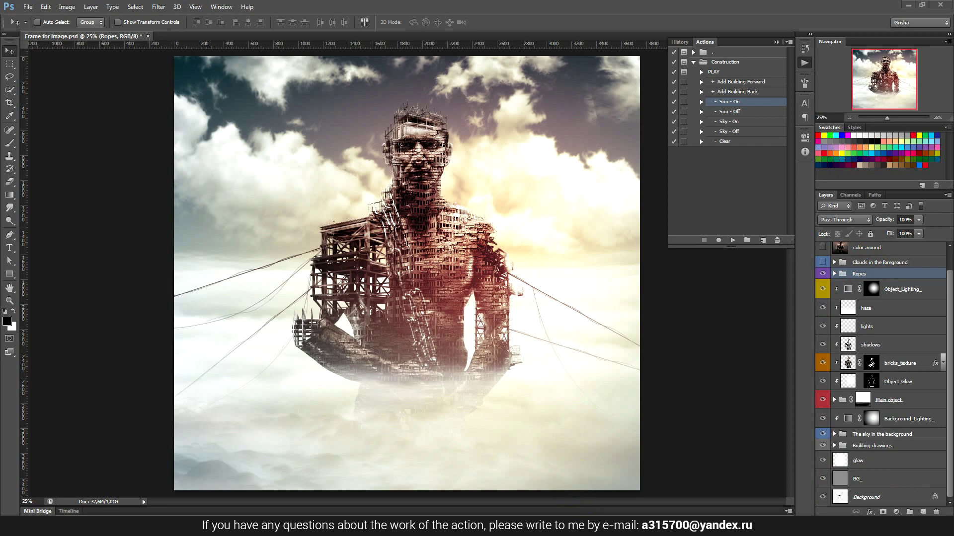
pyautogui.press('F11')
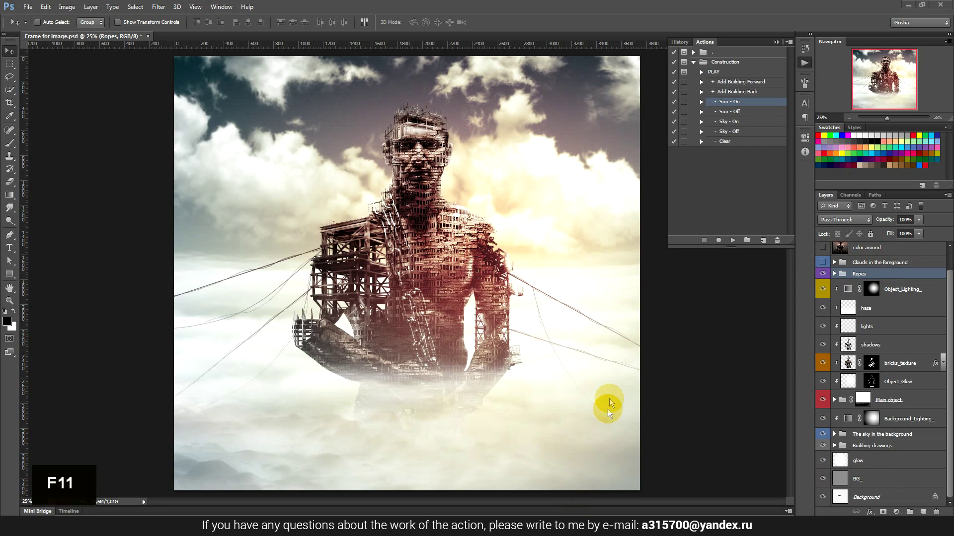
# Step: Expand Clouds in the foreground and Group 1, then show and select Cloud_01
pyautogui.press('space')
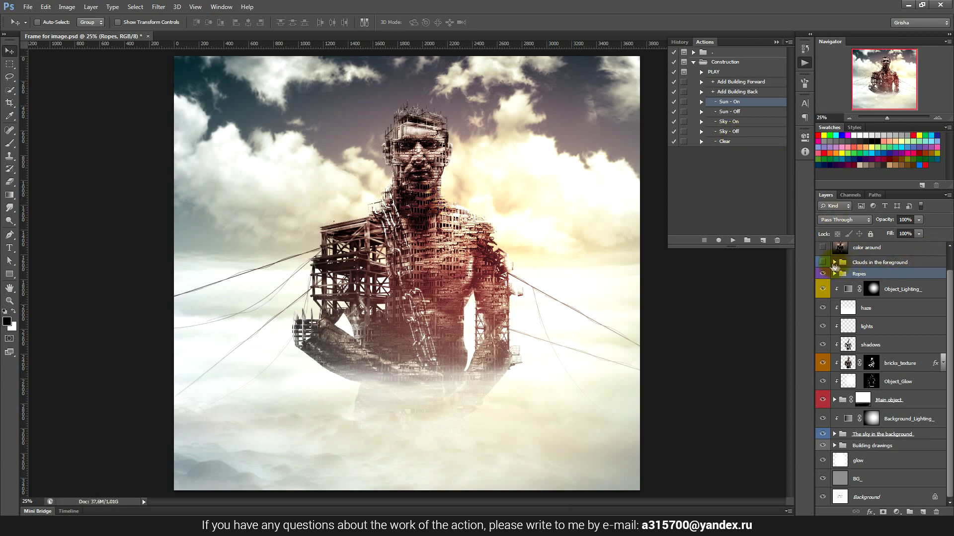
pyautogui.click(834, 262)
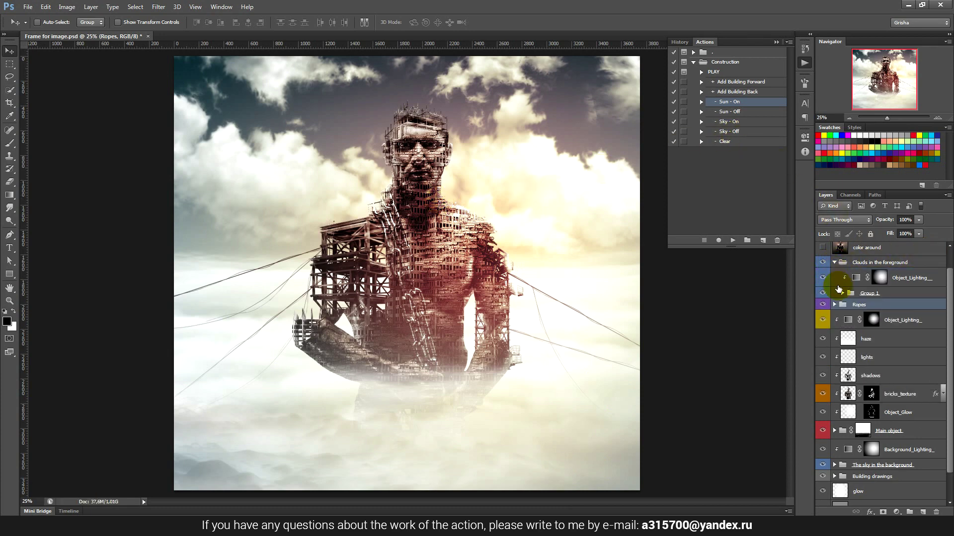
pyautogui.click(840, 294)
pyautogui.click(842, 294)
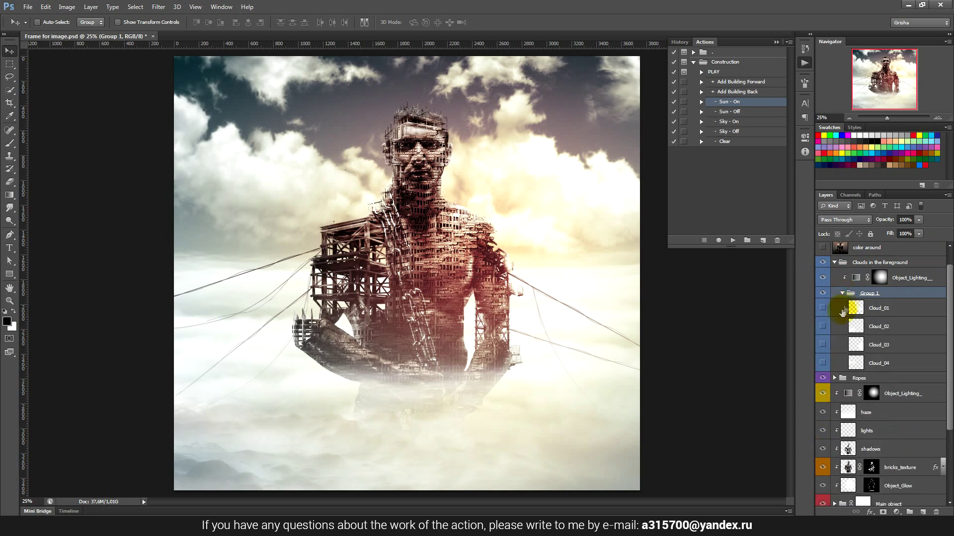
pyautogui.click(823, 309)
pyautogui.click(906, 313)
# Step: Scale Cloud_01 to about 46%, try it over the lower chest, then hide it
pyautogui.moveTo(580, 270)
pyautogui.mouseDown()
pyautogui.moveTo(510, 272)
pyautogui.moveTo(545, 213)
pyautogui.mouseUp()
pyautogui.hotkey('ctrl', 't')
pyautogui.moveTo(602, 145)
pyautogui.mouseDown()
pyautogui.moveTo(564, 154)
pyautogui.moveTo(491, 149)
pyautogui.mouseUp()
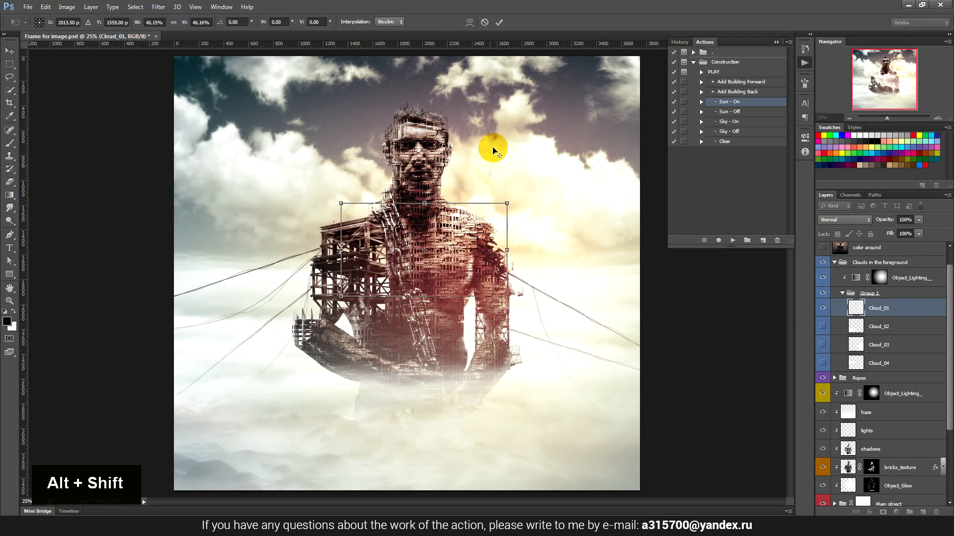
pyautogui.click(499, 22)
pyautogui.moveTo(454, 213)
pyautogui.mouseDown()
pyautogui.moveTo(591, 191)
pyautogui.moveTo(577, 290)
pyautogui.moveTo(517, 313)
pyautogui.mouseUp()
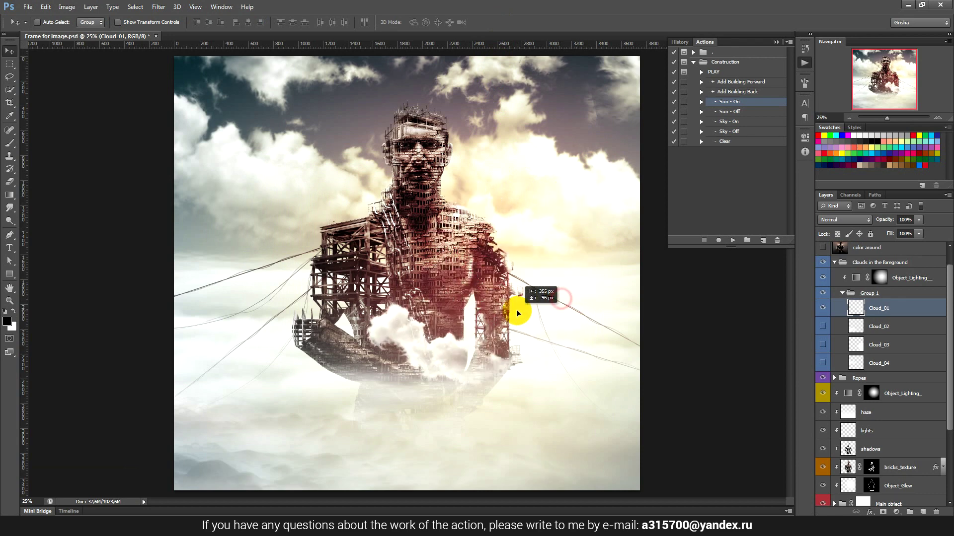
pyautogui.click(822, 308)
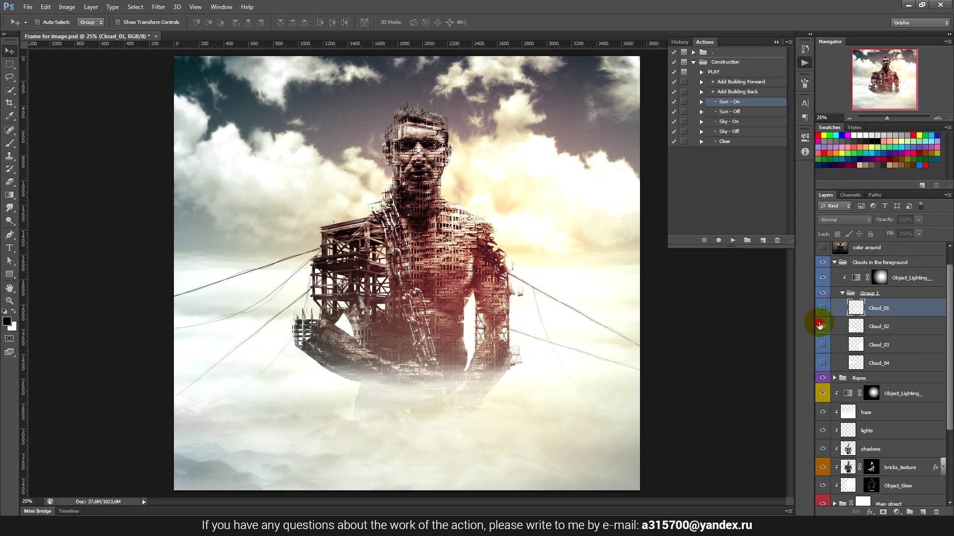
# Step: Show Cloud_02, shrink it to about 40%, and place it on the figure's chest
pyautogui.click(822, 327)
pyautogui.click(879, 326)
pyautogui.moveTo(325, 341)
pyautogui.mouseDown()
pyautogui.moveTo(467, 218)
pyautogui.moveTo(472, 194)
pyautogui.mouseUp()
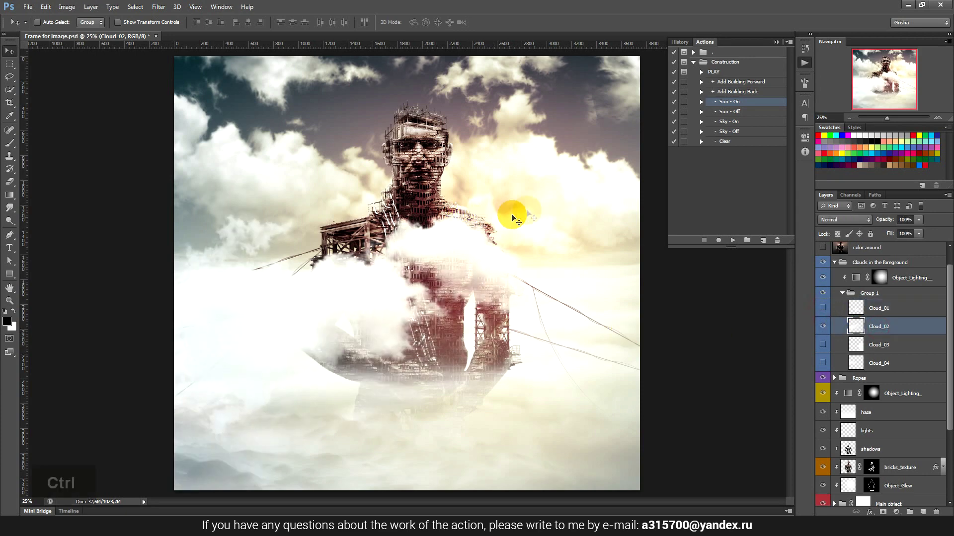
pyautogui.hotkey('ctrl', 't')
pyautogui.moveTo(535, 199); pyautogui.dragTo(403, 273)
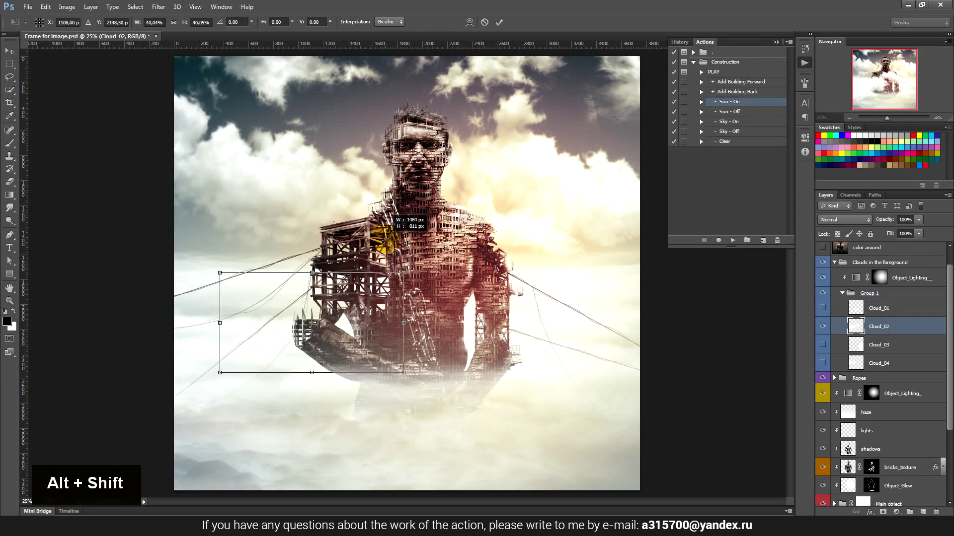
pyautogui.click(499, 22)
pyautogui.moveTo(373, 319)
pyautogui.mouseDown()
pyautogui.moveTo(411, 303)
pyautogui.moveTo(408, 259)
pyautogui.moveTo(570, 271)
pyautogui.mouseUp()
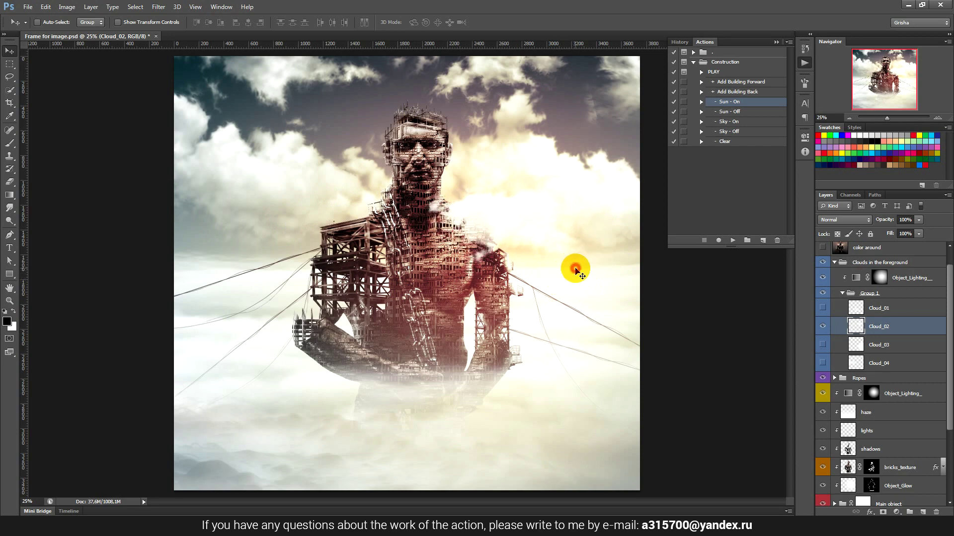
# Step: Shrink Cloud_02 further to about 80% and shift it toward the upper right
pyautogui.hotkey('ctrl', 't')
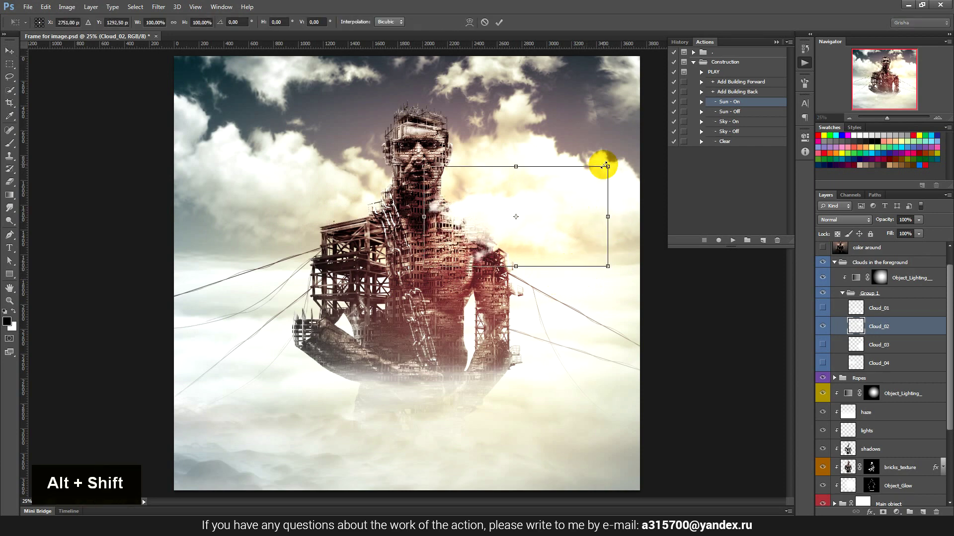
pyautogui.moveTo(606, 166); pyautogui.dragTo(588, 177)
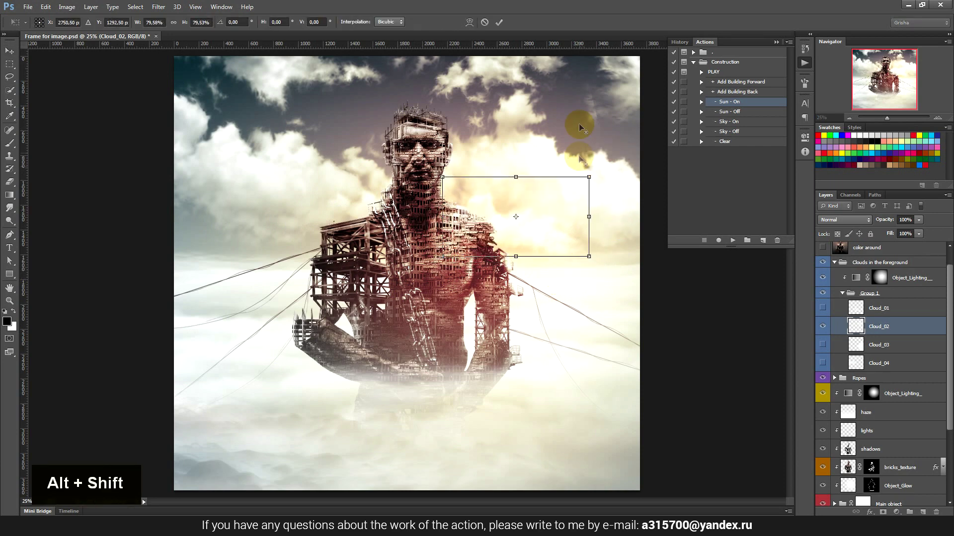
pyautogui.click(500, 23)
pyautogui.press('v')
pyautogui.moveTo(632, 185); pyautogui.dragTo(648, 177)
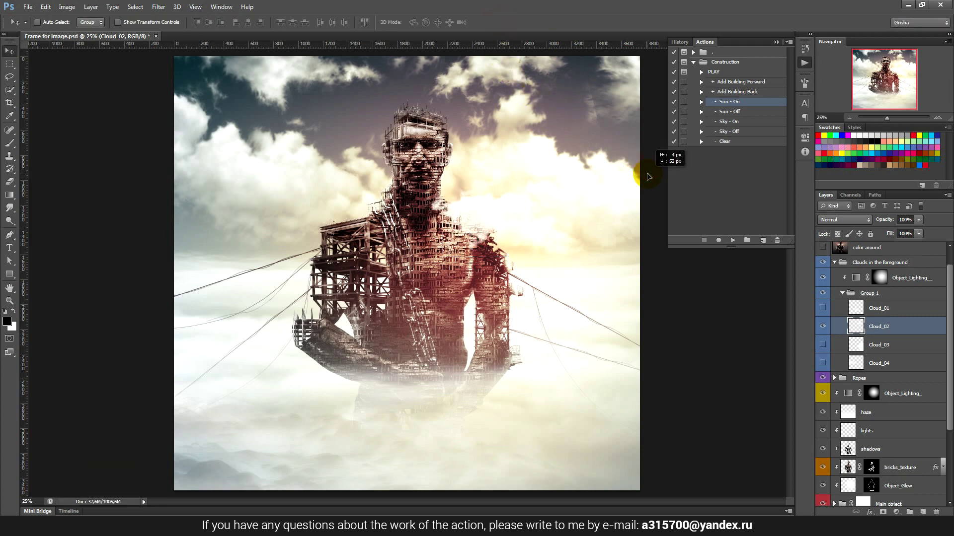
# Step: Resize Cloud_03 and move it down over the figure's lower body
pyautogui.click(839, 346)
pyautogui.moveTo(475, 247); pyautogui.dragTo(404, 257)
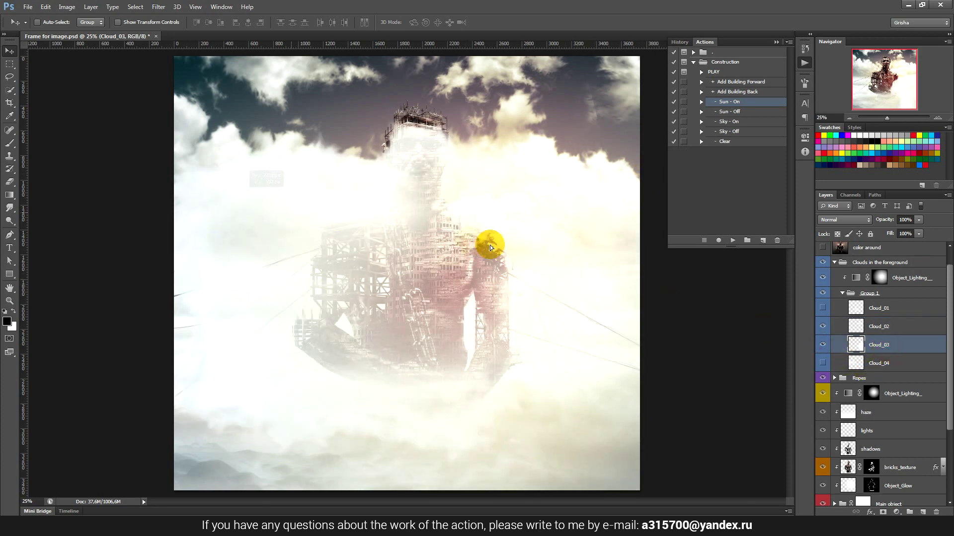
pyautogui.hotkey('ctrl', 't')
pyautogui.moveTo(464, 140)
pyautogui.mouseDown()
pyautogui.moveTo(198, 144)
pyautogui.moveTo(466, 233)
pyautogui.mouseUp()
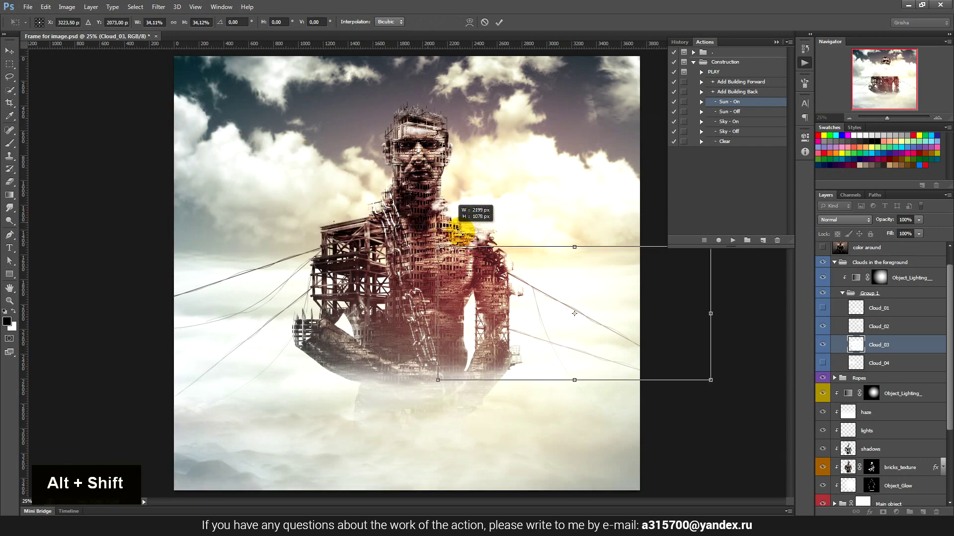
pyautogui.click(499, 24)
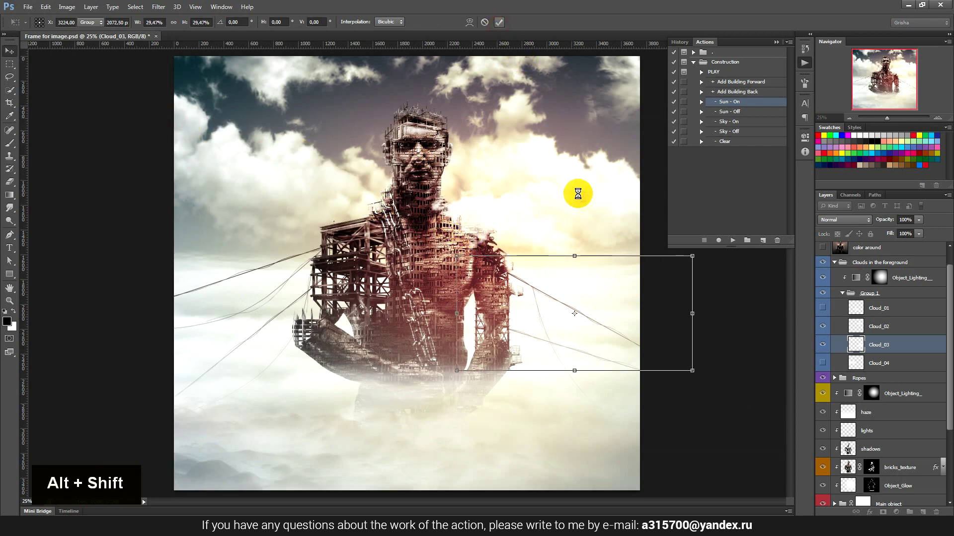
pyautogui.moveTo(576, 218); pyautogui.dragTo(421, 301)
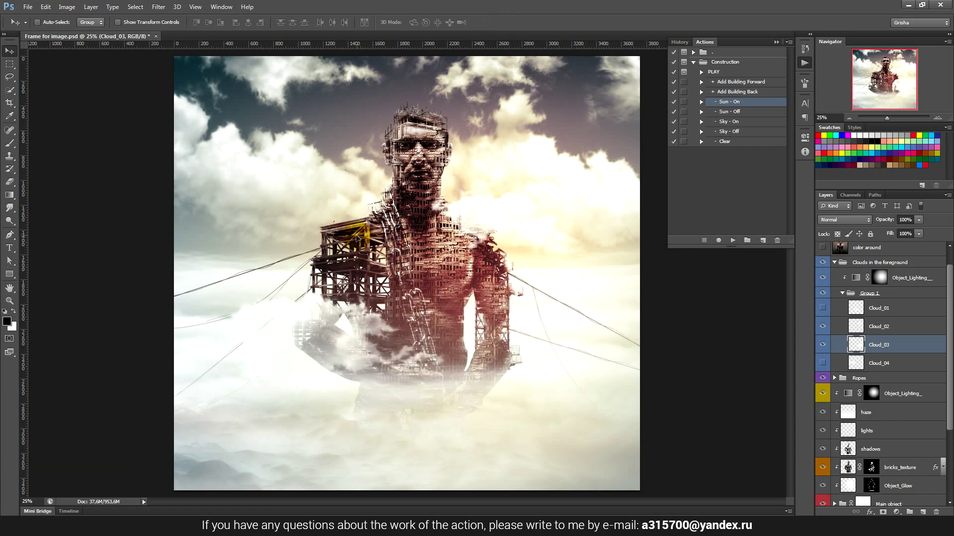
# Step: Shrink Cloud_03 to about 73%, place it on the lower body, then hide it
pyautogui.hotkey('ctrl', 't')
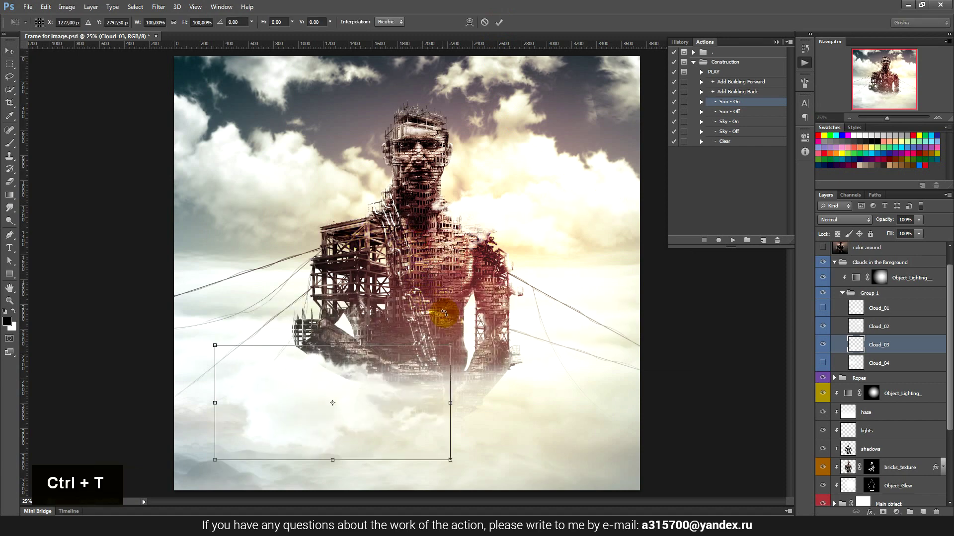
pyautogui.moveTo(448, 343); pyautogui.dragTo(401, 342)
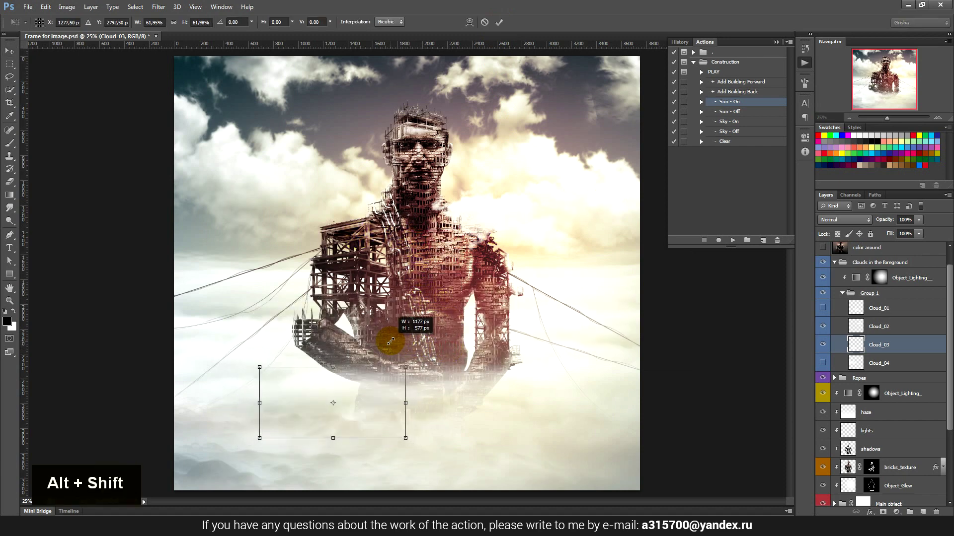
pyautogui.click(498, 22)
pyautogui.press('v')
pyautogui.moveTo(464, 212)
pyautogui.mouseDown()
pyautogui.moveTo(411, 130)
pyautogui.moveTo(467, 114)
pyautogui.moveTo(523, 293)
pyautogui.mouseUp()
pyautogui.click(822, 345)
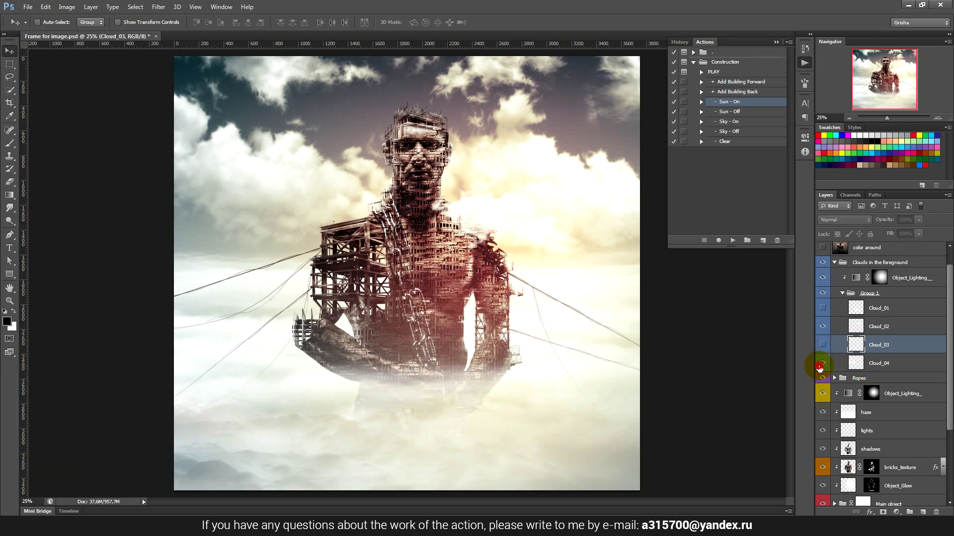
# Step: Show Cloud_04, shrink it, and place it at the figure's waist
pyautogui.click(823, 363)
pyautogui.moveTo(368, 254); pyautogui.dragTo(548, 284)
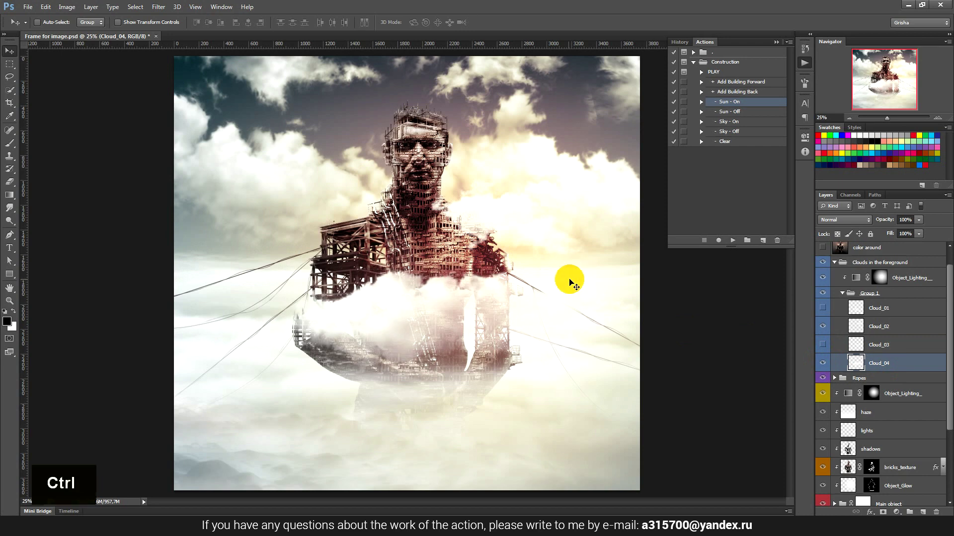
pyautogui.hotkey('ctrl', 't')
pyautogui.moveTo(633, 268); pyautogui.dragTo(544, 272)
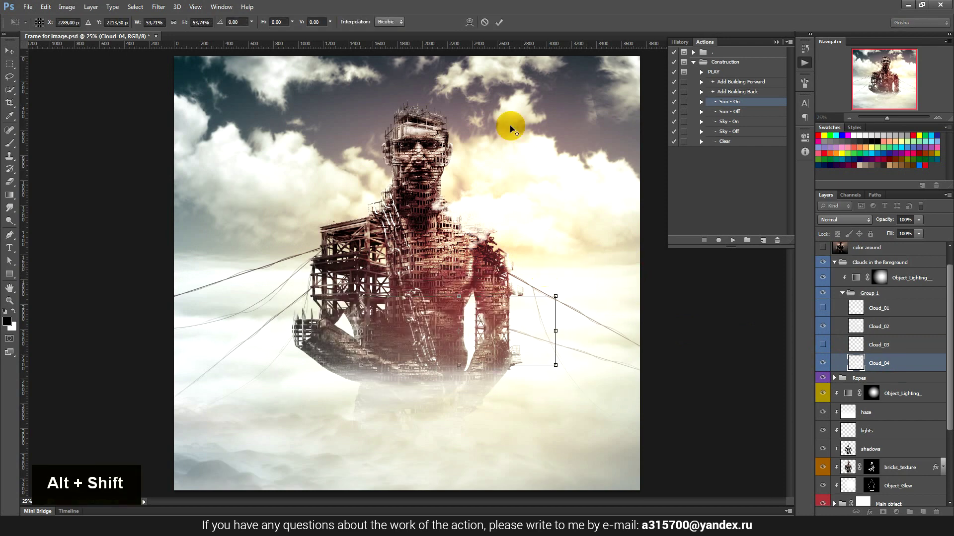
pyautogui.click(499, 22)
pyautogui.press('v')
pyautogui.moveTo(564, 203); pyautogui.dragTo(473, 258)
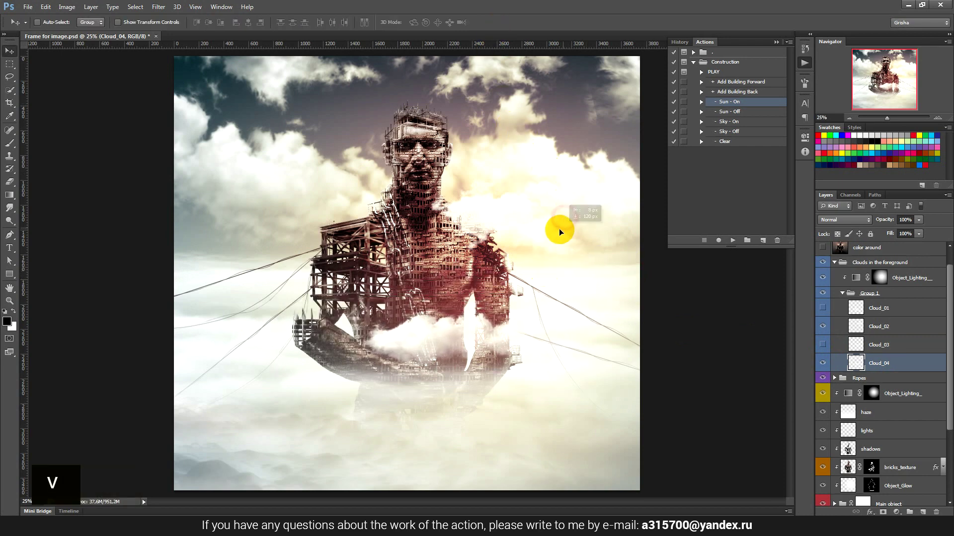
pyautogui.moveTo(473, 257)
pyautogui.mouseDown()
pyautogui.moveTo(437, 273)
pyautogui.moveTo(514, 273)
pyautogui.moveTo(494, 300)
pyautogui.mouseUp()
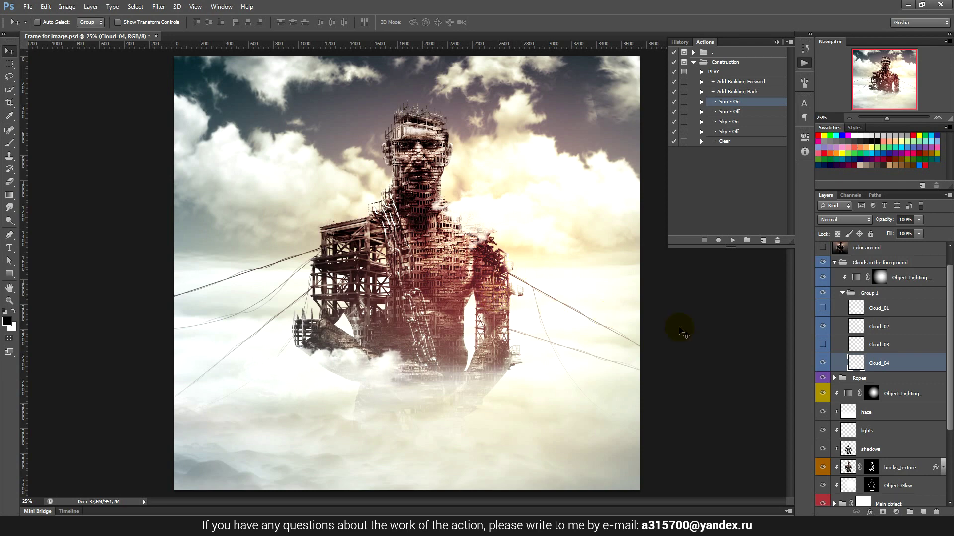
# Step: Compare Cloud_01 briefly, show Object_Lighting, and collapse Group 1 and Clouds in the foreground
pyautogui.click(822, 308)
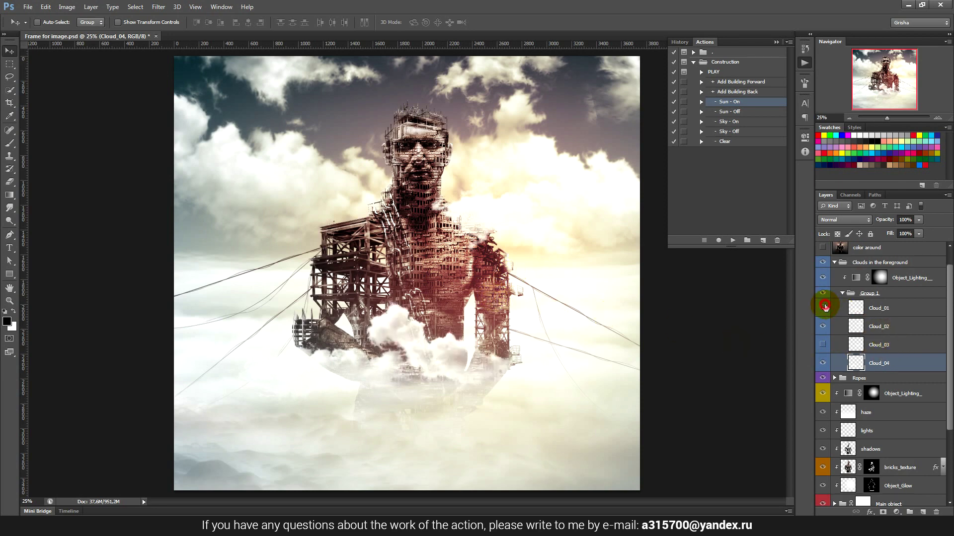
pyautogui.click(822, 308)
pyautogui.click(881, 308)
pyautogui.click(841, 296)
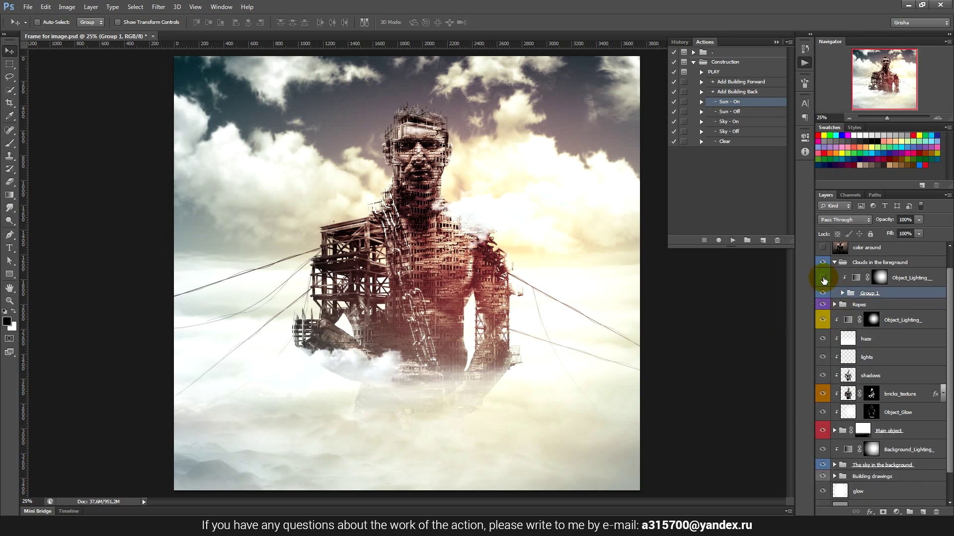
pyautogui.click(823, 278)
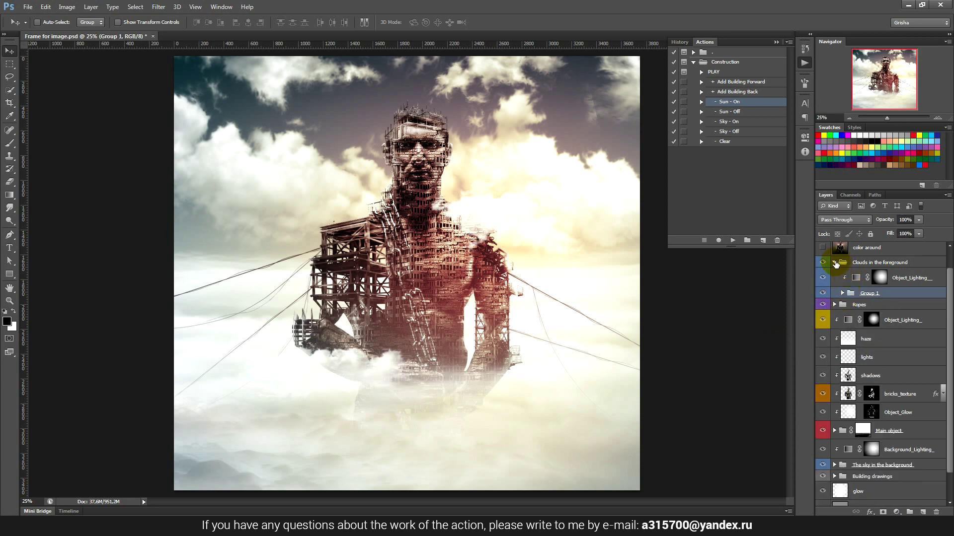
pyautogui.click(835, 263)
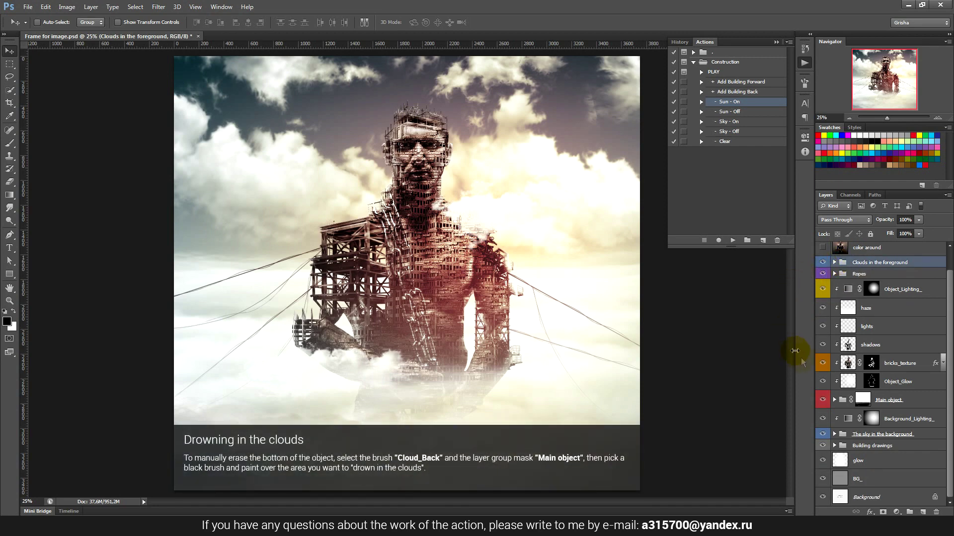
# Step: Target the Main object mask, hide Clouds in the foreground, and load the 3543 px cloud brush
pyautogui.click(863, 400)
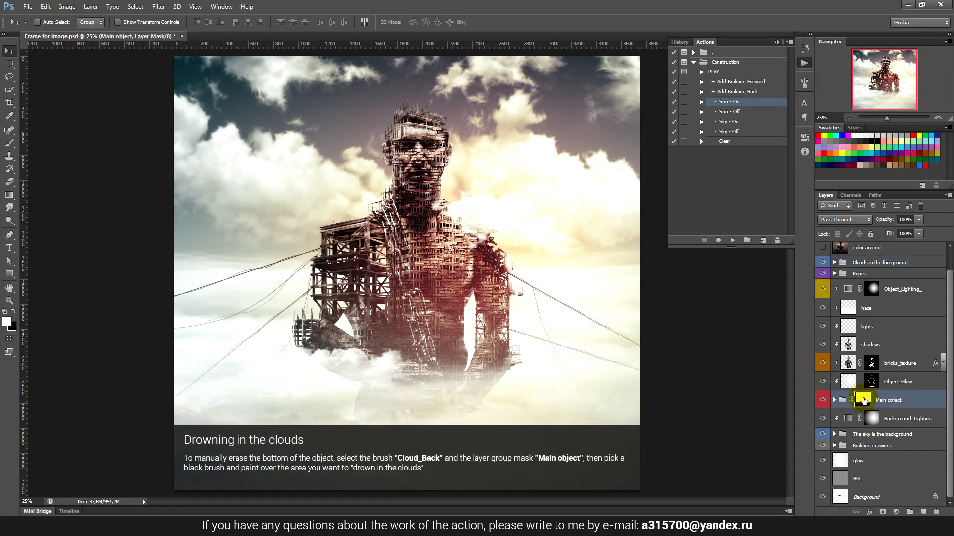
pyautogui.click(822, 262)
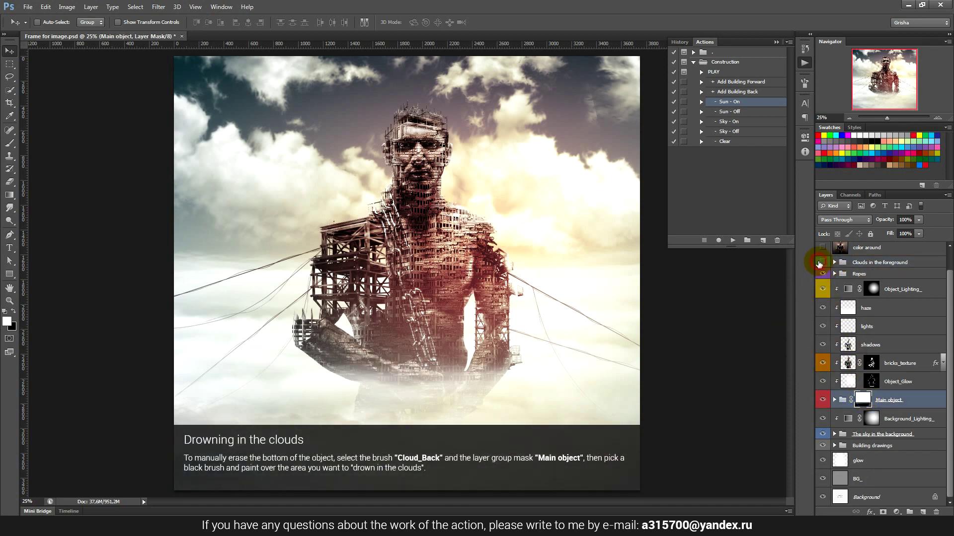
pyautogui.click(10, 143)
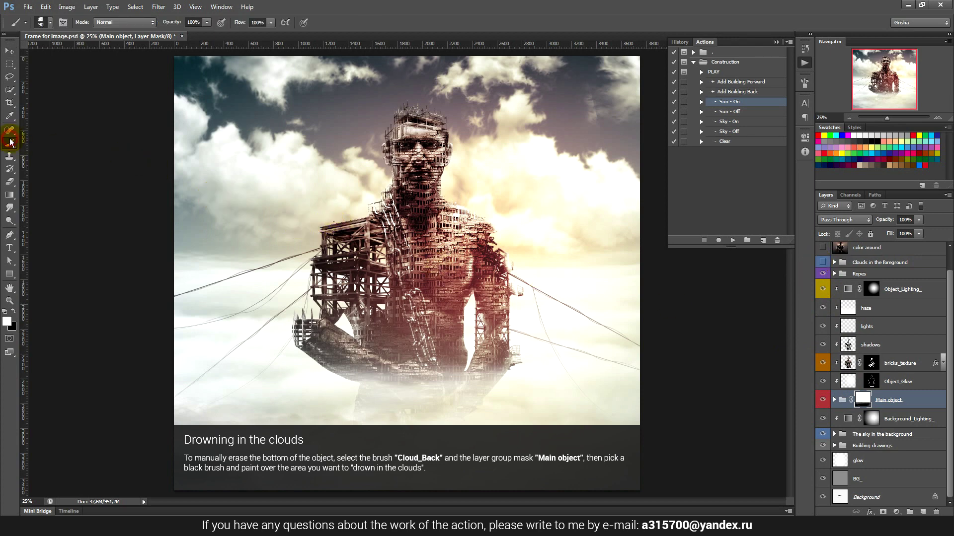
pyautogui.click(50, 22)
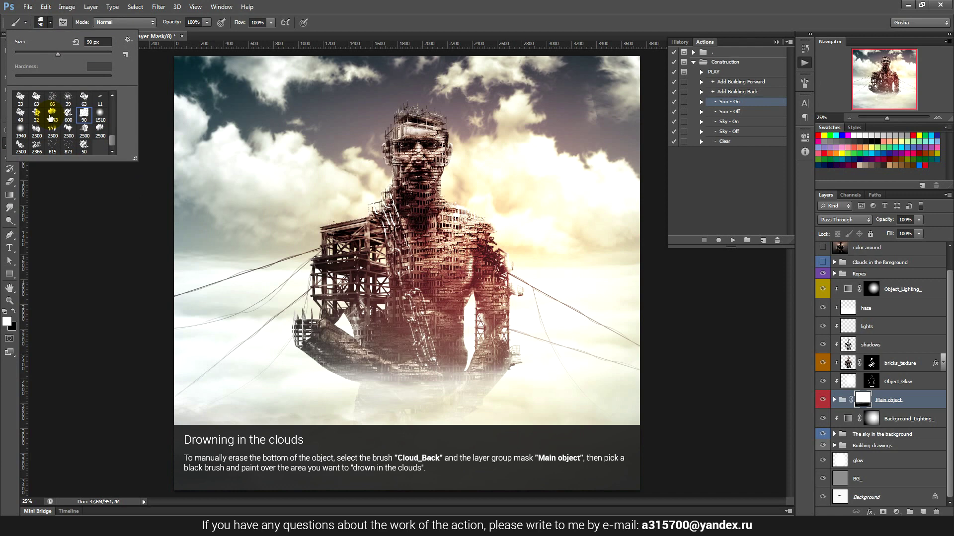
pyautogui.click(50, 117)
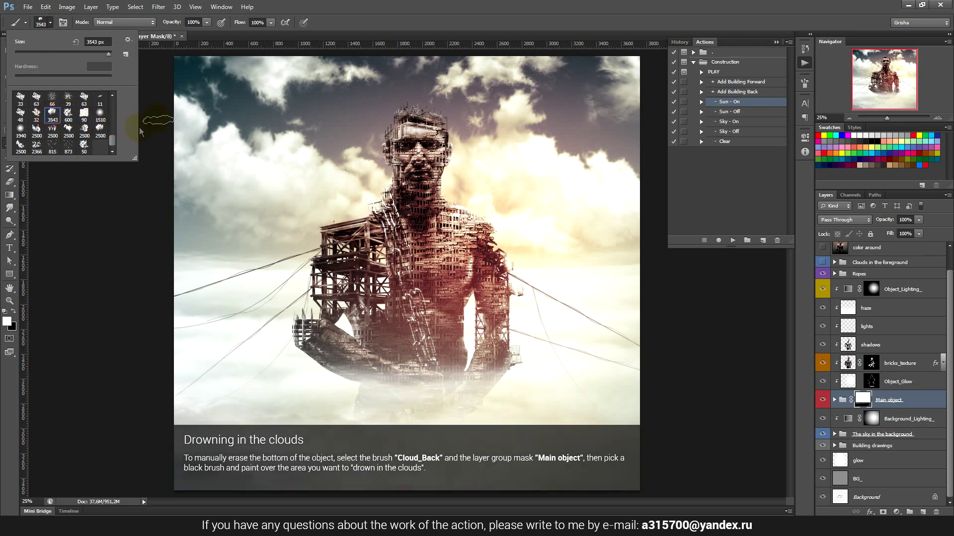
pyautogui.click(377, 23)
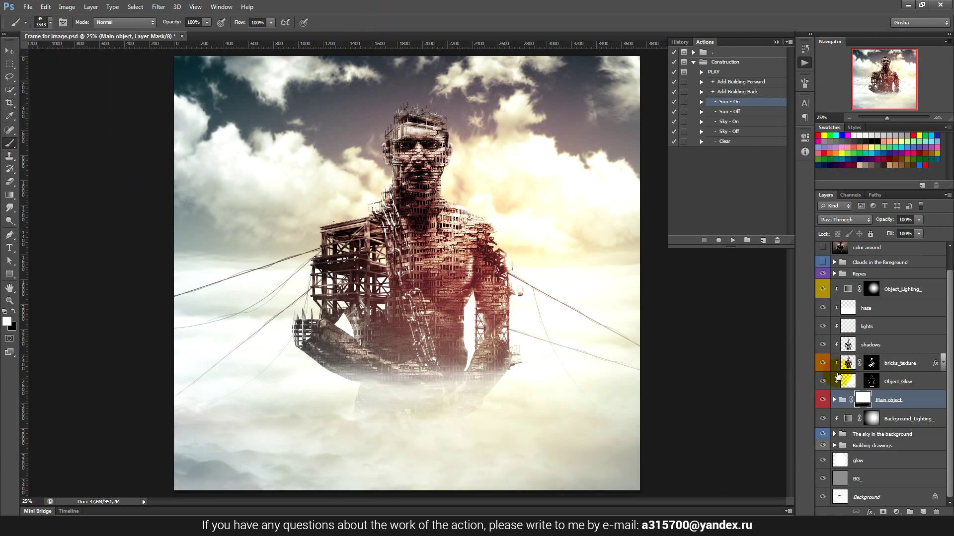
pyautogui.click(424, 389)
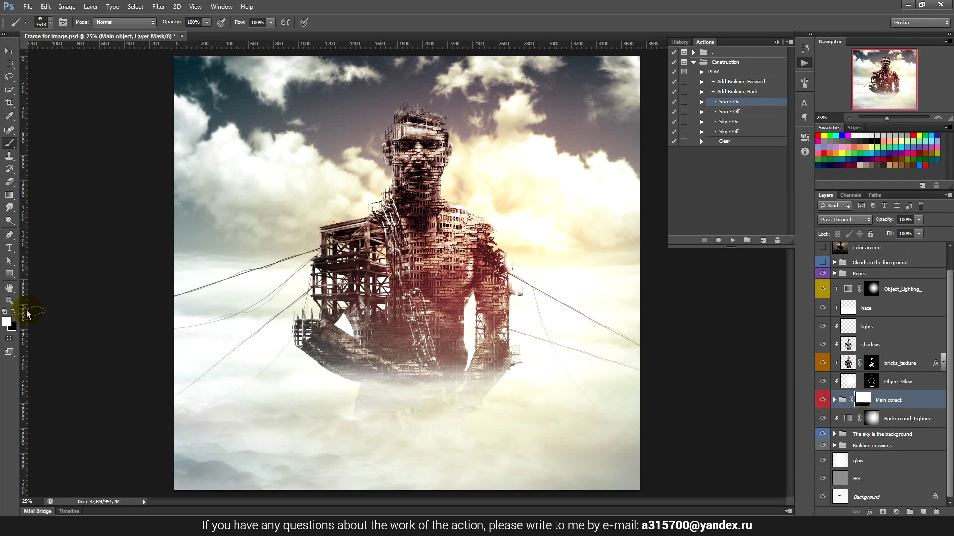
pyautogui.hotkey('ctrl', 'd')
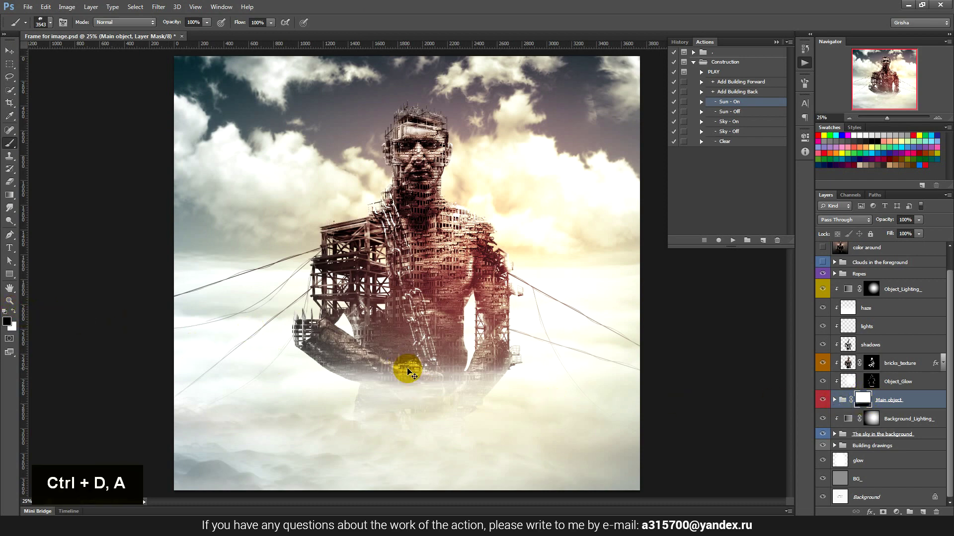
# Step: Paint trial black and white cloud strokes on the Main object mask over the figure's lower body
pyautogui.moveTo(450, 398)
pyautogui.mouseDown()
pyautogui.moveTo(311, 383)
pyautogui.moveTo(14, 322)
pyautogui.mouseUp()
pyautogui.click(13, 314)
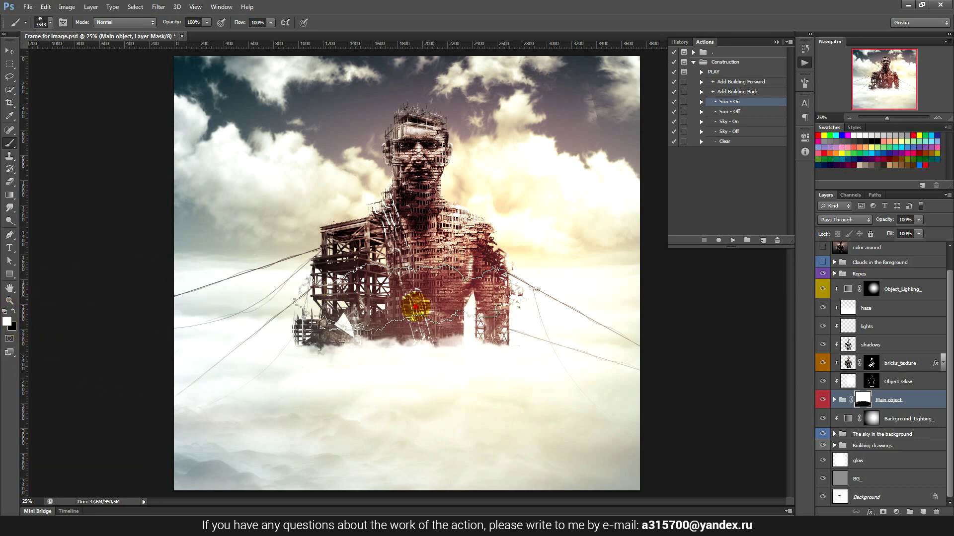
pyautogui.moveTo(404, 305)
pyautogui.mouseDown()
pyautogui.moveTo(462, 386)
pyautogui.moveTo(37, 333)
pyautogui.mouseUp()
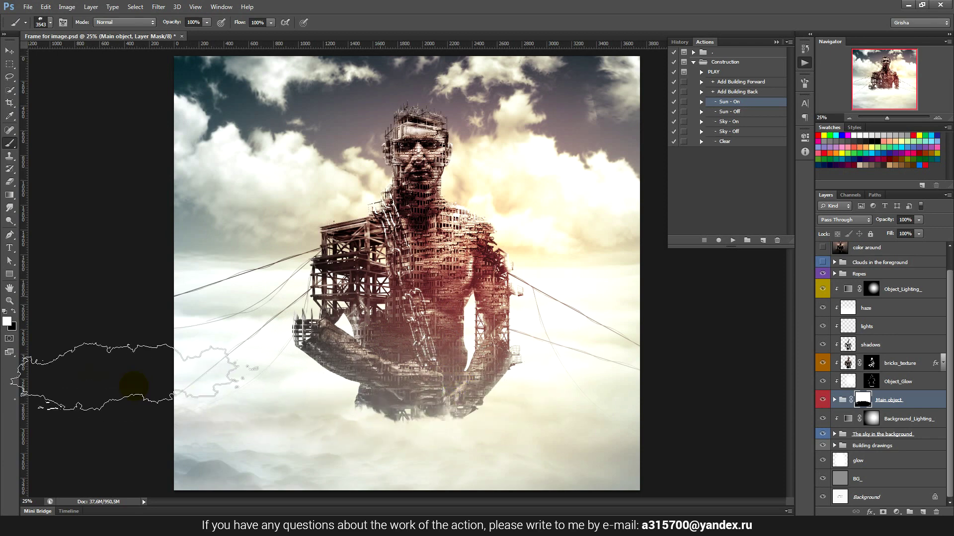
pyautogui.click(13, 311)
pyautogui.moveTo(341, 409)
pyautogui.mouseDown()
pyautogui.moveTo(498, 450)
pyautogui.moveTo(269, 382)
pyautogui.mouseUp()
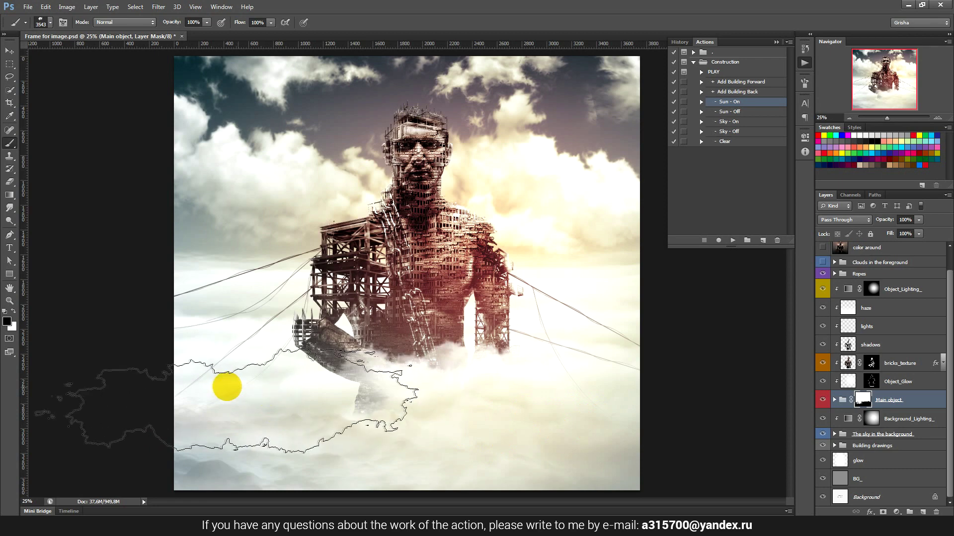
pyautogui.moveTo(268, 382); pyautogui.dragTo(228, 411)
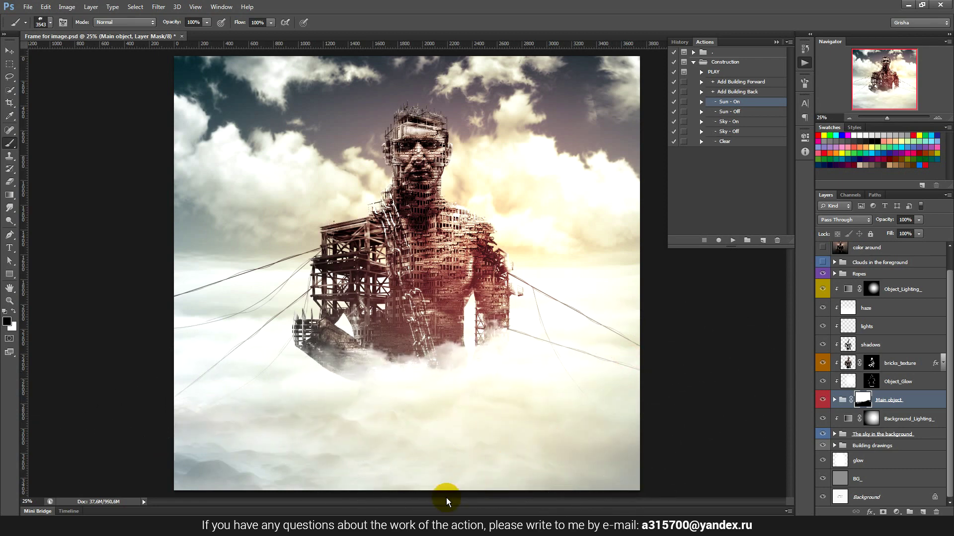
# Step: Revert the strokes to the Deselect history state and show Clouds in the foreground again
pyautogui.click(805, 48)
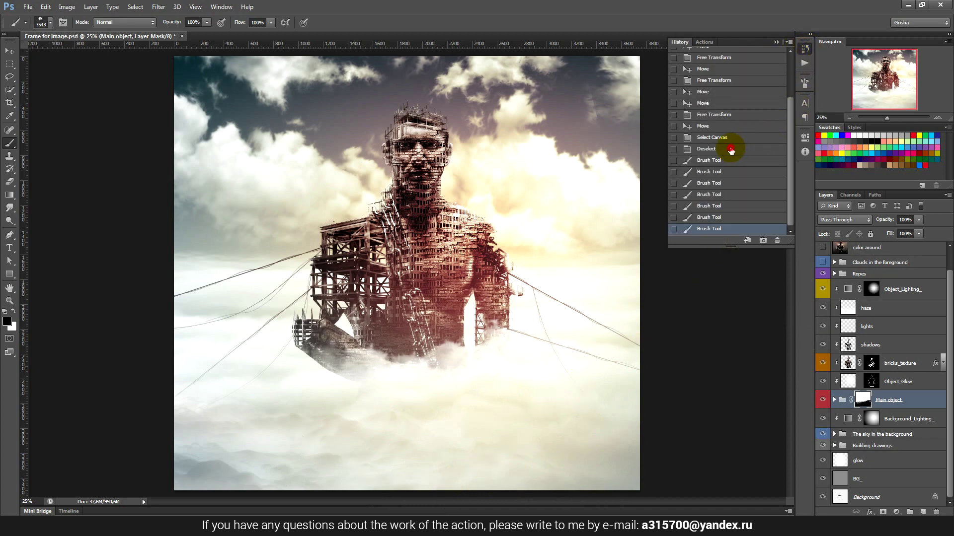
pyautogui.click(730, 149)
pyautogui.click(806, 49)
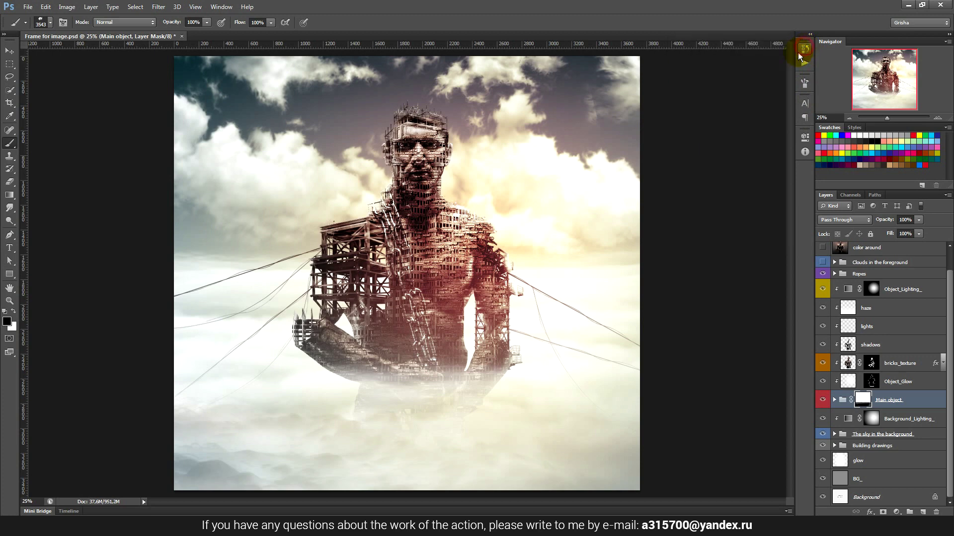
pyautogui.click(6, 52)
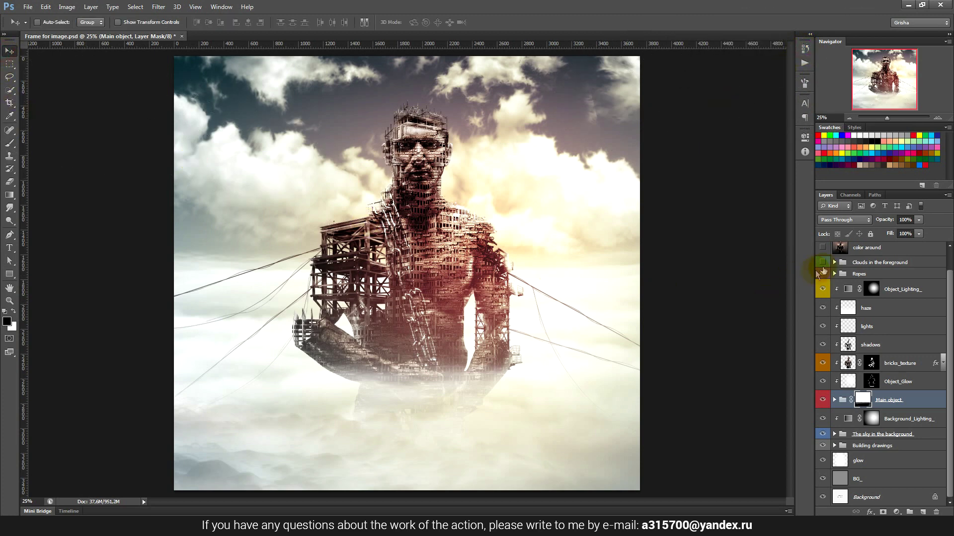
pyautogui.click(823, 263)
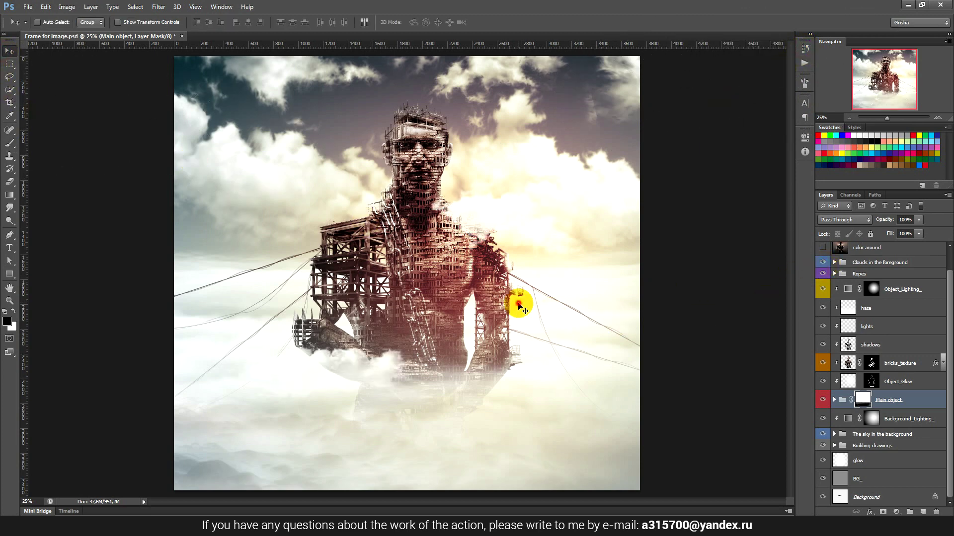